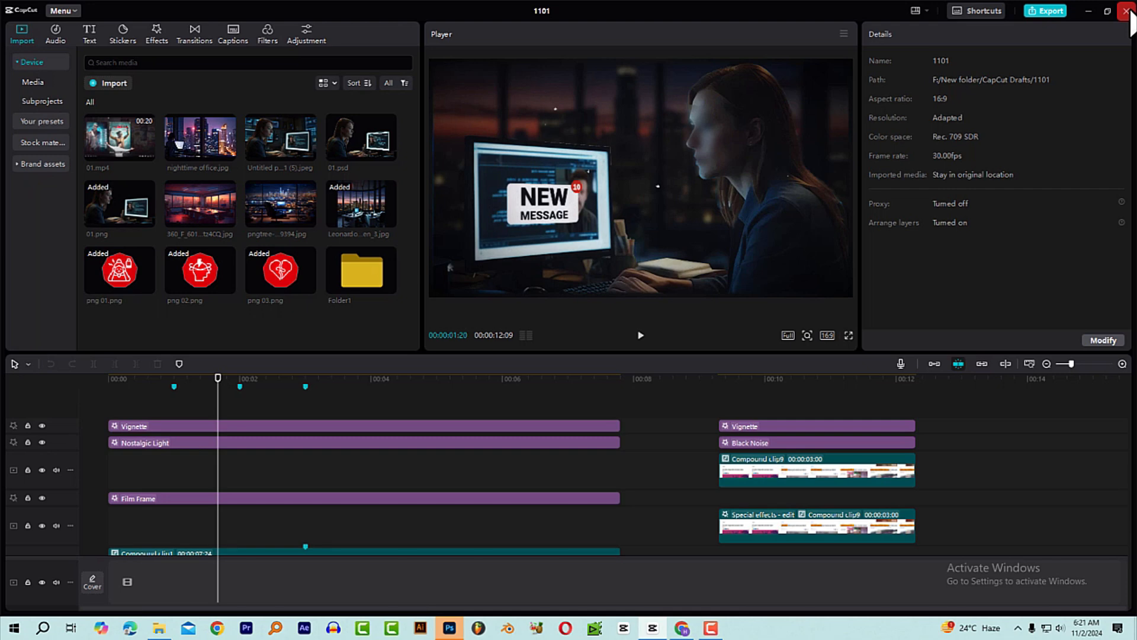
- Close the open 1101 project and create a new CapCut project
click(1126, 11)
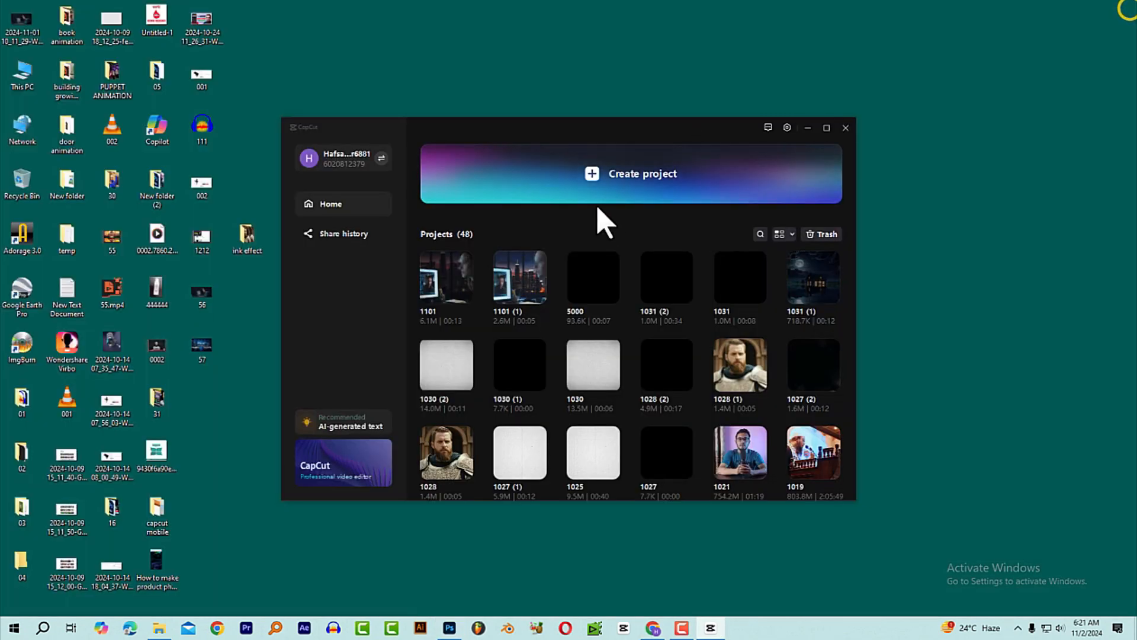
click(626, 174)
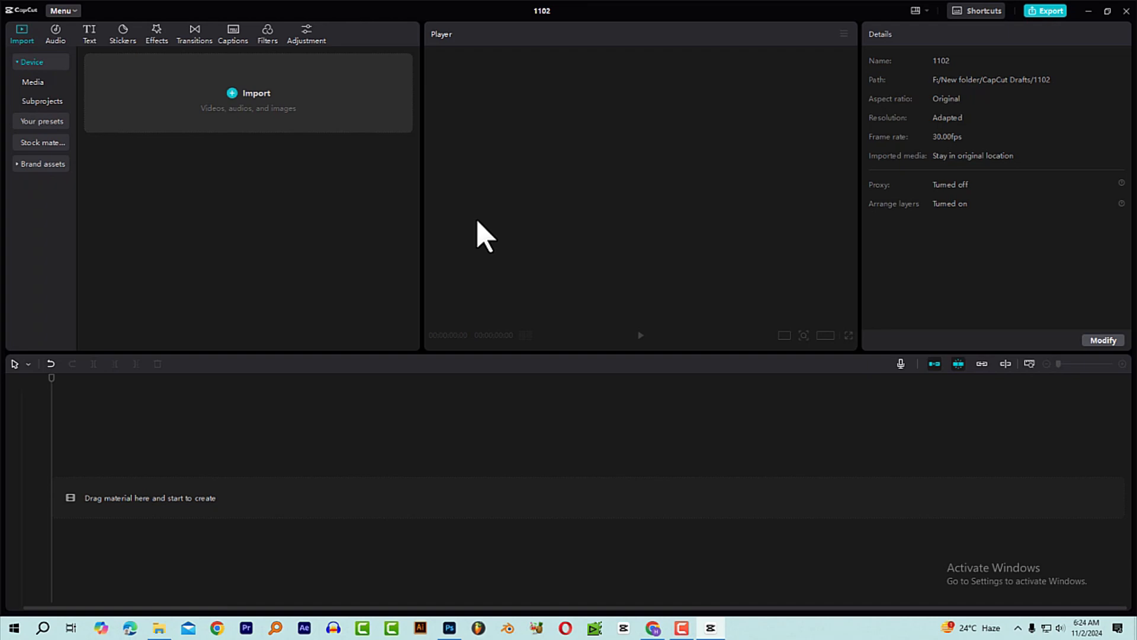
- Switch to the video editing folder and preview the image Untitled project-Layer 1 (5) of the woman at the computer
key(alt+Tab)
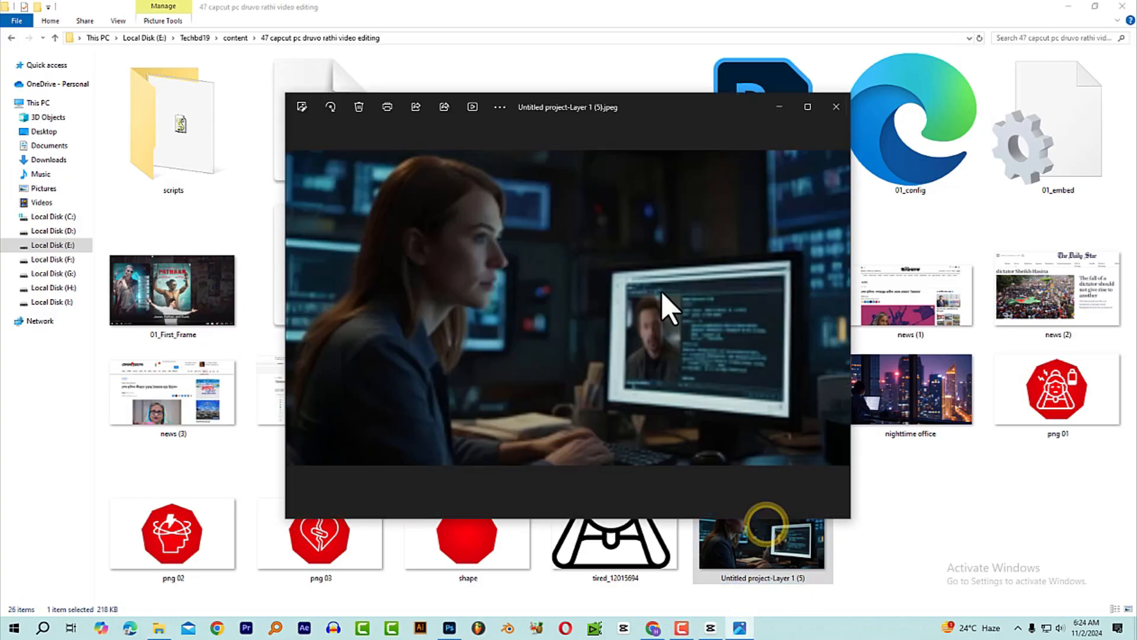
double_click(554, 102)
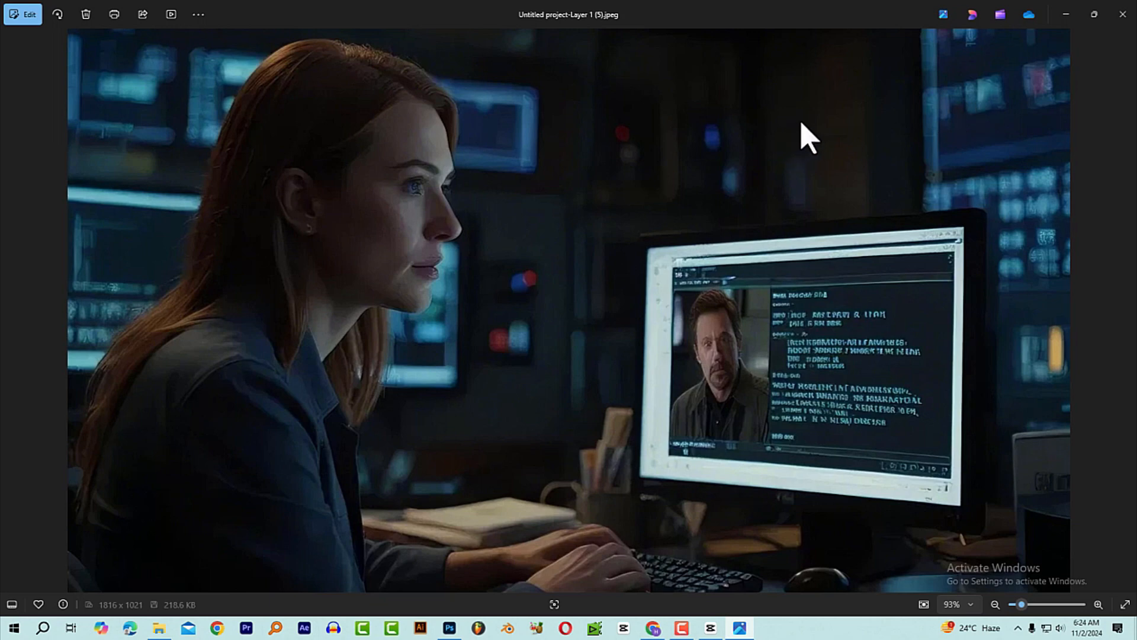
click(1122, 13)
double_click(754, 248)
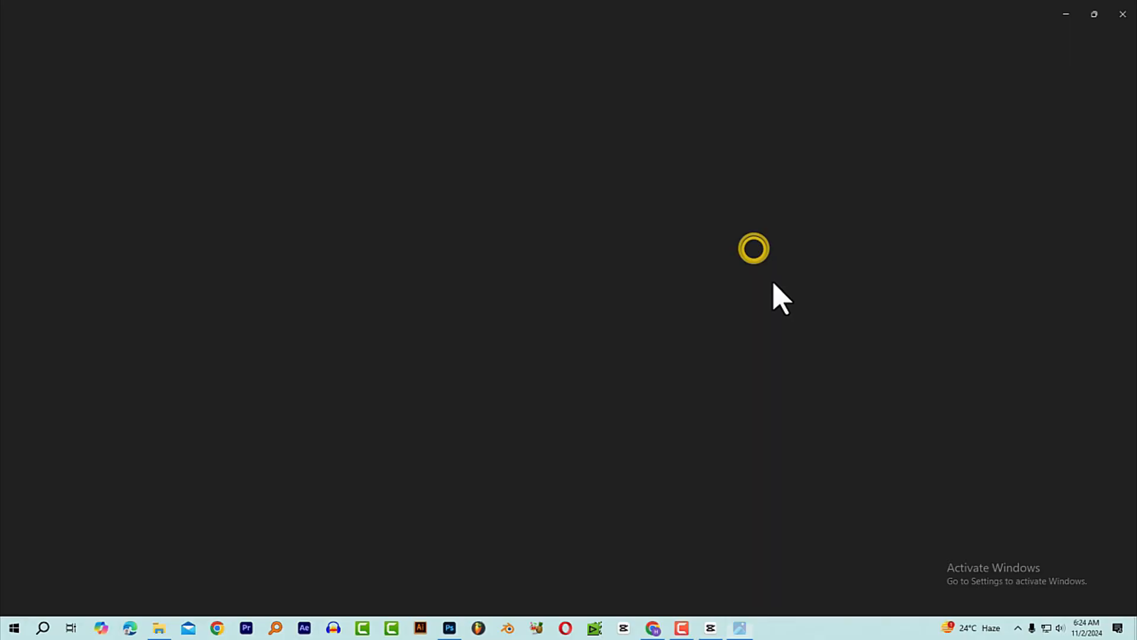
click(1122, 14)
click(780, 522)
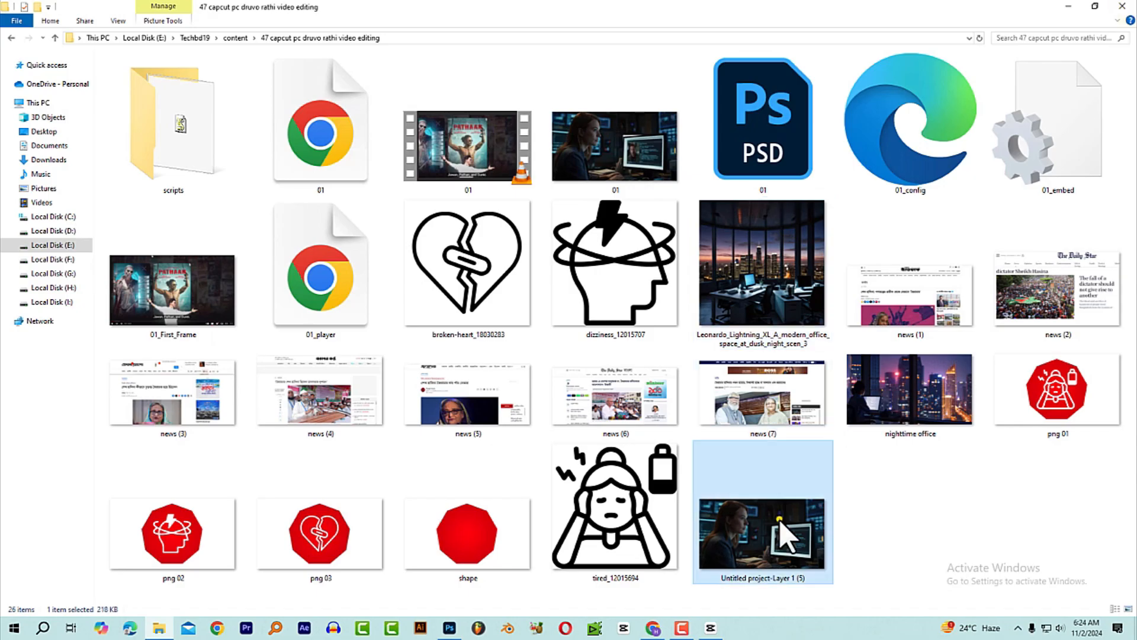
double_click(782, 524)
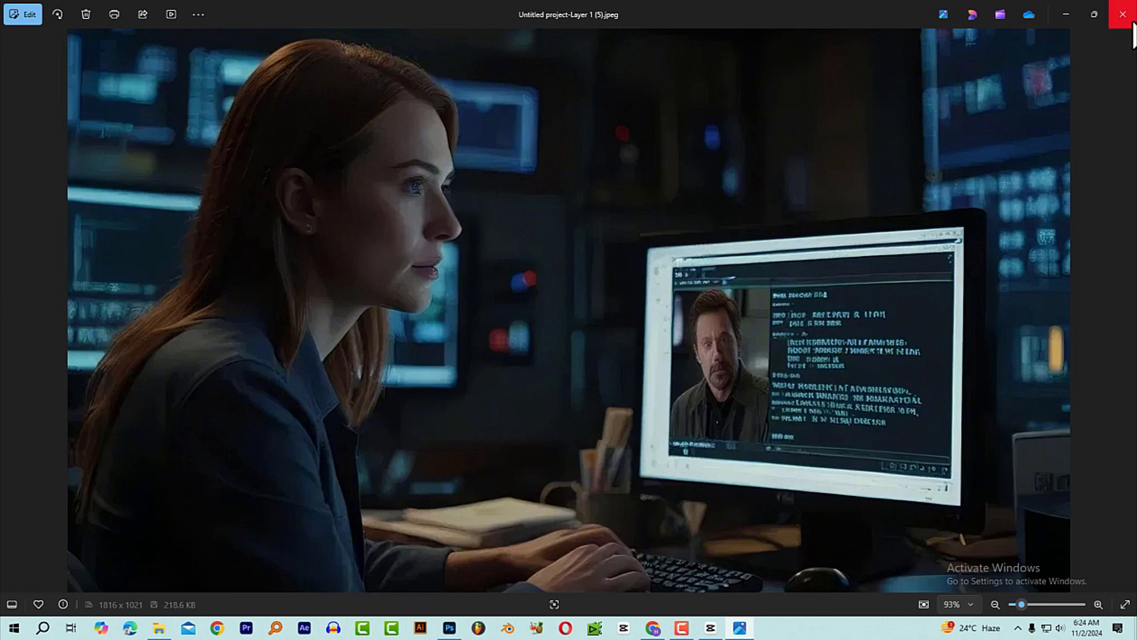
click(1126, 17)
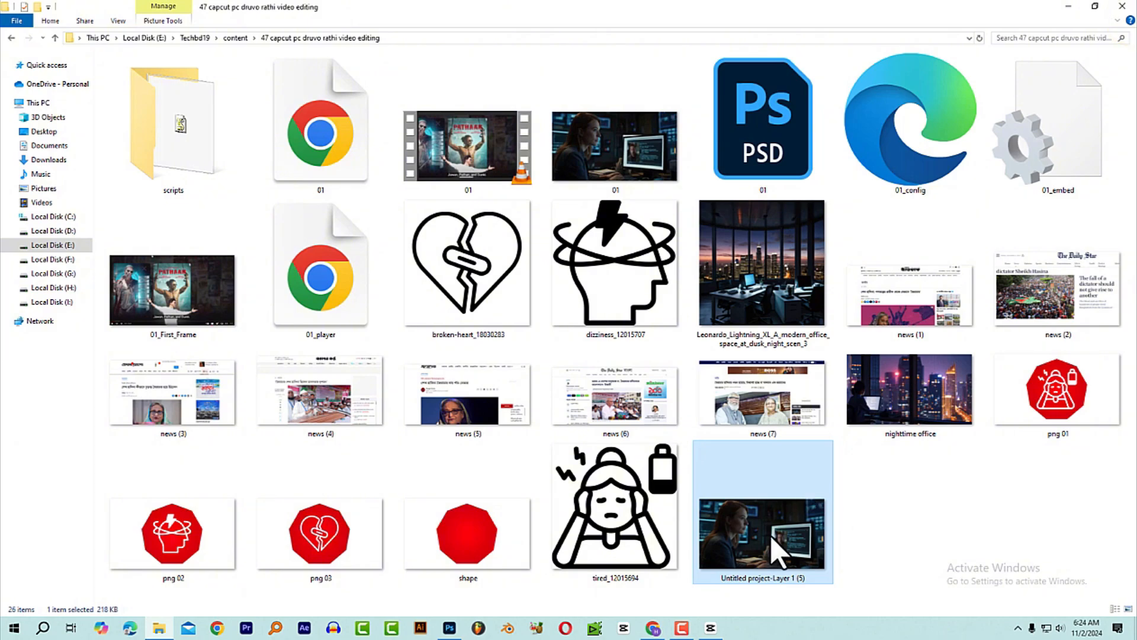
- Switch to Photoshop and open the image Untitled project-Layer 1 (5) from the folder
click(452, 618)
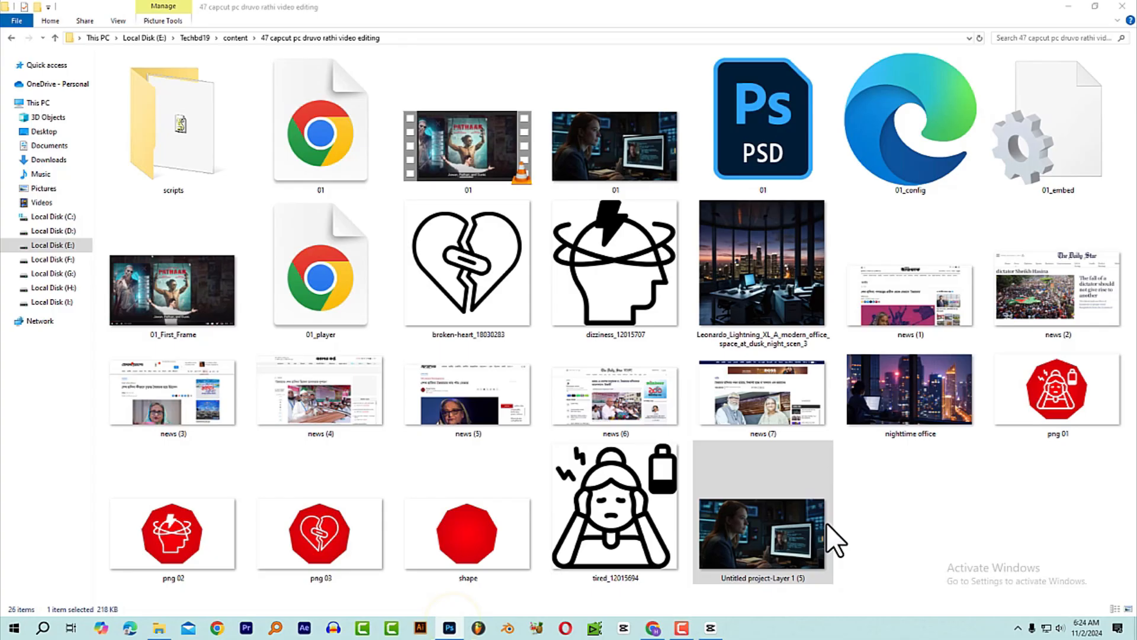
drag(835, 540, 545, 216)
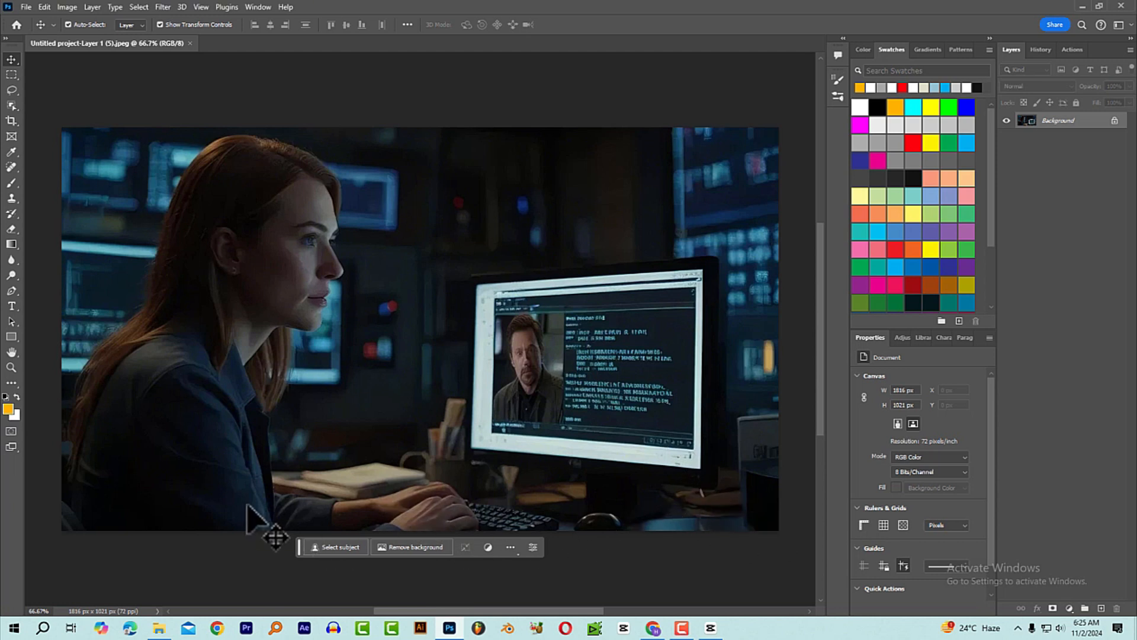
- Select the woman, the book and the pencil holder with the Object Selection tool, leaving the monitor out of the selection
click(12, 105)
click(254, 187)
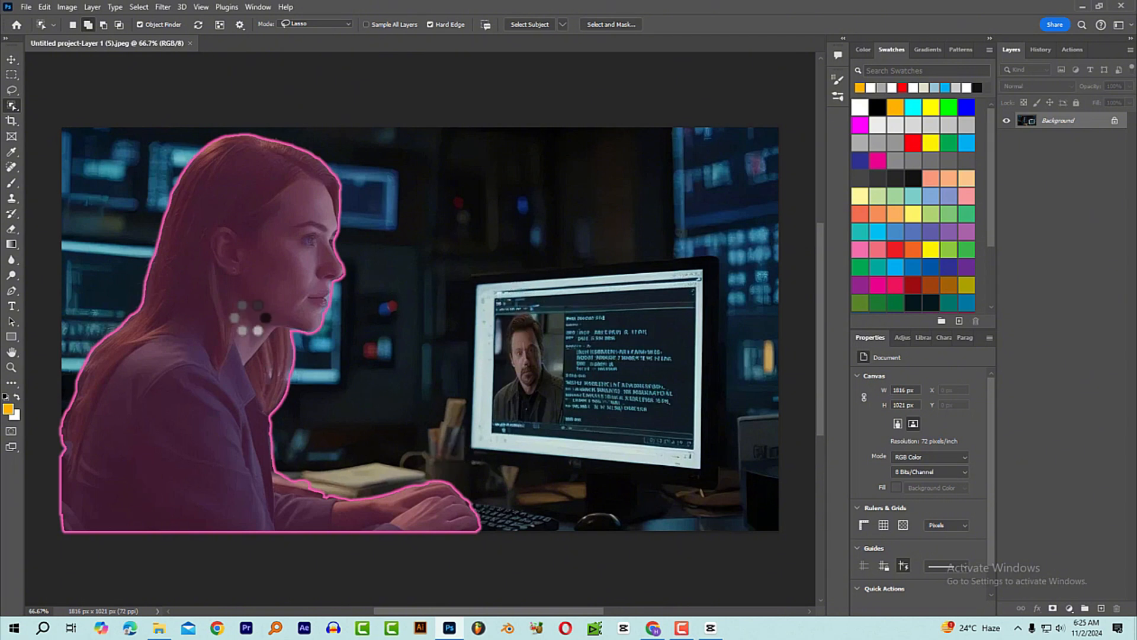
click(379, 491)
click(373, 477)
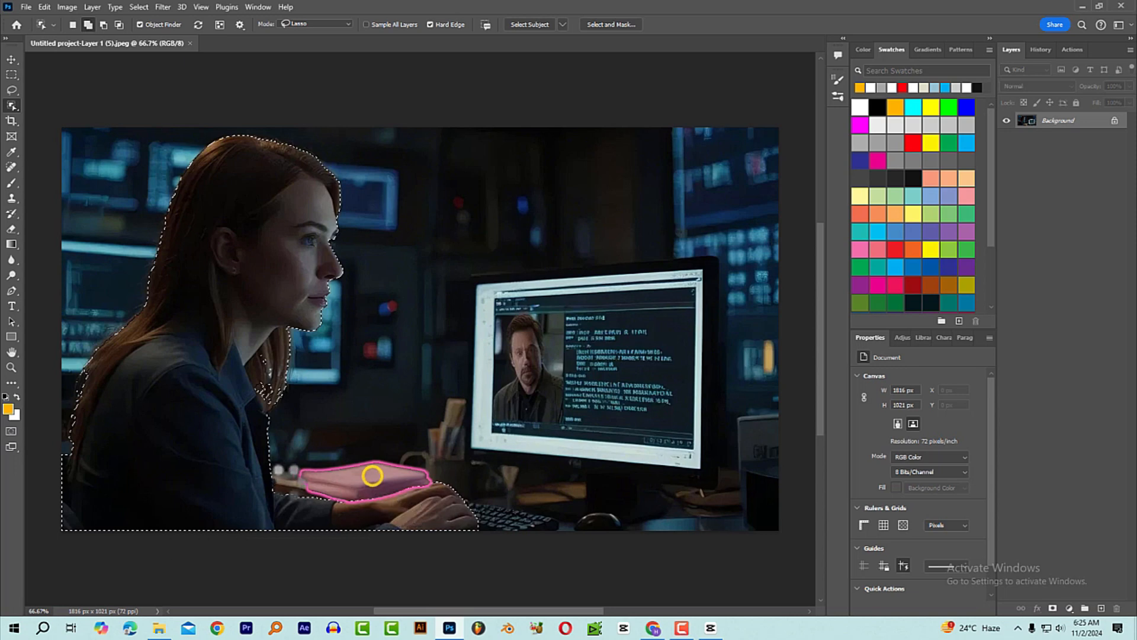
click(449, 459)
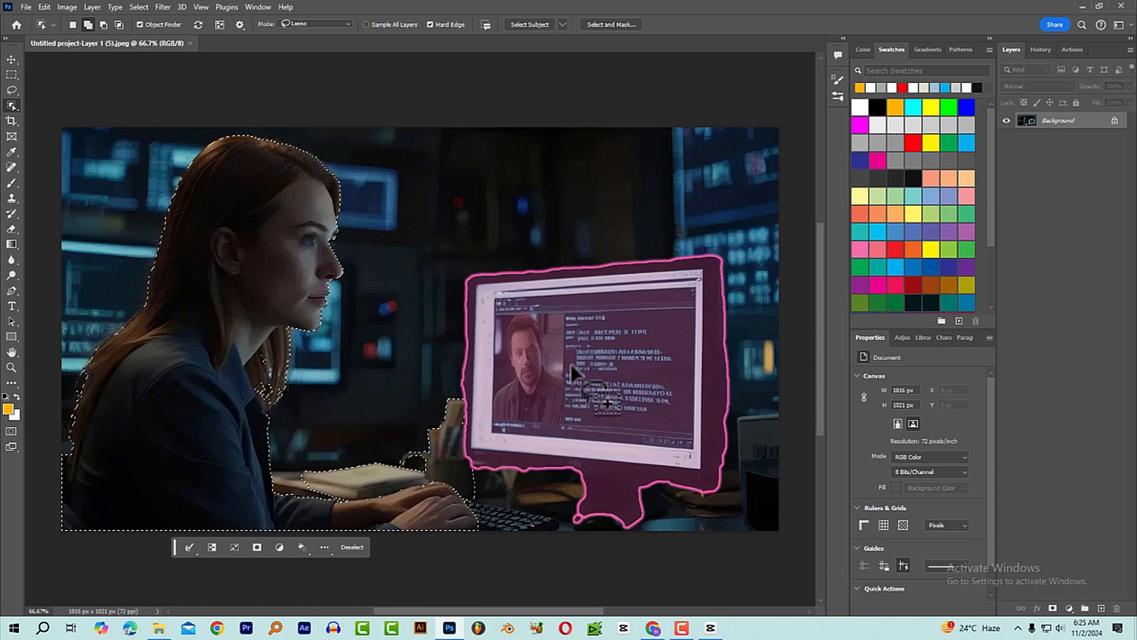
click(496, 301)
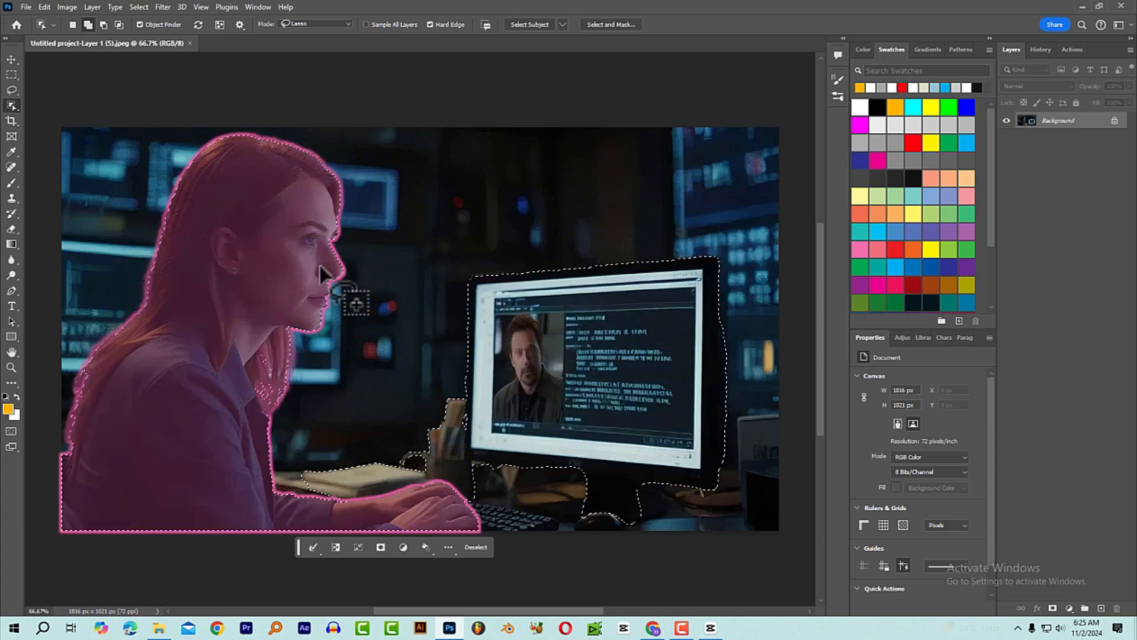
key(ctrl+z)
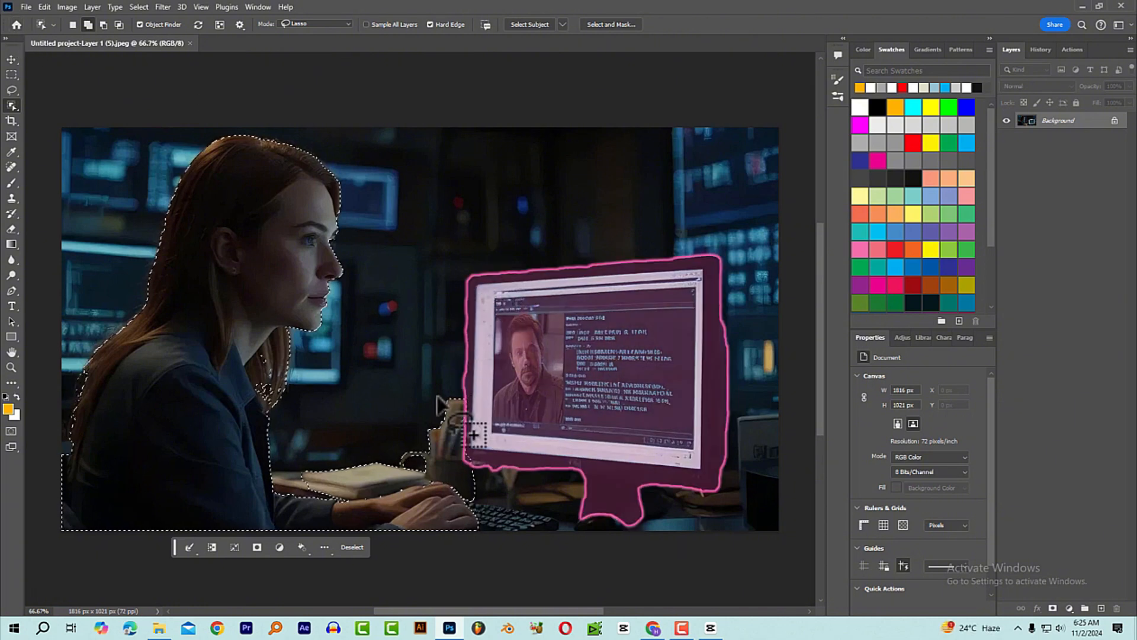
- Draw a closed Pen tool path around the monitor and the desk area, extending past the image's lower right corner
click(11, 290)
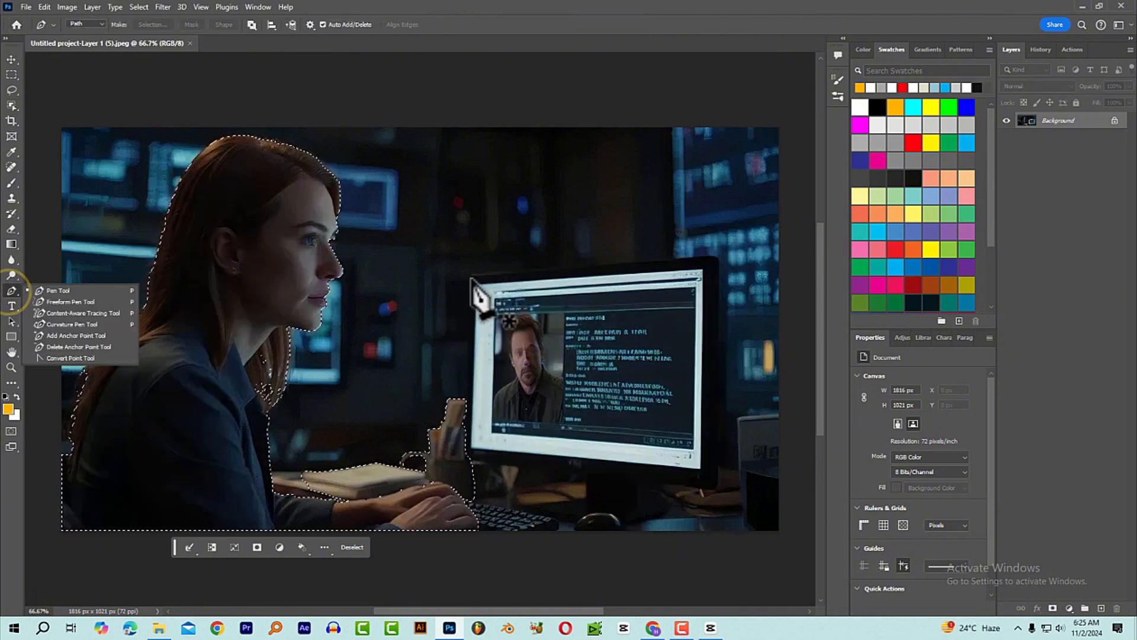
click(469, 275)
click(466, 402)
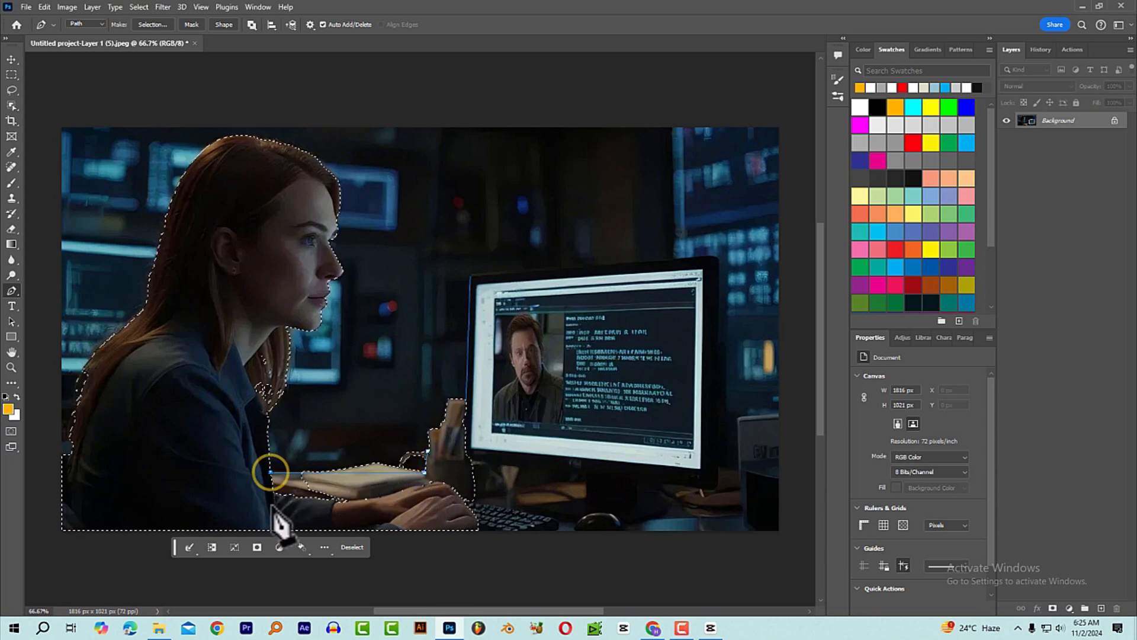
click(275, 527)
click(791, 538)
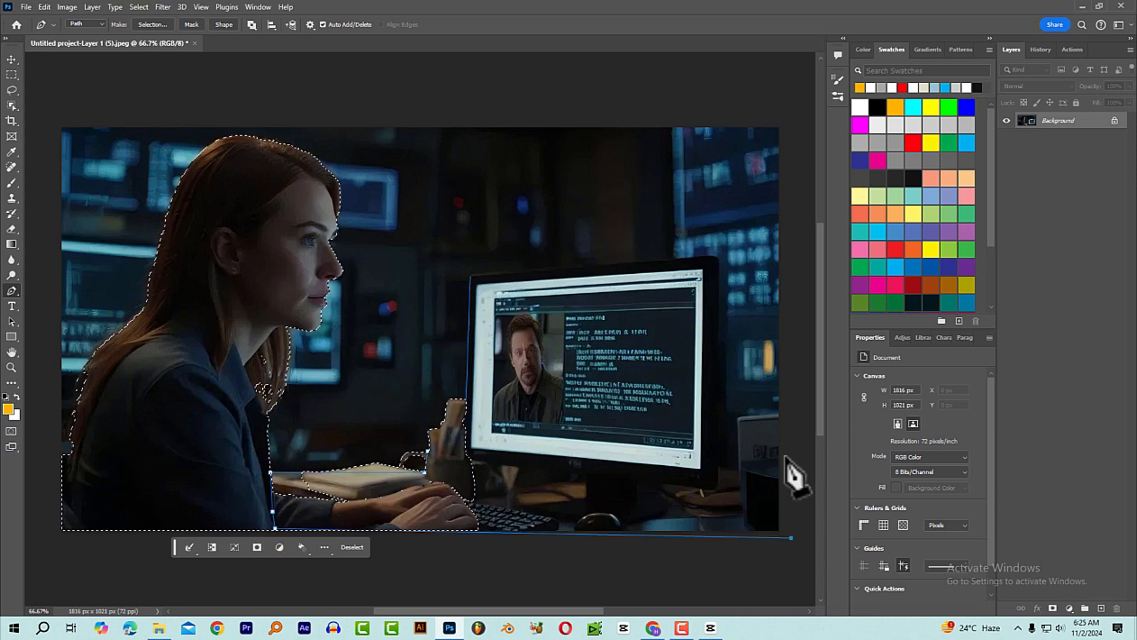
click(785, 459)
click(741, 469)
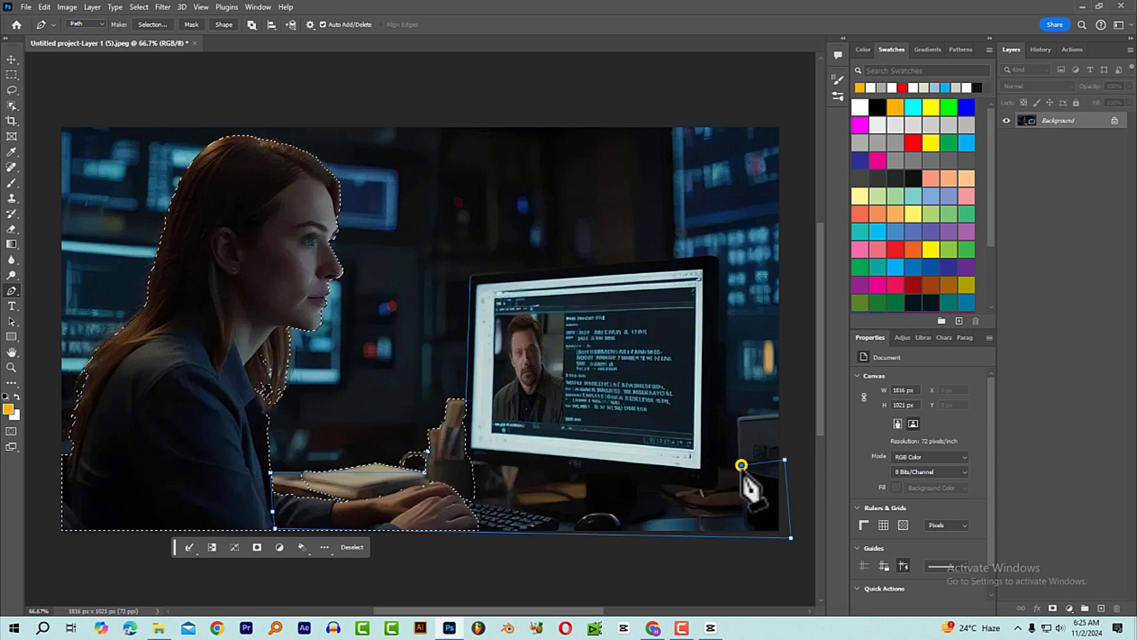
click(719, 466)
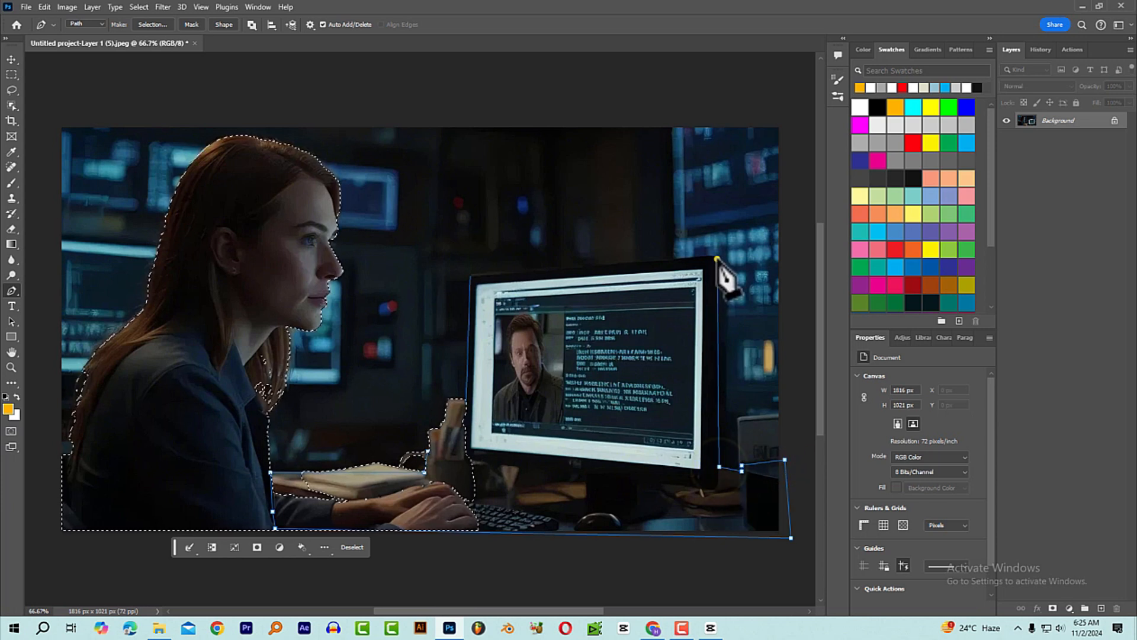
click(718, 259)
drag(687, 259, 666, 261)
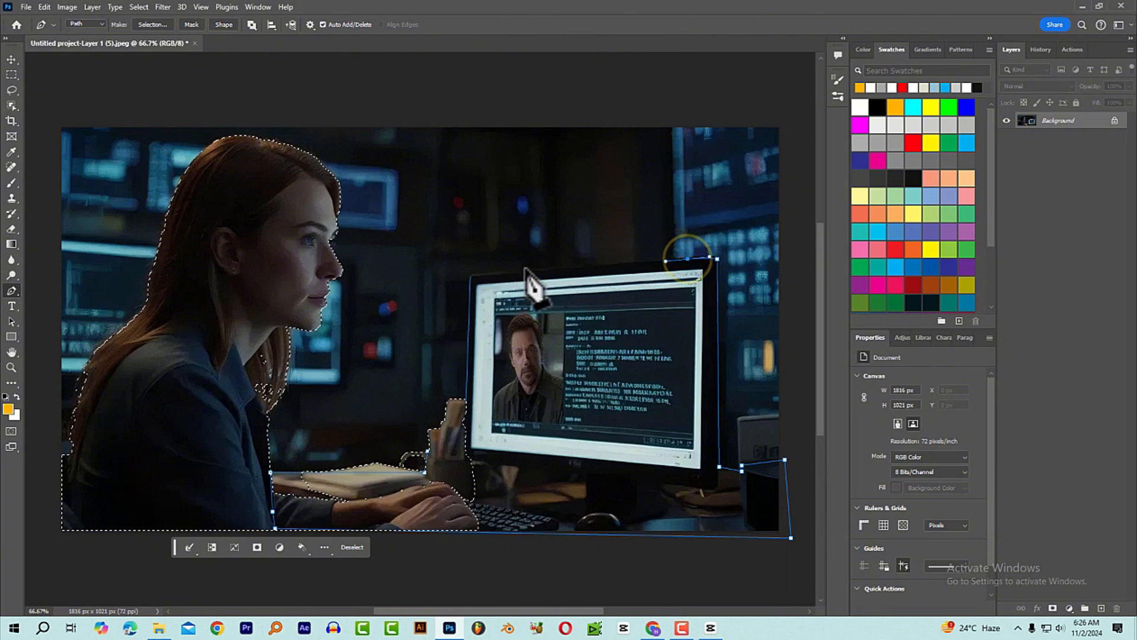
click(470, 276)
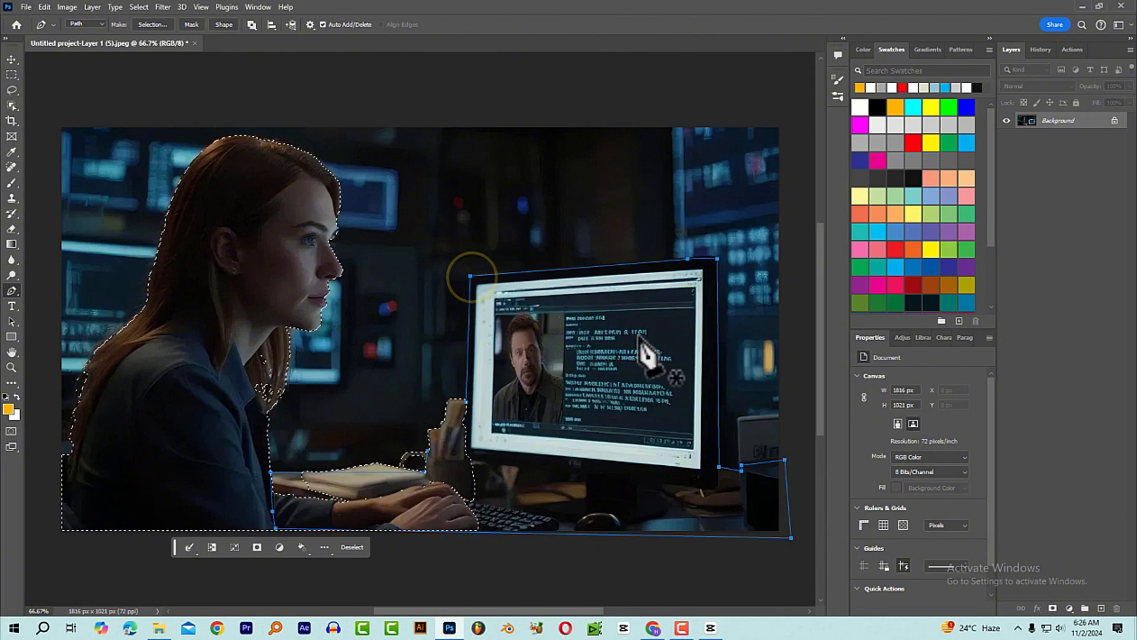
- Convert the monitor and desk path to a selection with 0 px feather, using Add to Selection
right_click(602, 321)
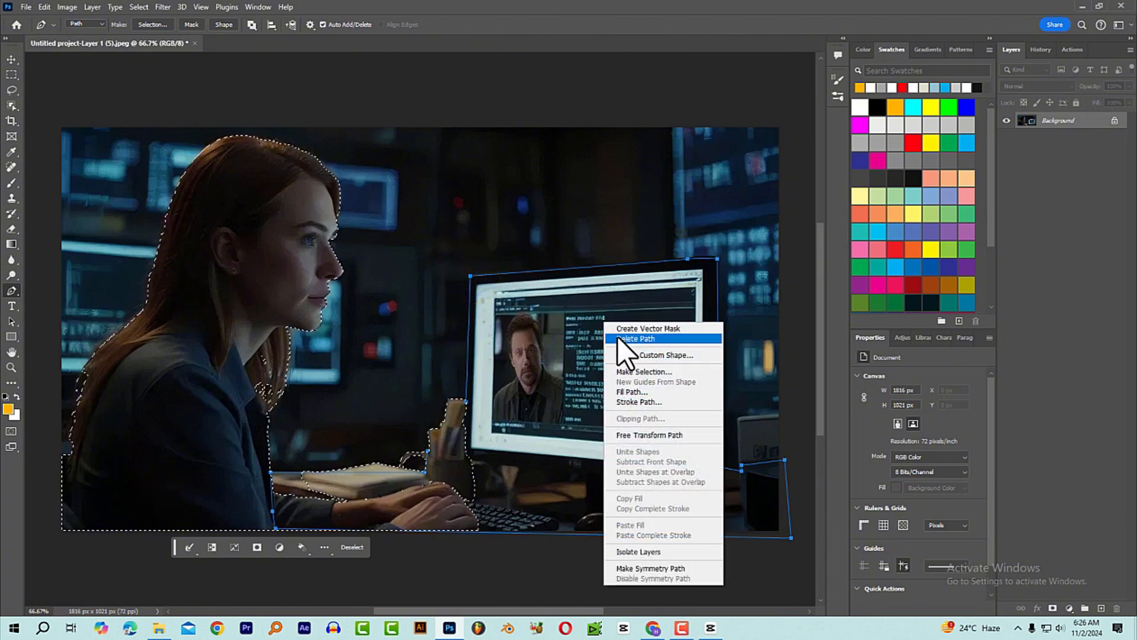
click(632, 369)
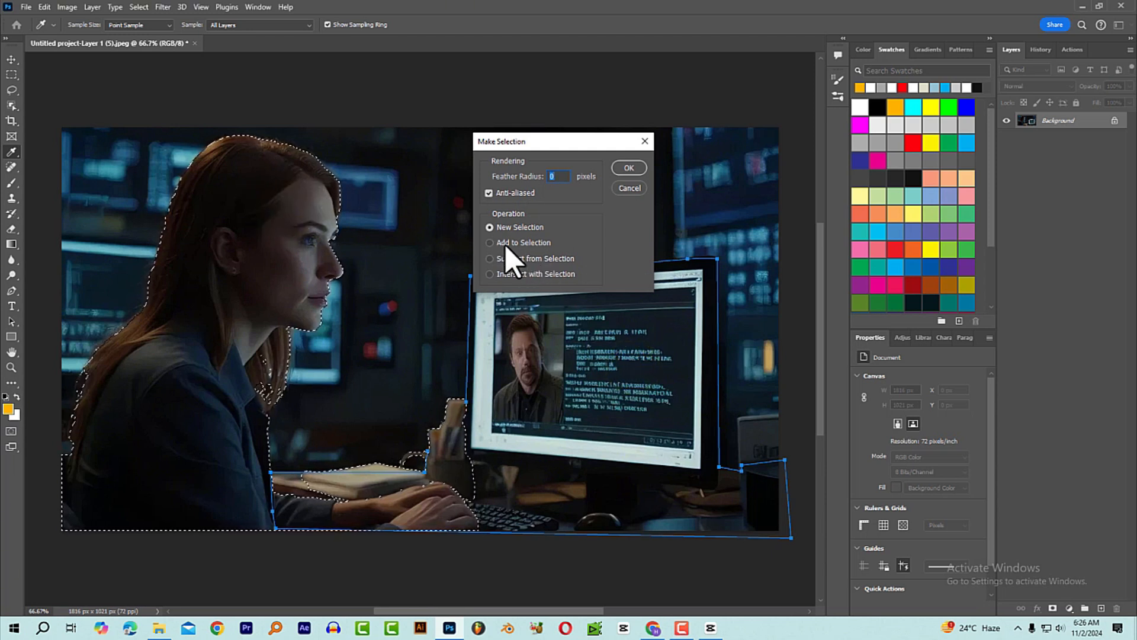
click(525, 243)
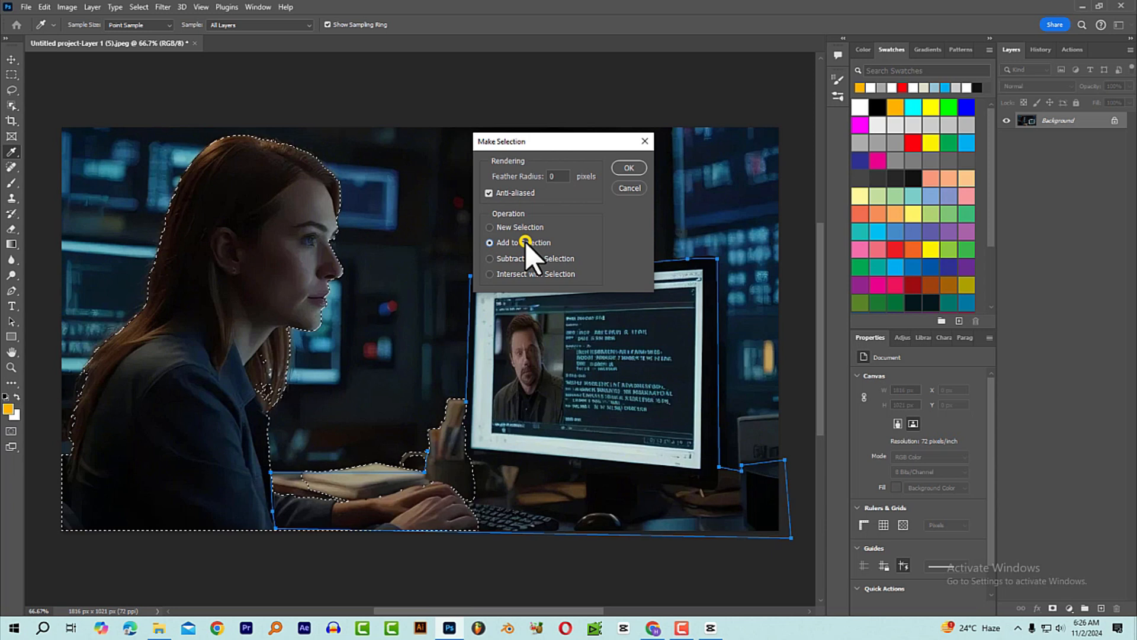
click(625, 167)
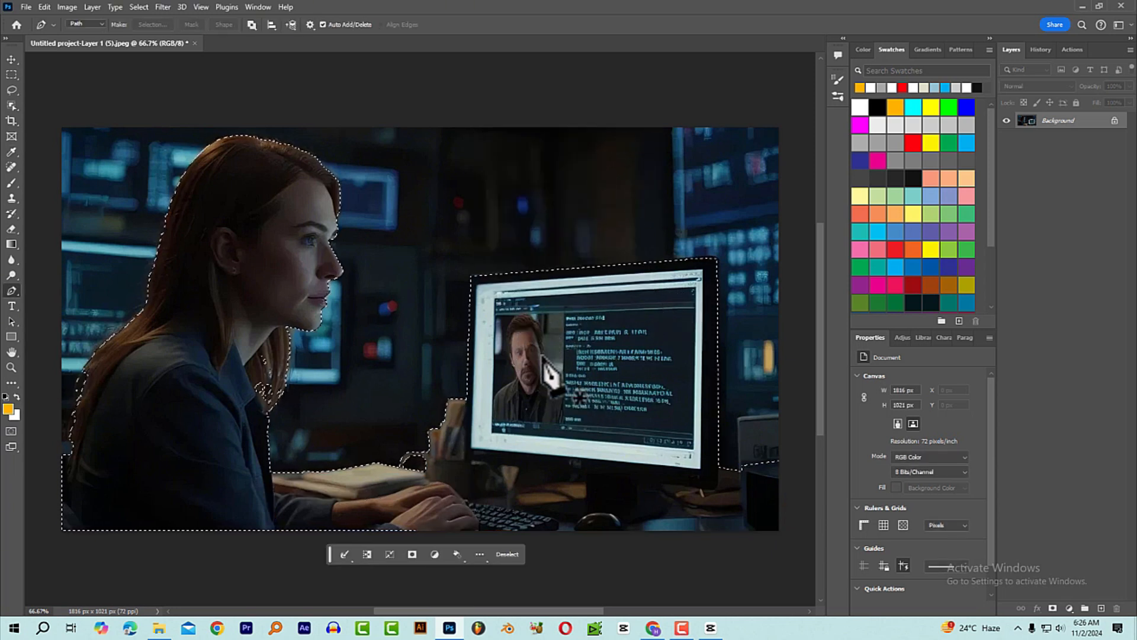
- Add the missed areas along the woman's back, hair ends and jacket front to the selection with the Lasso tool
key(v)
click(11, 89)
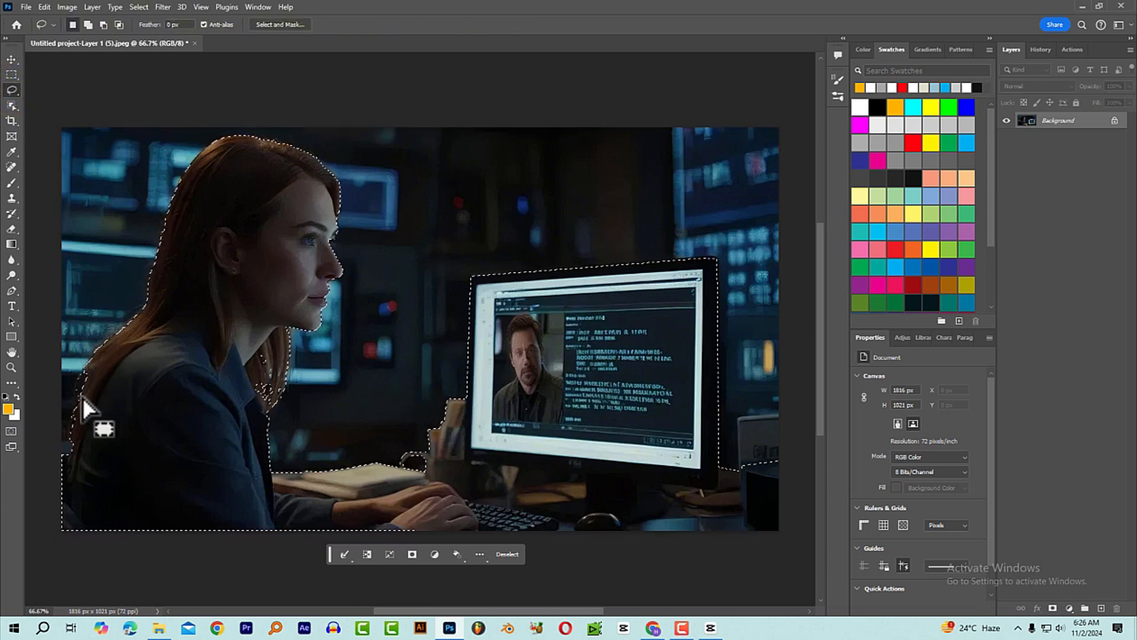
drag(87, 370, 66, 451)
drag(155, 398, 160, 391)
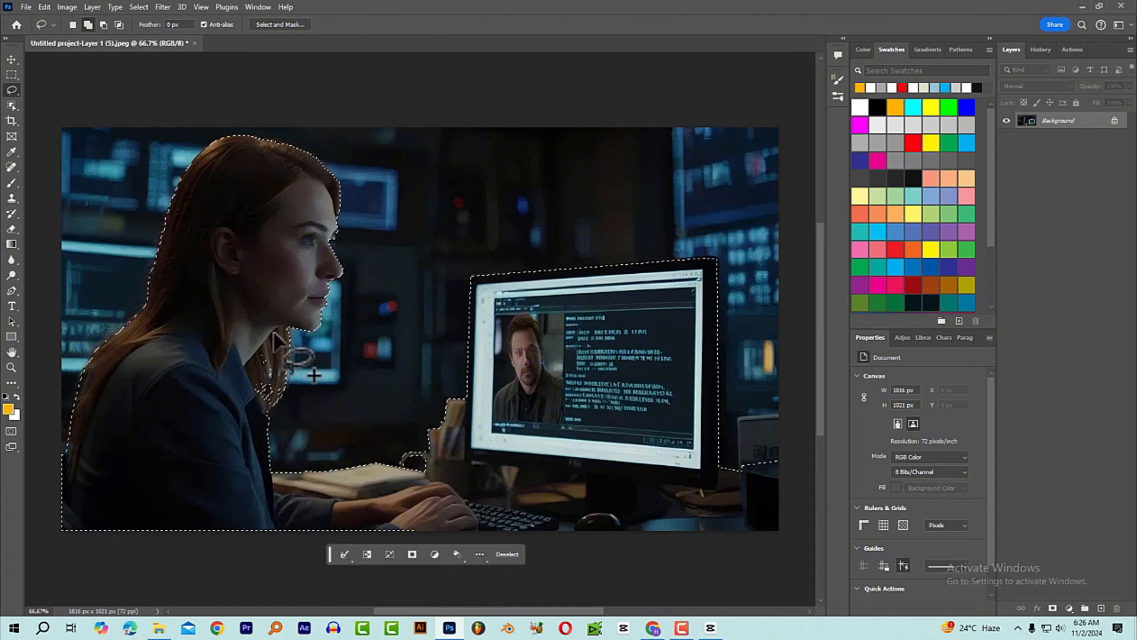
drag(276, 332, 286, 366)
drag(255, 423, 270, 468)
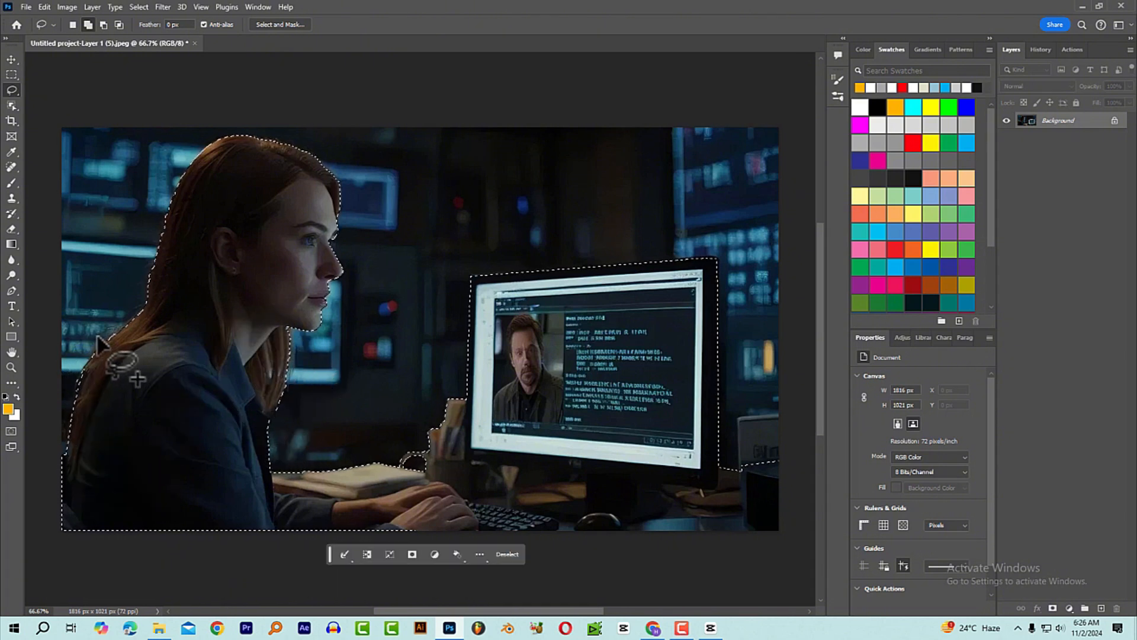
drag(87, 366, 64, 451)
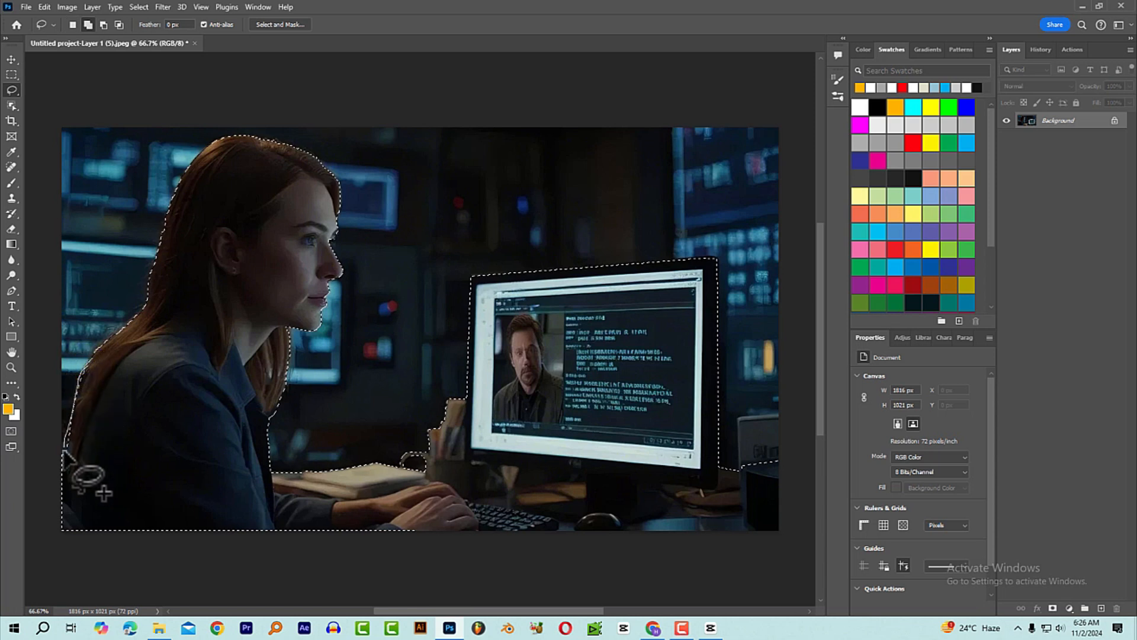
drag(157, 438, 166, 441)
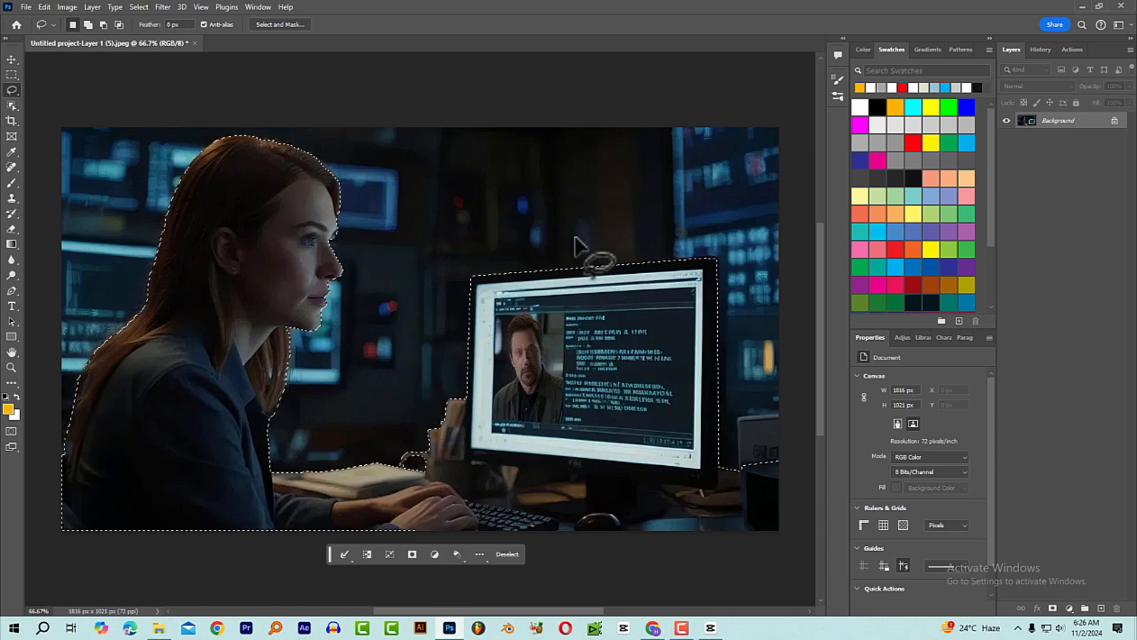
- Accept the selection in Select and Mask with the default settings and hide the background with a layer mask
right_click(543, 224)
click(571, 252)
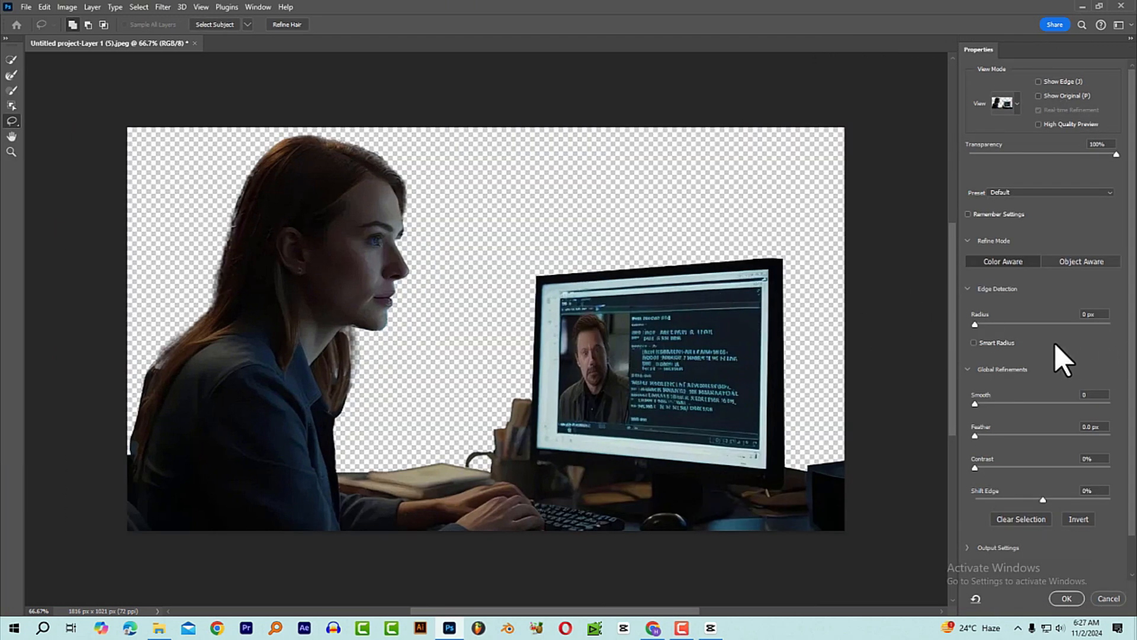
click(1063, 598)
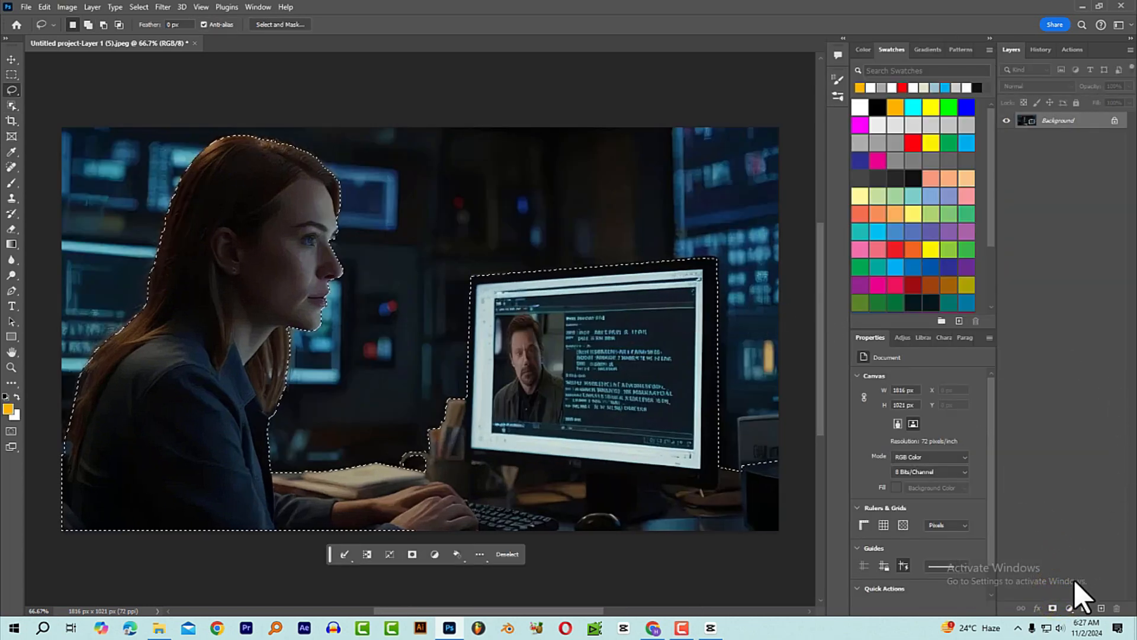
click(1052, 609)
click(9, 58)
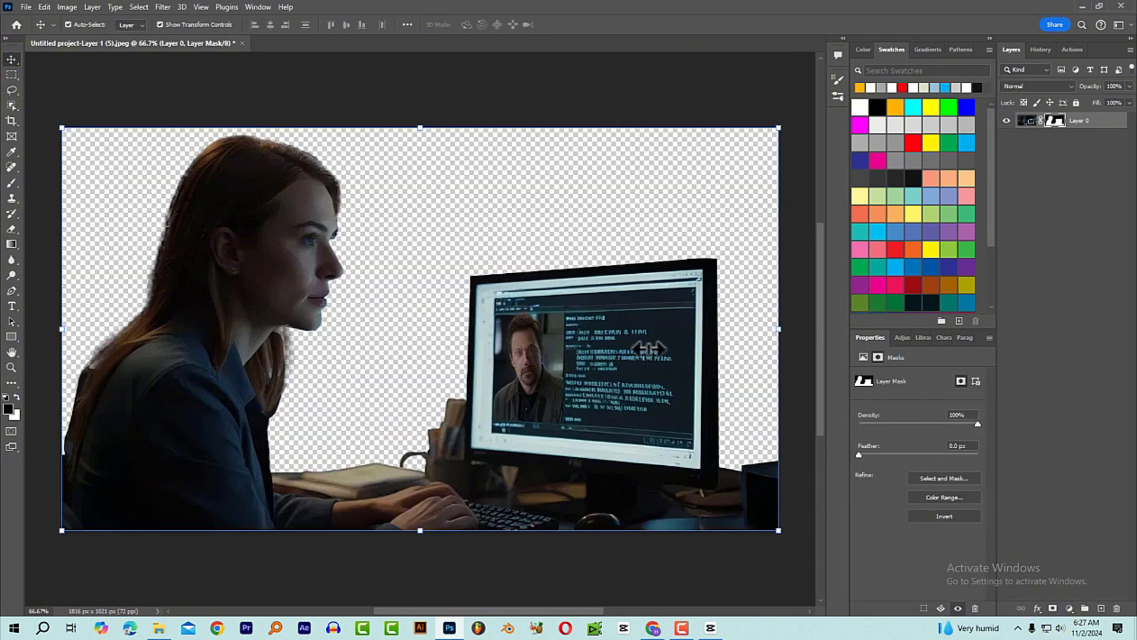
- Save the cutout as a PNG copy named 01 in the 47 capcut pc druvo rathi video editing folder, accepting the default PNG options
key(ctrl+shift+s)
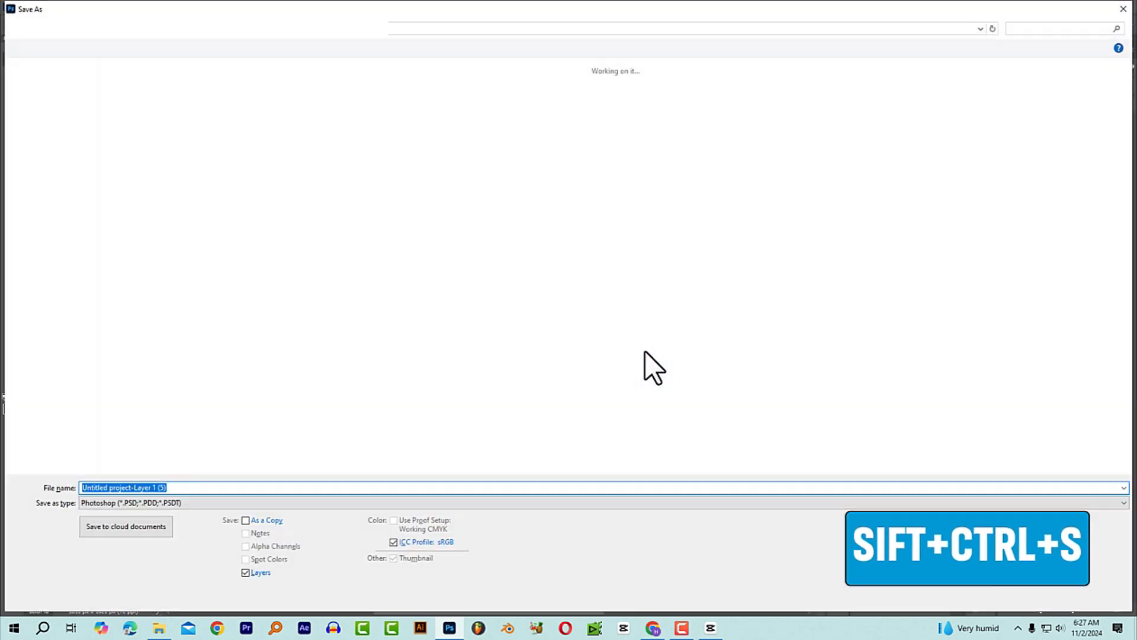
click(162, 501)
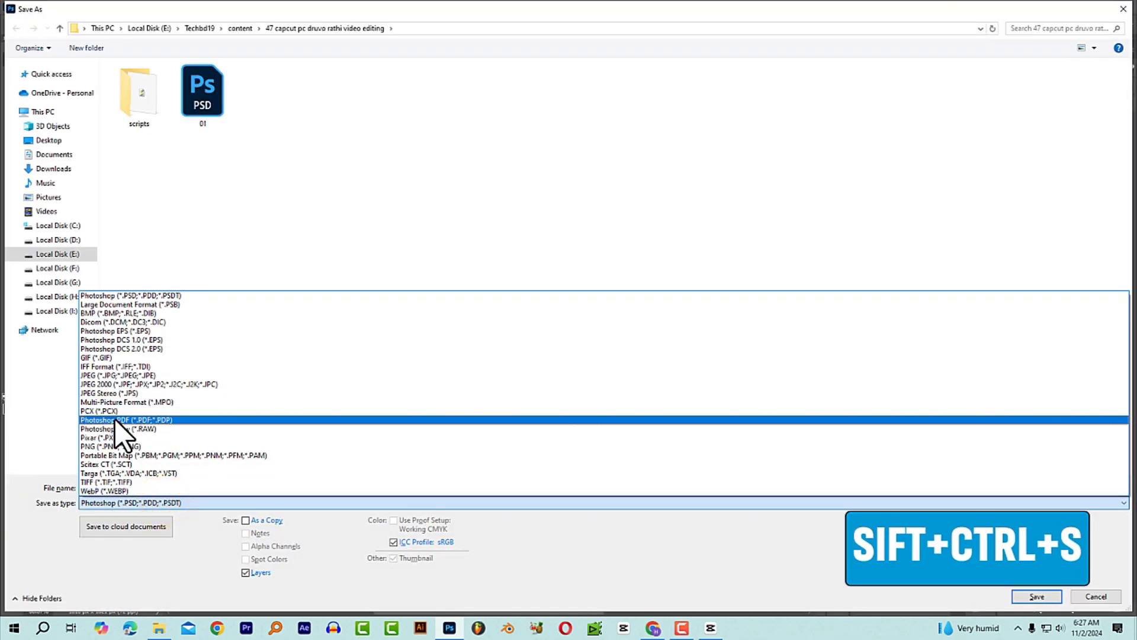
click(108, 445)
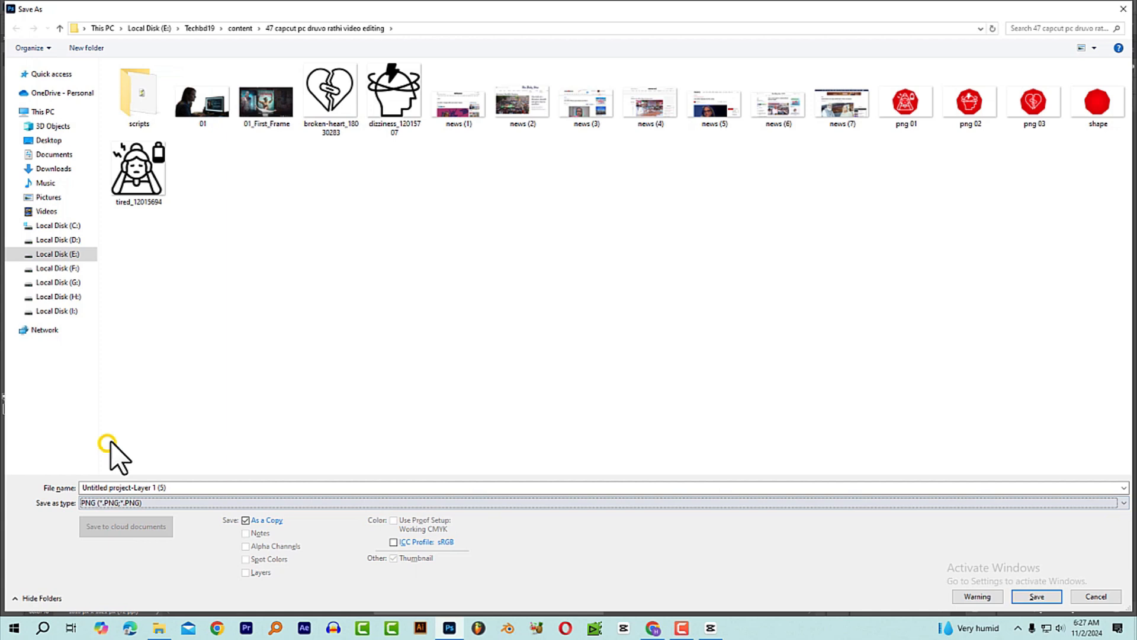
click(216, 105)
double_click(155, 482)
text(01)
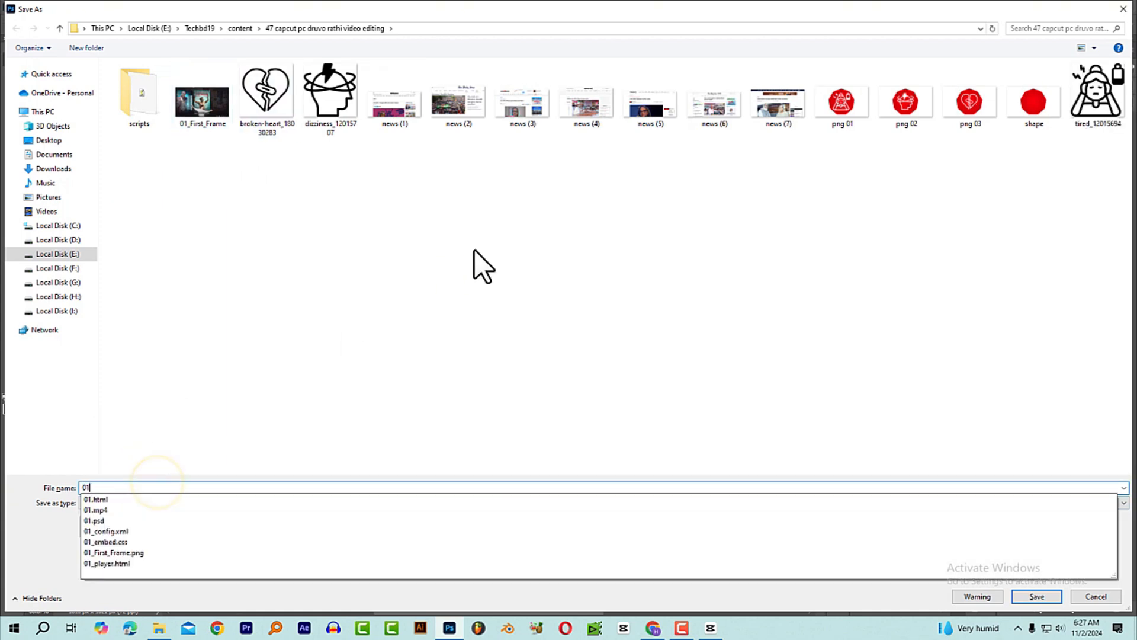
key(Return)
click(632, 191)
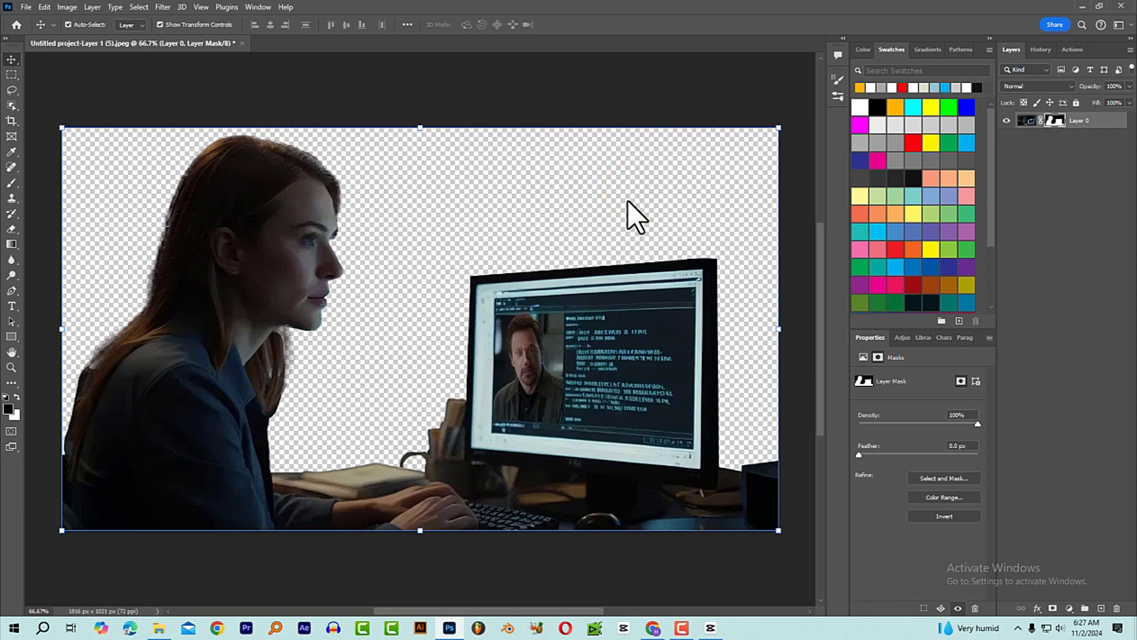
- Switch to CapCut and import the 01 cutout image and the Leonardo_Lightning_XL modern office image into the project media
click(713, 629)
click(312, 93)
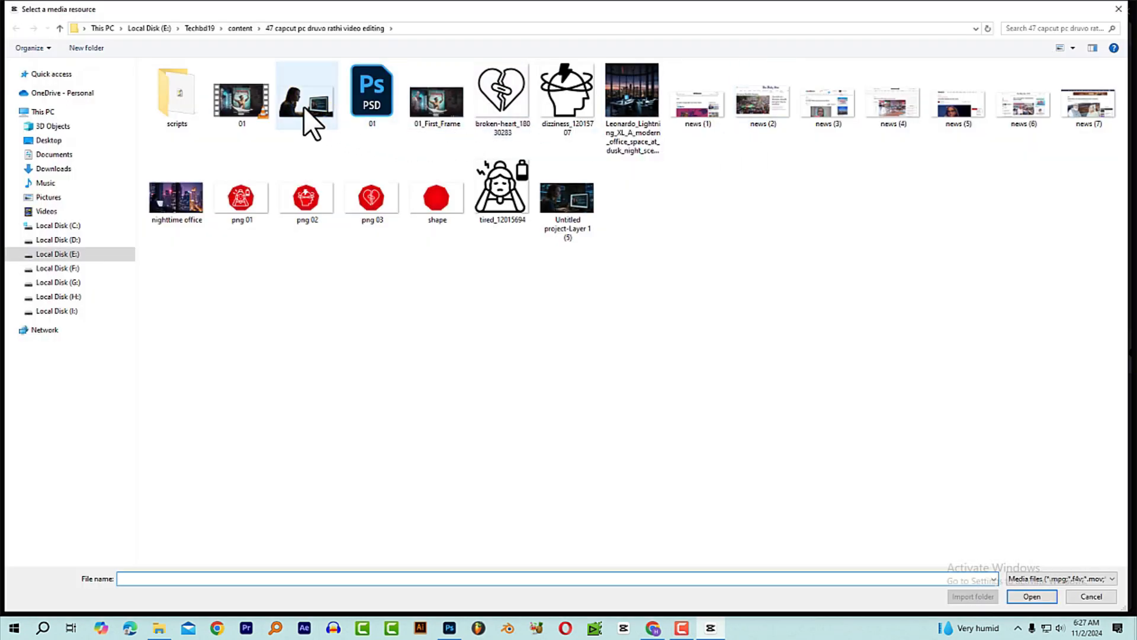
click(305, 108)
ctrl+click(652, 96)
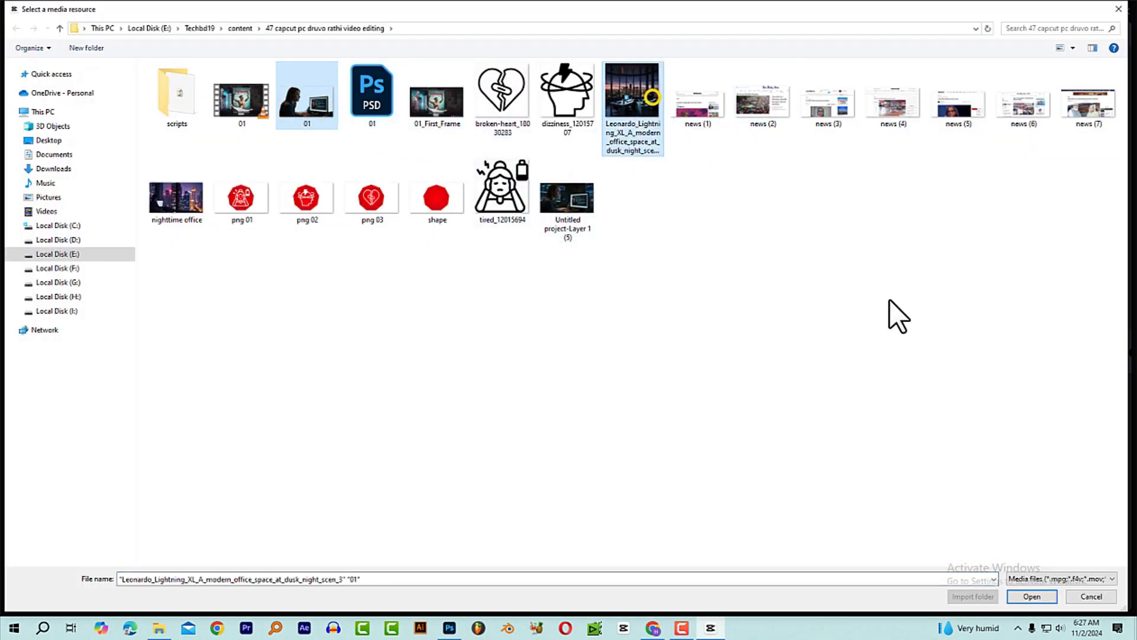
click(1032, 596)
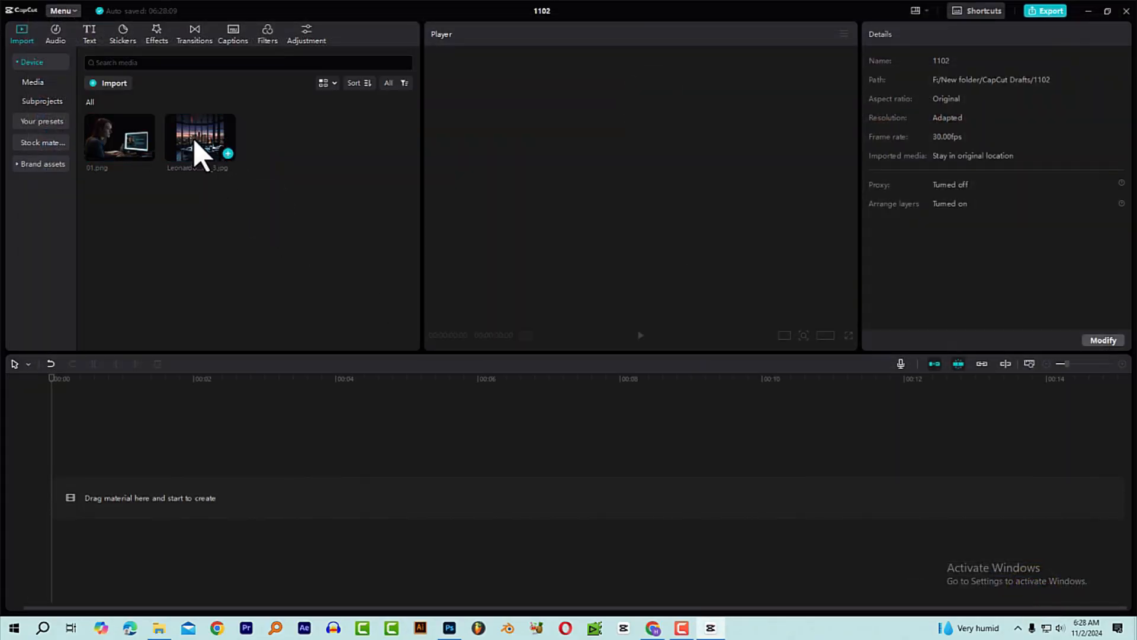
- Place the office image at the start of the main track and set the project's aspect ratio to 16:9
drag(195, 142, 115, 500)
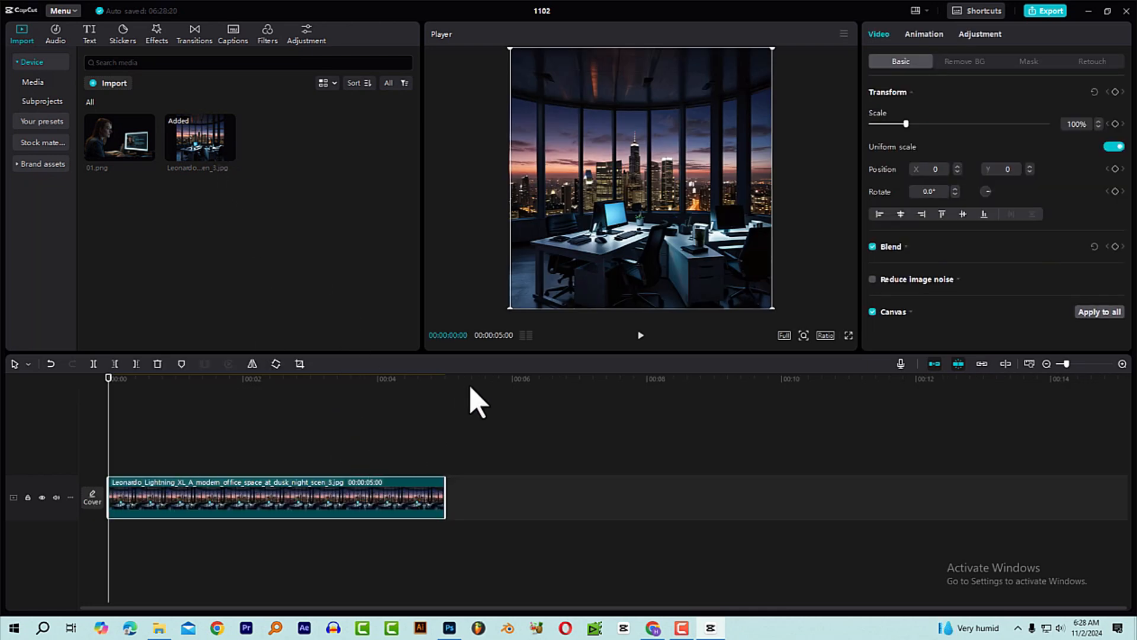
click(446, 381)
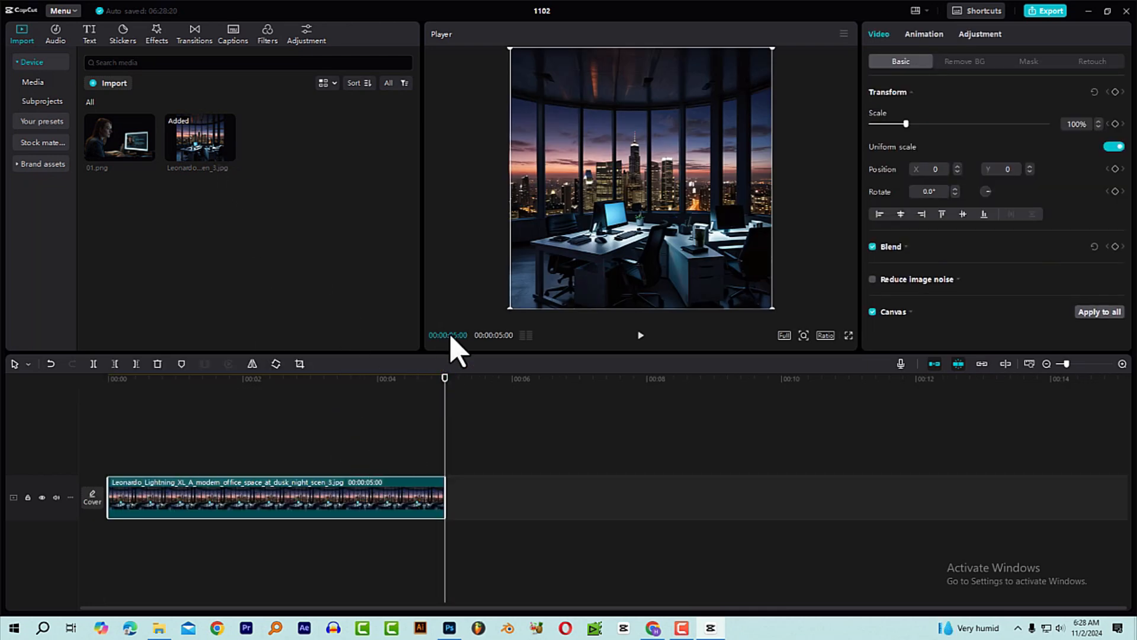
mouse_move(443, 503)
mouse_down()
mouse_move(629, 498)
mouse_move(445, 507)
mouse_up()
drag(438, 379, 109, 427)
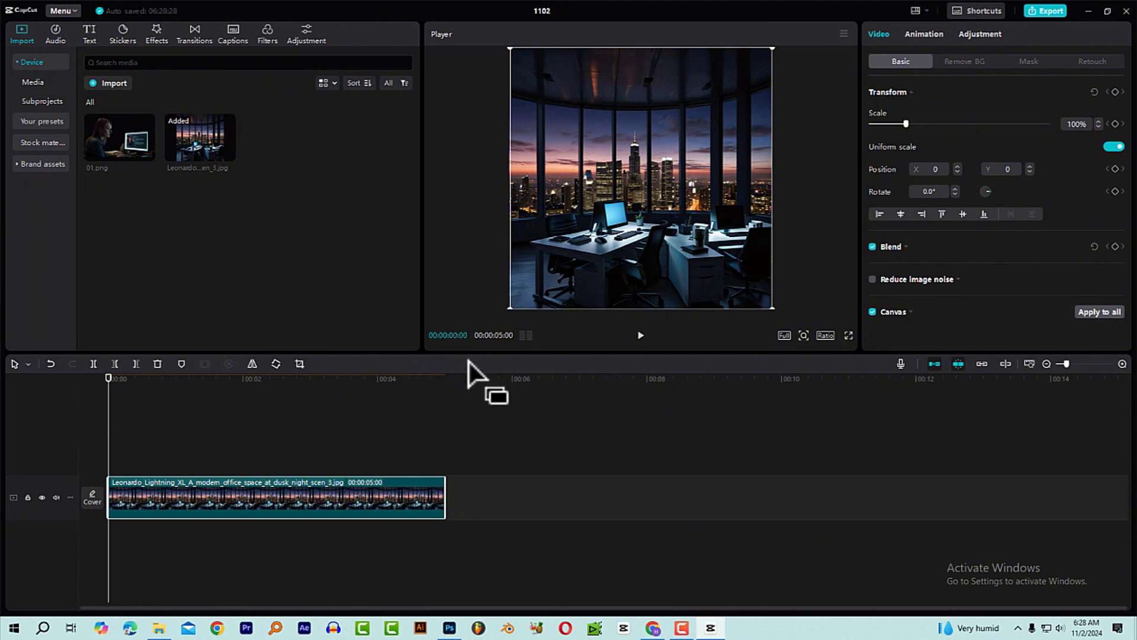
click(326, 382)
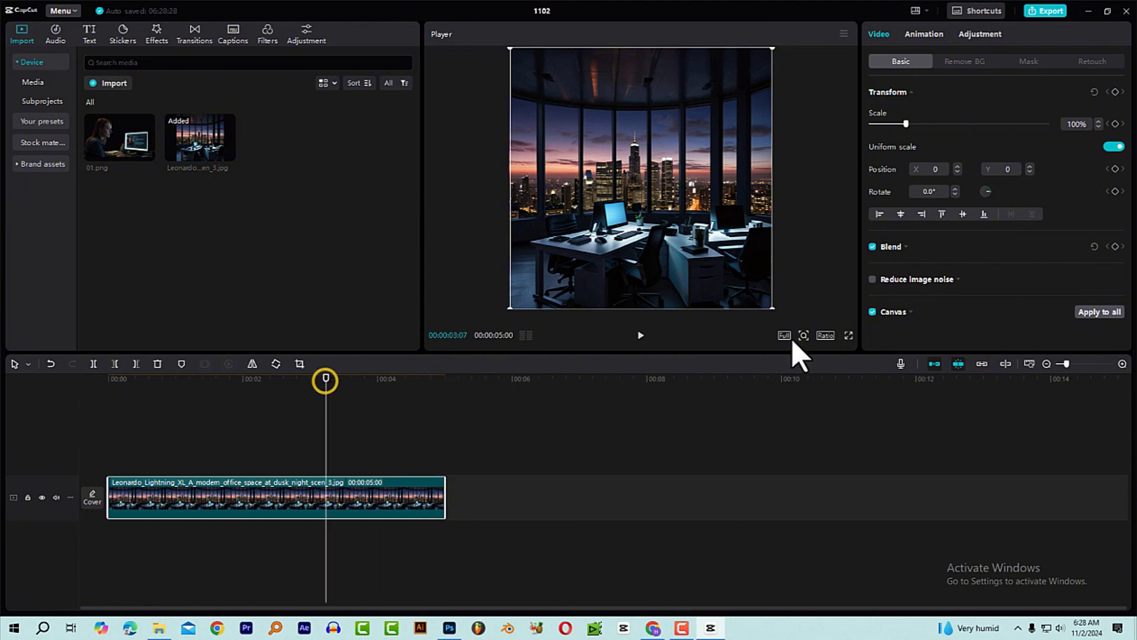
click(825, 335)
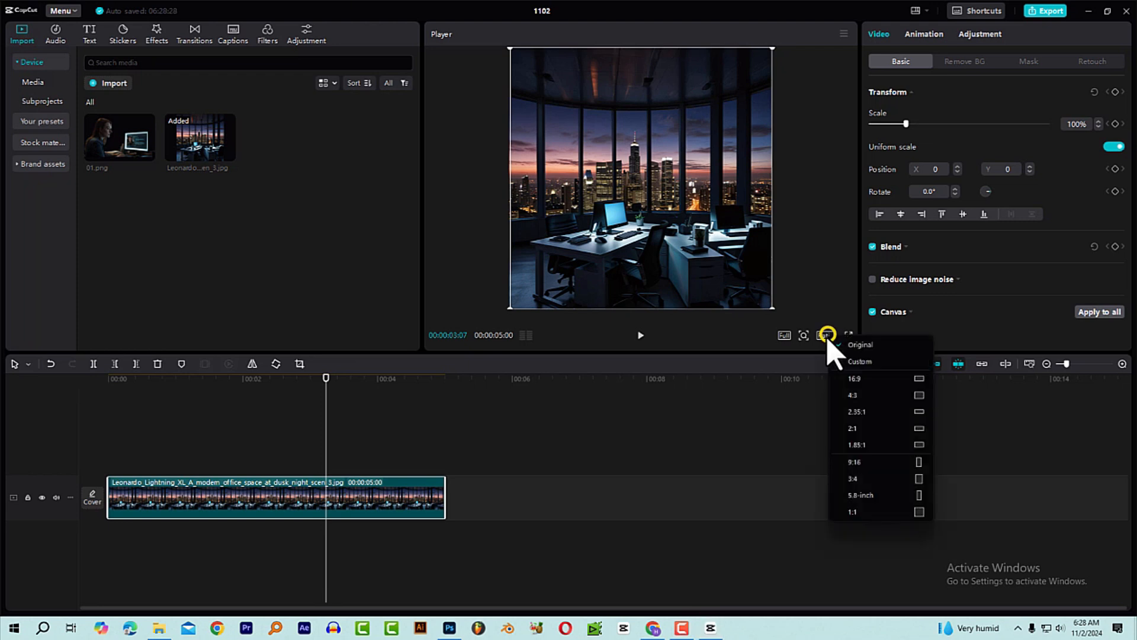
click(863, 379)
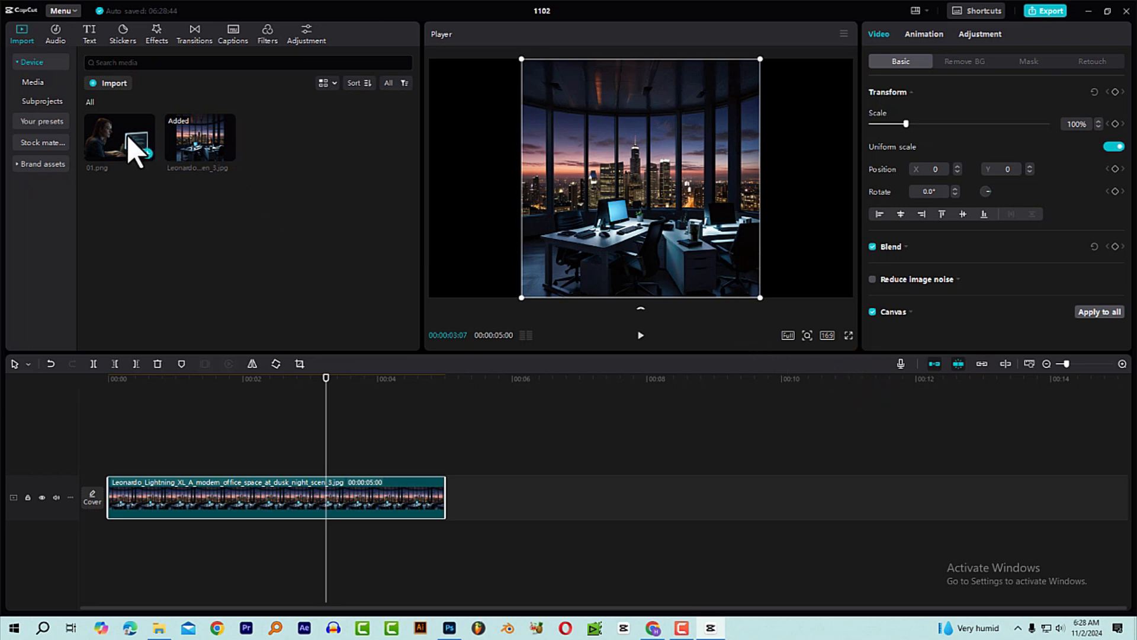
- Place 01.png on a track above the office image from the start and convert each of the two clips into its own compound clip
drag(117, 140, 108, 457)
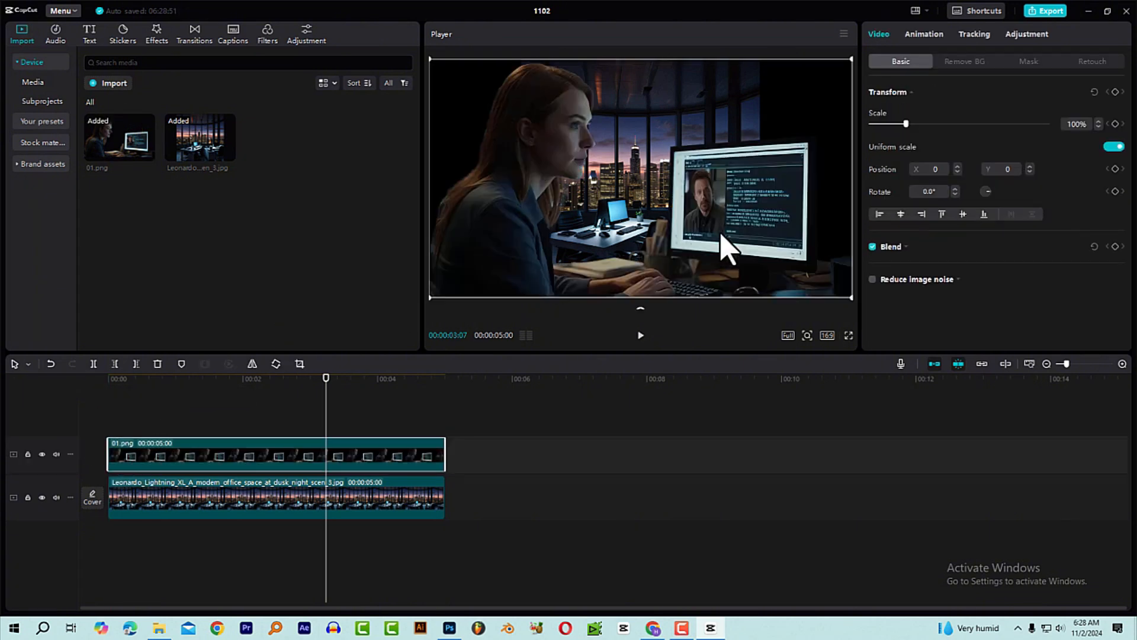
click(230, 382)
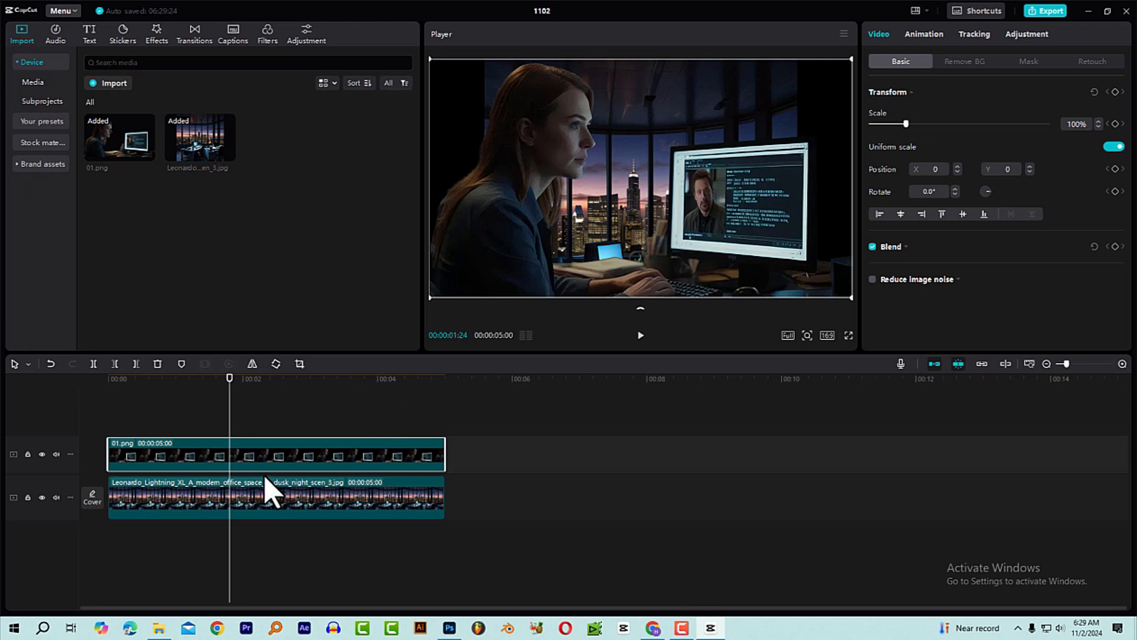
right_click(233, 455)
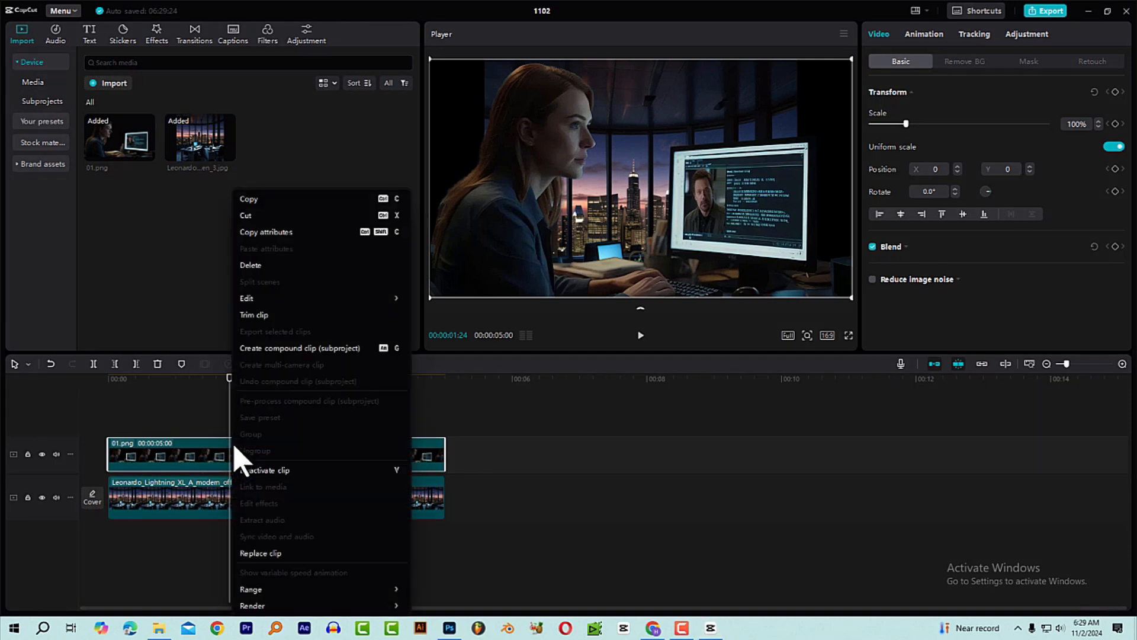
click(291, 354)
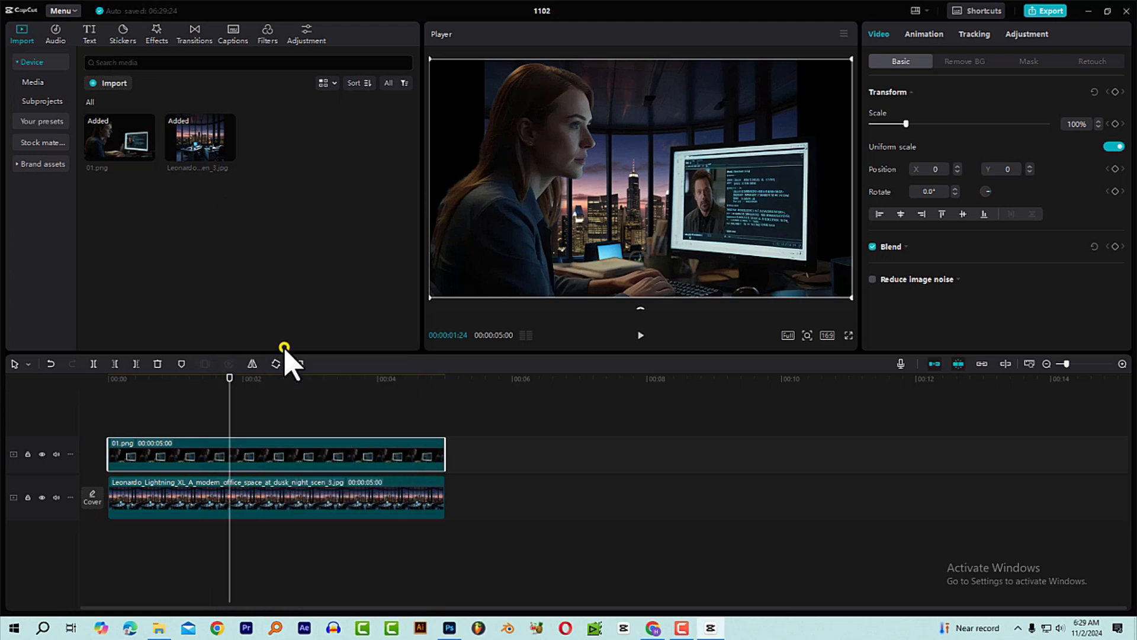
click(292, 493)
right_click(288, 492)
click(330, 350)
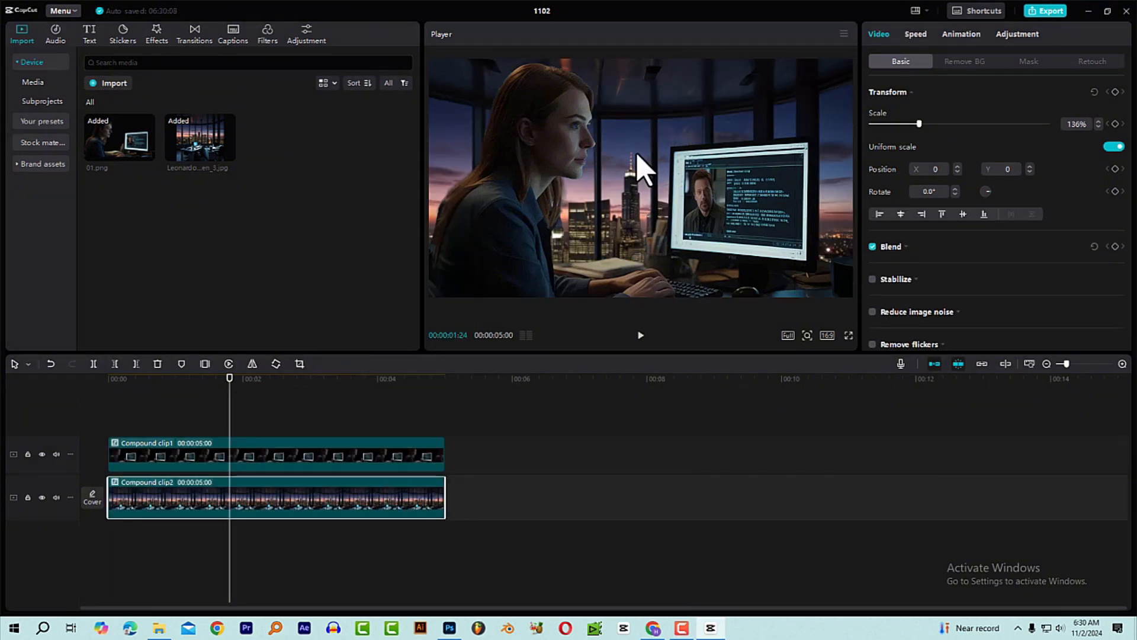
- Move the office background up to Y position 590 and mirror the woman and desk clip horizontally
drag(637, 153, 640, 130)
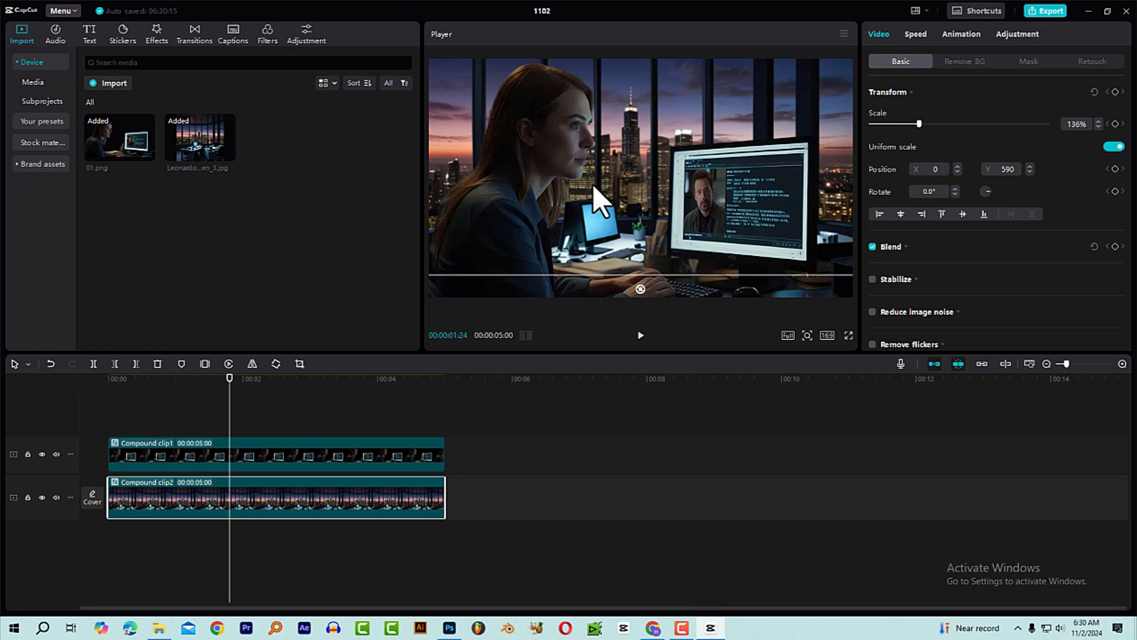
click(271, 462)
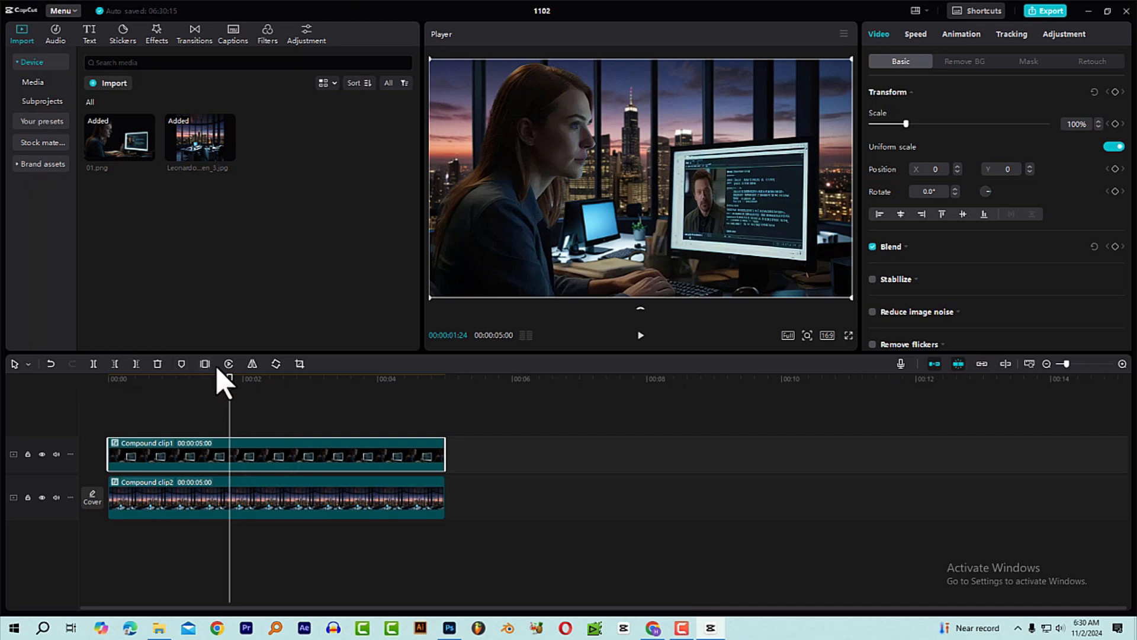
click(252, 364)
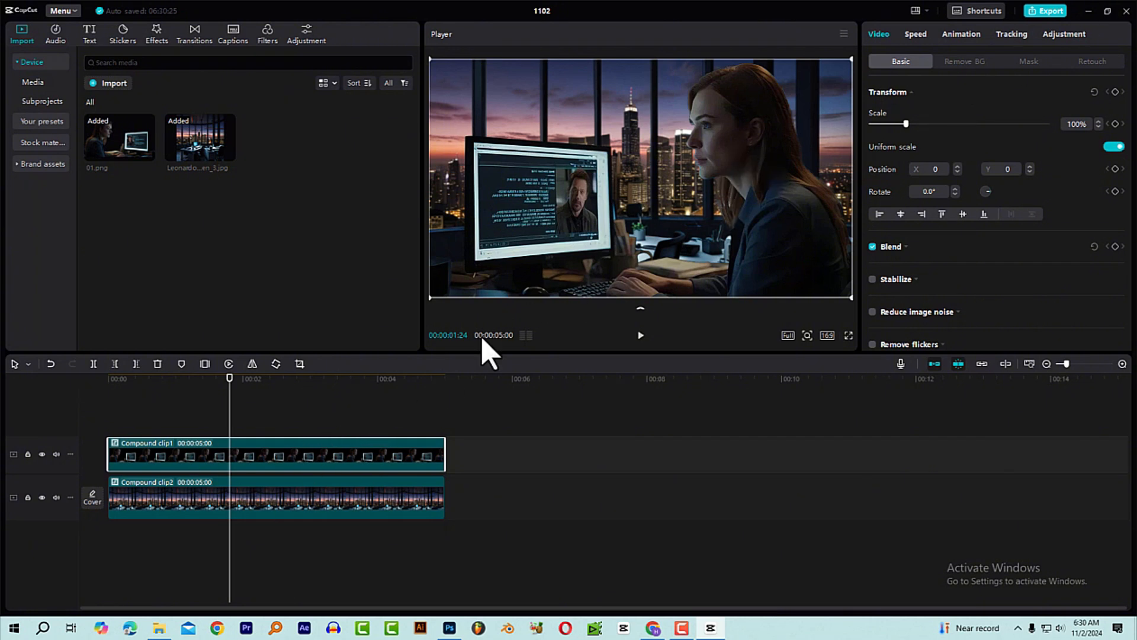
- Brighten the woman and desk clip by setting its Exposure adjustment to 16
click(1081, 39)
scroll(997, 223, down, 3)
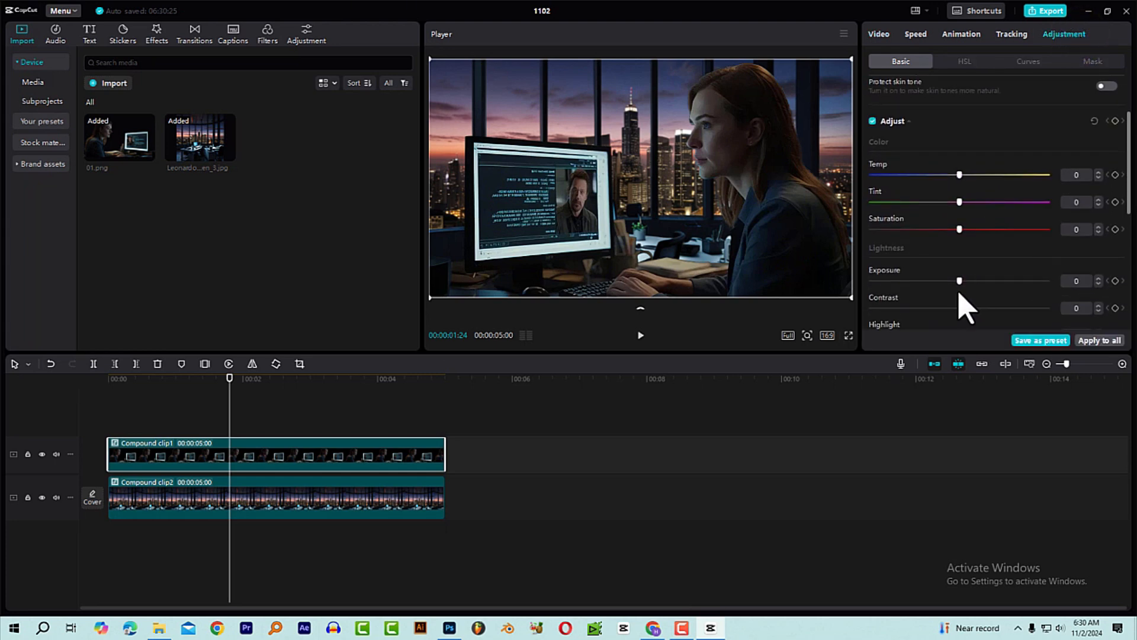
drag(959, 282, 987, 285)
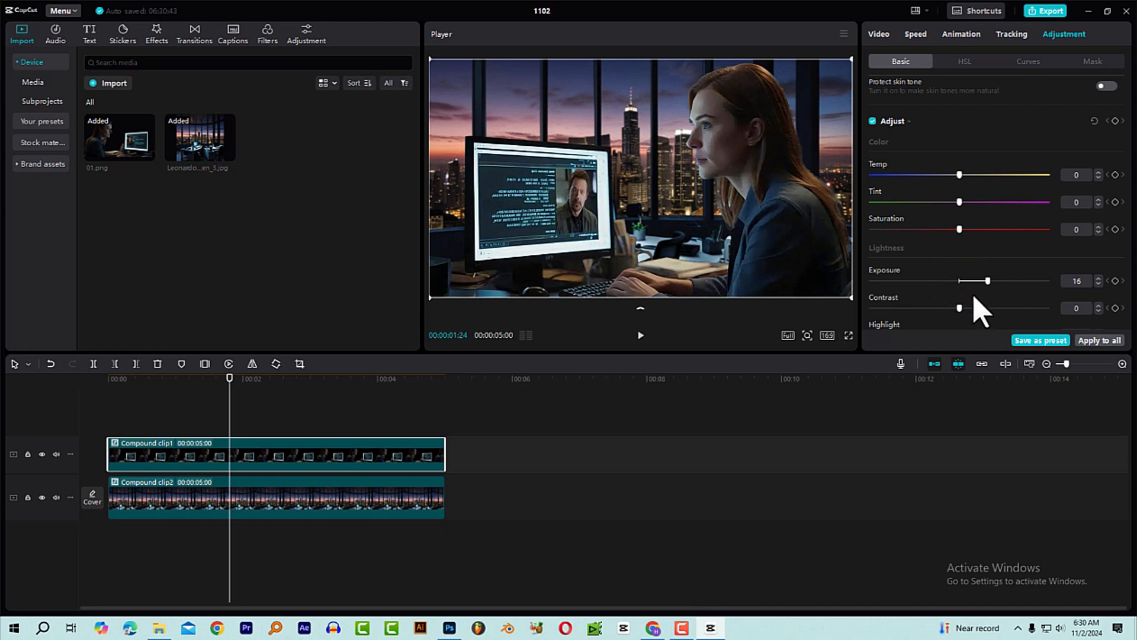
- Darken the office background clip by setting its Exposure to -13 and Whites to -27
click(335, 507)
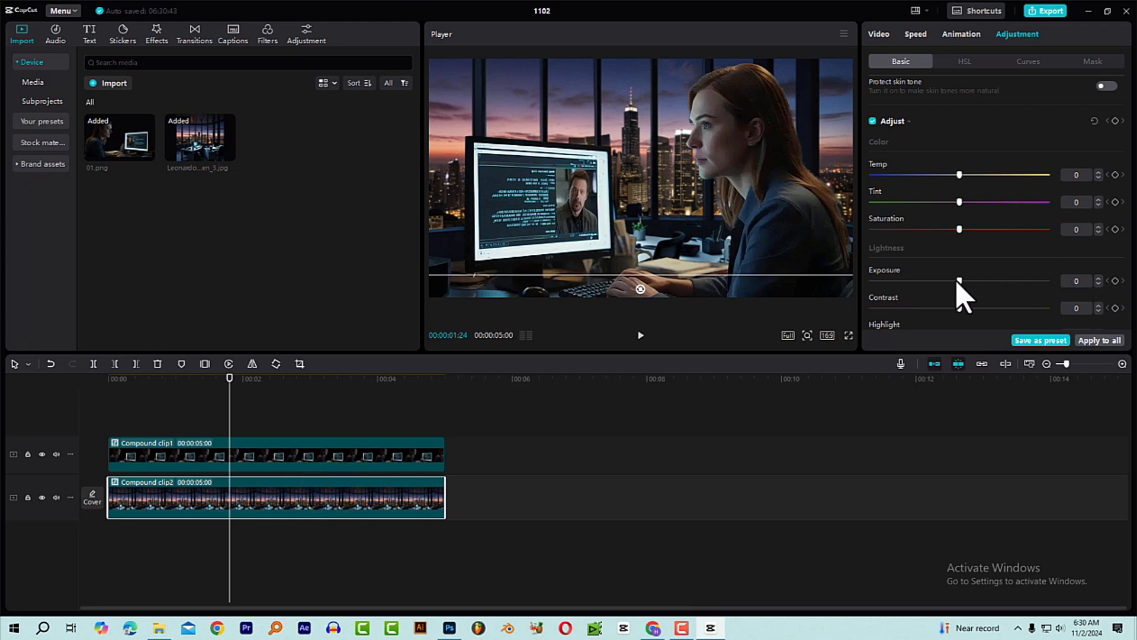
drag(959, 279, 932, 282)
scroll(989, 160, down, 3)
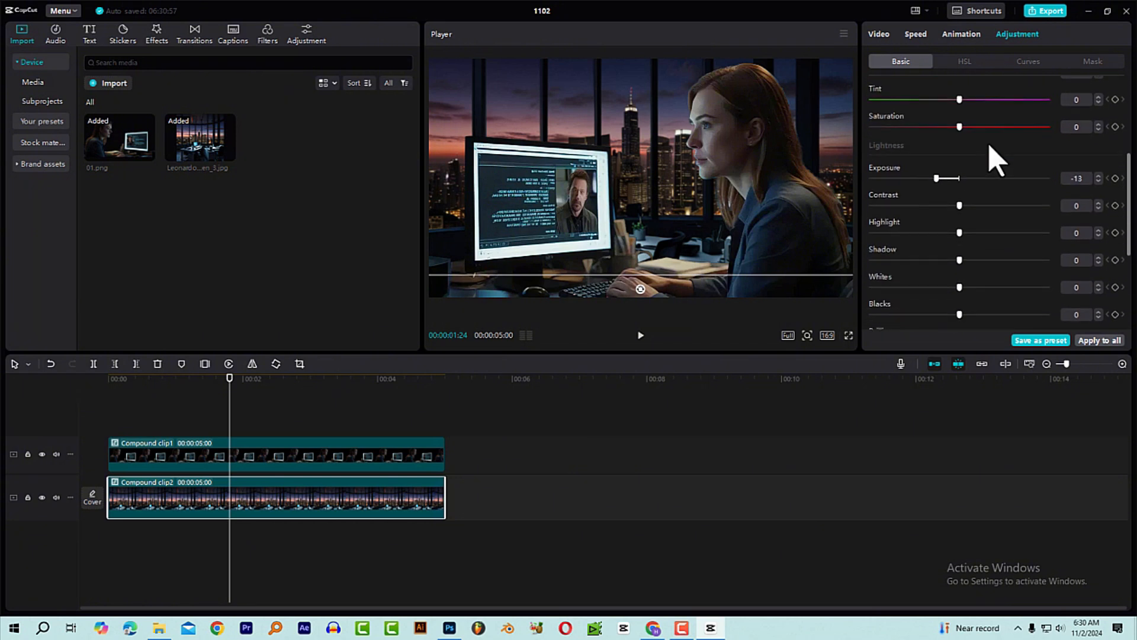
drag(960, 228, 912, 232)
key(Home)
click(185, 442)
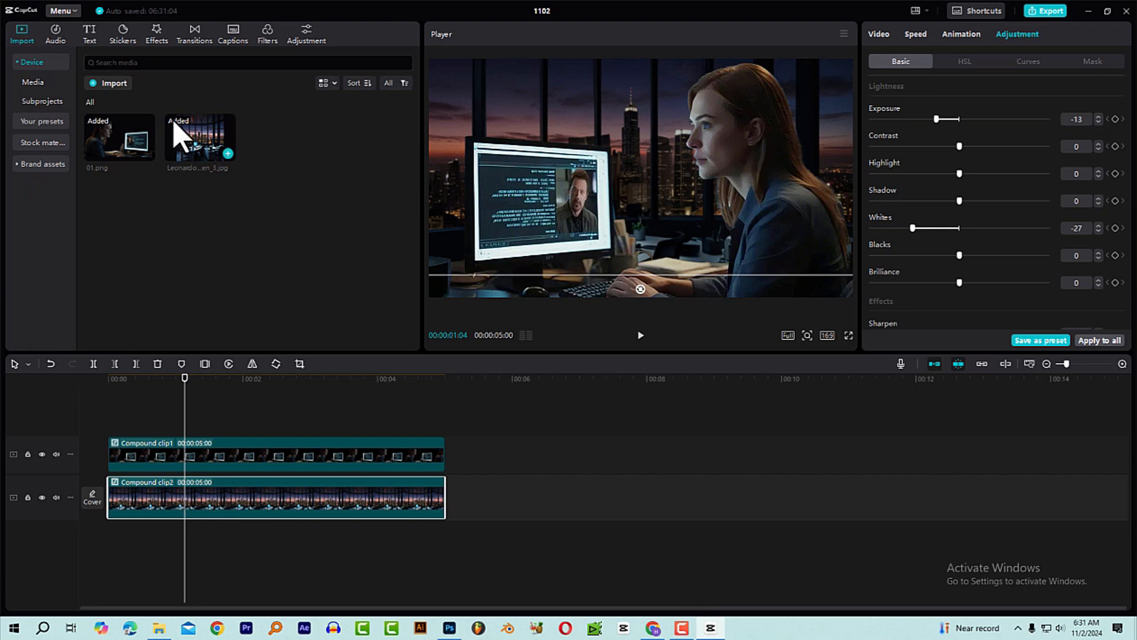
- Apply the favorite Blur video effect to the office background clip and set its Blur strength to 21
click(159, 35)
click(113, 115)
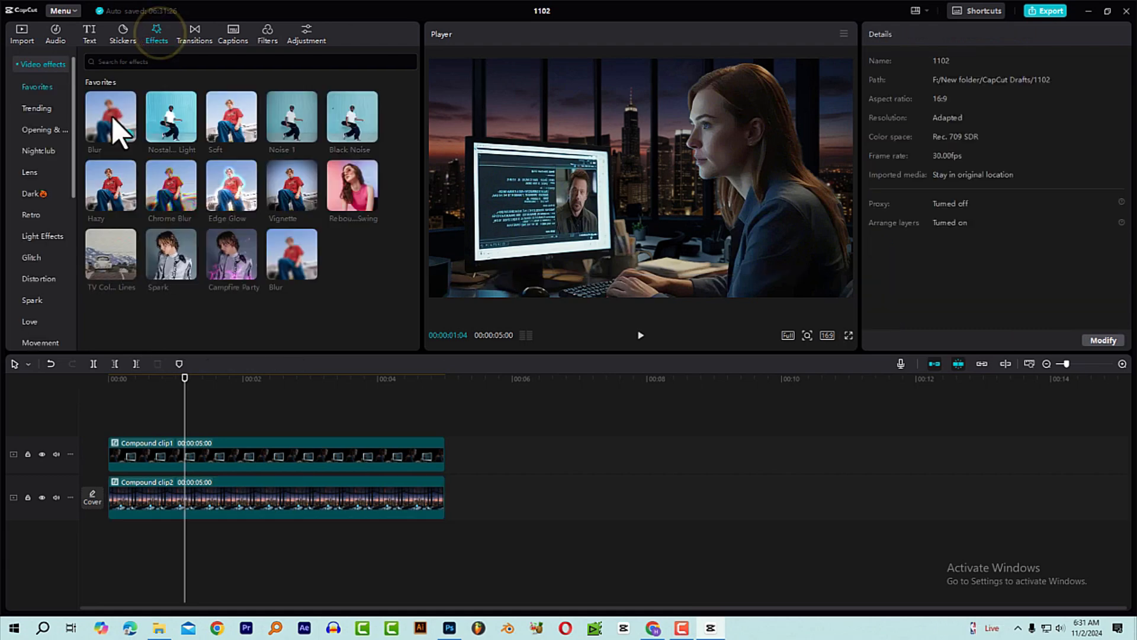
drag(103, 119, 205, 503)
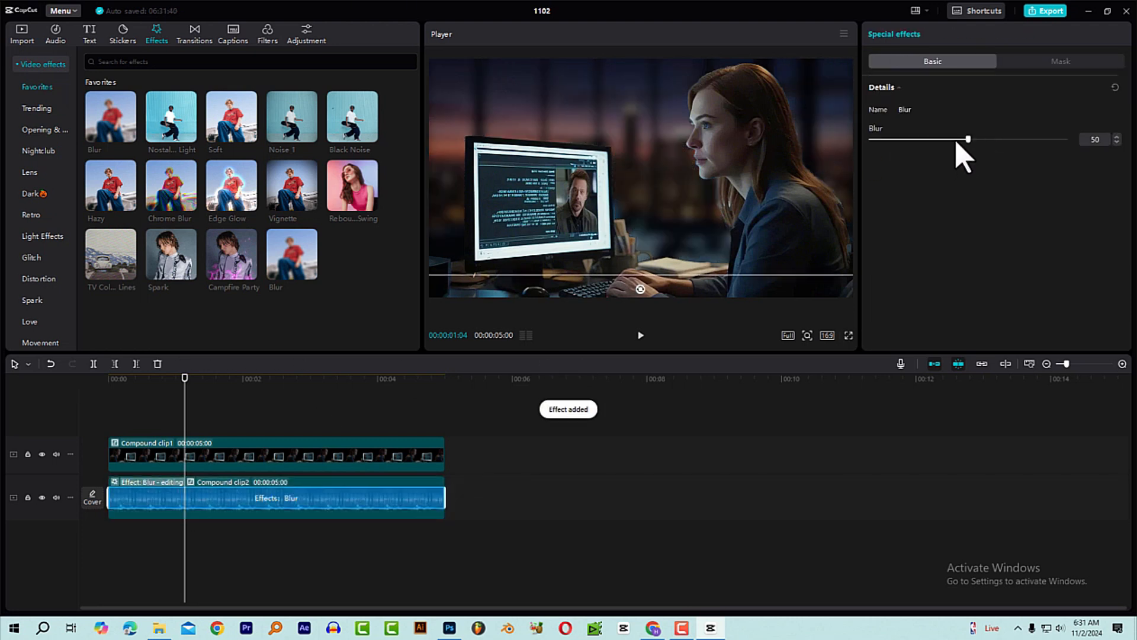
drag(956, 142, 920, 153)
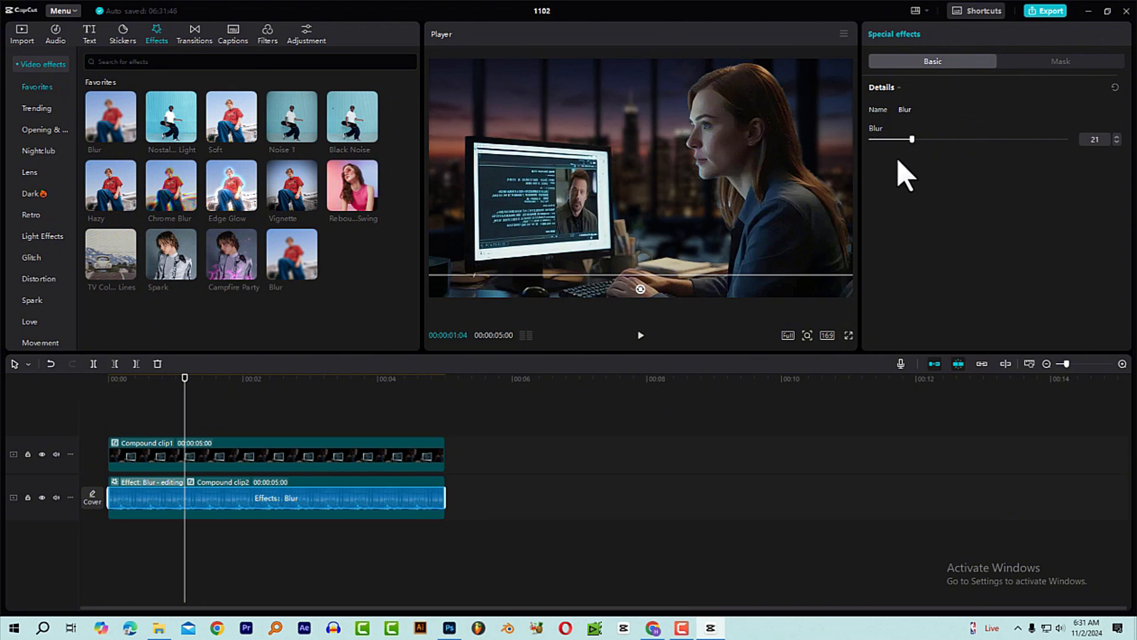
click(245, 423)
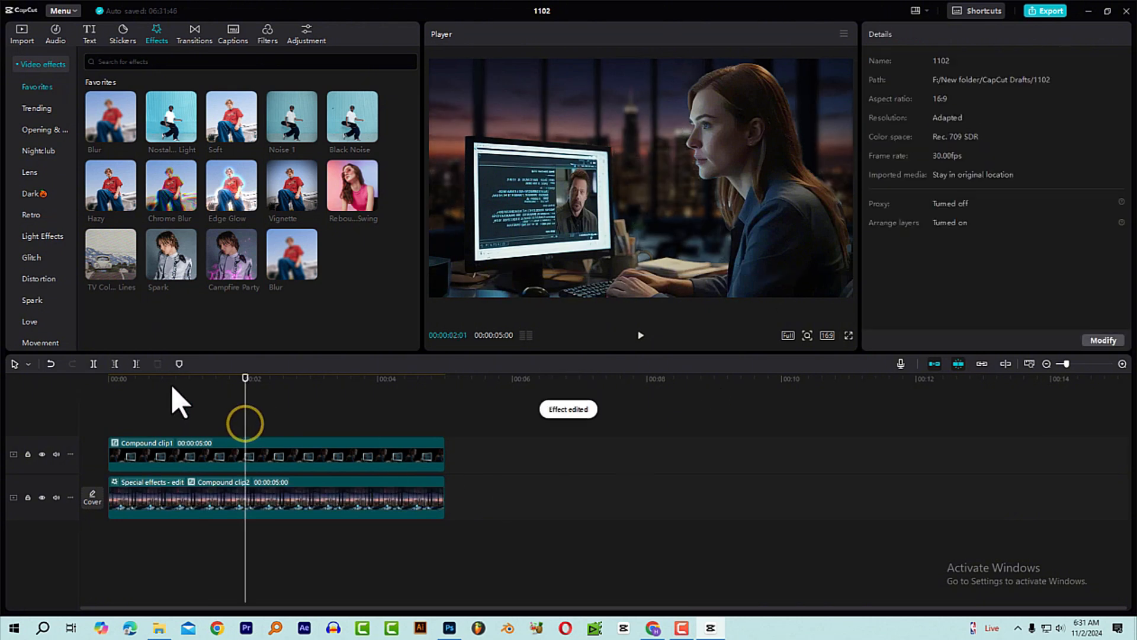
- Review the composite from its start, and scrub through the 01.mp4 reference clip to about 12 seconds to examine its scene animation
drag(169, 385, 114, 407)
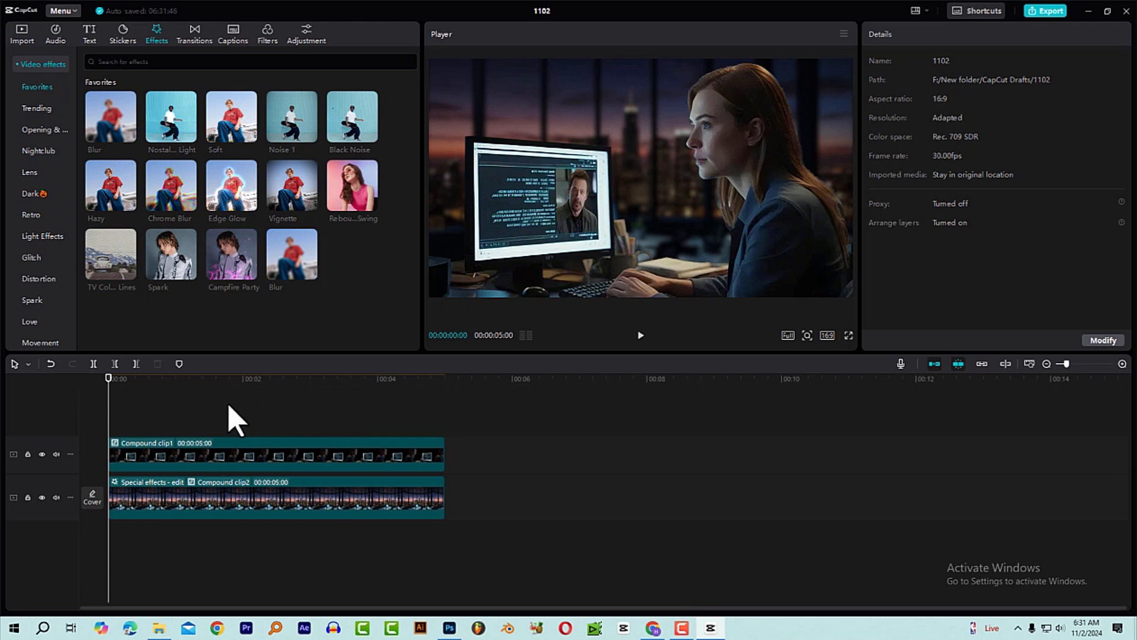
click(211, 388)
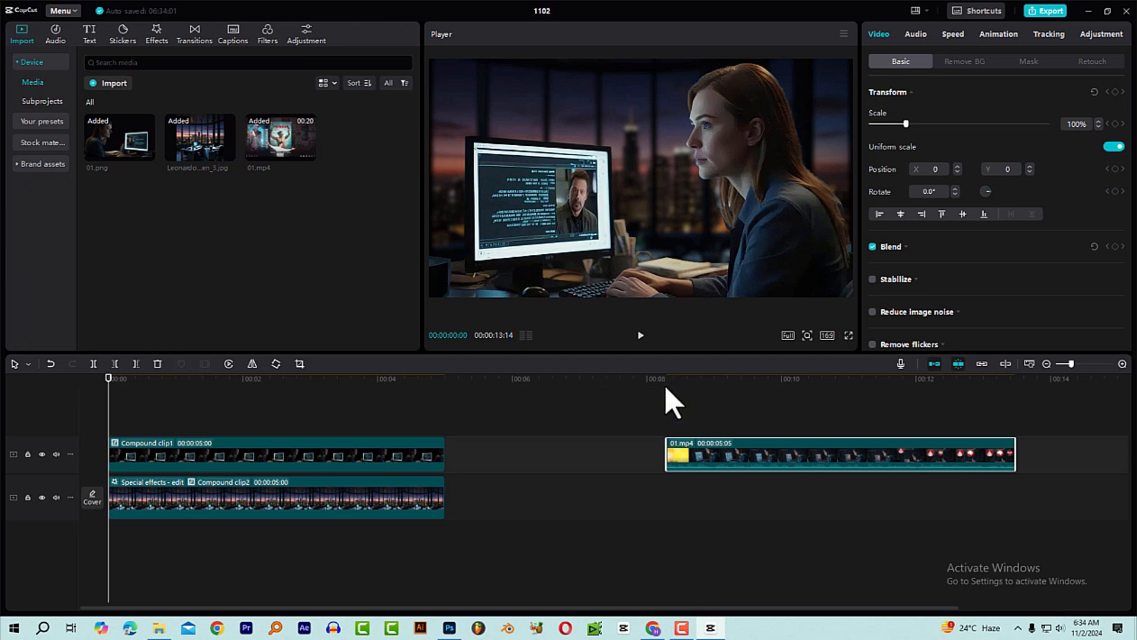
drag(666, 390, 777, 404)
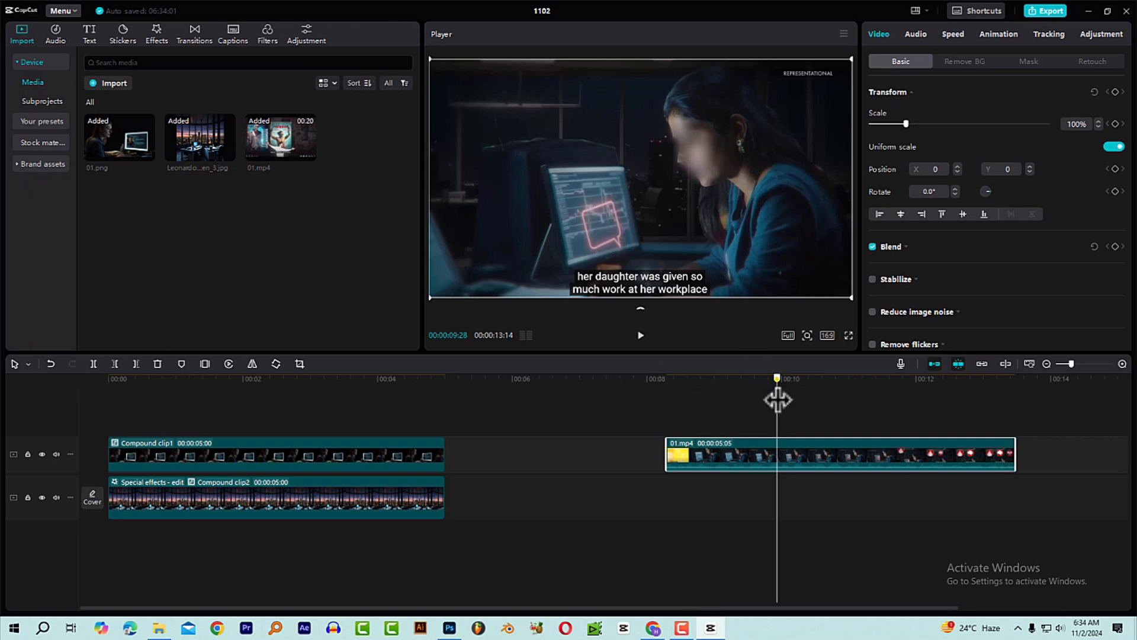
drag(776, 399, 927, 409)
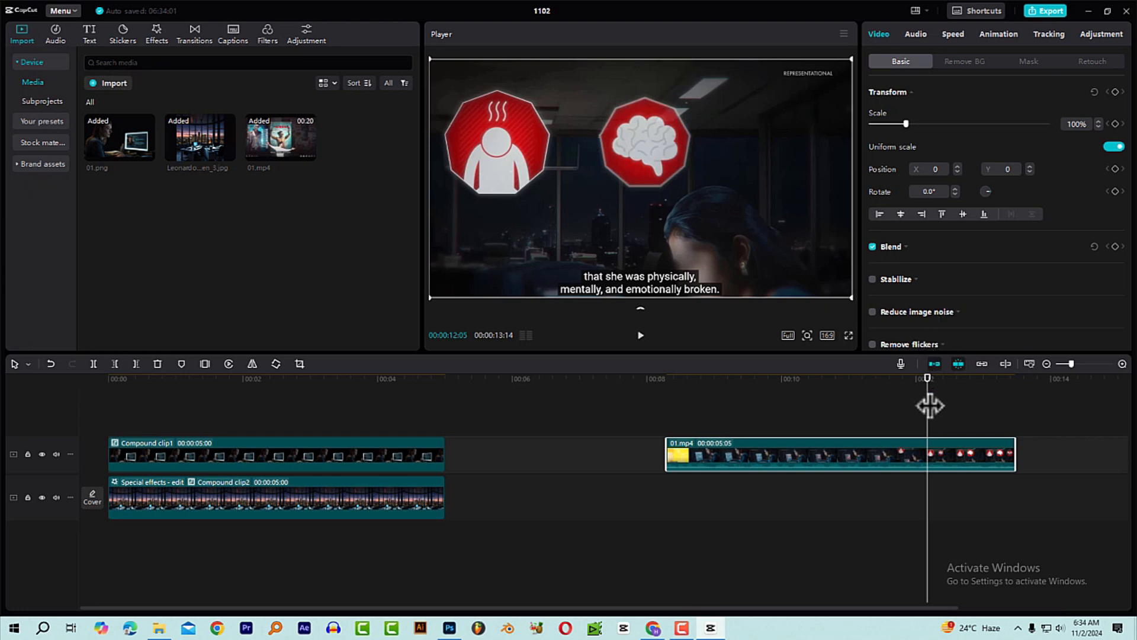
- Delete the 01.mp4 reference clip from the timeline
drag(930, 385, 79, 437)
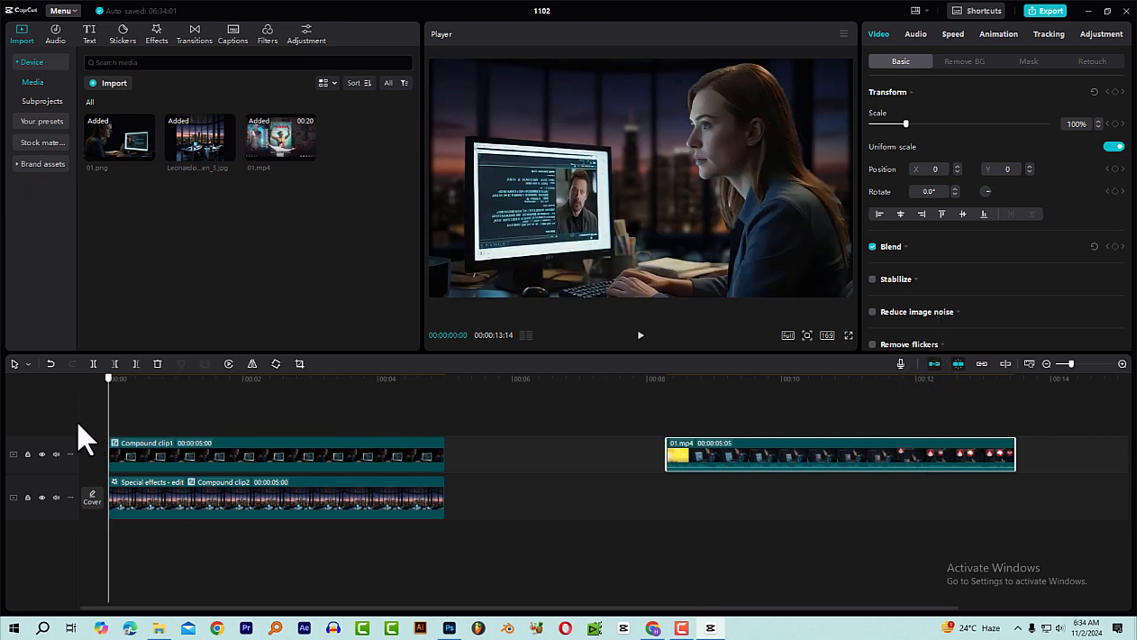
drag(144, 381, 18, 394)
scroll(227, 413, up, 2)
key(Delete)
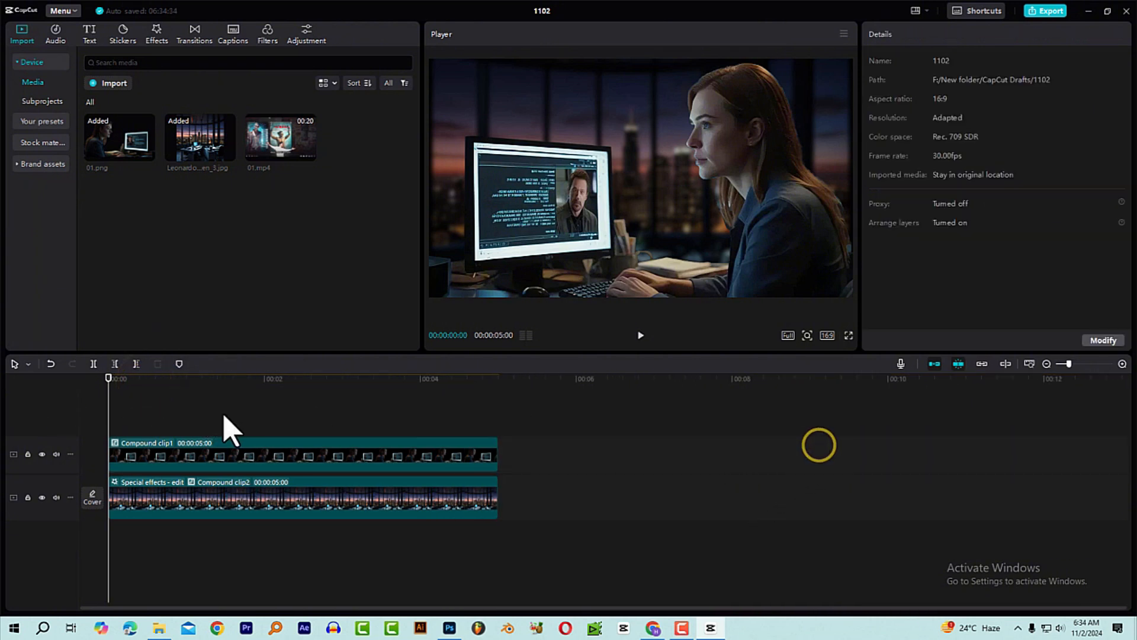
click(123, 380)
scroll(154, 429, up, 1)
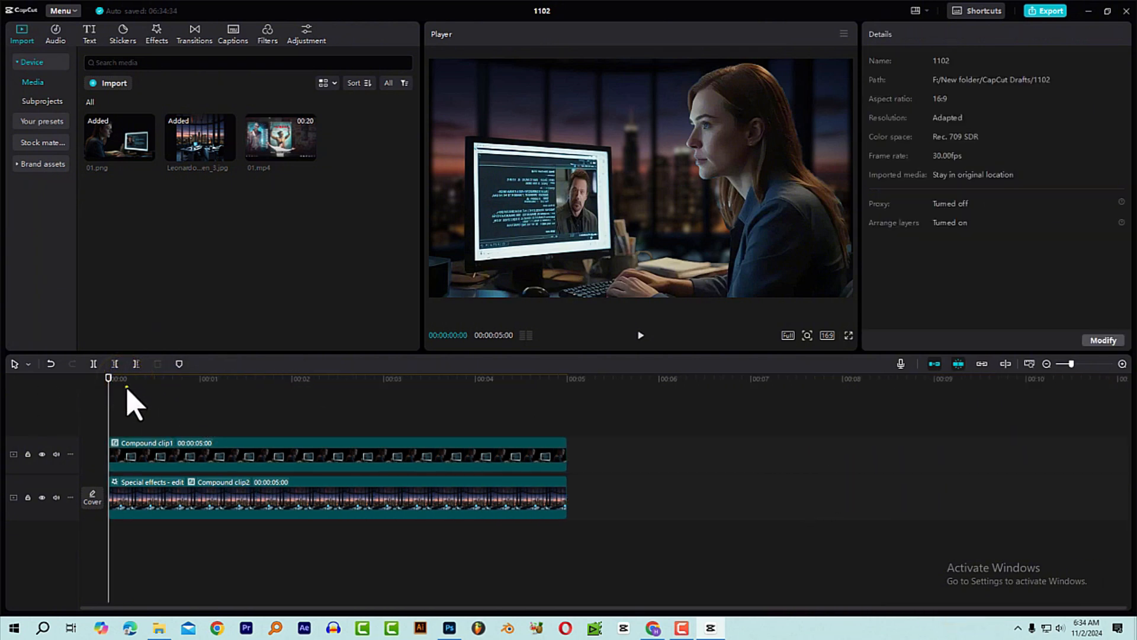
drag(127, 387, 90, 389)
drag(118, 380, 154, 401)
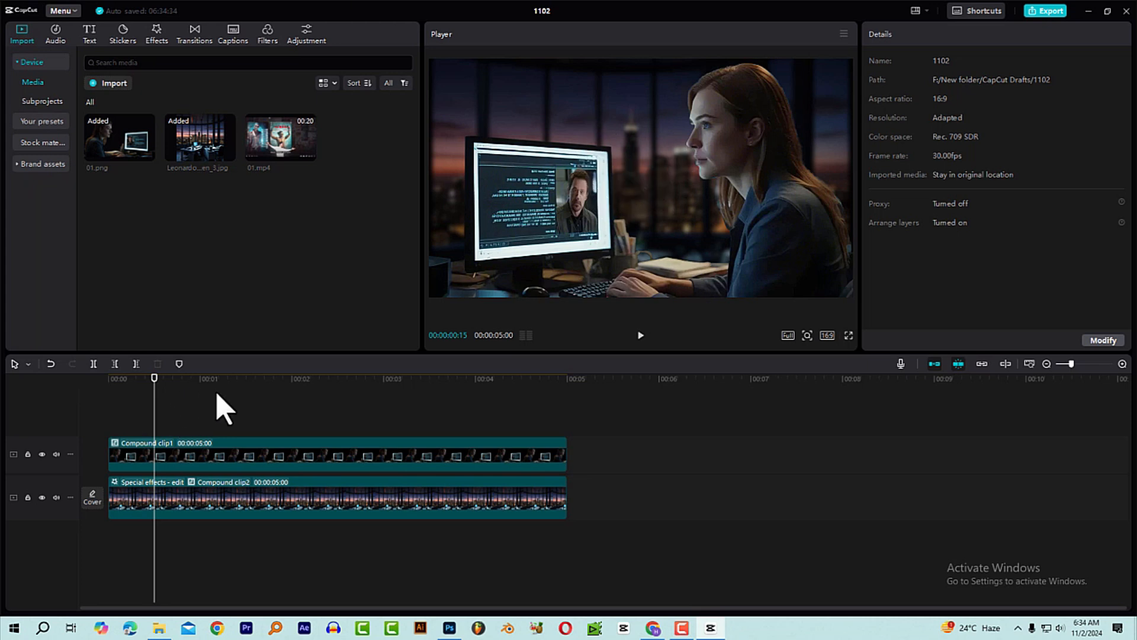
click(169, 382)
click(169, 382)
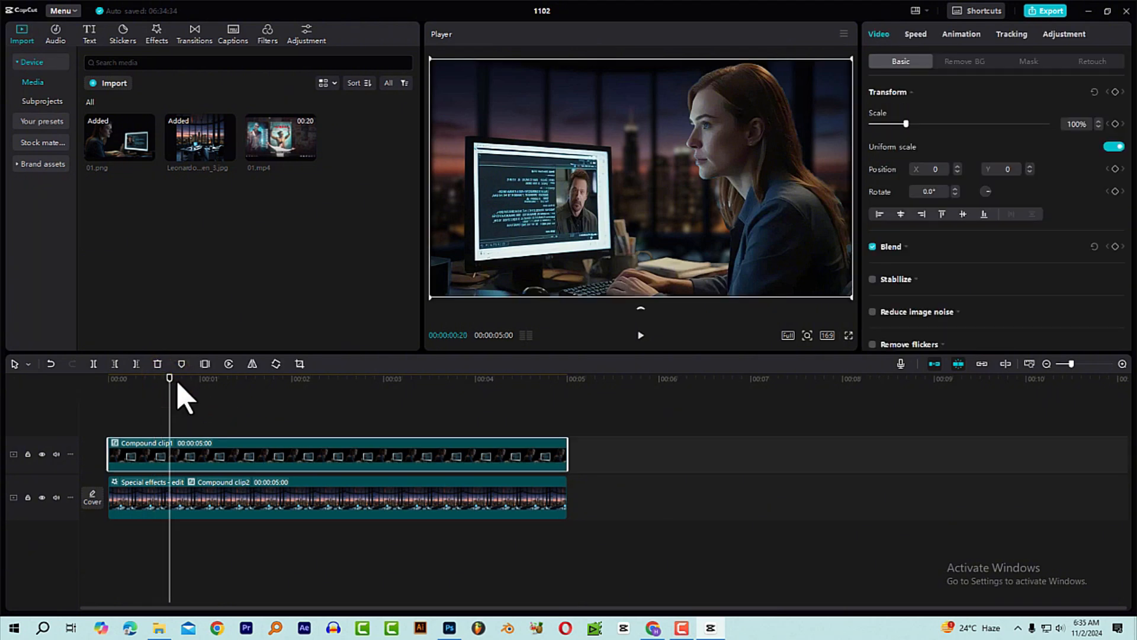
drag(178, 384, 104, 395)
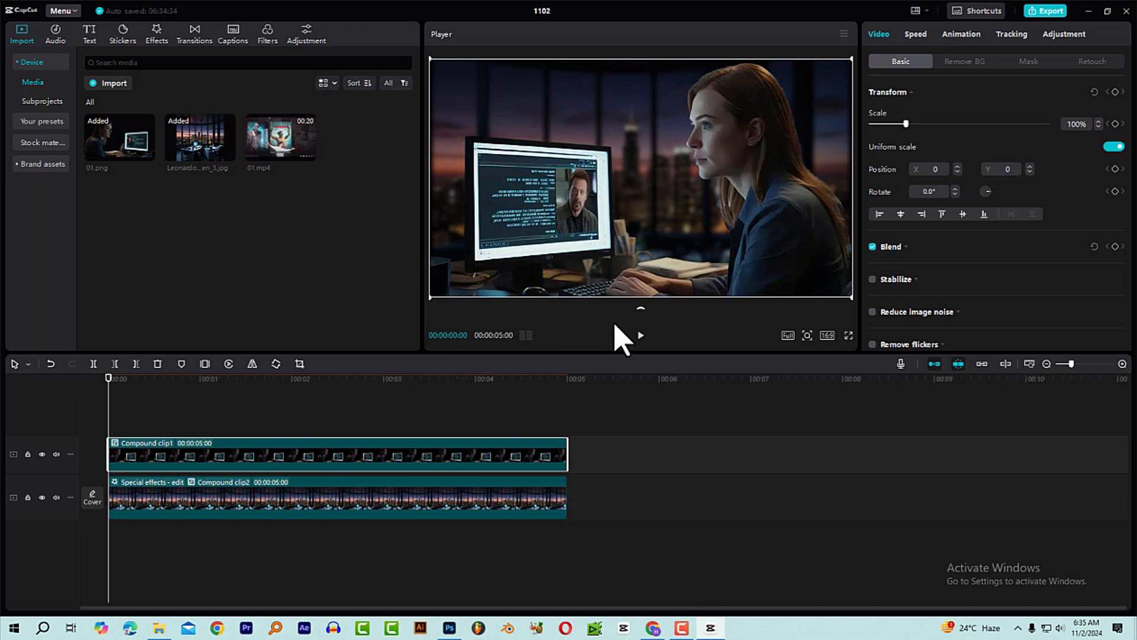
- Add a Scale keyframe of 139% at the very start of the woman and desk clip
click(116, 378)
click(196, 455)
drag(906, 124, 920, 125)
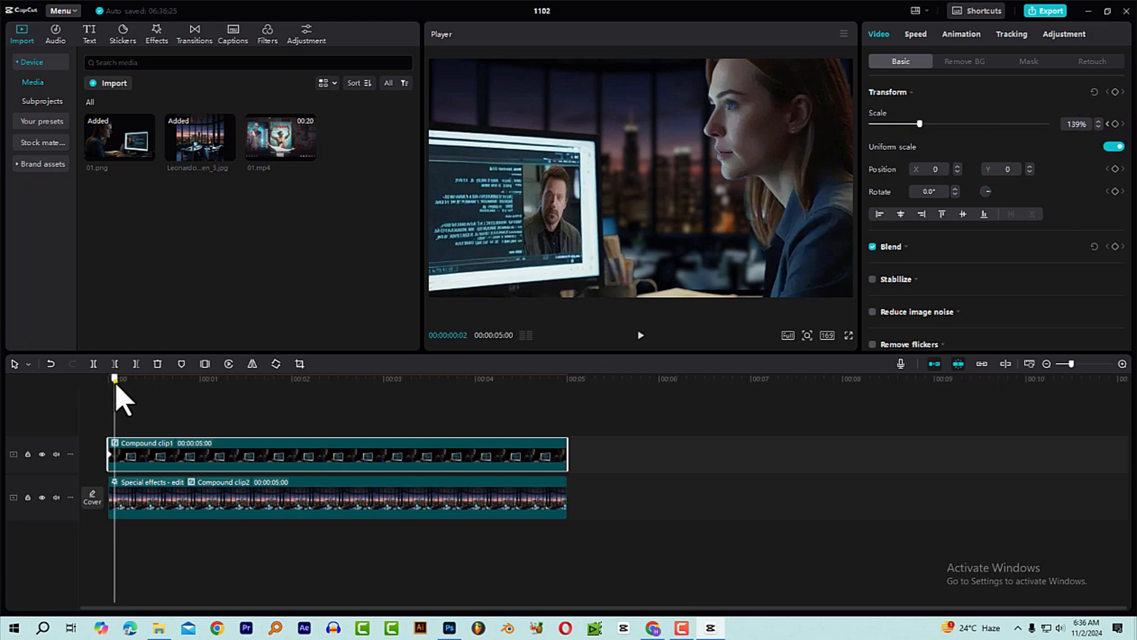
- Add a Scale keyframe of 100% to the woman and desk clip at 1 second
drag(117, 382, 201, 403)
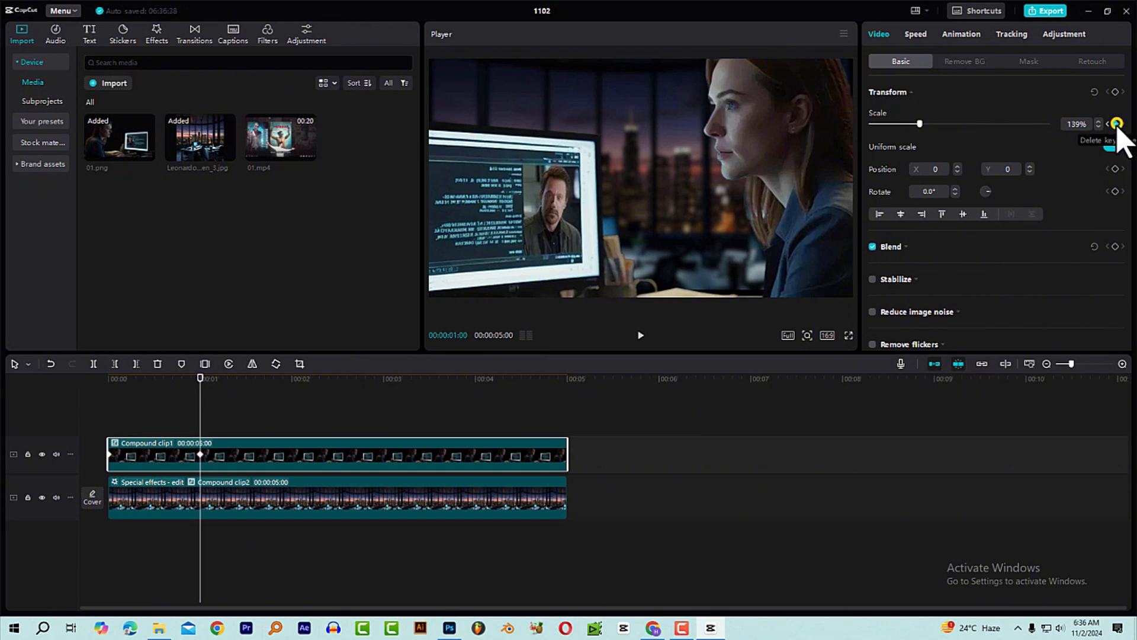
drag(1100, 129, 1107, 122)
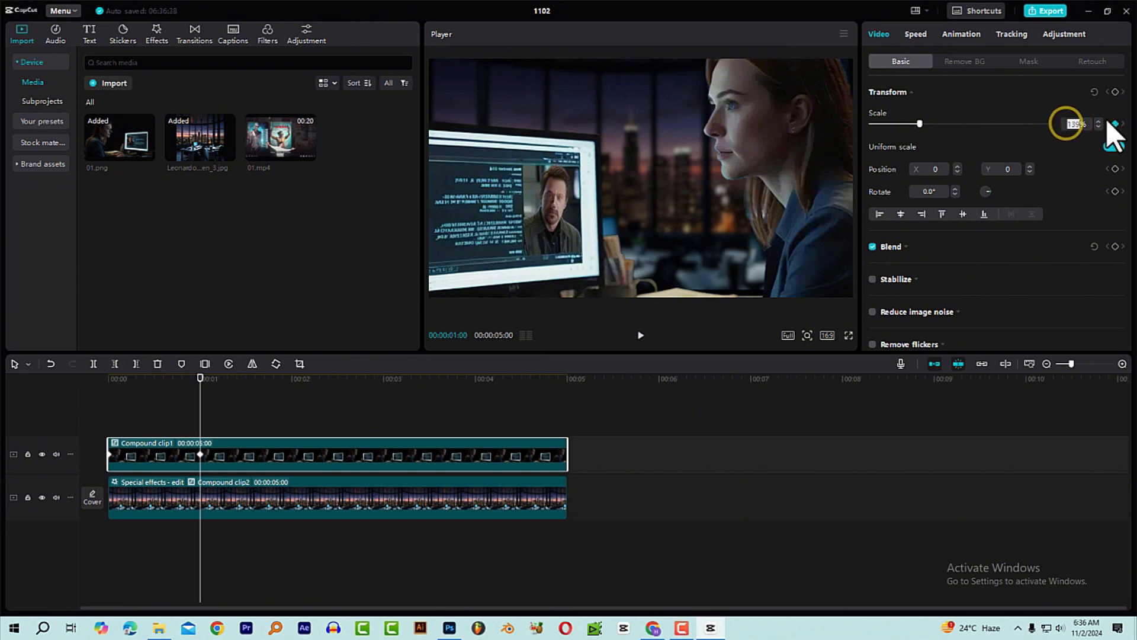
text(100)
key(Return)
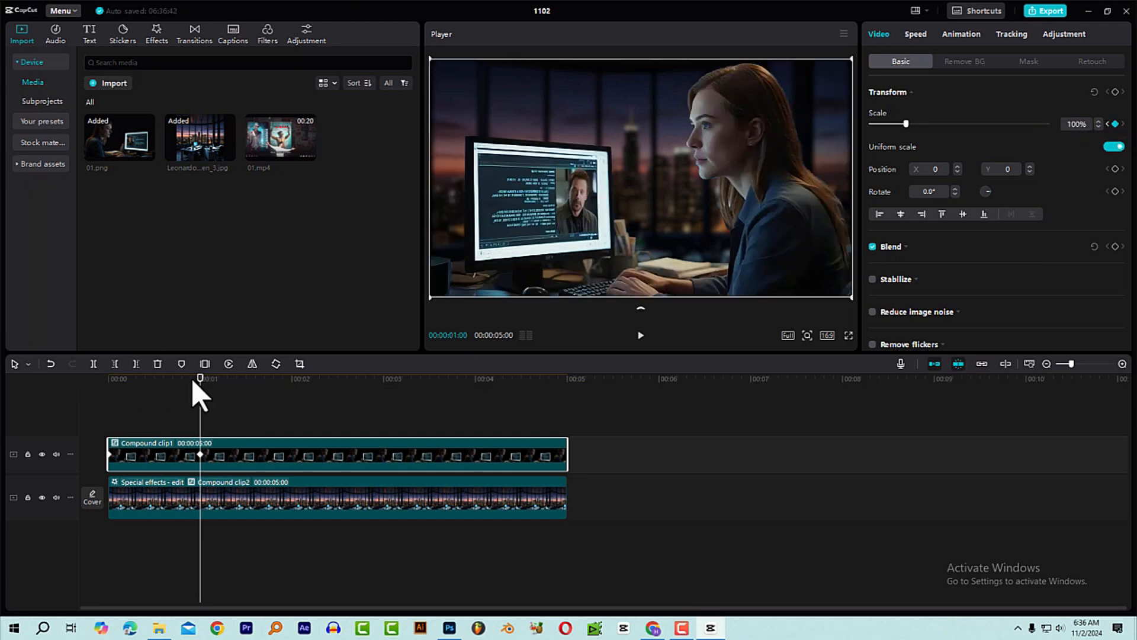
- Add a Transform keyframe covering Scale, Position and Rotate to the woman and desk clip at 2 seconds
drag(193, 382, 200, 407)
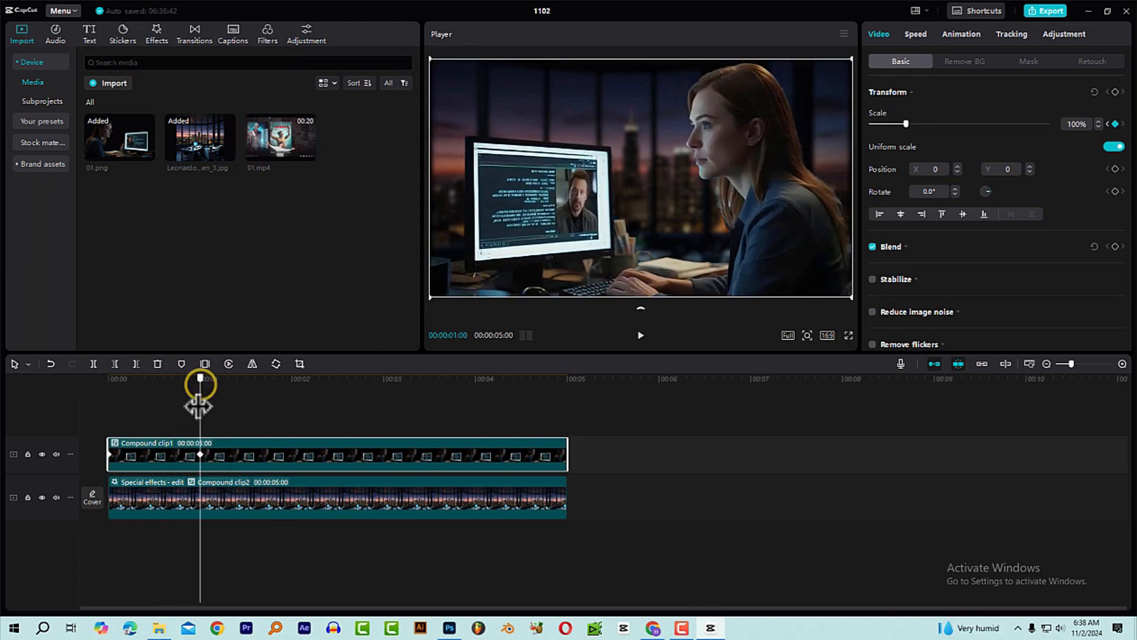
drag(198, 406, 405, 424)
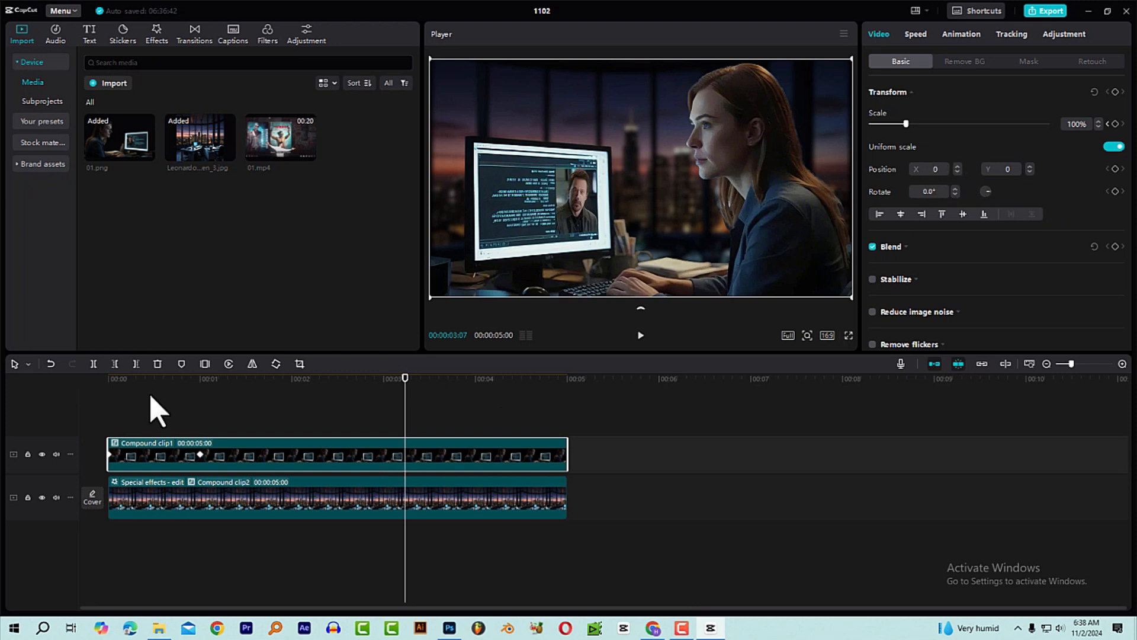
click(291, 404)
drag(292, 404, 293, 410)
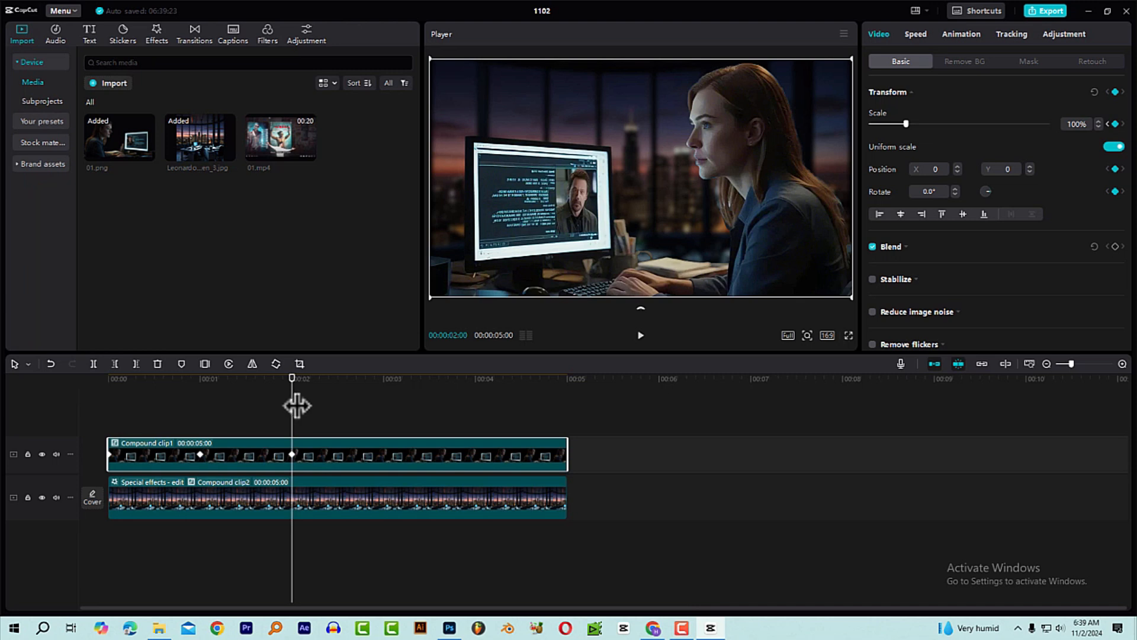
- Lower the woman and desk clip to Position Y -1056 at 3 seconds, and play the animation from the start
drag(296, 403, 385, 412)
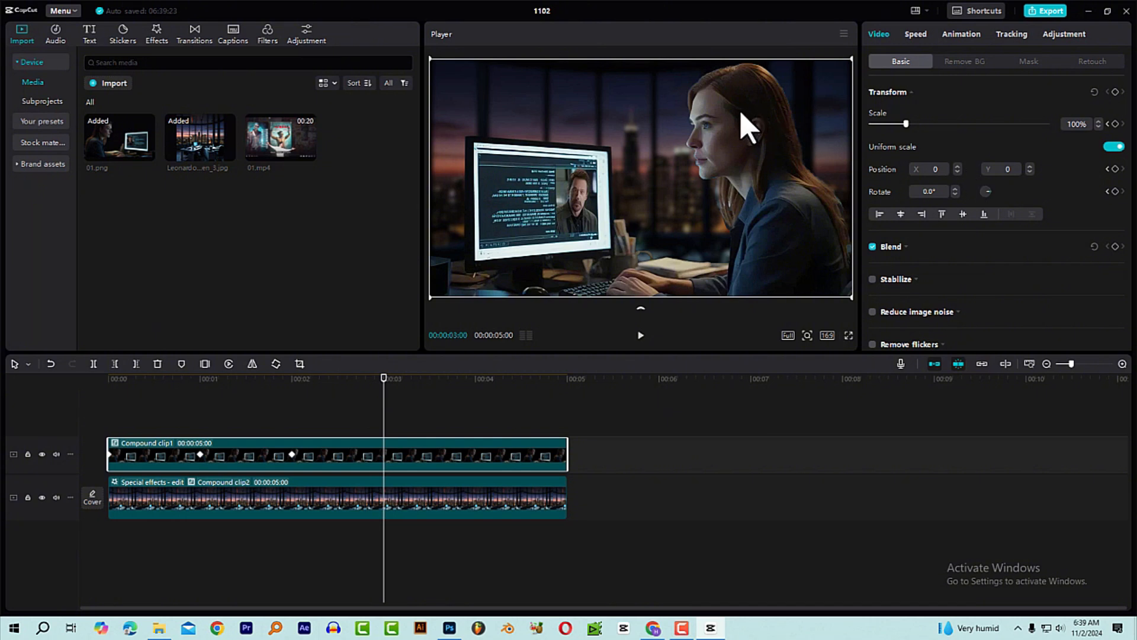
drag(741, 112, 752, 243)
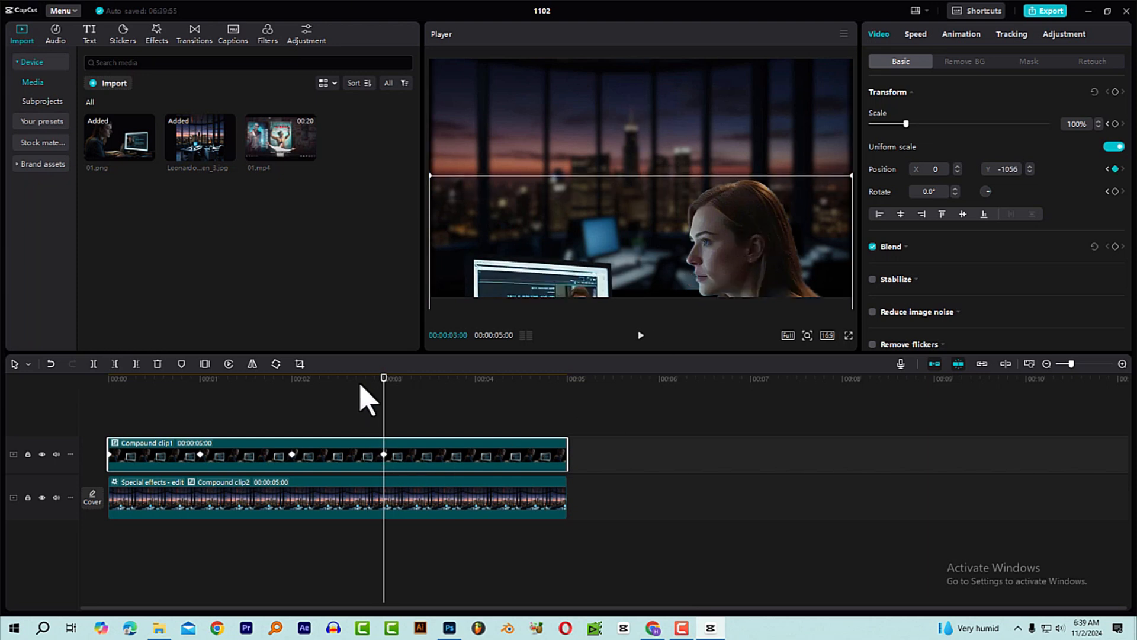
drag(358, 382, 107, 418)
key(space)
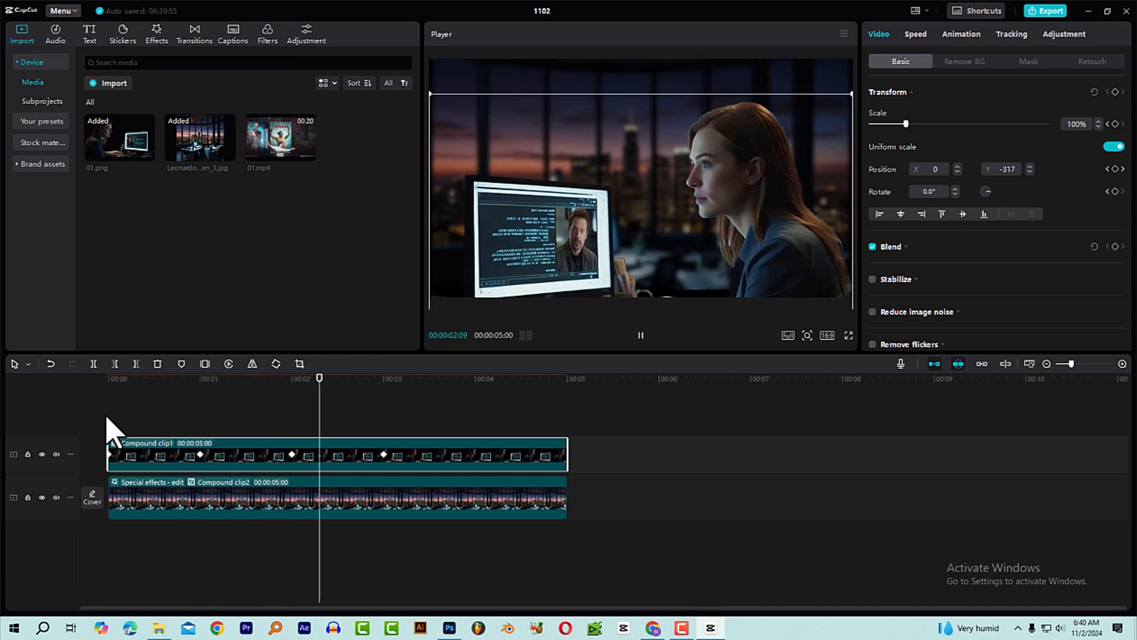
- Place markers at 1 second on both the woman and desk clip and the timeline ruler
click(200, 394)
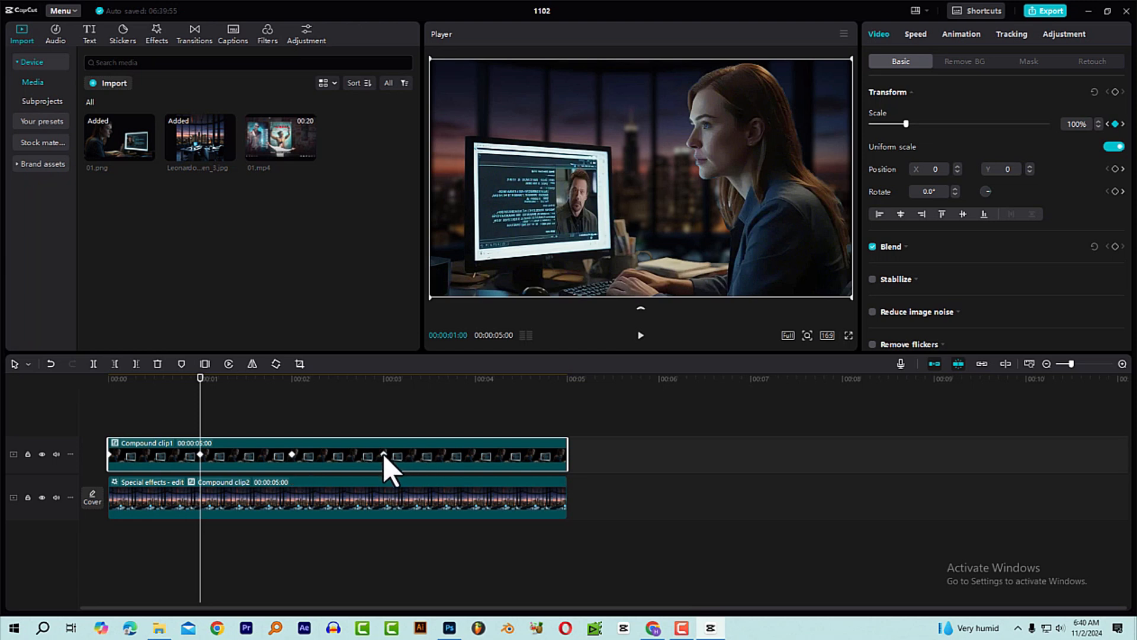
click(236, 498)
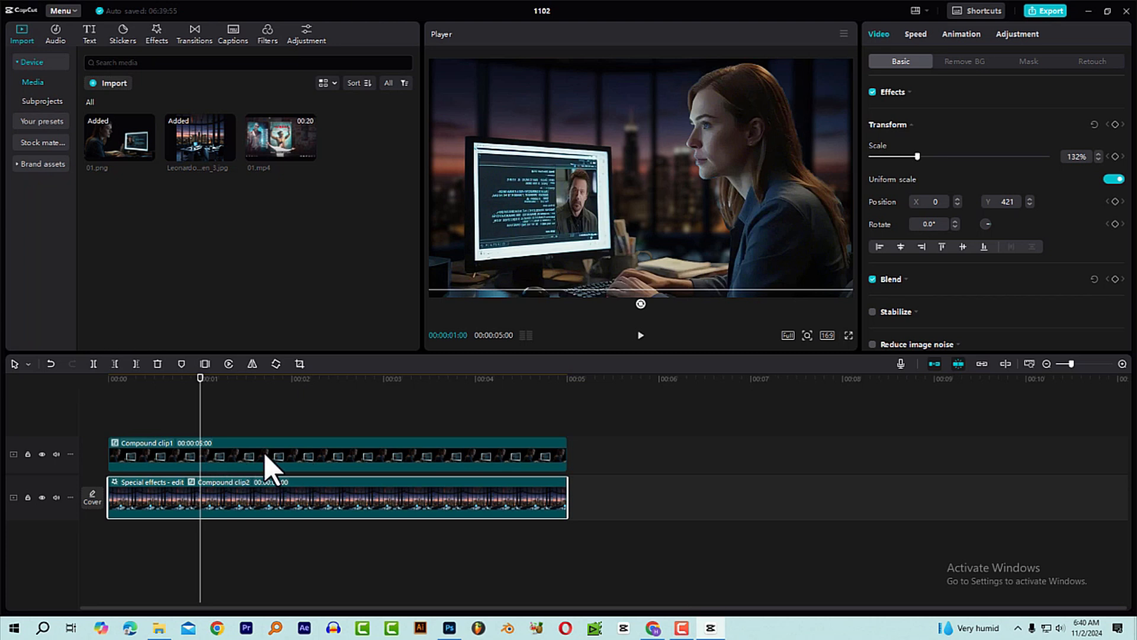
click(265, 468)
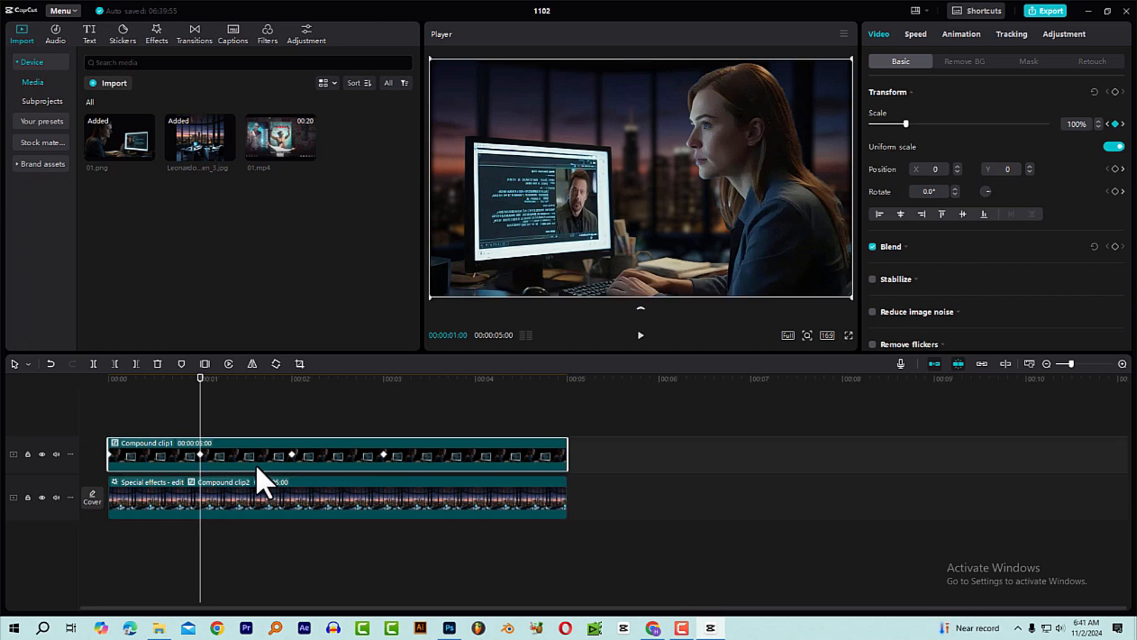
click(180, 364)
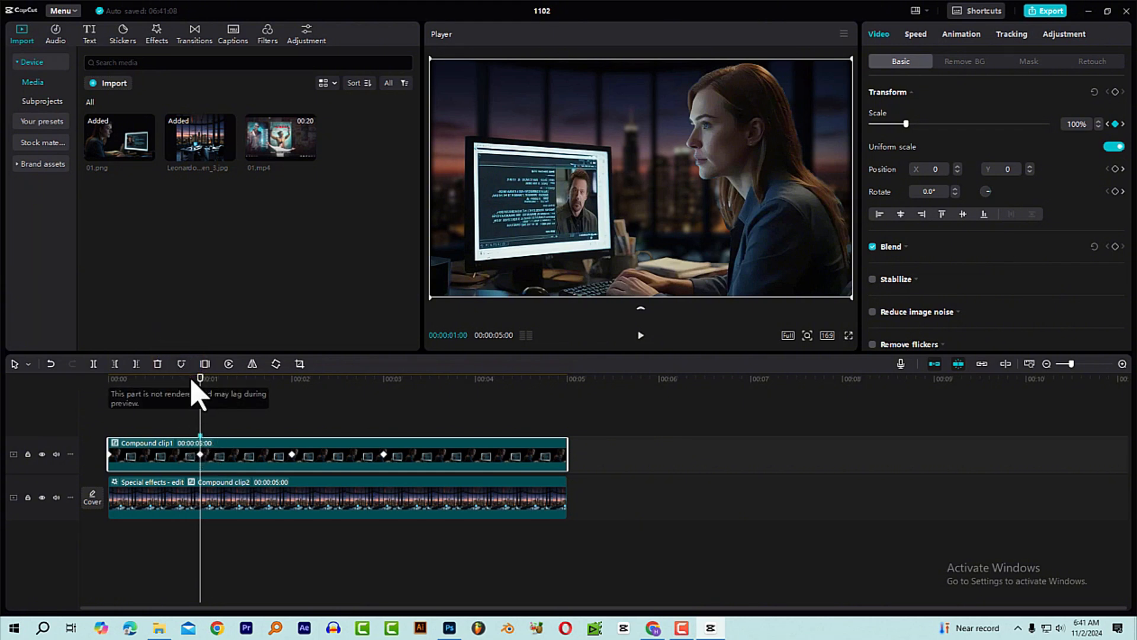
click(182, 408)
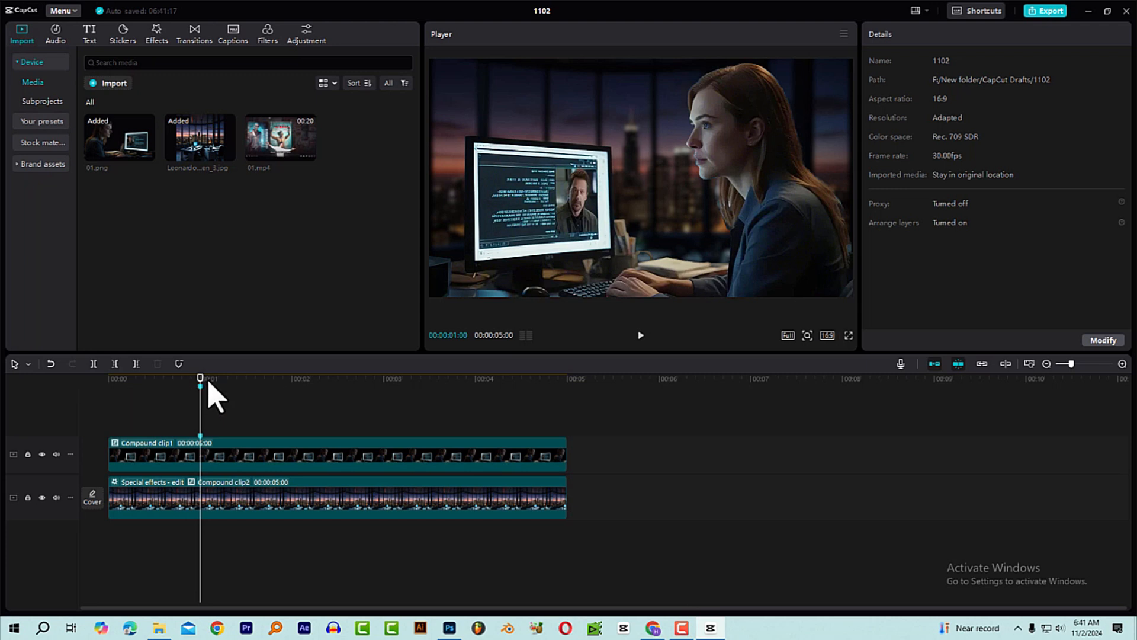
- Place markers at 2 seconds on both the woman and desk clip and the timeline ruler
drag(272, 383, 298, 384)
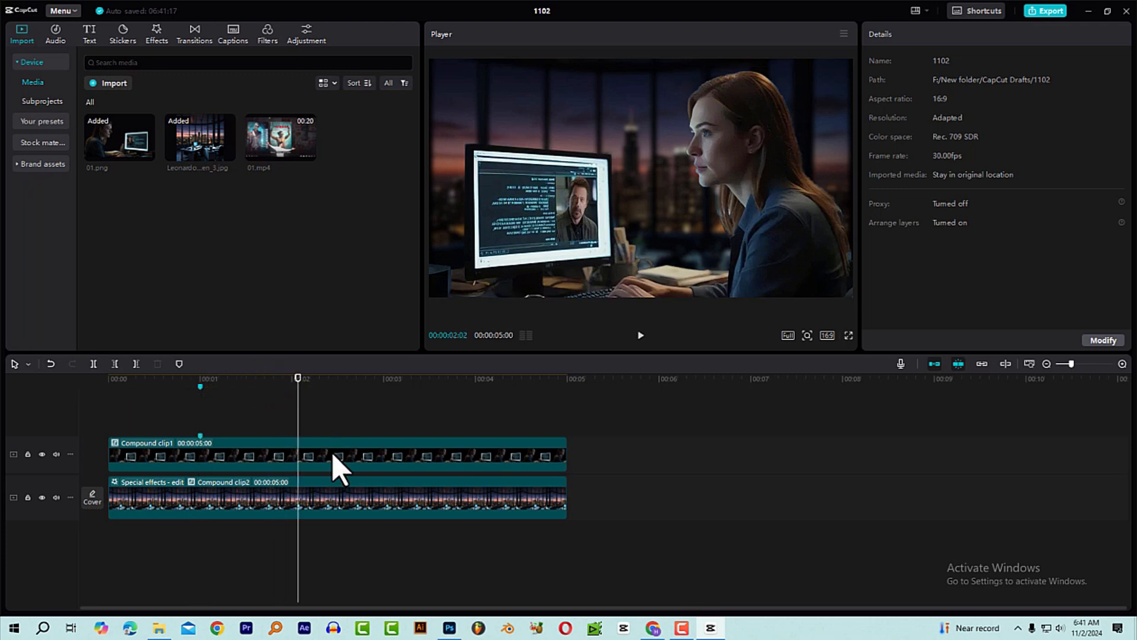
click(333, 455)
click(293, 381)
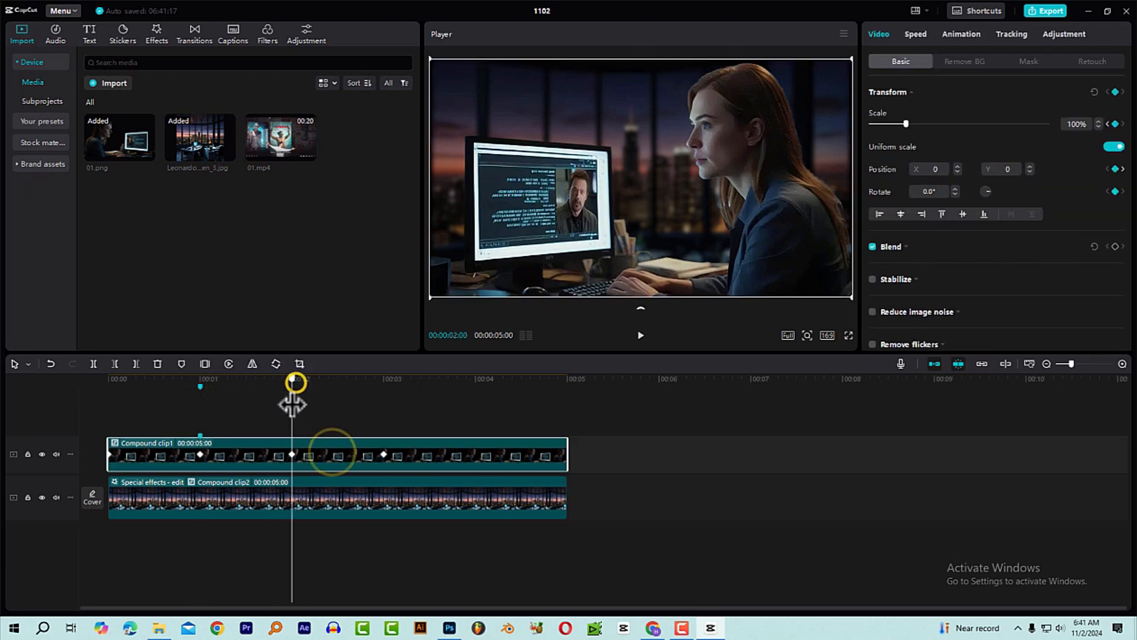
click(181, 363)
click(264, 405)
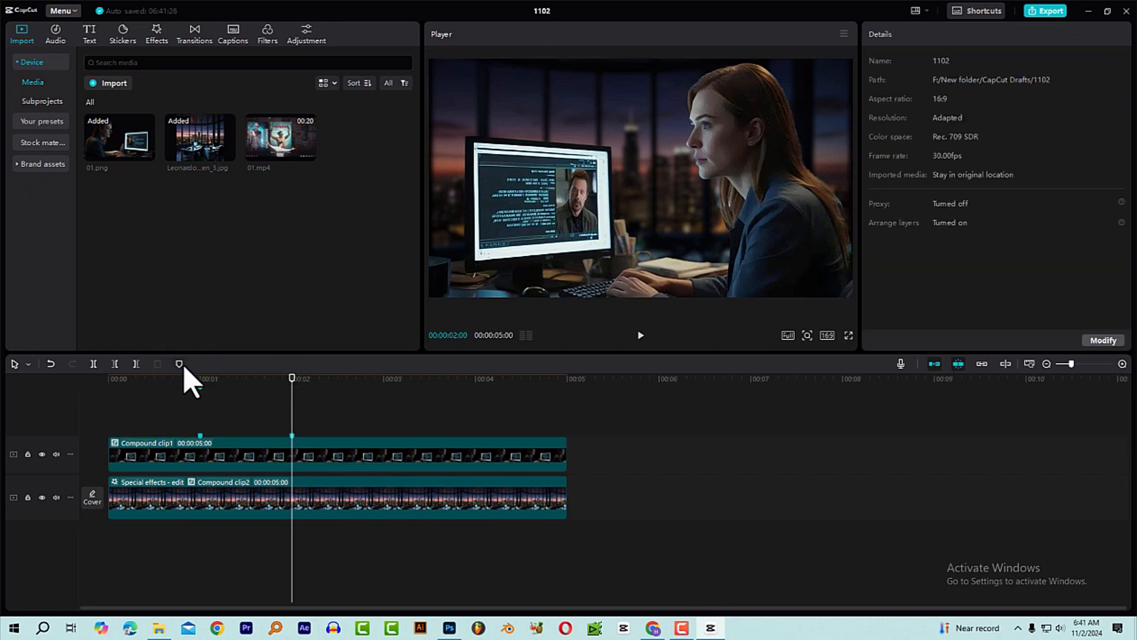
- Place markers at 3 seconds on both the woman and desk clip and the timeline ruler
click(391, 454)
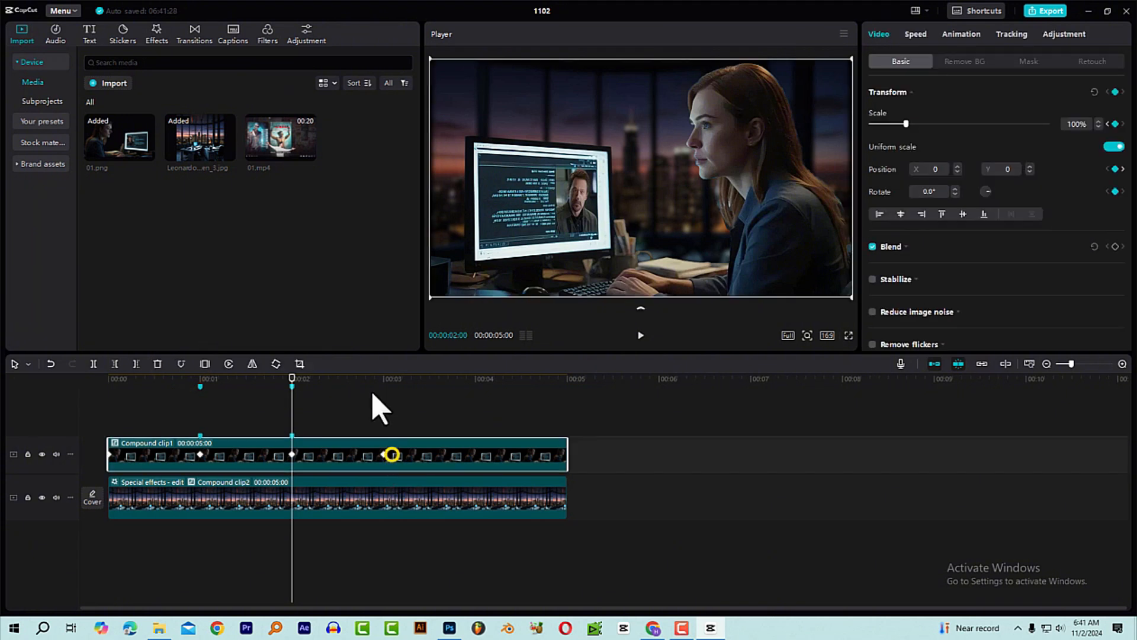
click(376, 401)
drag(378, 403, 382, 401)
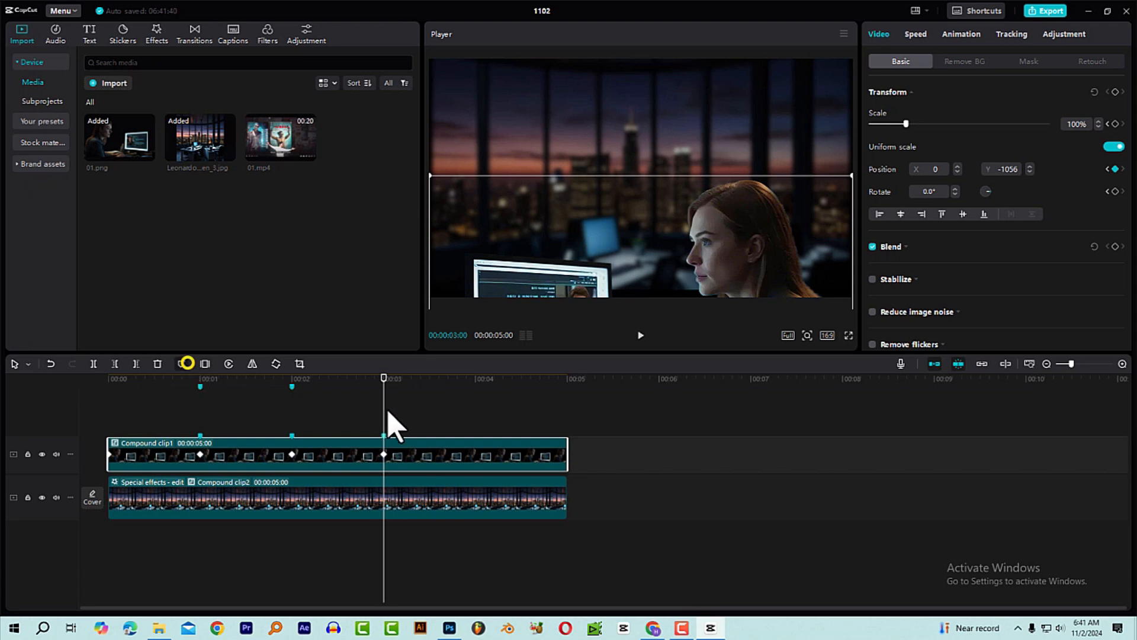
click(361, 409)
click(178, 364)
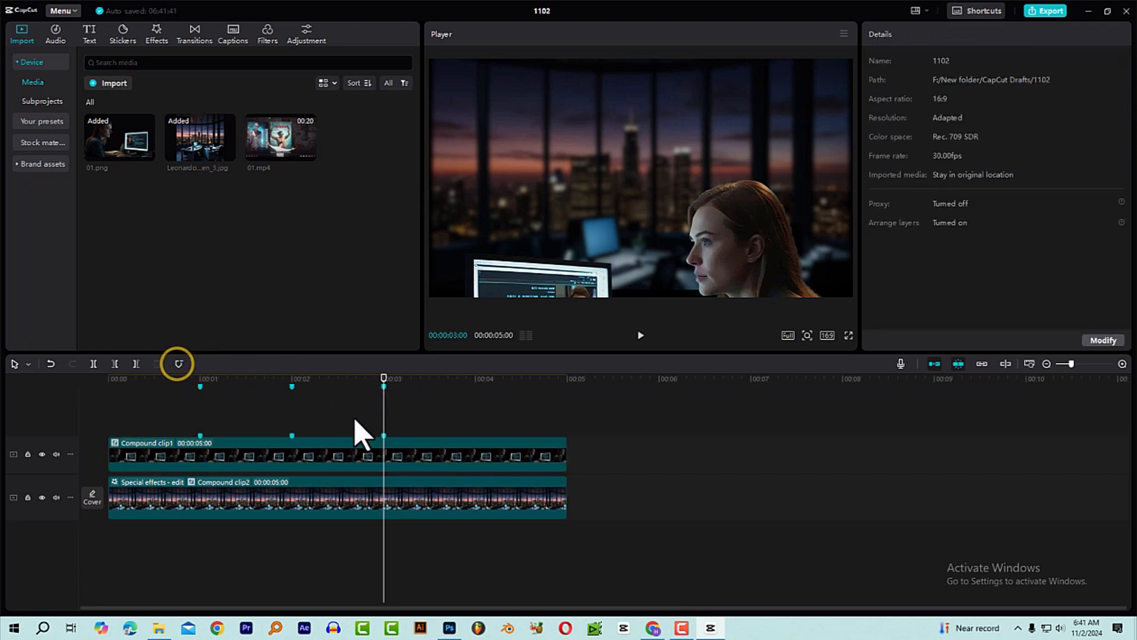
- Add markers to the office background clip at 1, 2 and 3 seconds
click(225, 511)
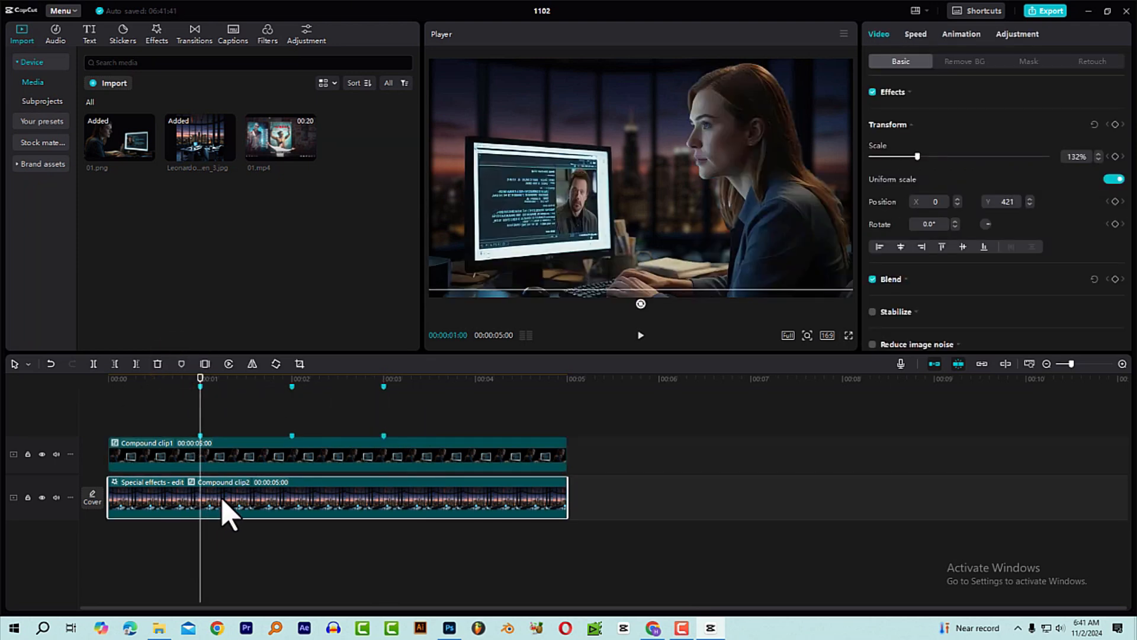
click(181, 363)
click(275, 377)
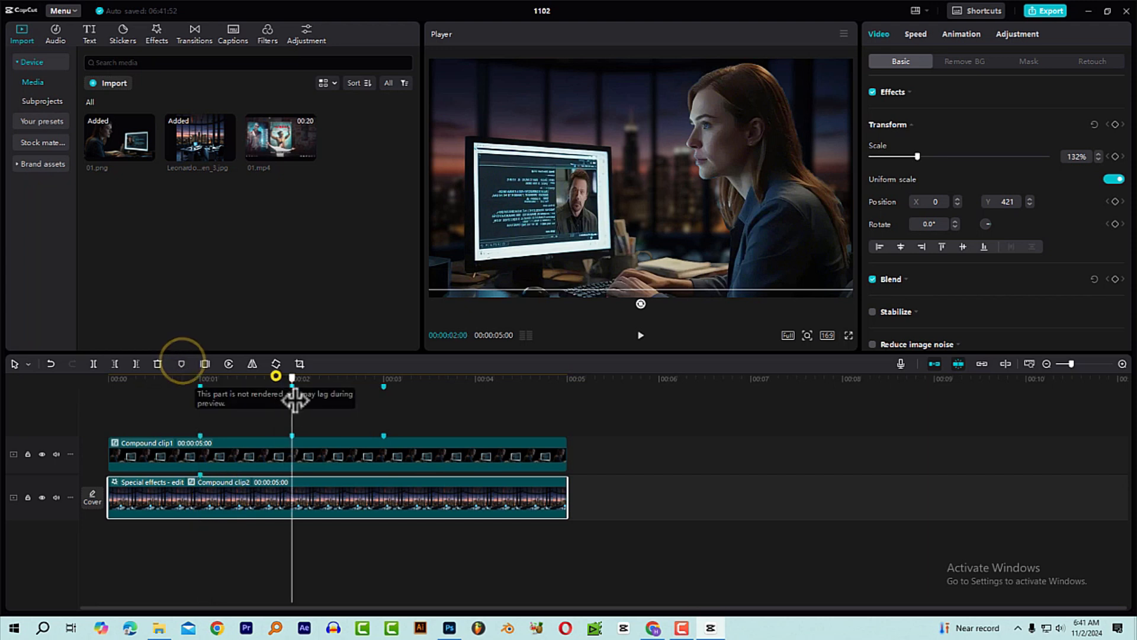
click(181, 364)
click(353, 379)
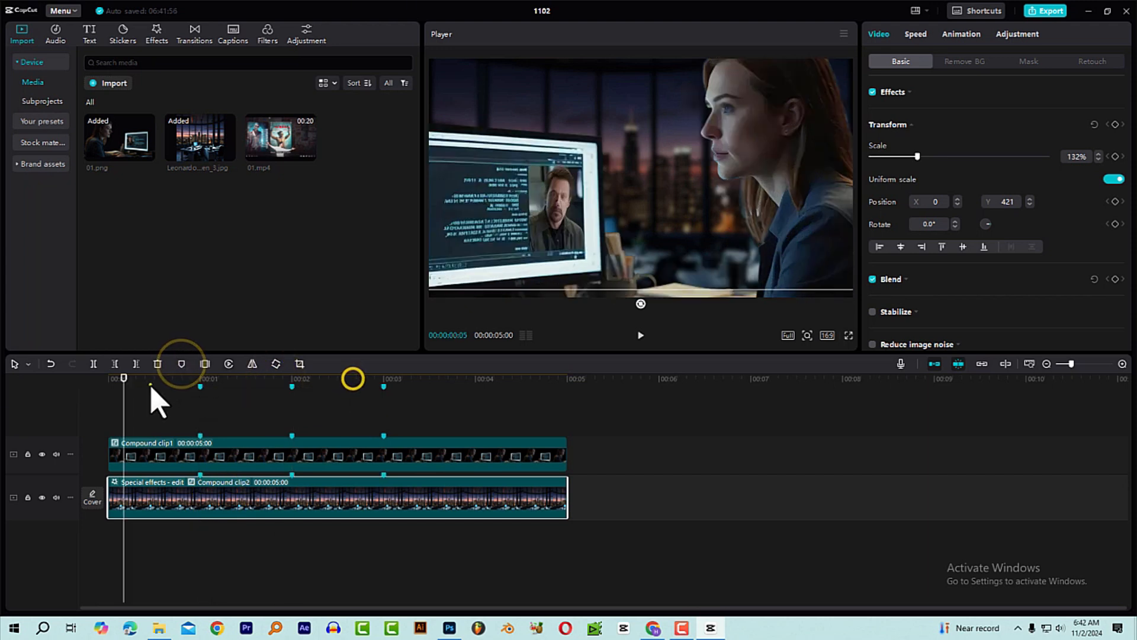
- Add a Scale keyframe of 154% at the very start of the office background clip
drag(150, 384, 104, 416)
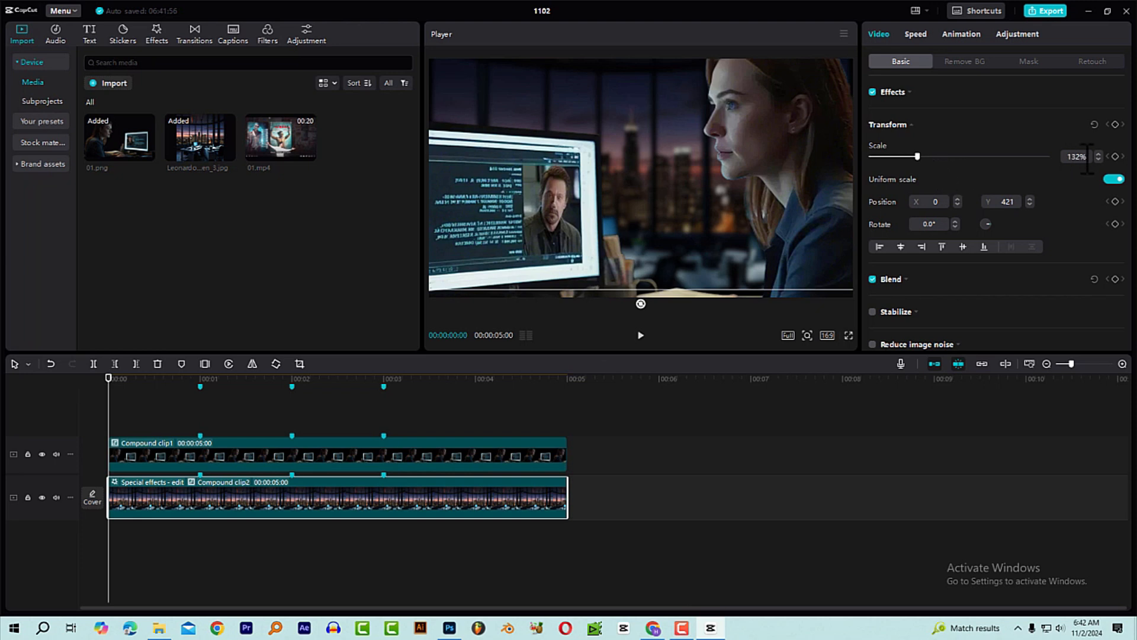
drag(918, 157, 926, 158)
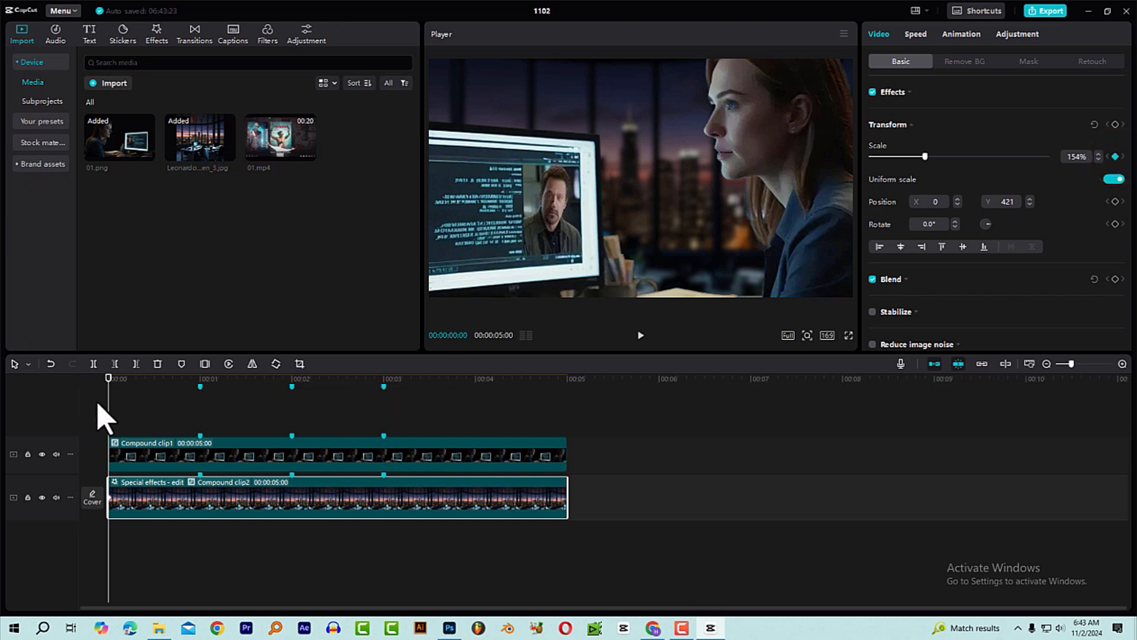
- Add a Scale keyframe of 132% at 1 second on the office background clip and preview the opening zoom
mouse_move(119, 379)
mouse_down()
mouse_move(190, 407)
mouse_move(210, 465)
mouse_up()
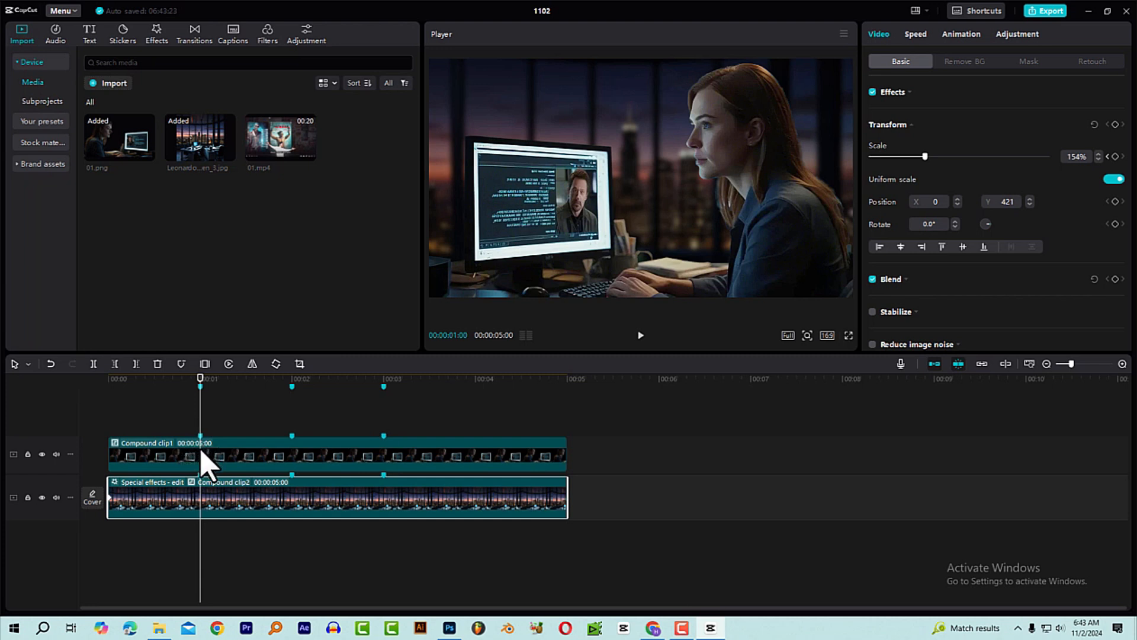
click(201, 453)
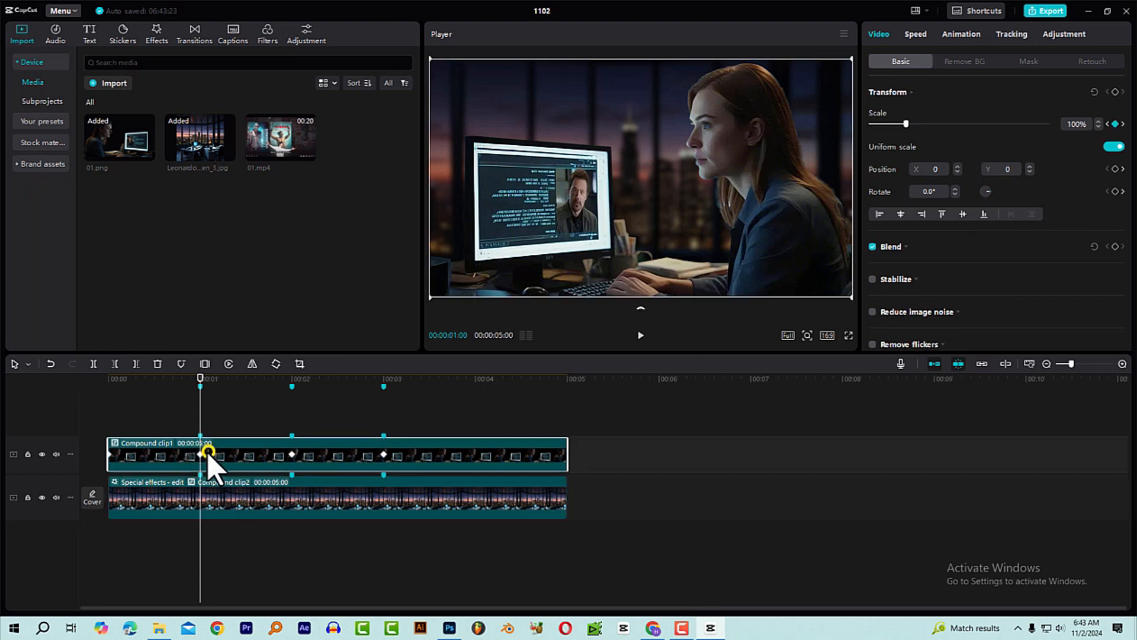
click(200, 499)
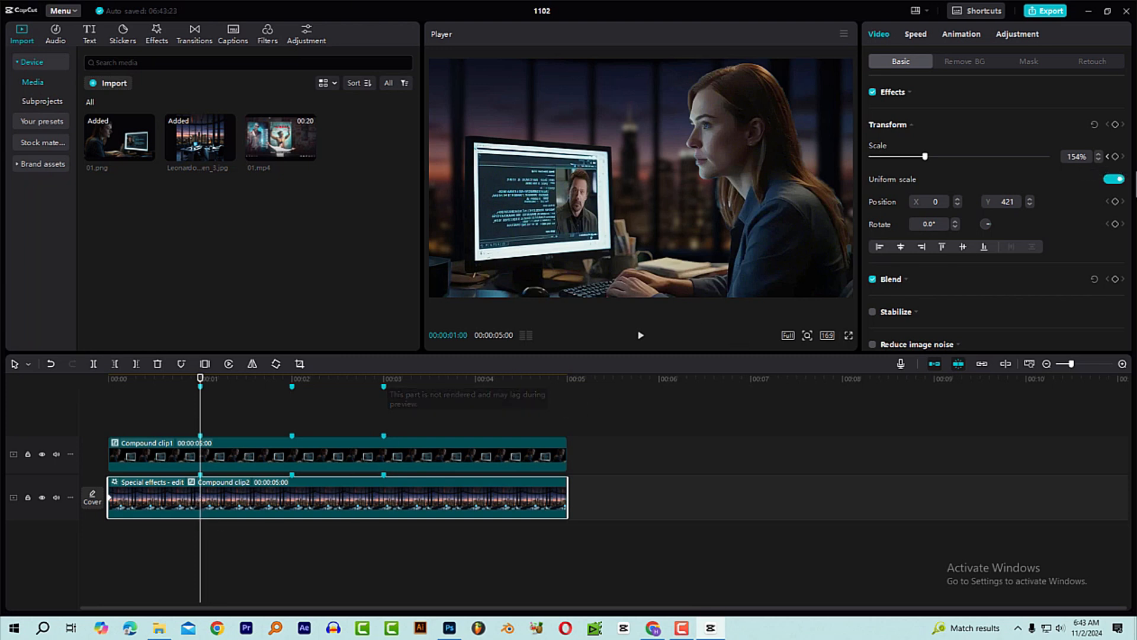
click(1116, 156)
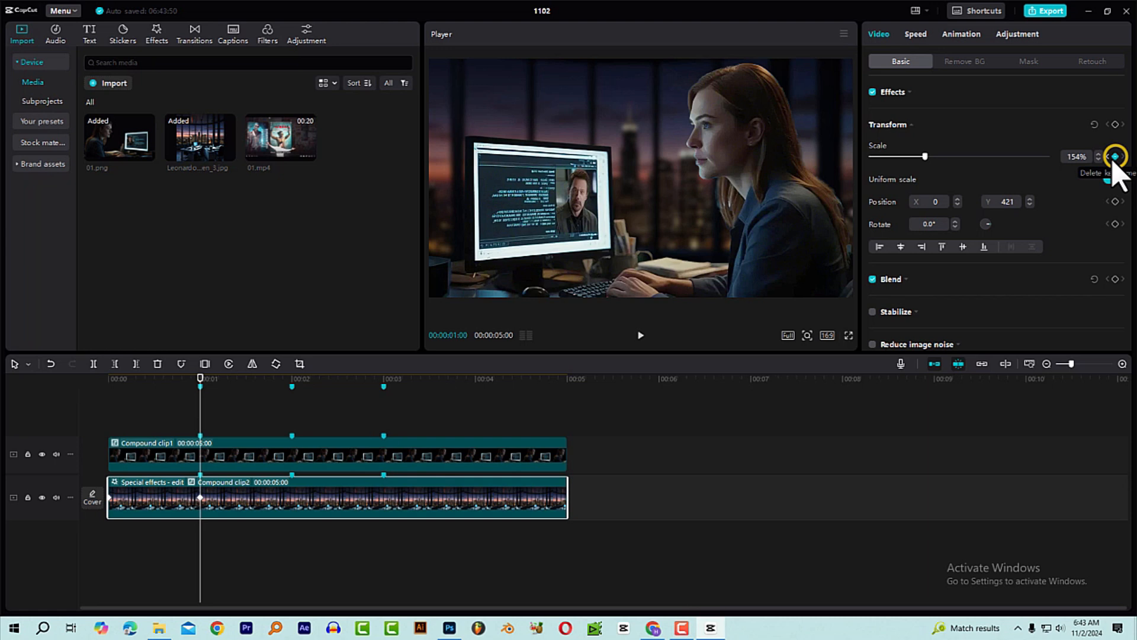
click(1066, 154)
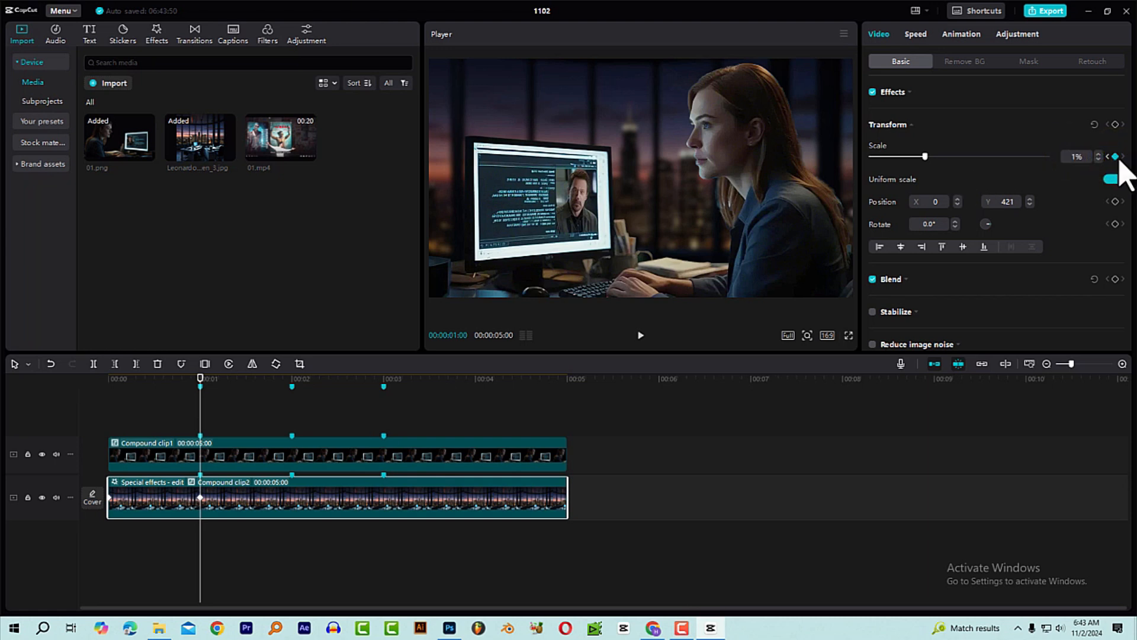
key(Return)
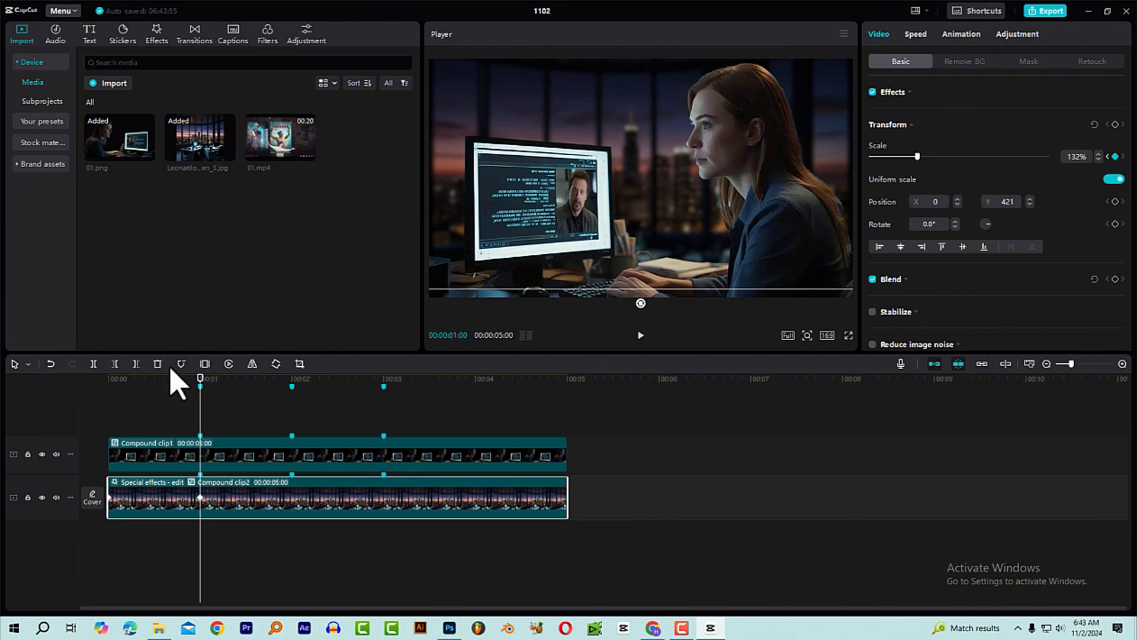
drag(172, 386, 109, 398)
key(space)
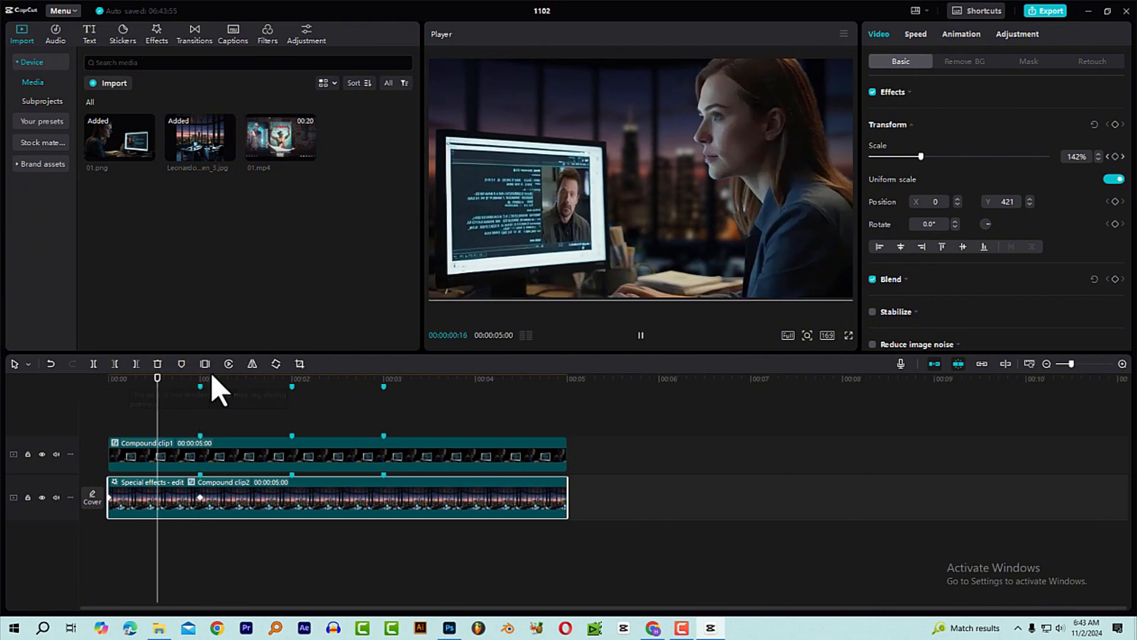
click(244, 380)
click(200, 392)
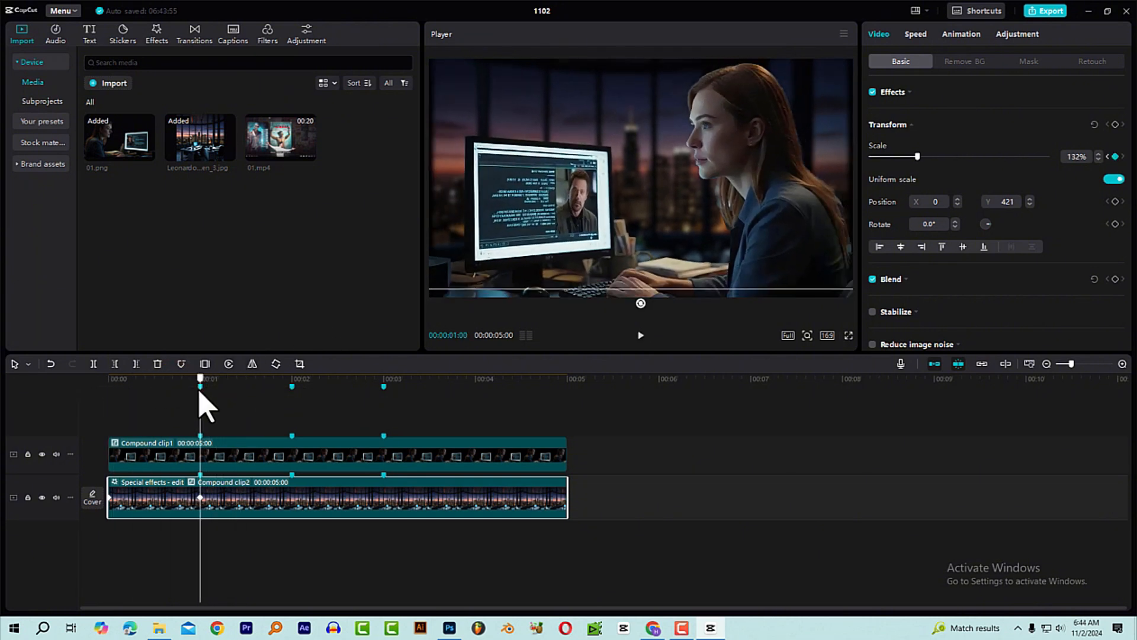
- Add Position keyframes to the office background clip at X 0, Y 421 at 2 seconds and X 0, Y 0 at 3 seconds
drag(200, 391, 291, 392)
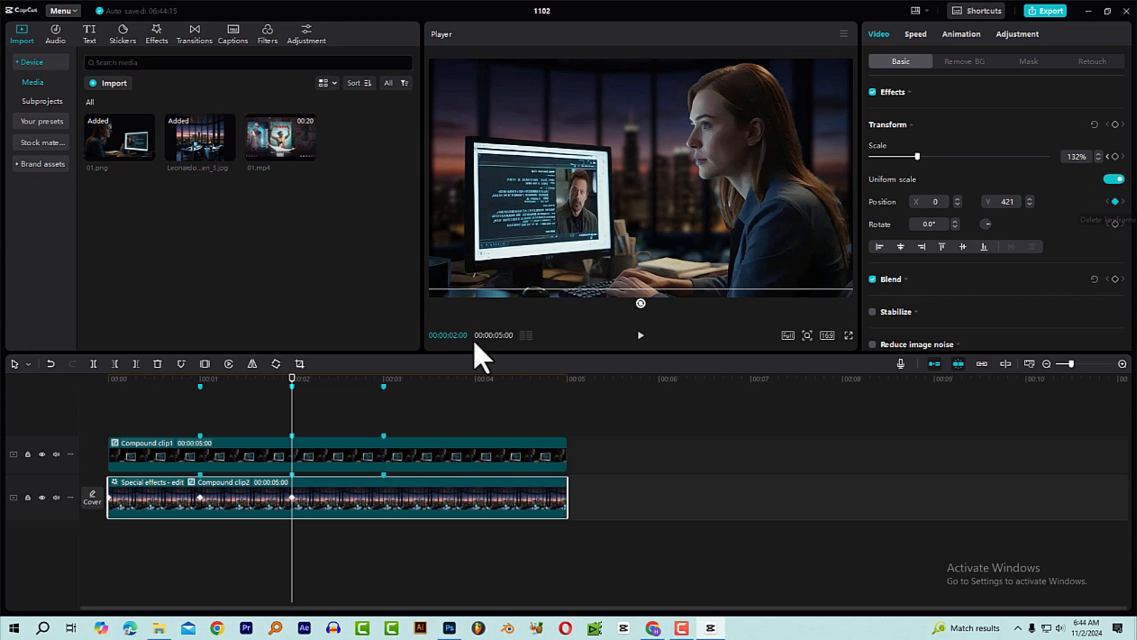
drag(306, 381, 383, 386)
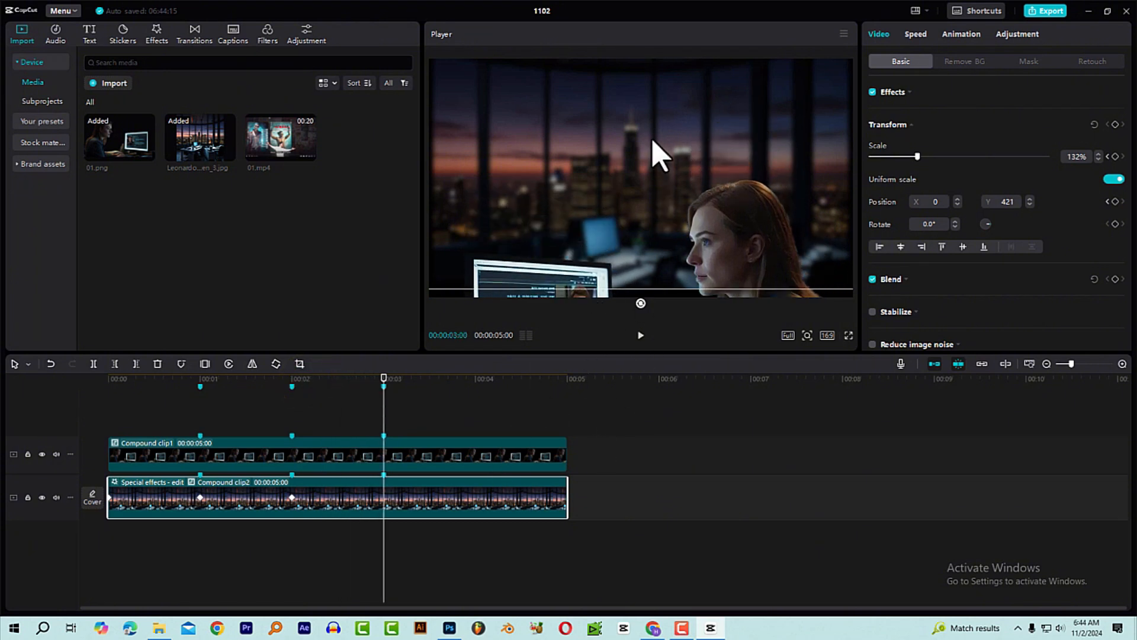
drag(653, 142, 648, 184)
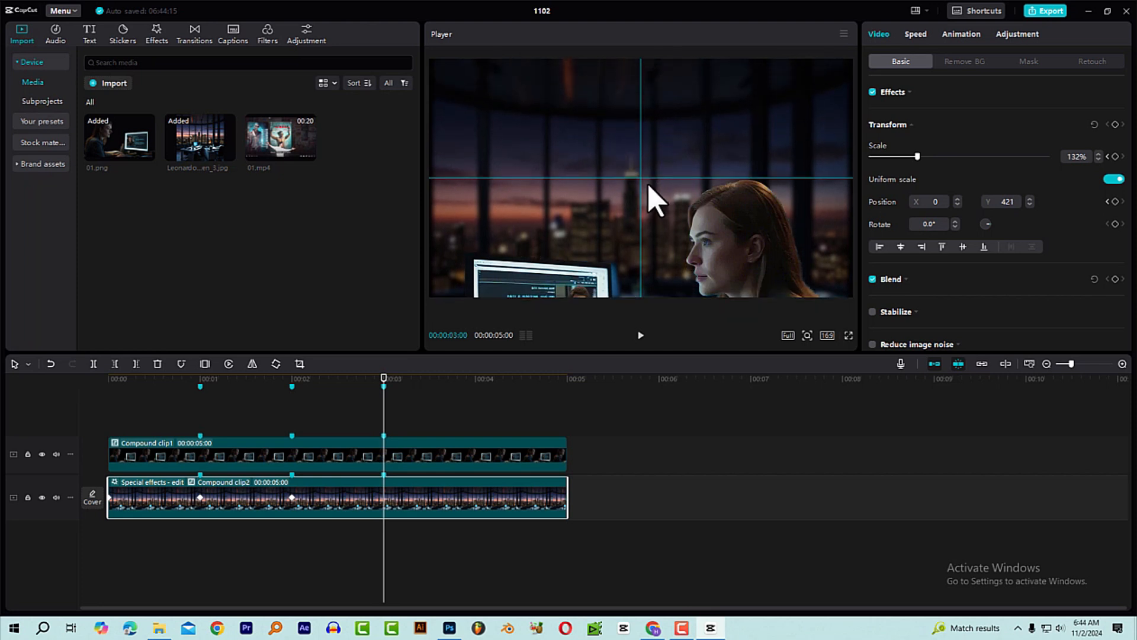
drag(367, 382, 268, 416)
key(space)
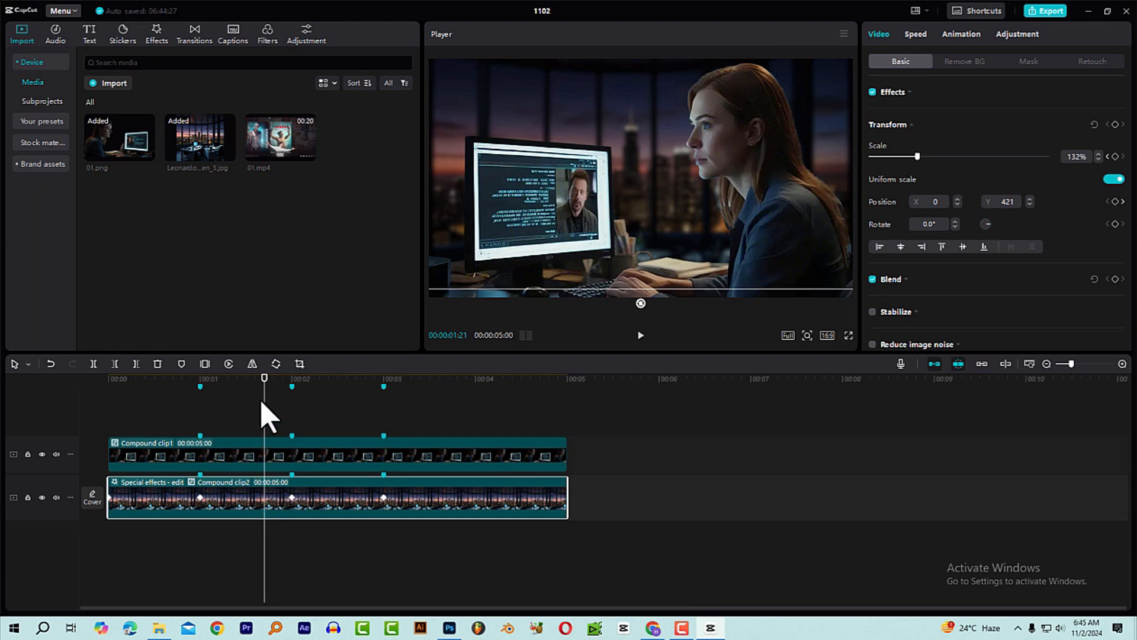
- Show the office background clip's keyframe tracks and apply the Quad Ease curve to its Scale keyframe at 1 second
click(245, 498)
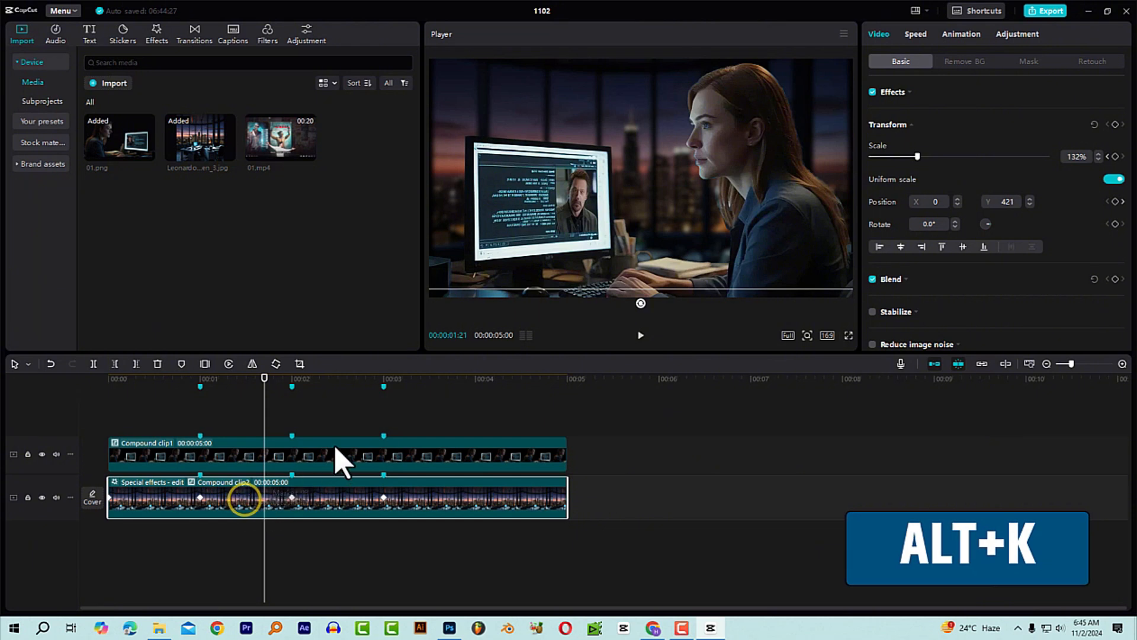
key(alt+k)
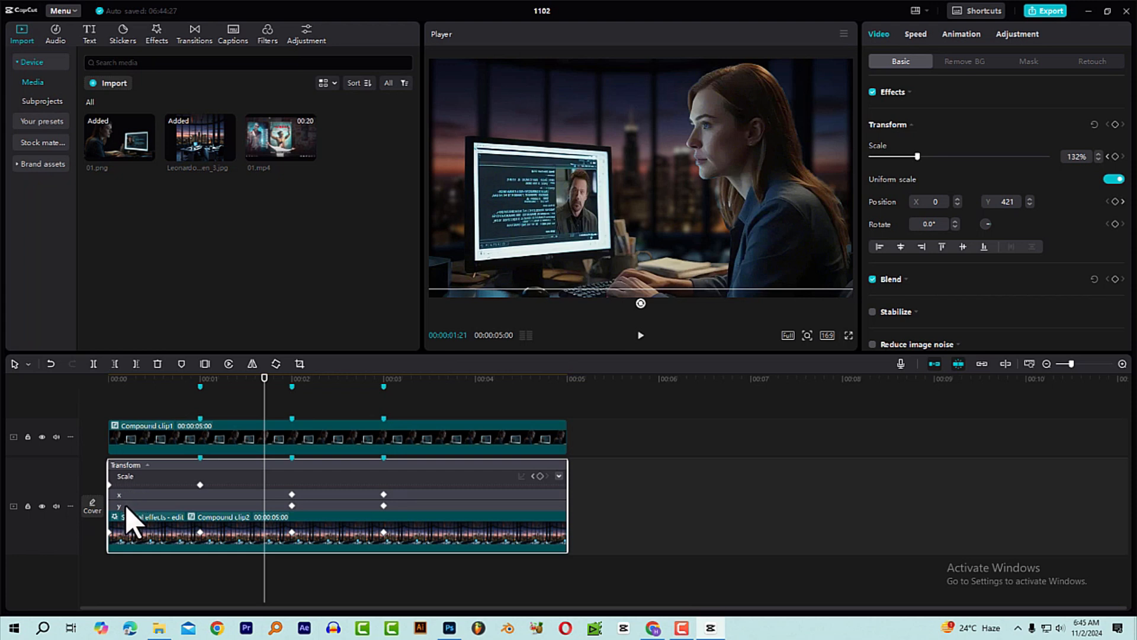
drag(203, 379, 116, 403)
click(163, 379)
mouse_move(199, 407)
mouse_down()
mouse_move(162, 406)
mouse_move(187, 418)
mouse_up()
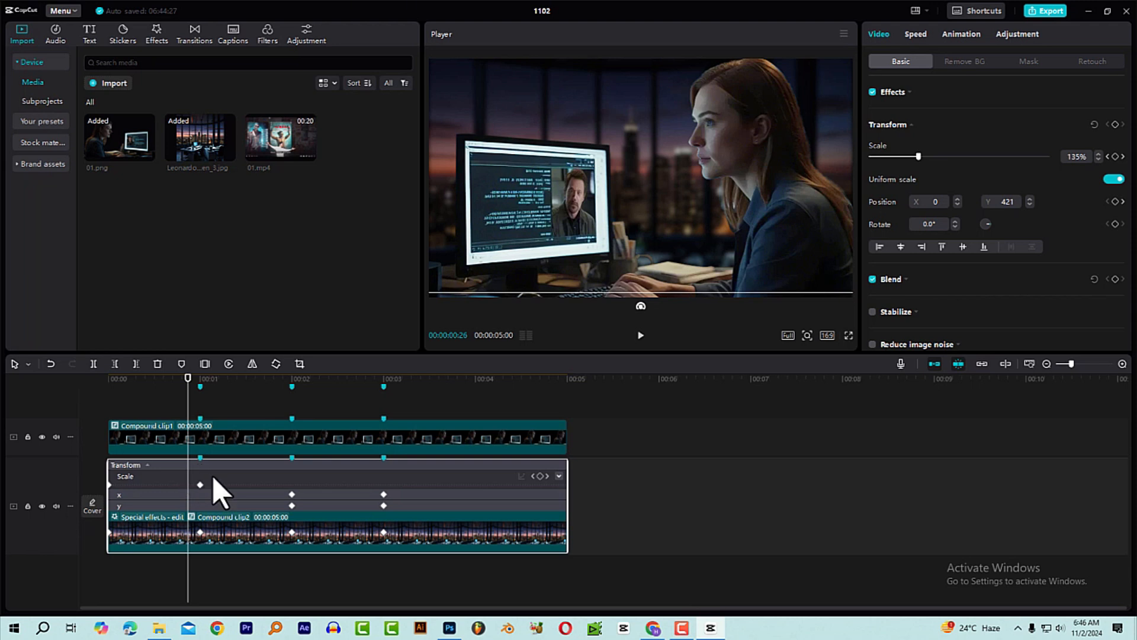
drag(187, 407, 194, 402)
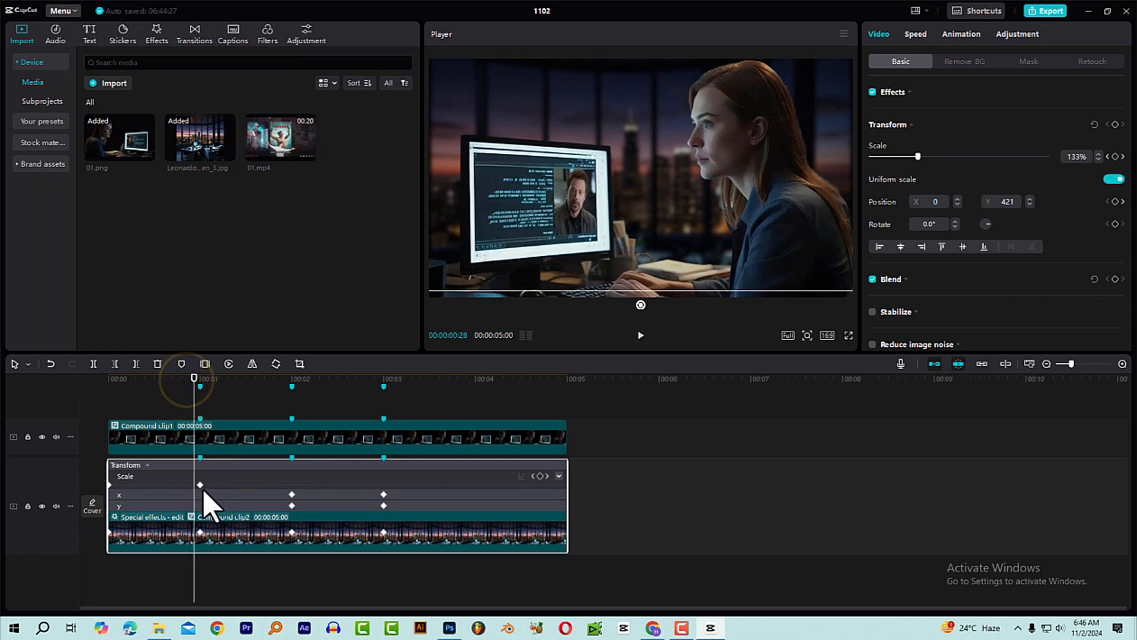
click(200, 484)
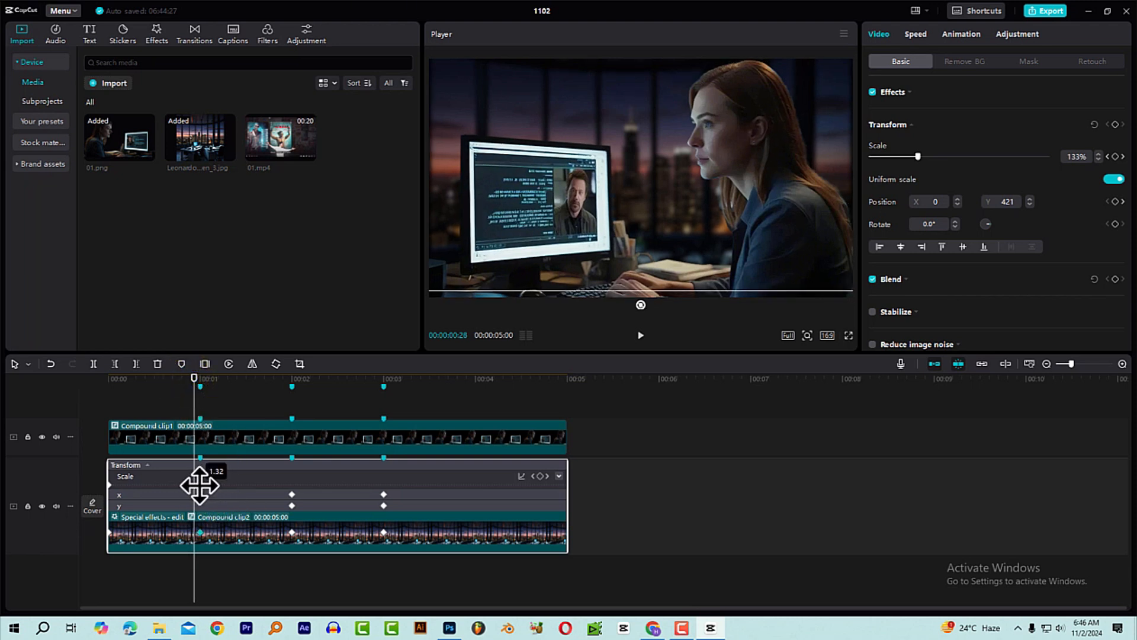
click(522, 476)
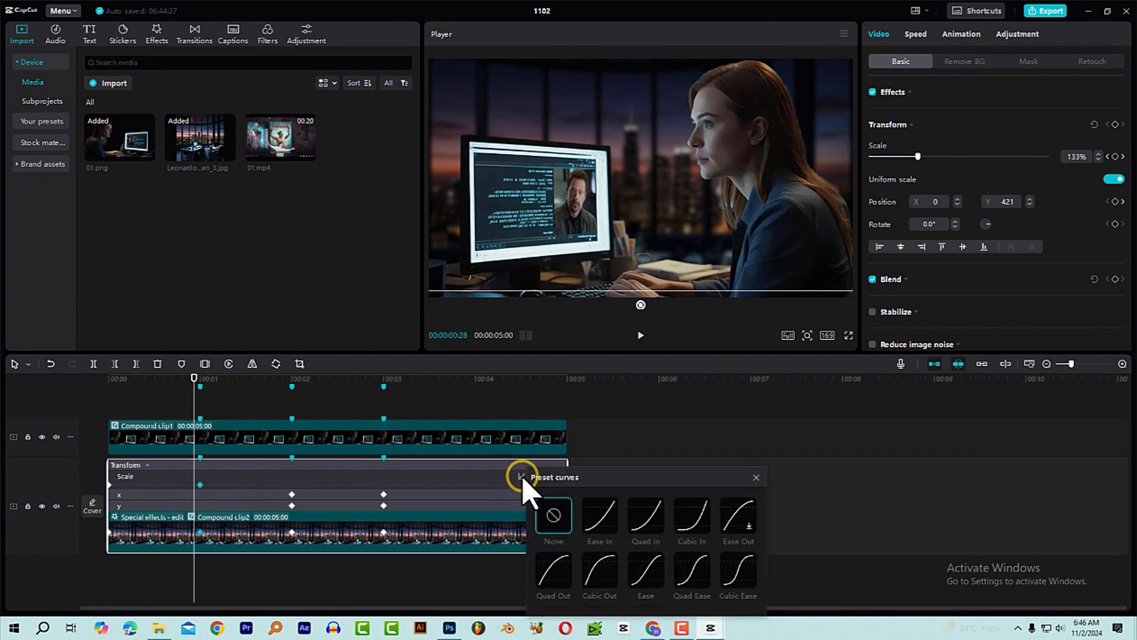
click(697, 567)
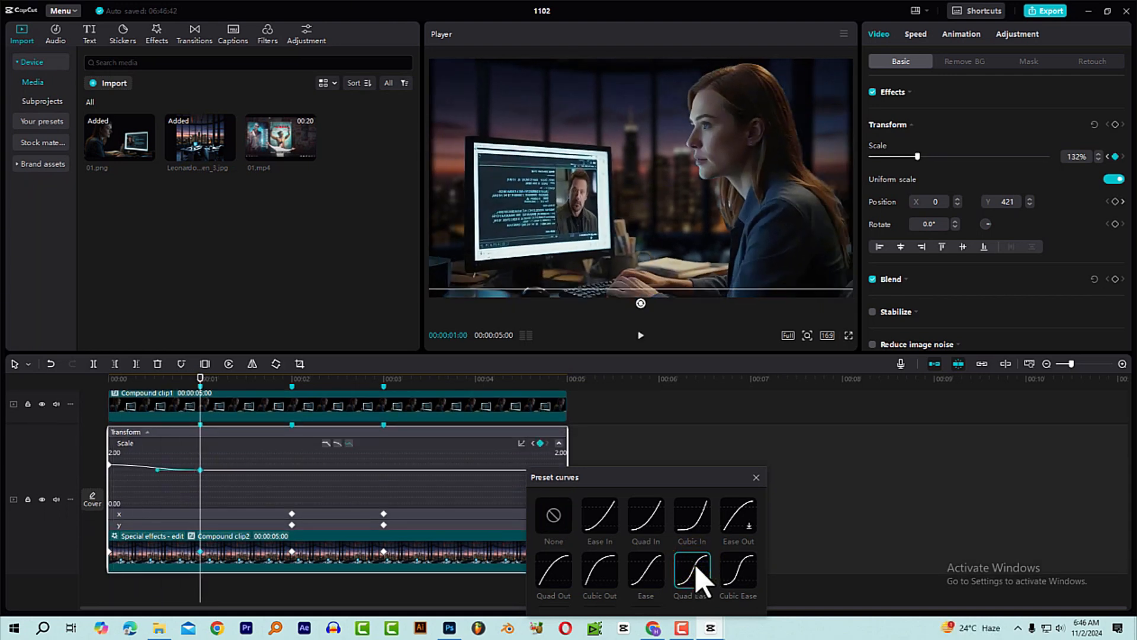
click(757, 478)
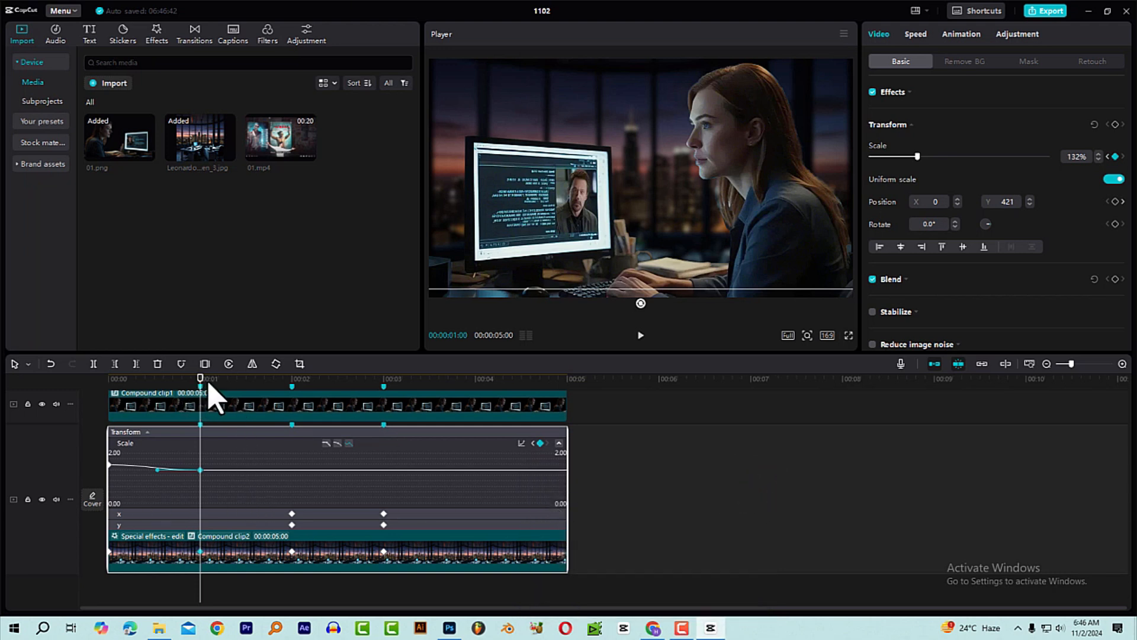
- Apply the Quad Ease curve to the office background clip's Y position keyframe at 3 seconds and hide its keyframe tracks
drag(206, 385, 378, 432)
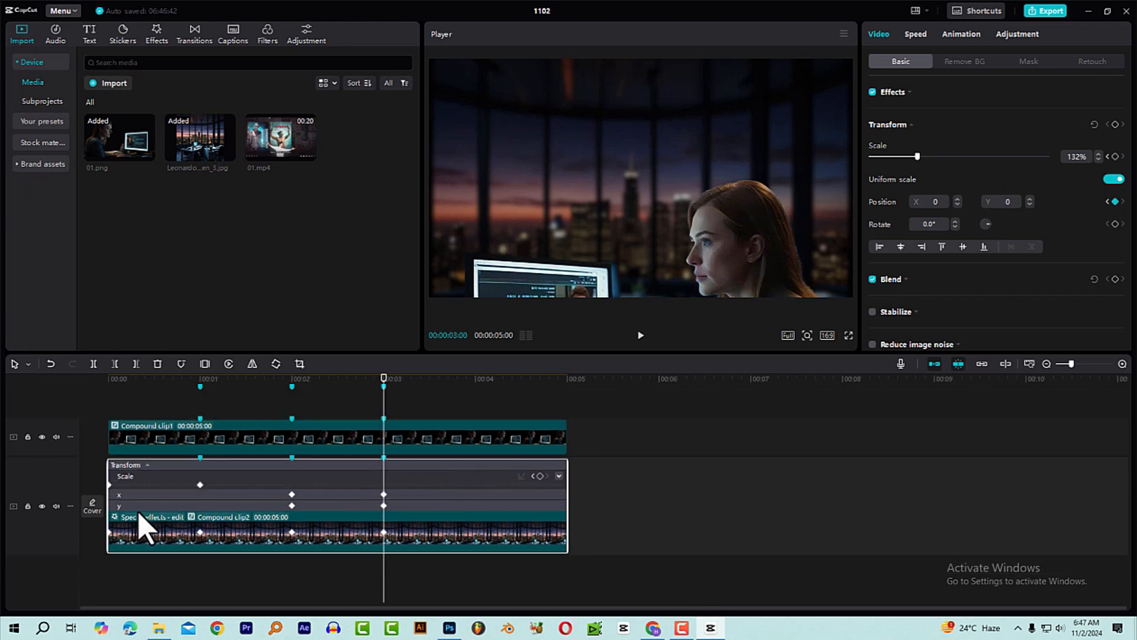
click(343, 504)
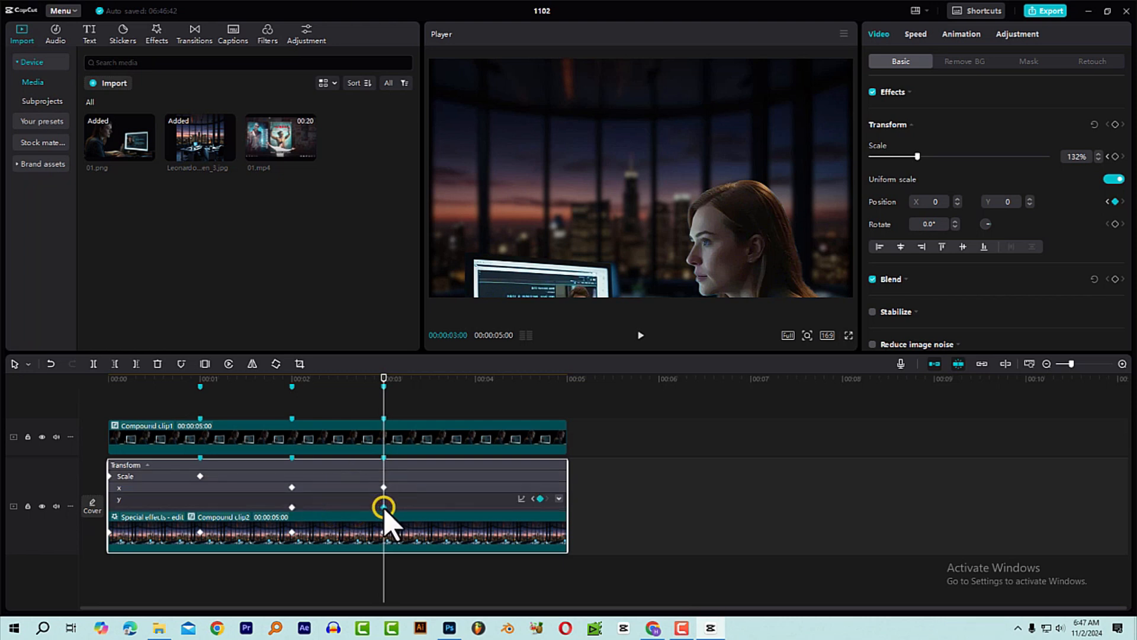
click(522, 498)
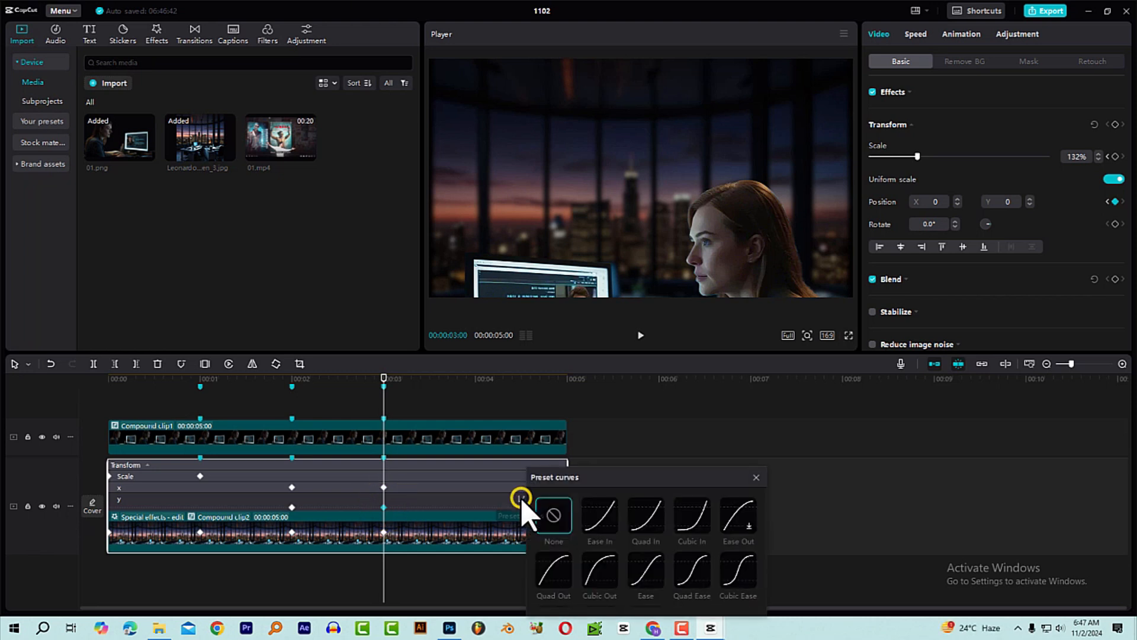
click(695, 567)
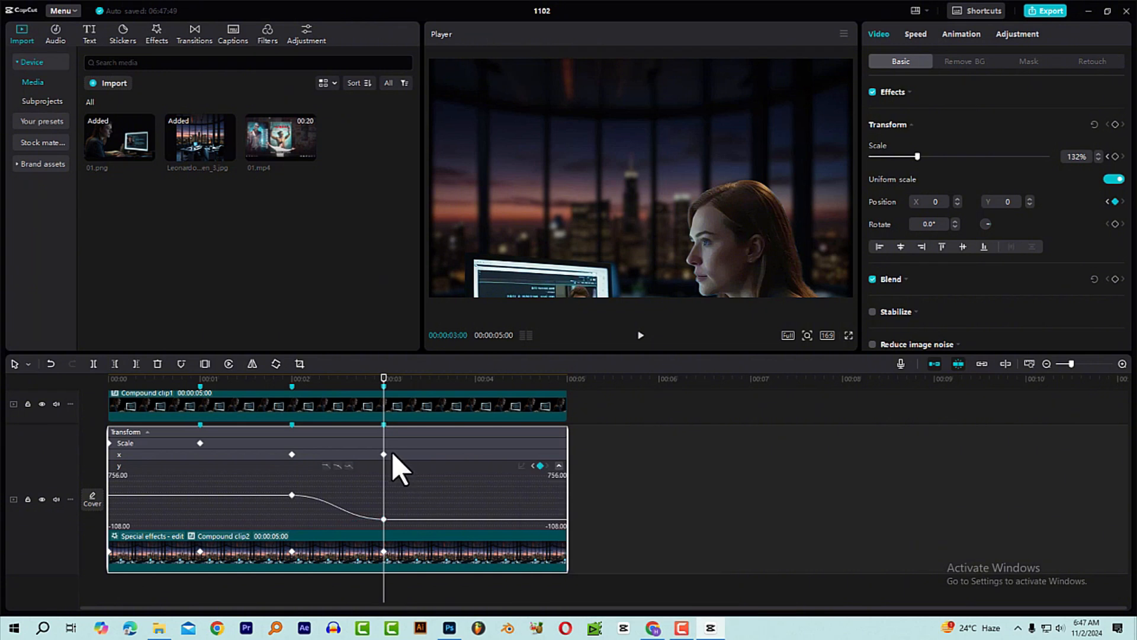
key(alt+k)
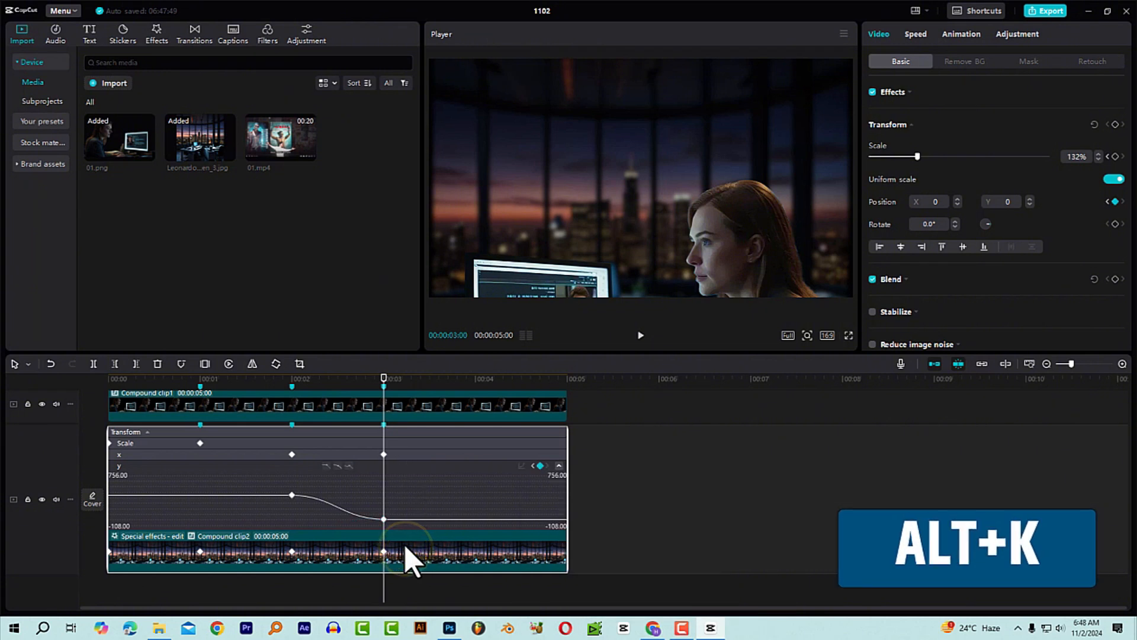
key(alt+k)
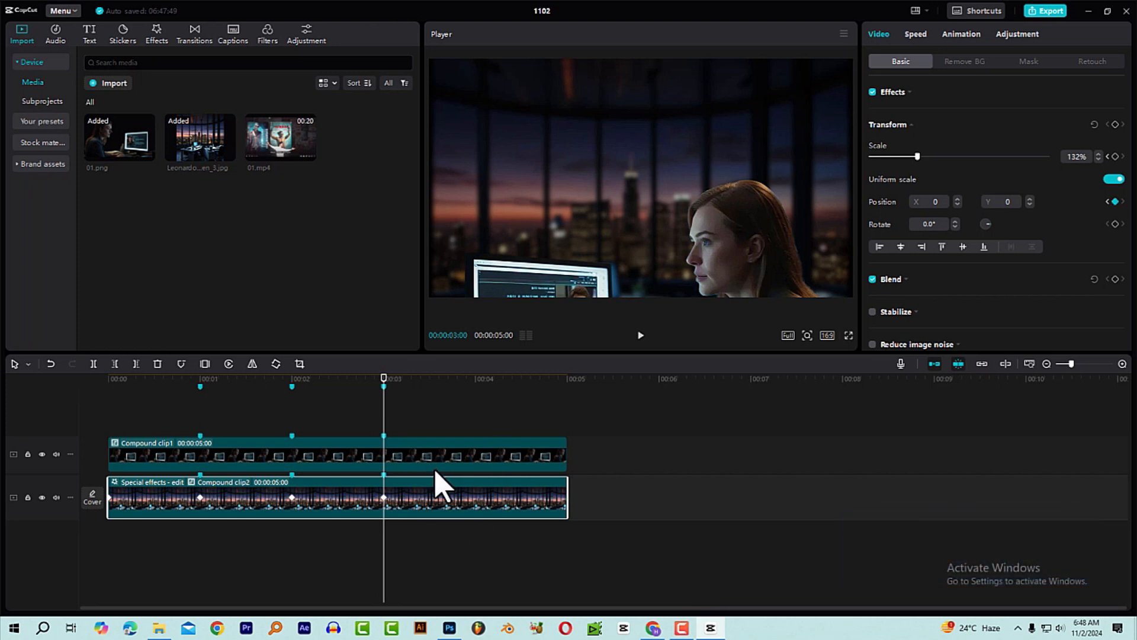
- Show the woman and desk clip's keyframe tracks and apply the Quad Ease curve to its Scale keyframe at 1 second
click(266, 454)
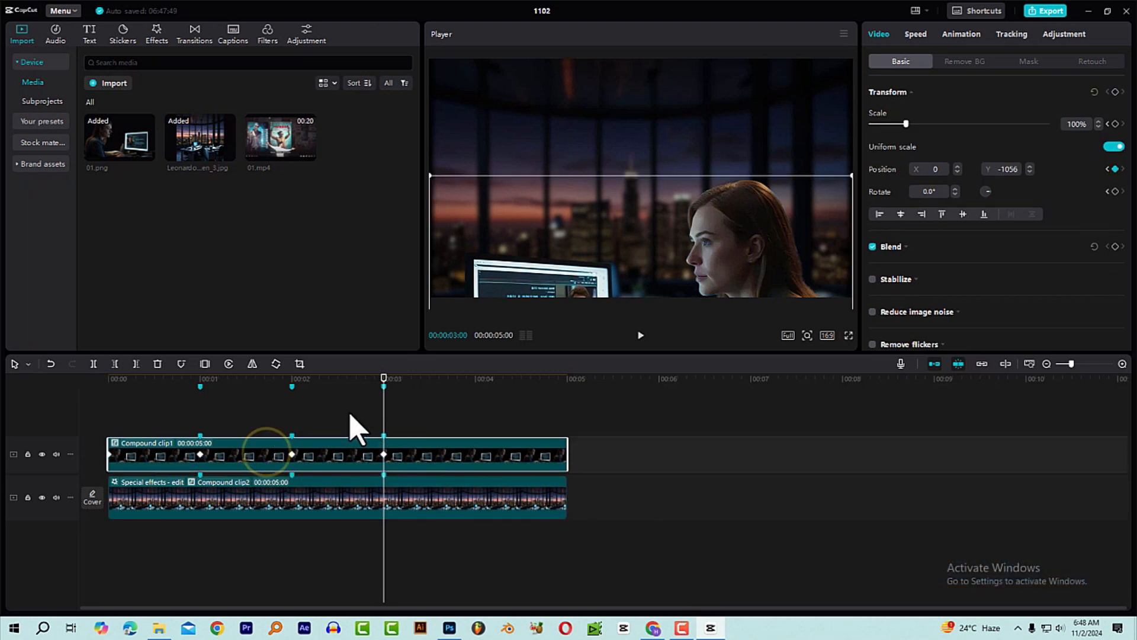
click(345, 379)
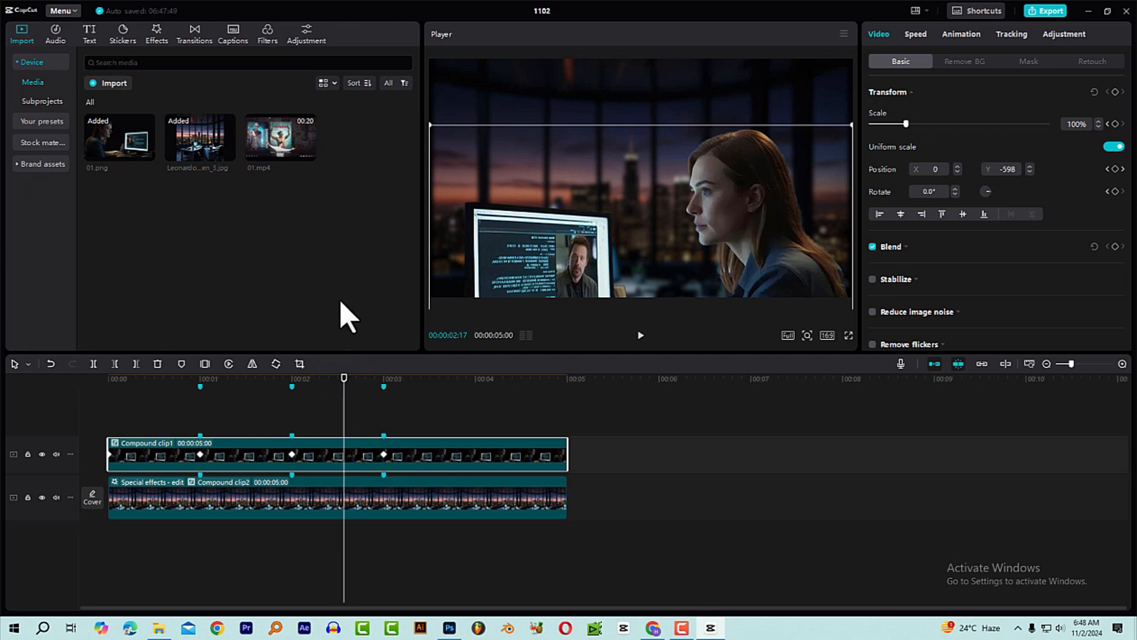
key(alt+k)
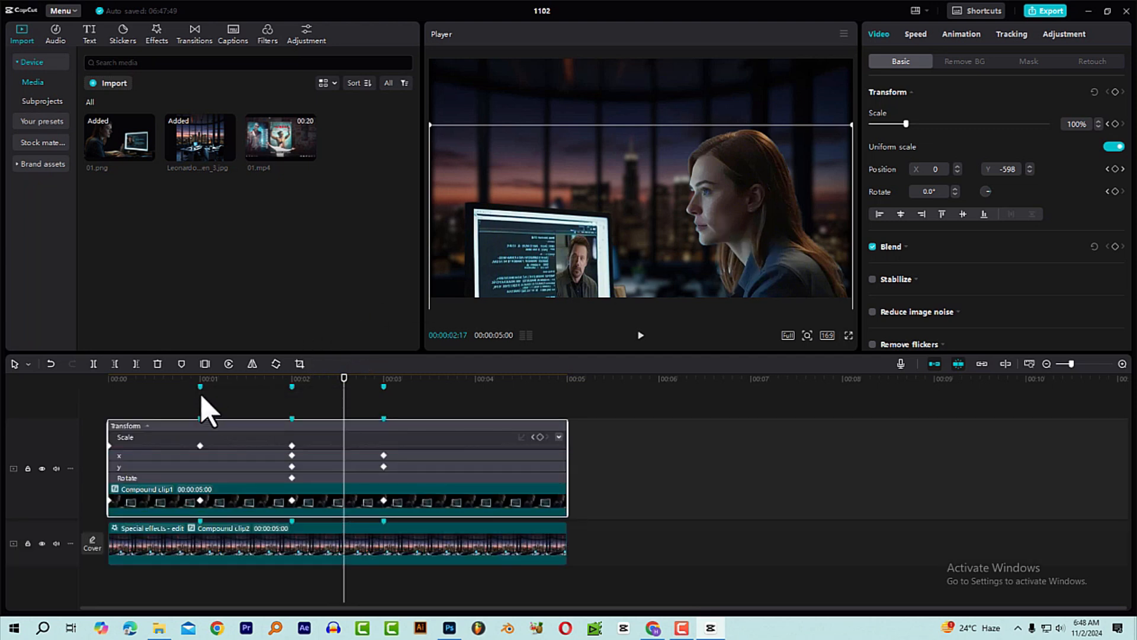
drag(181, 377, 201, 384)
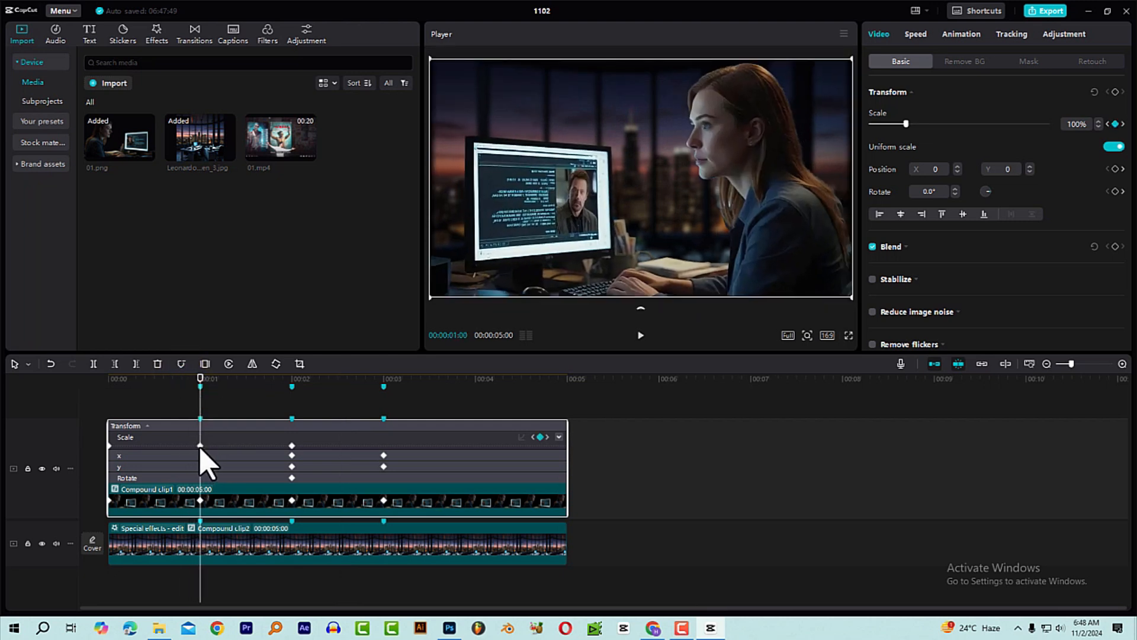
click(521, 437)
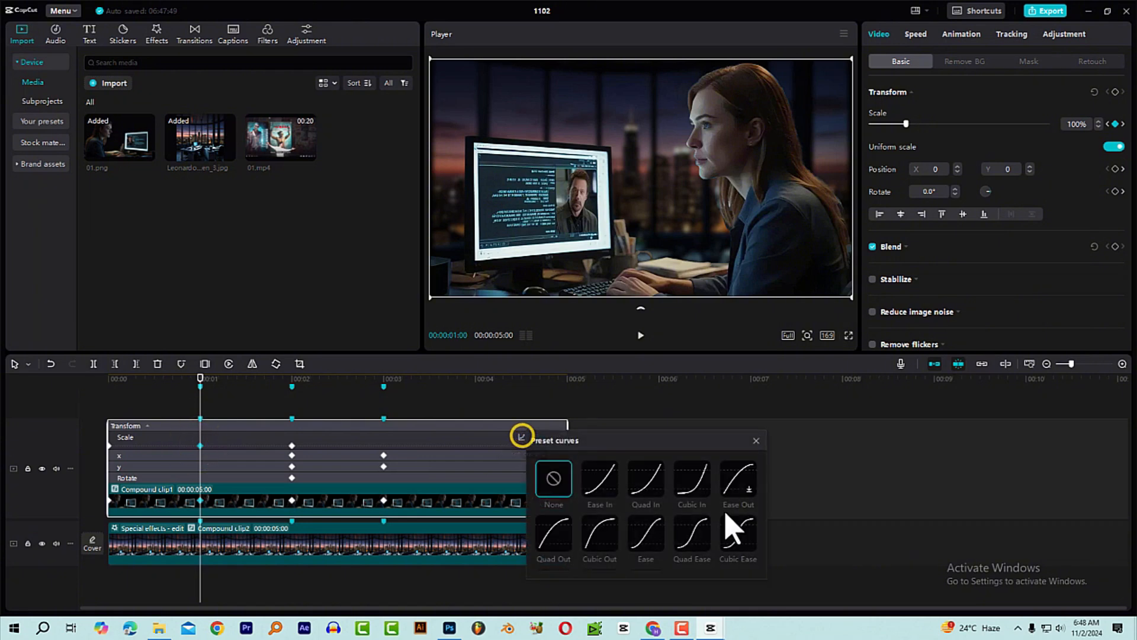
click(691, 532)
click(756, 440)
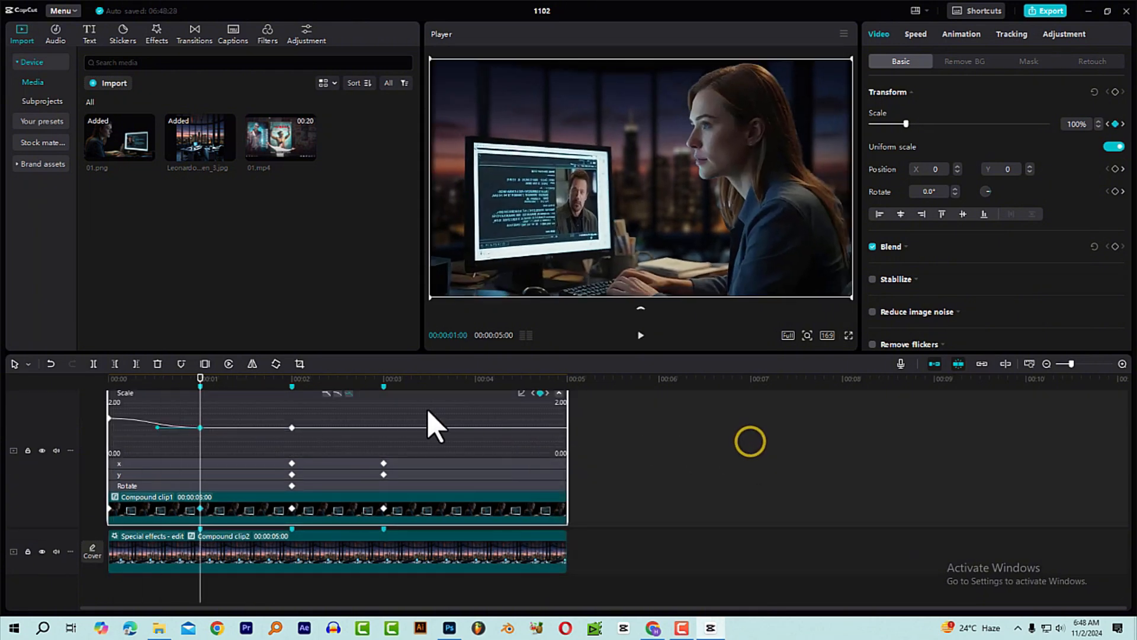
- Apply the Quad Ease curve to the woman and desk clip's Y position keyframe at 3 seconds and hide its keyframe tracks
click(329, 379)
drag(349, 402, 385, 402)
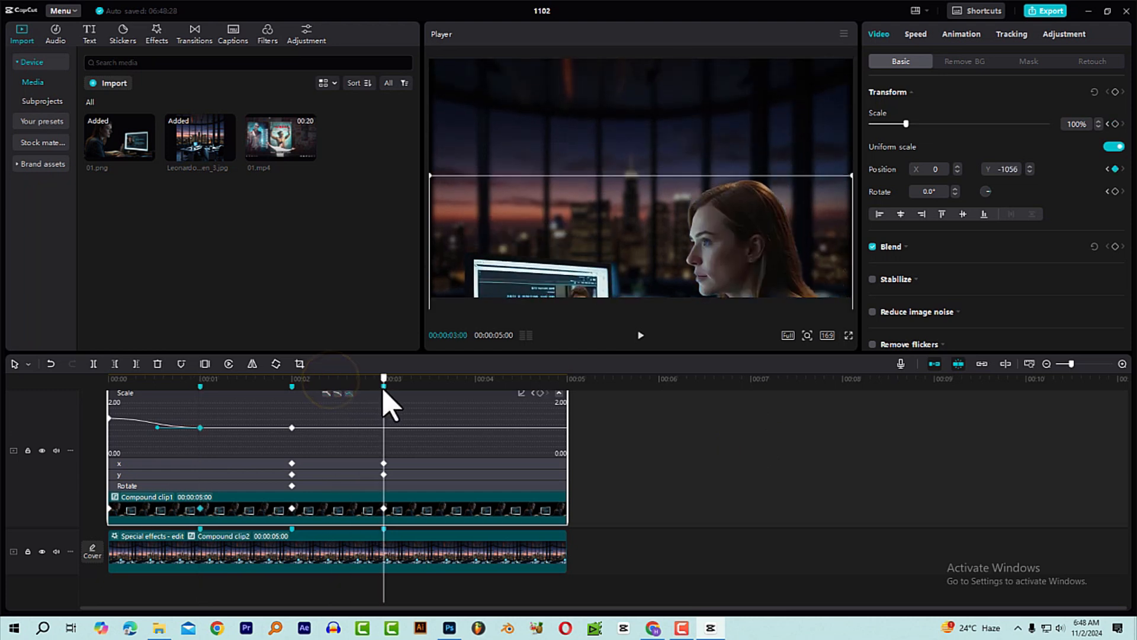
click(123, 475)
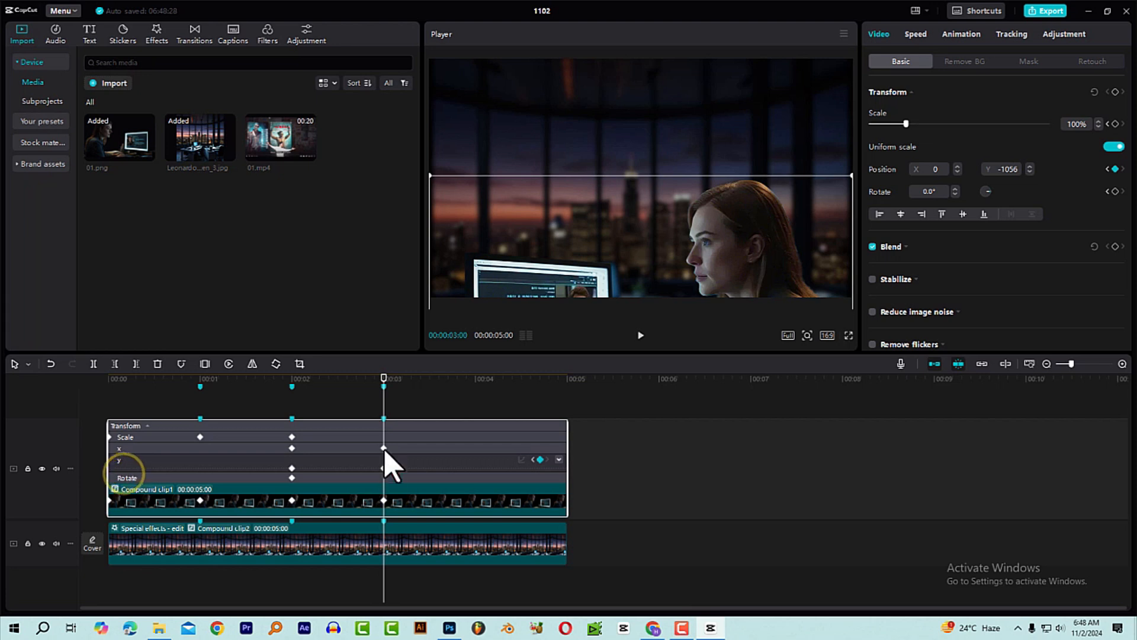
click(383, 468)
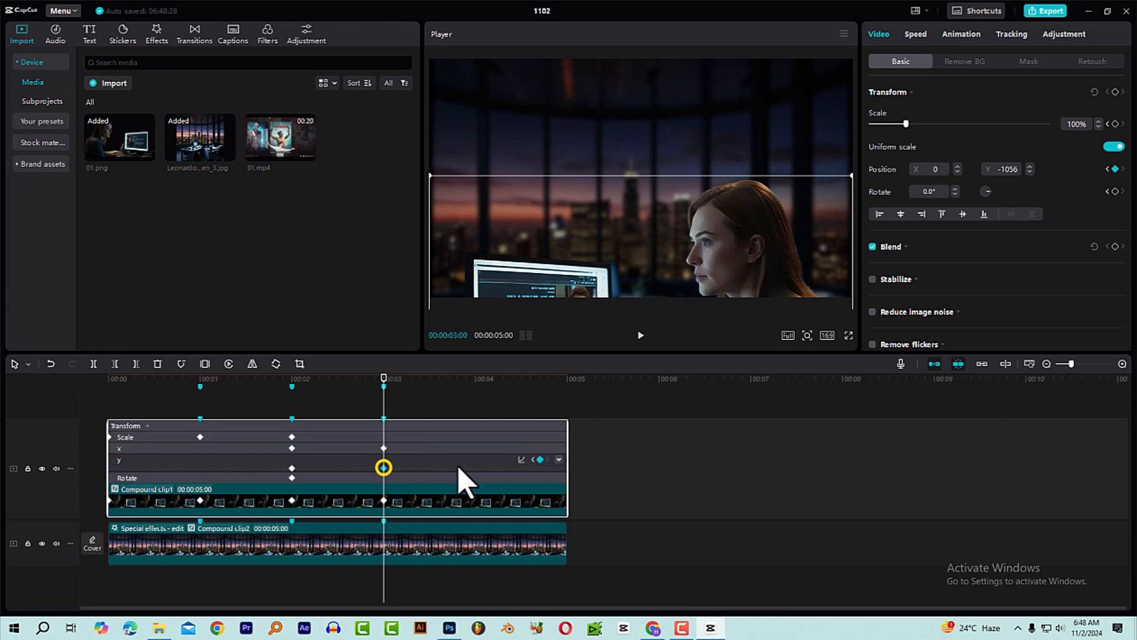
click(521, 460)
click(695, 557)
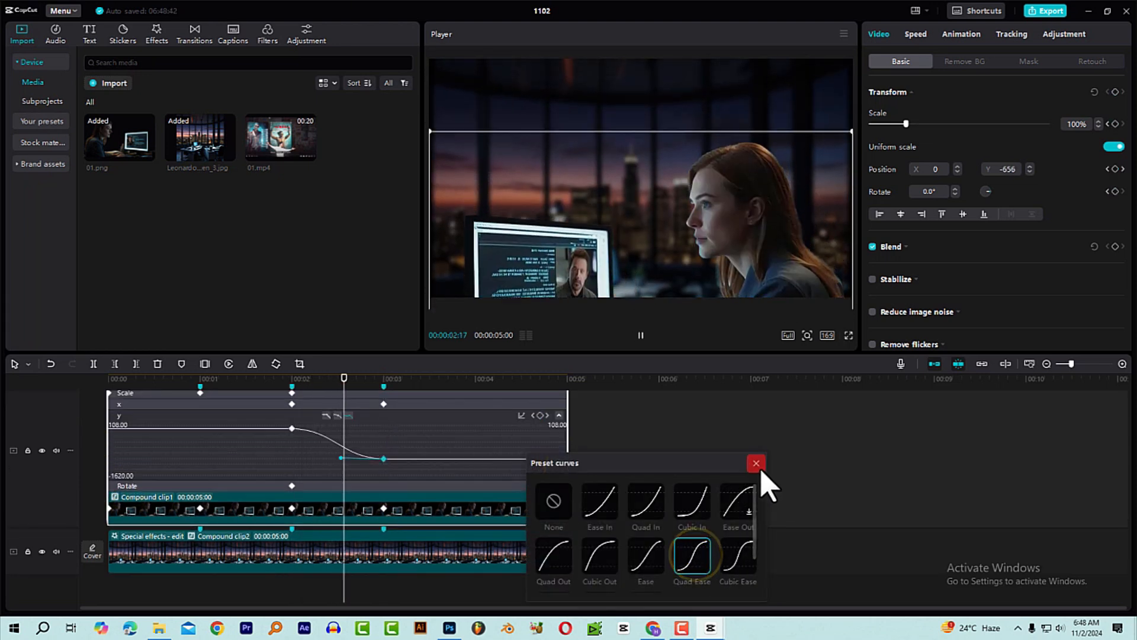
click(757, 464)
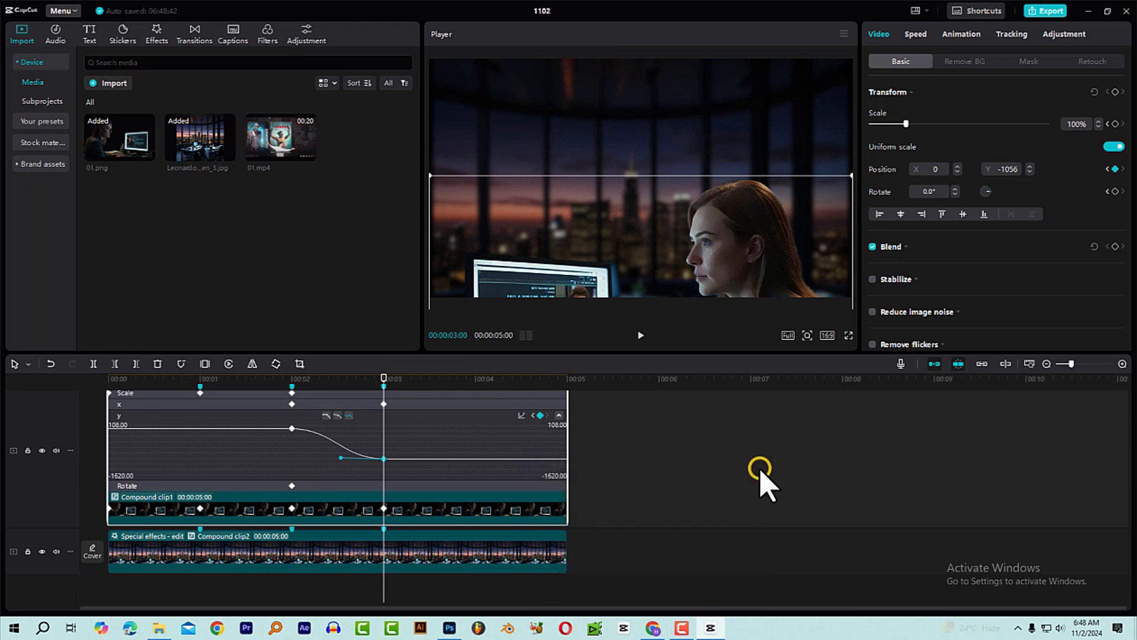
click(409, 513)
click(411, 514)
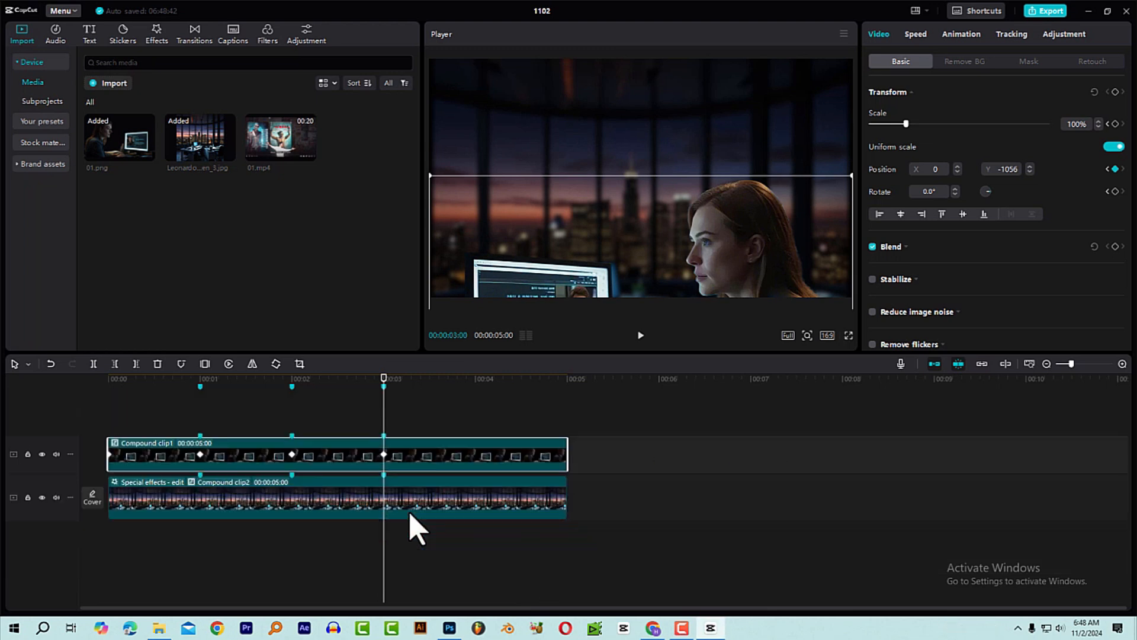
- Play the eased animation from the start of the timeline to review the zoom and position motion
click(117, 380)
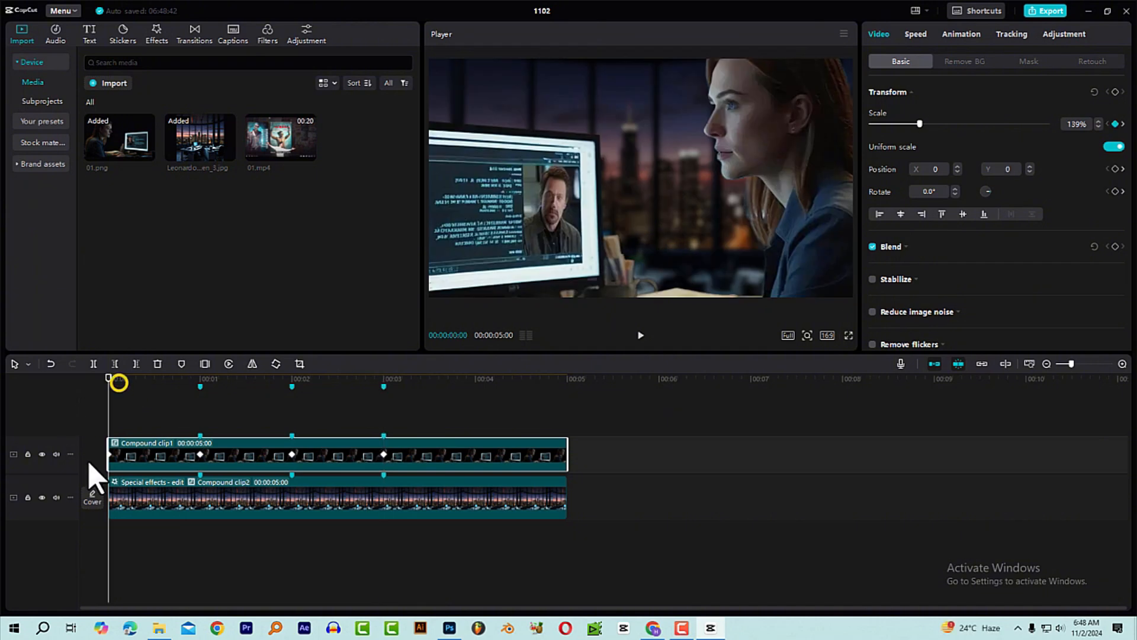
key(space)
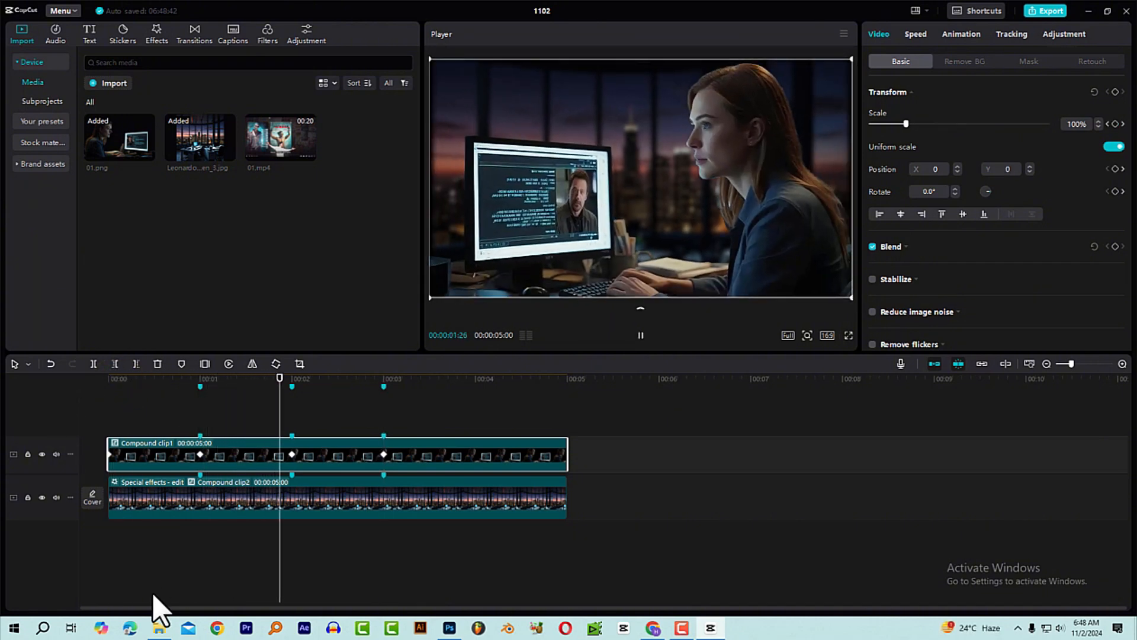
click(267, 380)
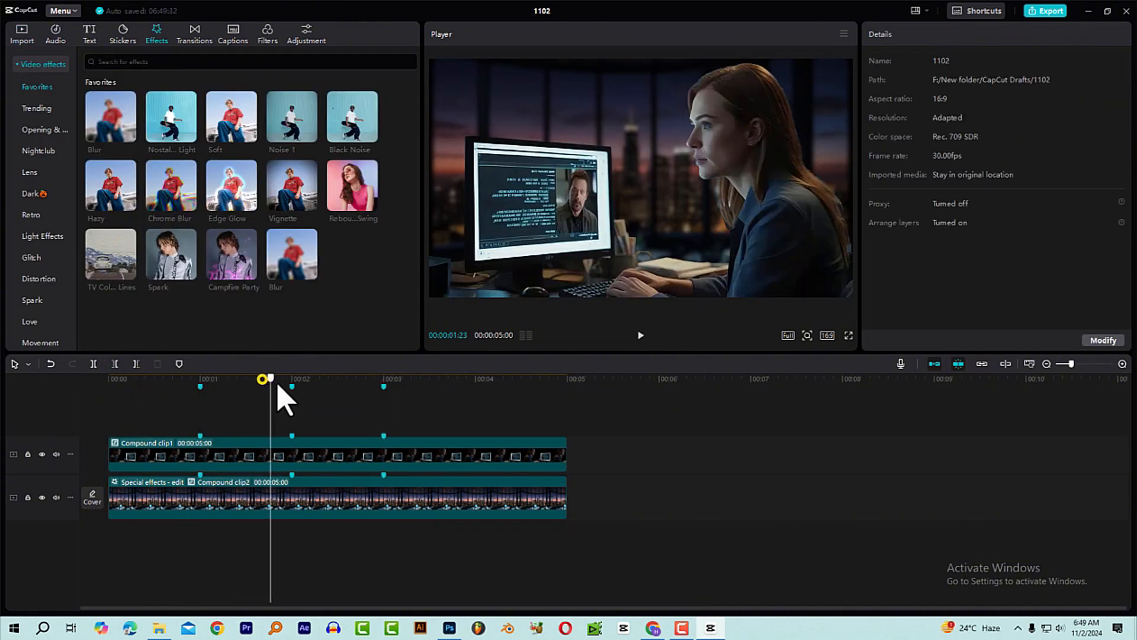
- Add the Hazy effect to the woman and desk clip with Blur 25, Horizontal 42 and Vertical 43
mouse_move(277, 384)
mouse_down()
mouse_move(328, 379)
mouse_move(145, 398)
mouse_move(209, 402)
mouse_up()
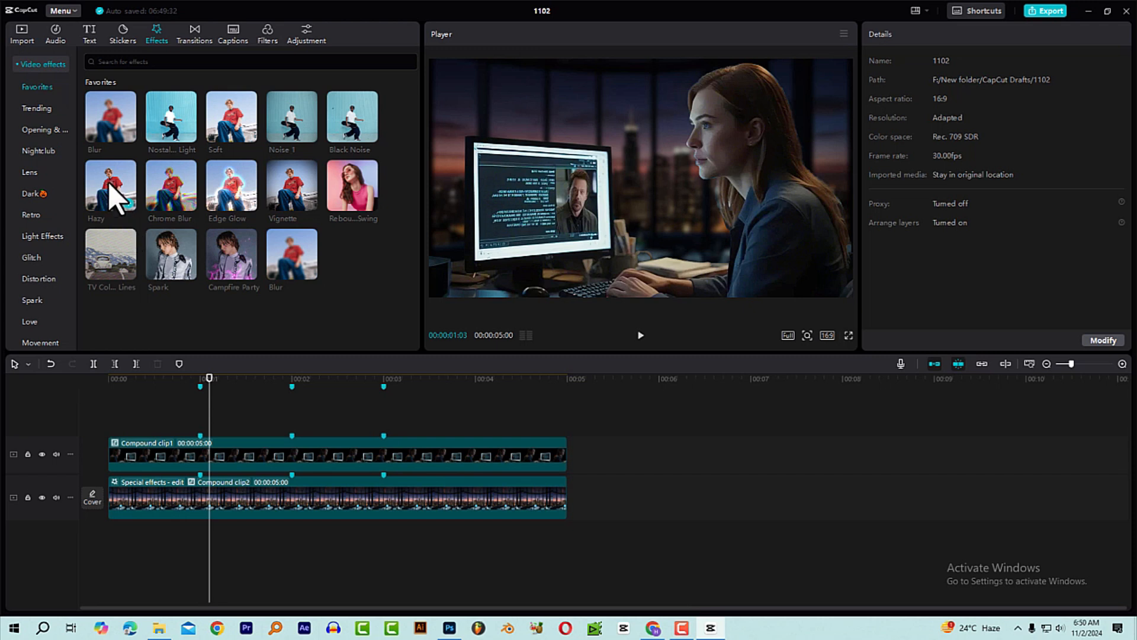
drag(112, 193, 245, 463)
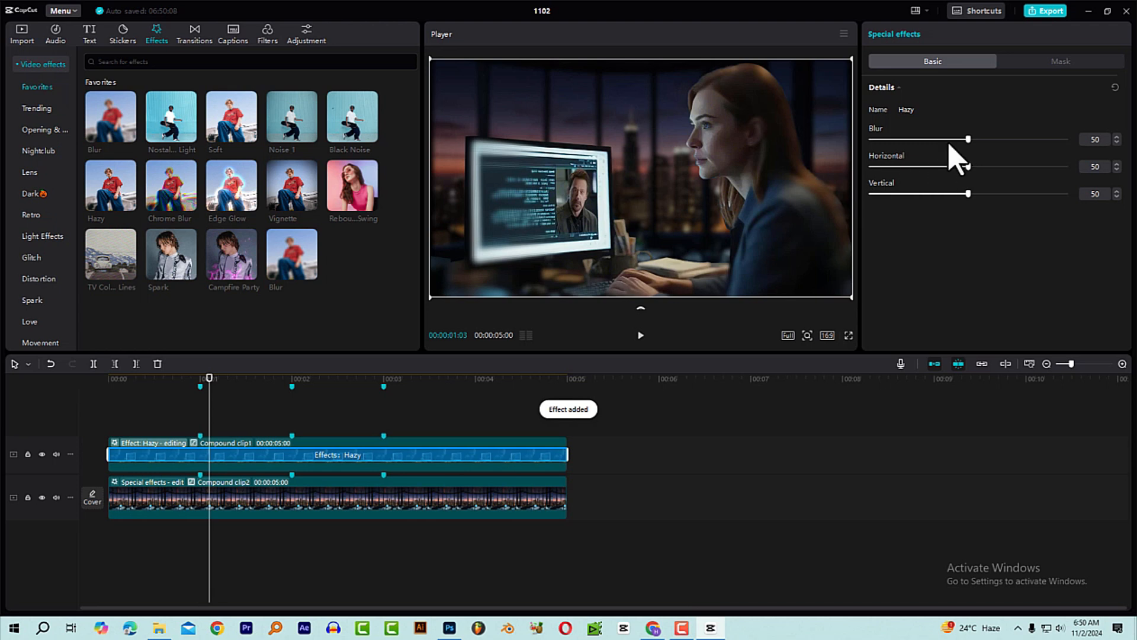
drag(958, 171, 955, 200)
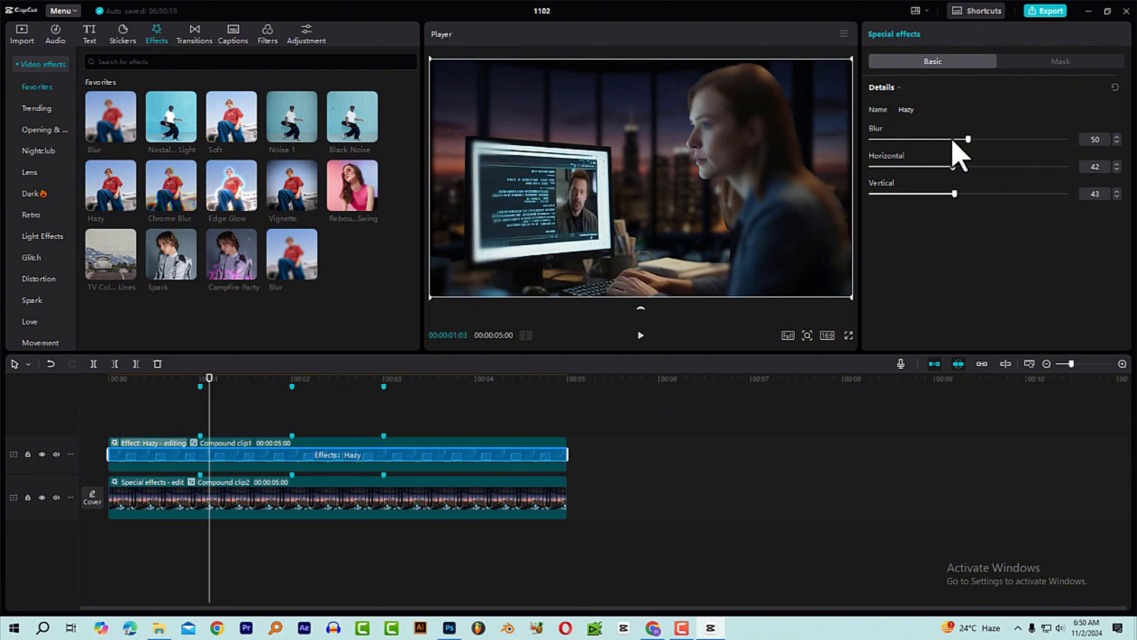
drag(953, 141, 924, 142)
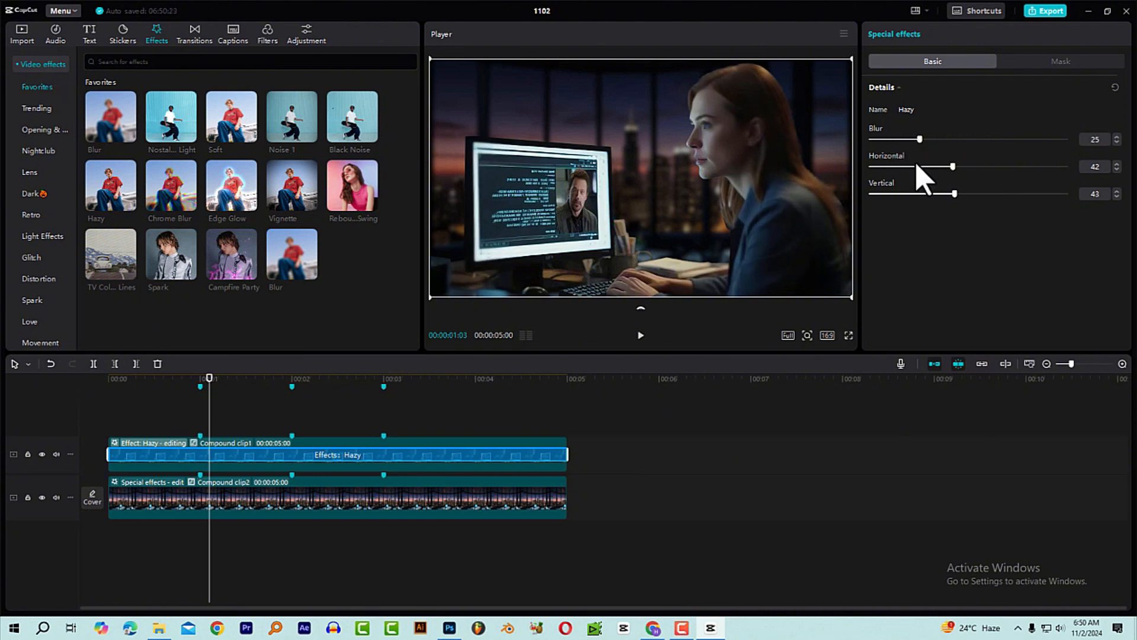
- Preview the Hazy effect on the woman and desk clip around the 1-second mark and return to 1 second
drag(236, 384, 195, 385)
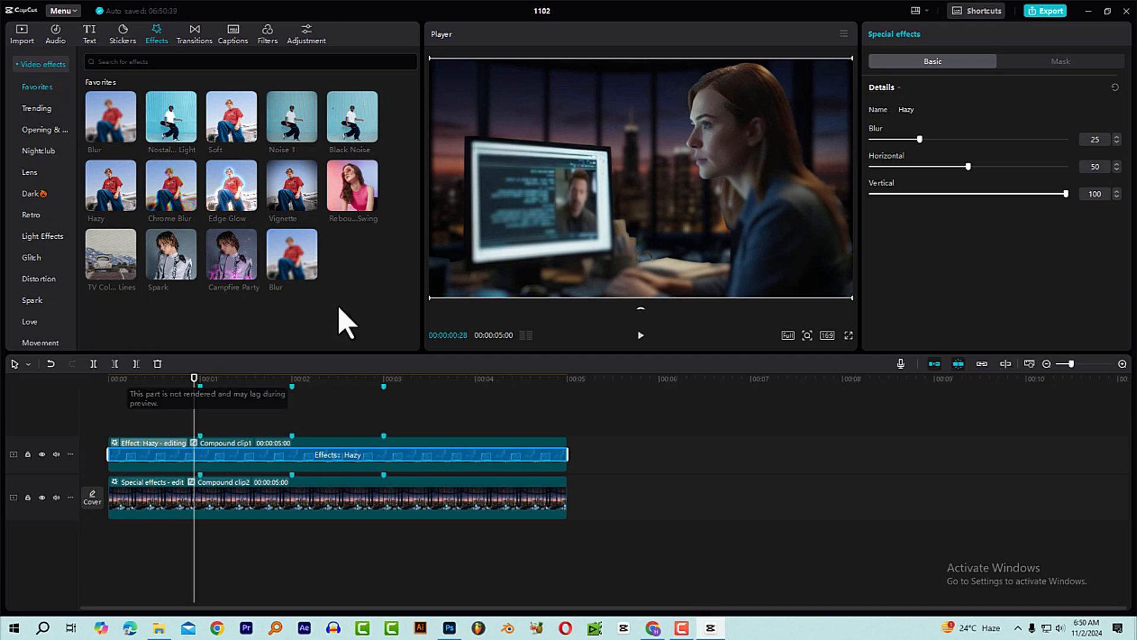
key(space)
key(space)
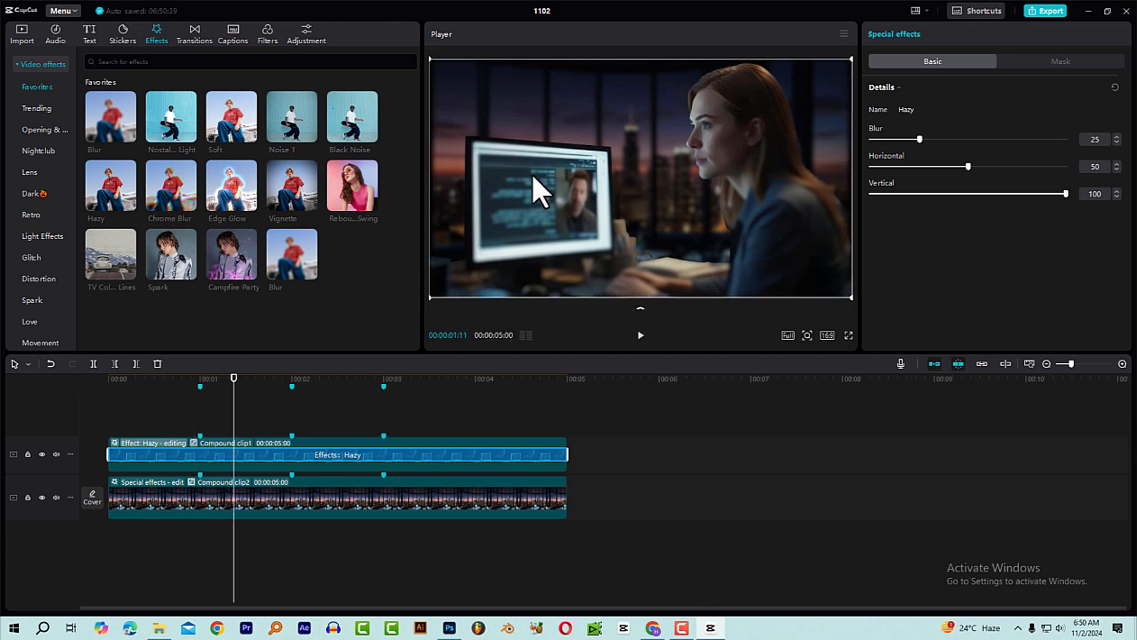
click(202, 380)
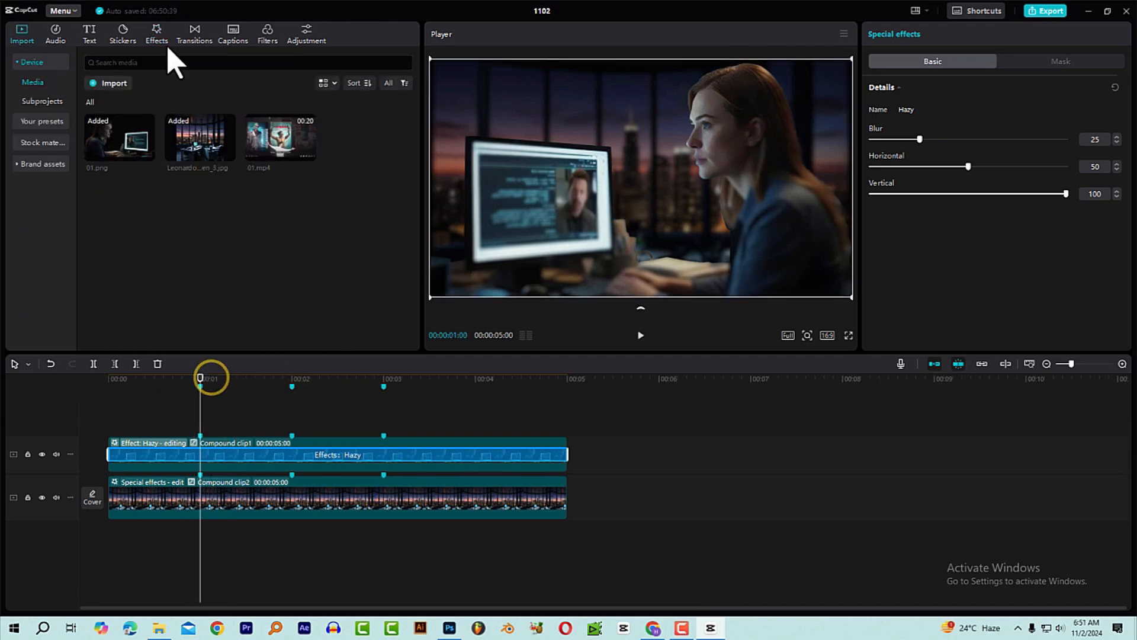
- Search the sticker library for message stickers and preview the counting speech bubble and New Message stickers
click(122, 37)
click(126, 61)
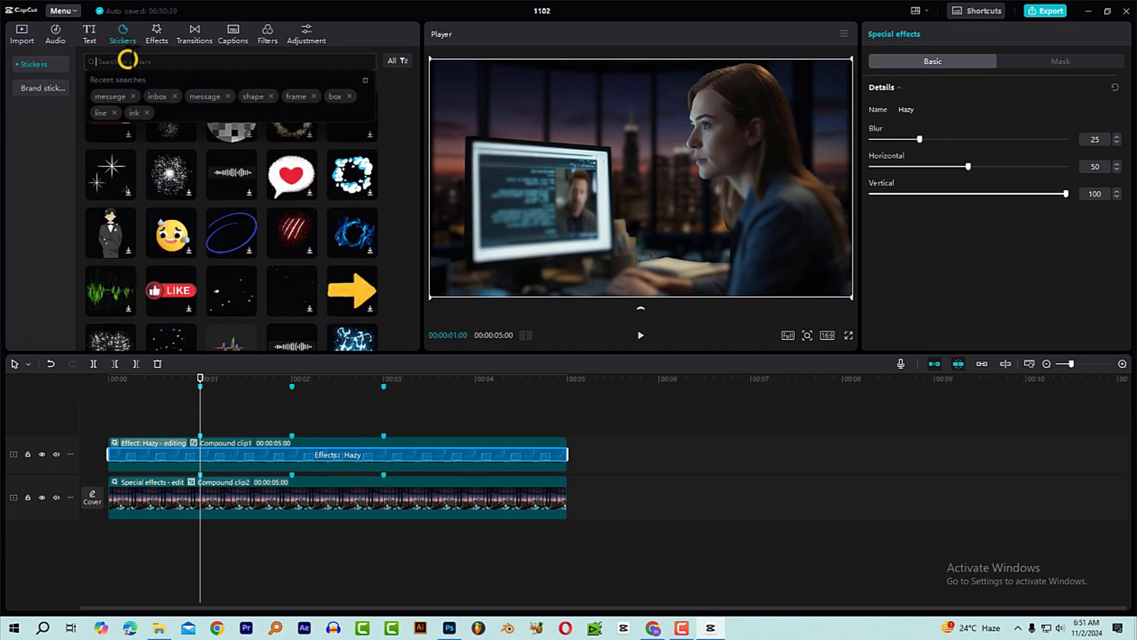
click(112, 96)
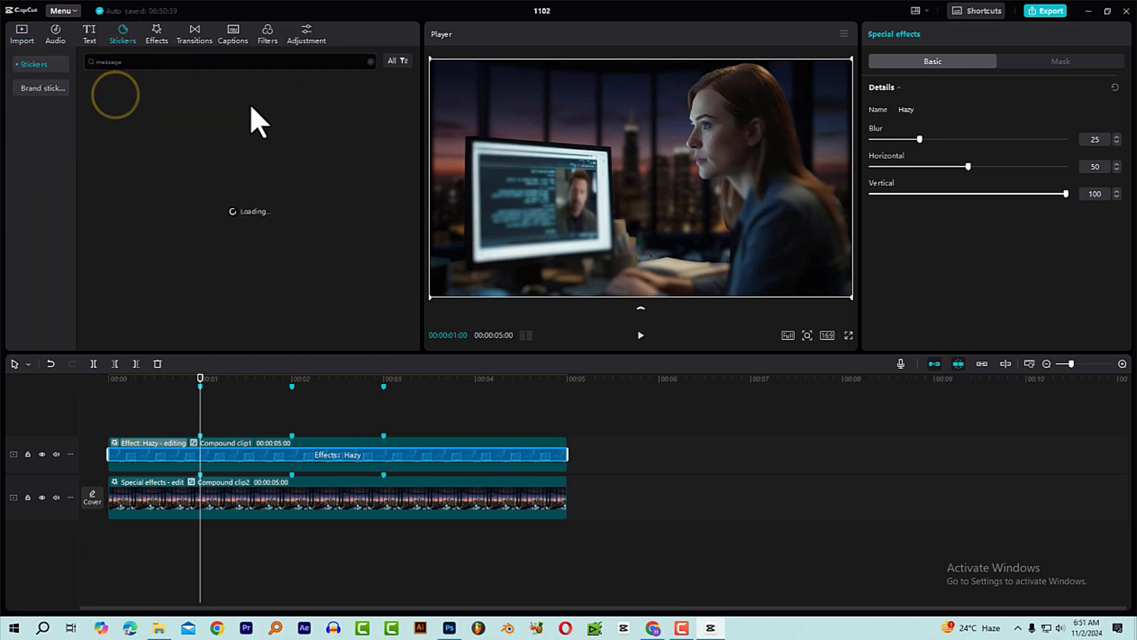
click(127, 113)
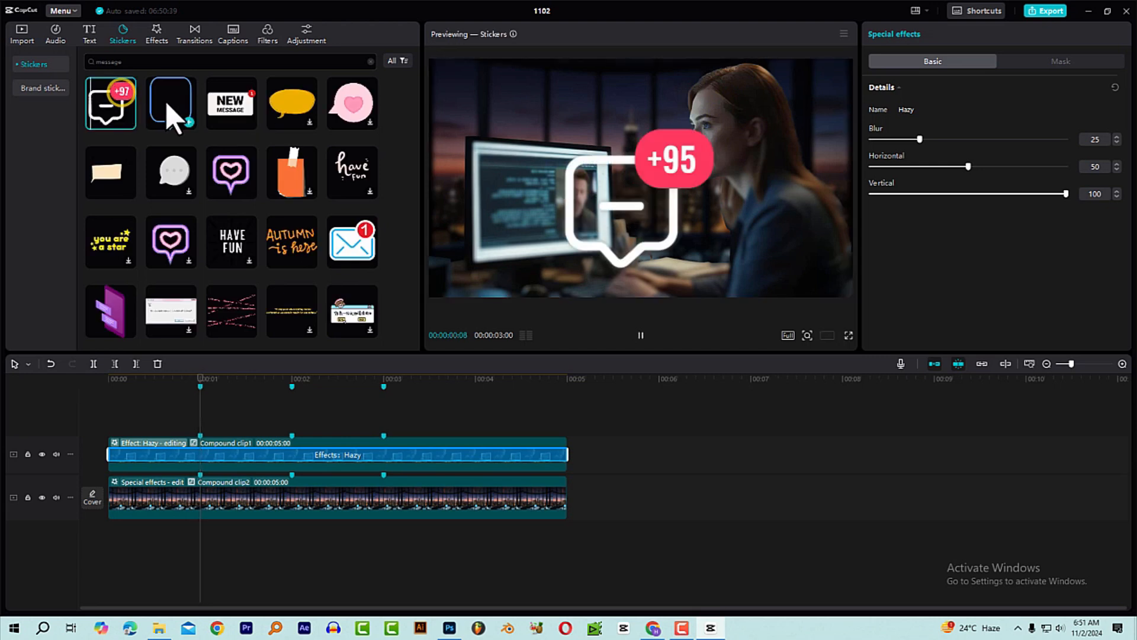
click(223, 114)
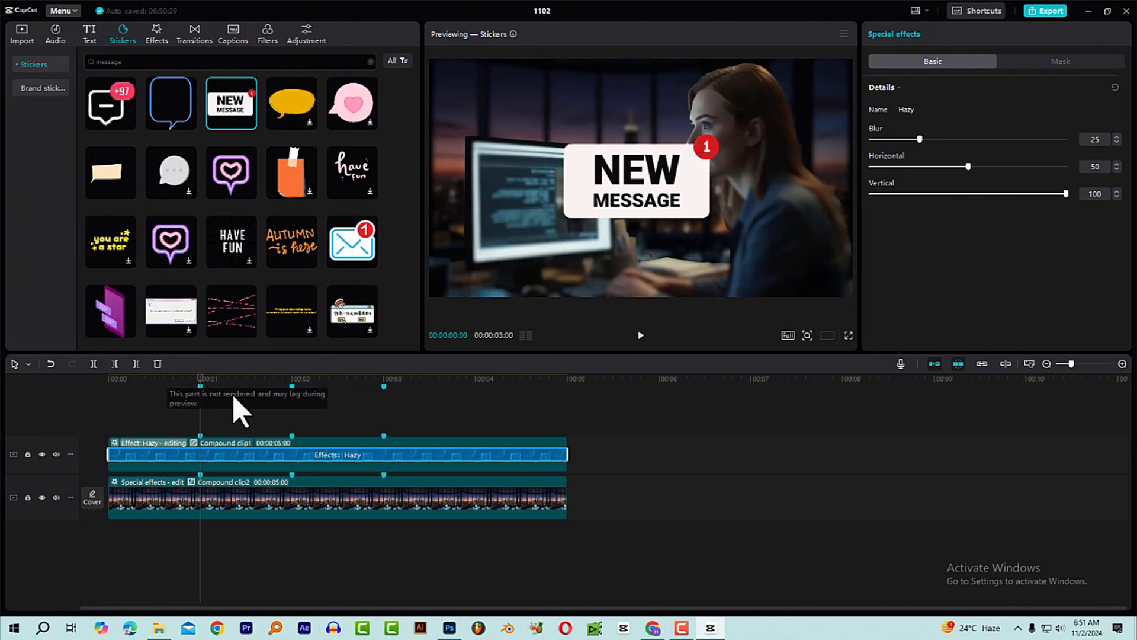
- Close the Hazy effect editing and scrub through the woman and desk clip to examine how the monitor moves
mouse_move(184, 385)
mouse_down()
mouse_move(201, 389)
mouse_move(180, 398)
mouse_up()
click(195, 379)
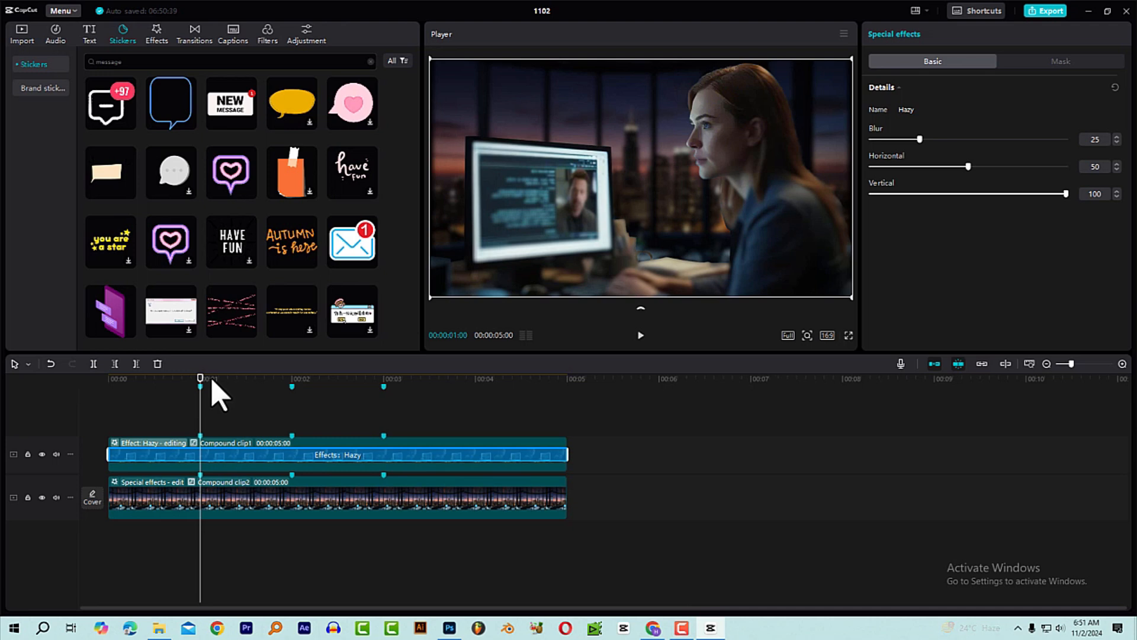
drag(212, 380, 347, 385)
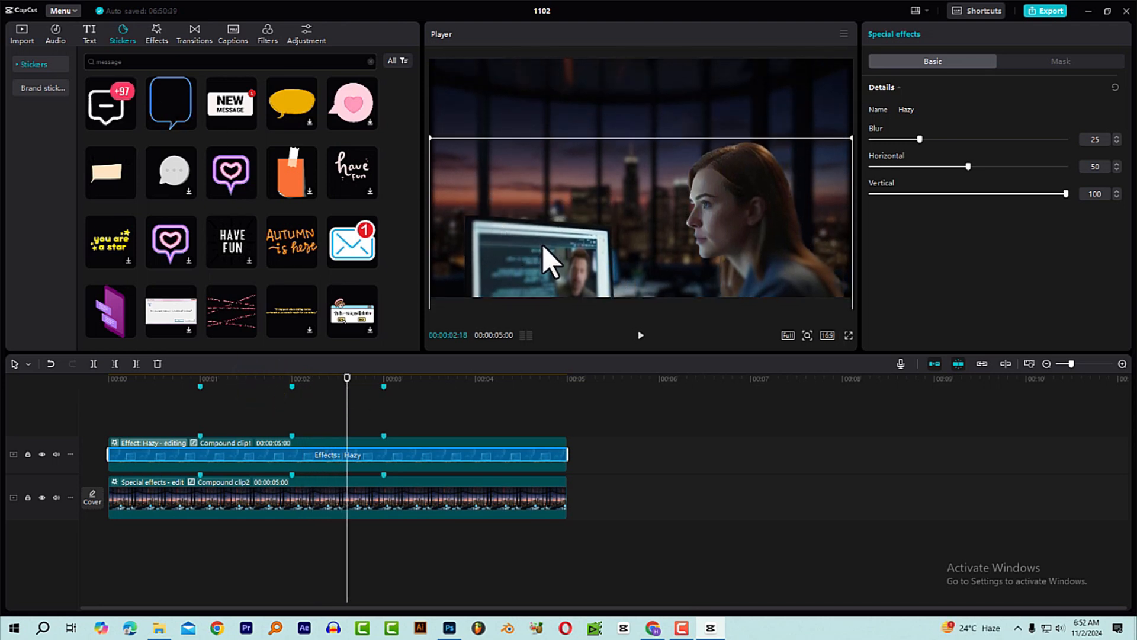
click(430, 425)
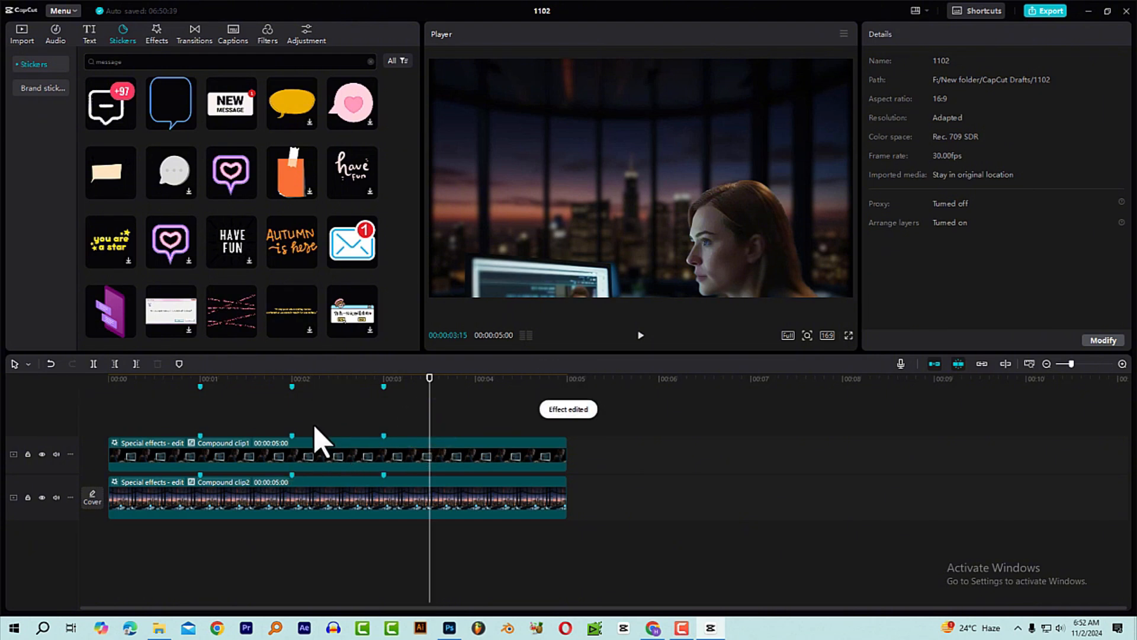
click(332, 460)
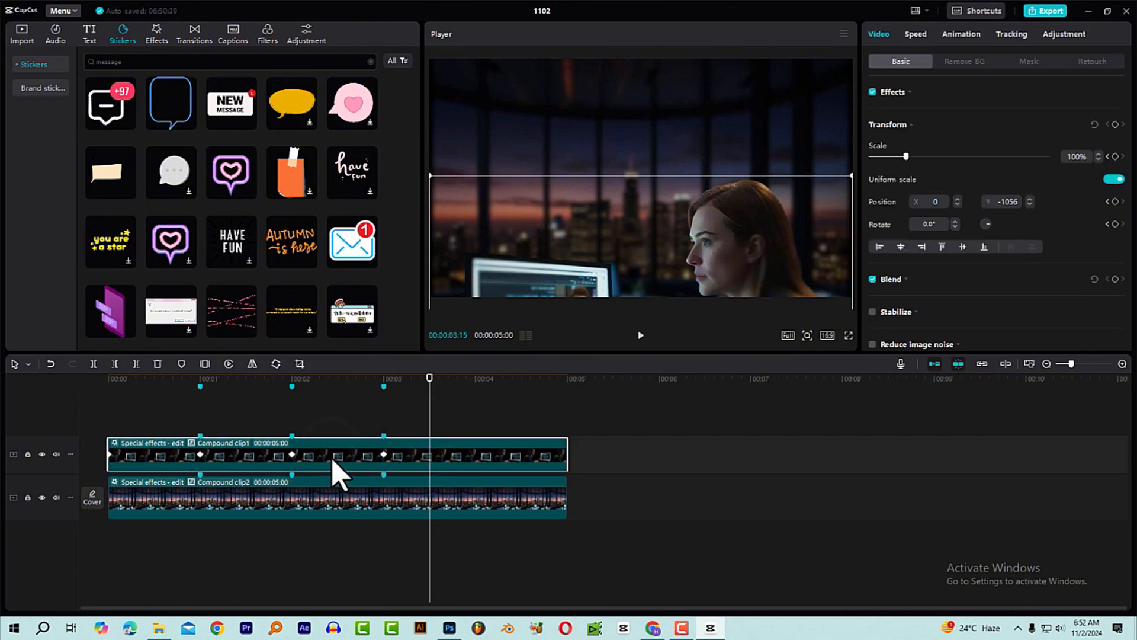
drag(314, 382, 246, 403)
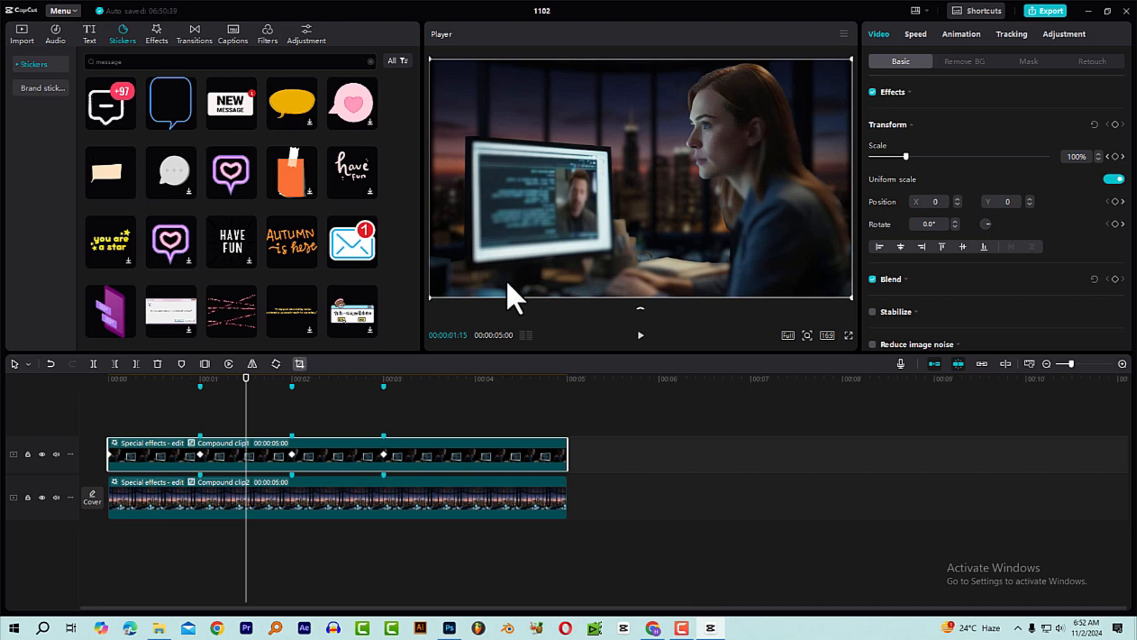
click(225, 379)
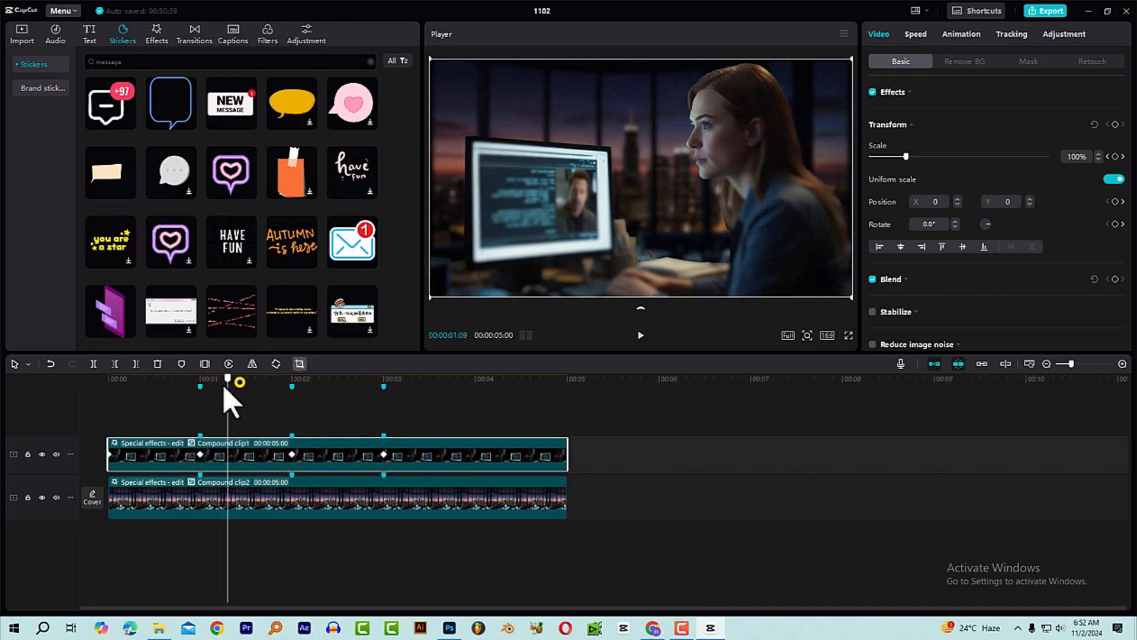
- Compare the orientation of the 01.png image inside the woman and desk compound clip with its appearance in the main timeline
double_click(244, 457)
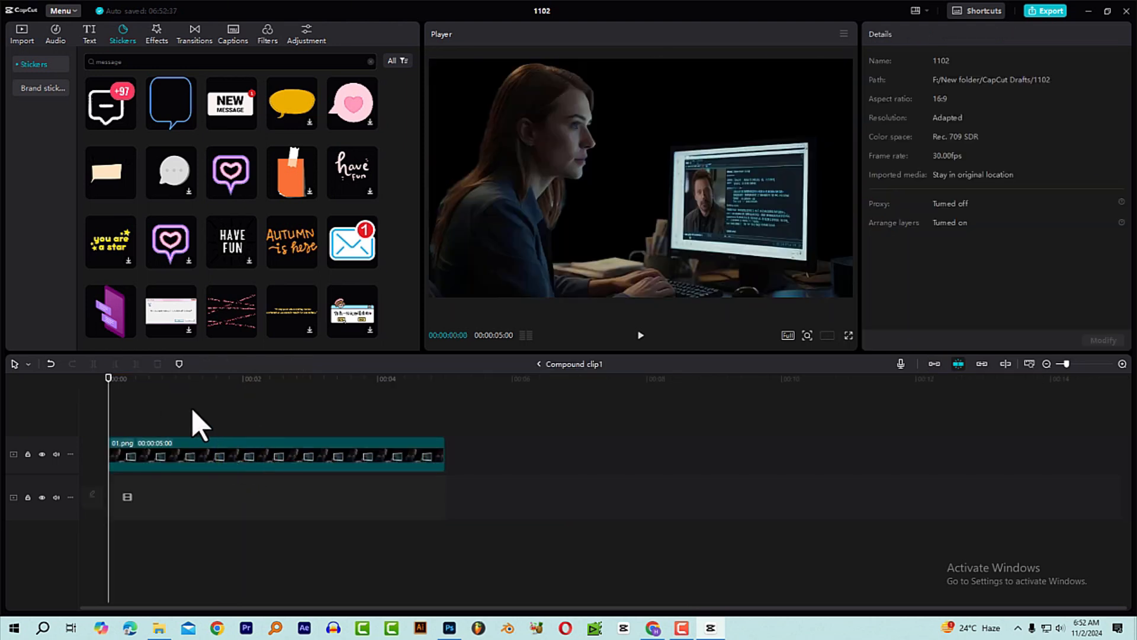
click(270, 408)
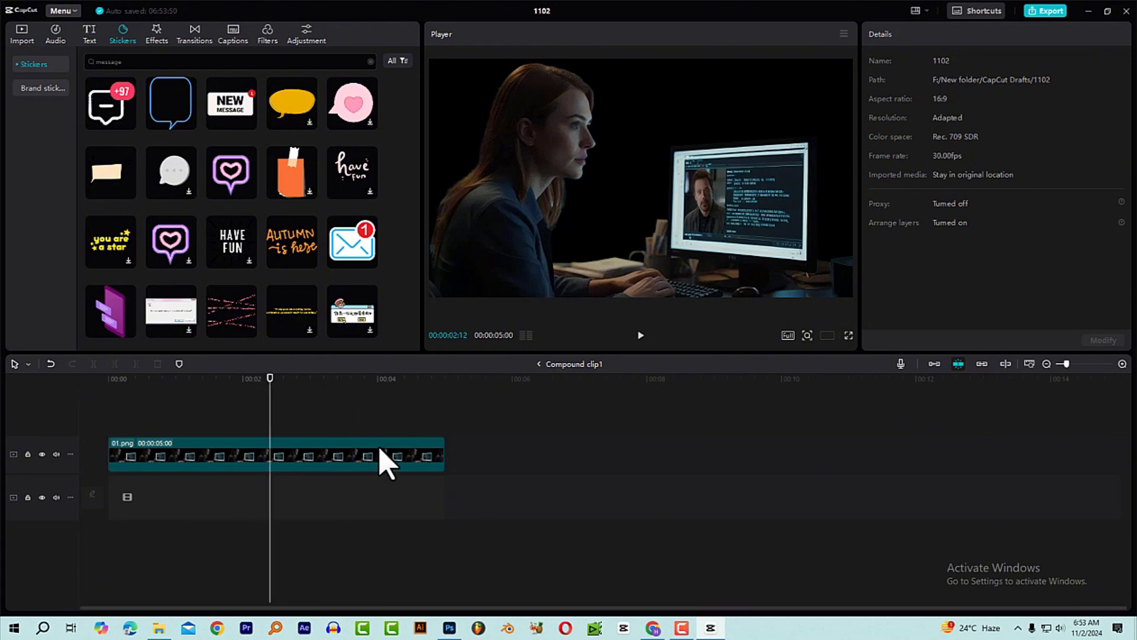
click(289, 458)
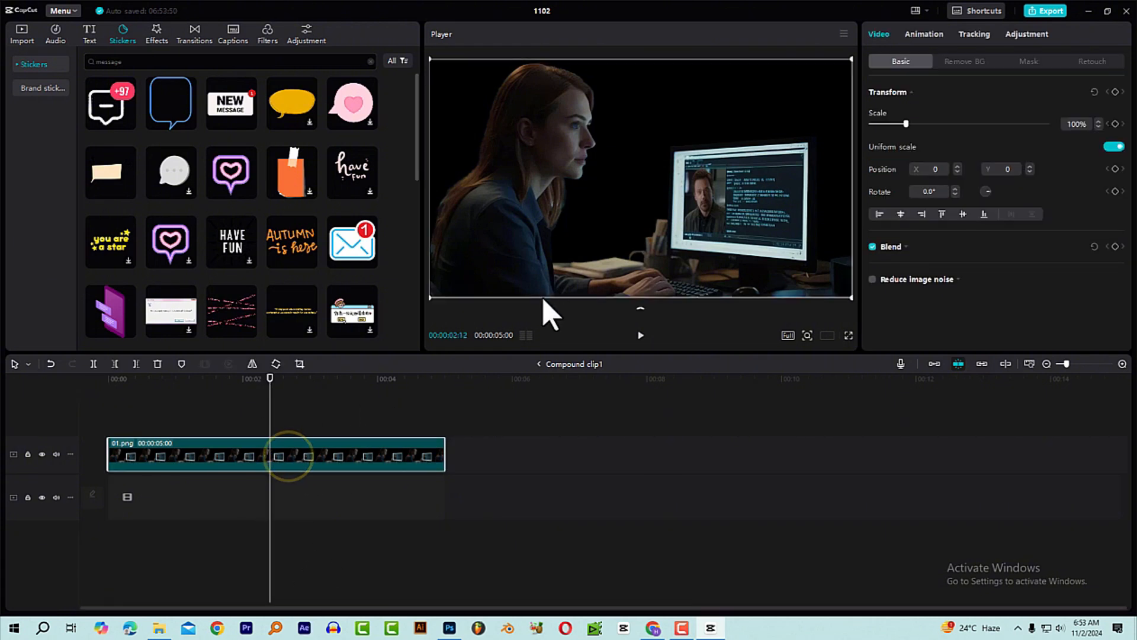
click(538, 363)
click(325, 378)
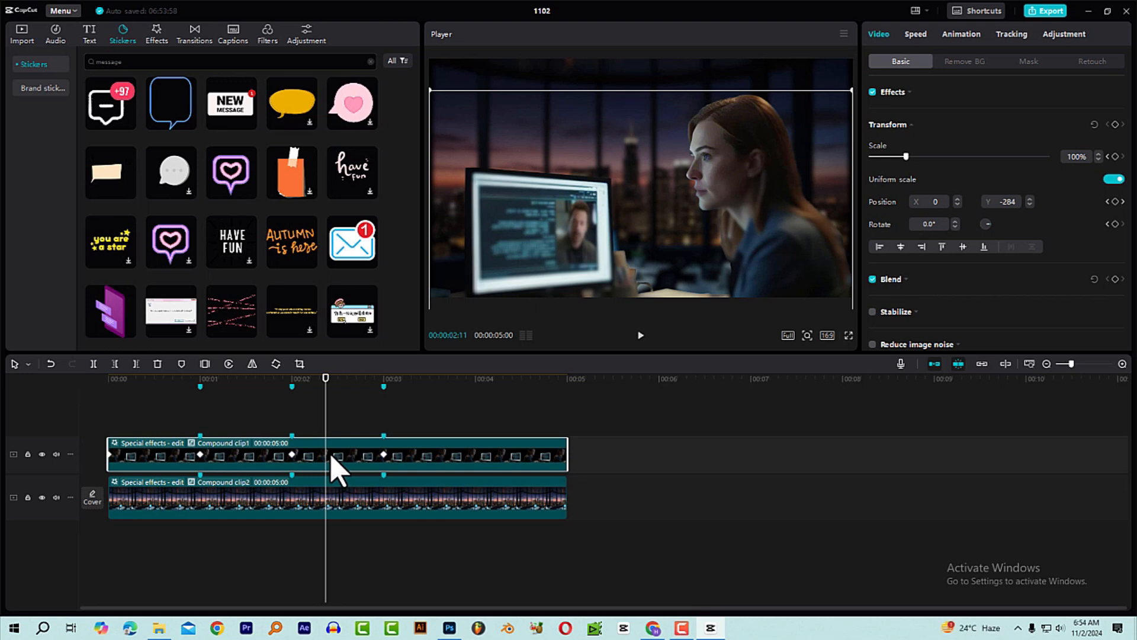
drag(326, 415, 241, 399)
double_click(339, 456)
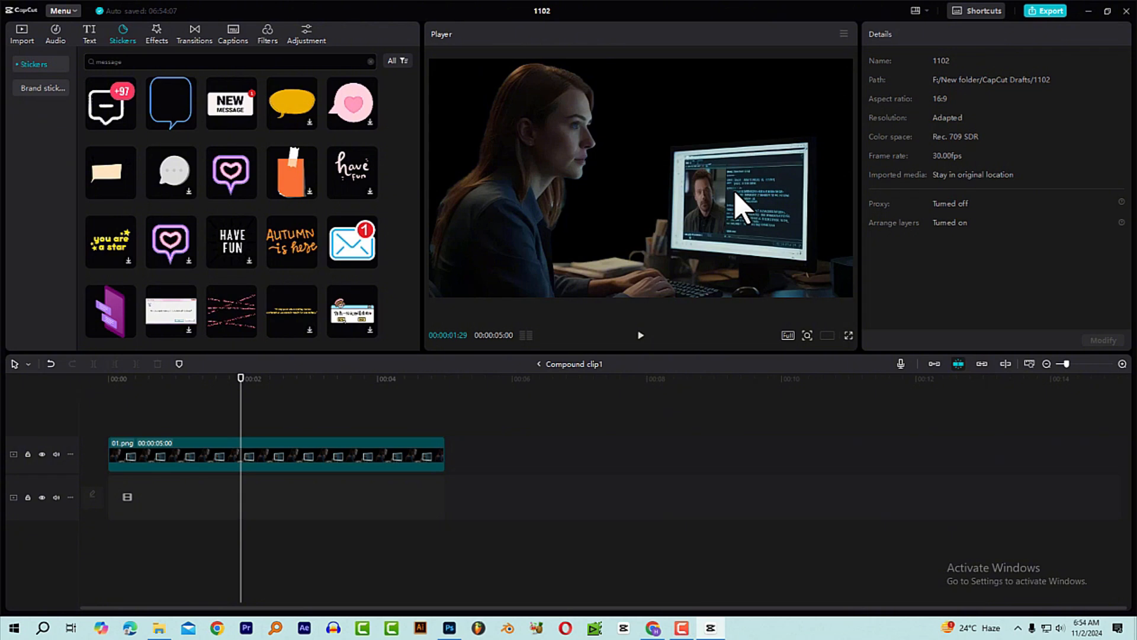
click(541, 364)
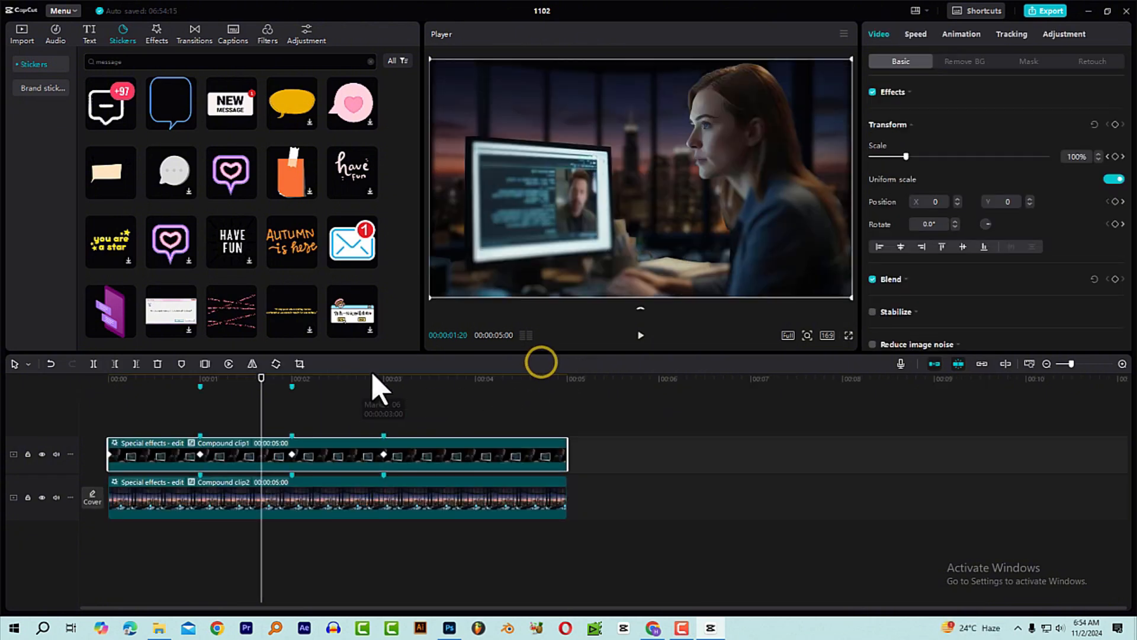
- Mirror the woman and desk compound clip in the main timeline and also mirror the 01.png image inside it
click(252, 364)
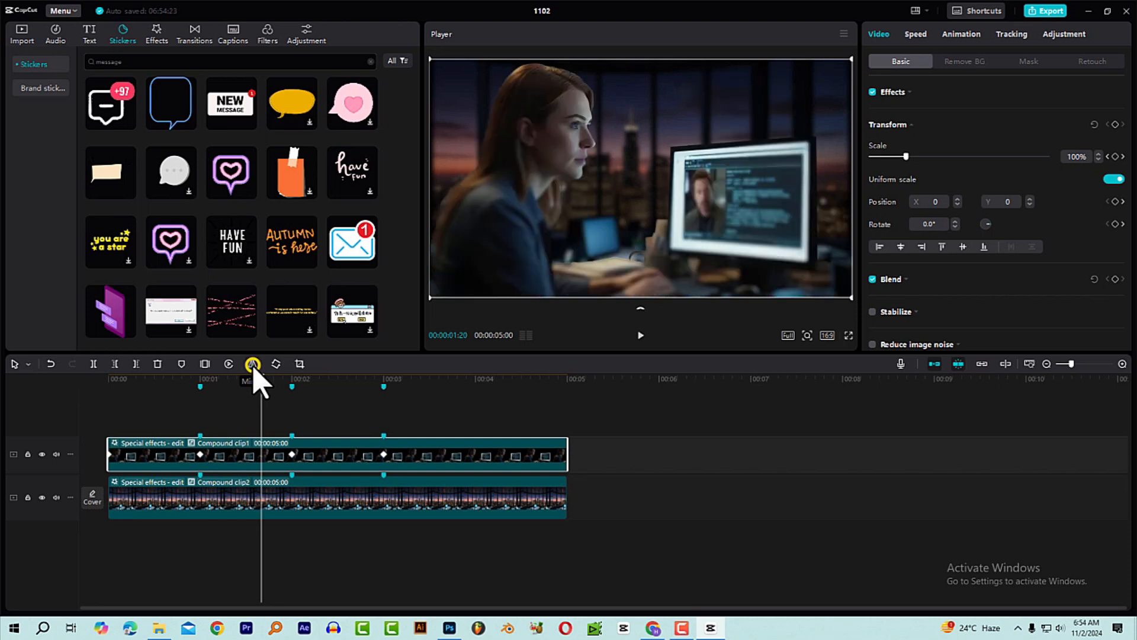
double_click(331, 453)
click(303, 453)
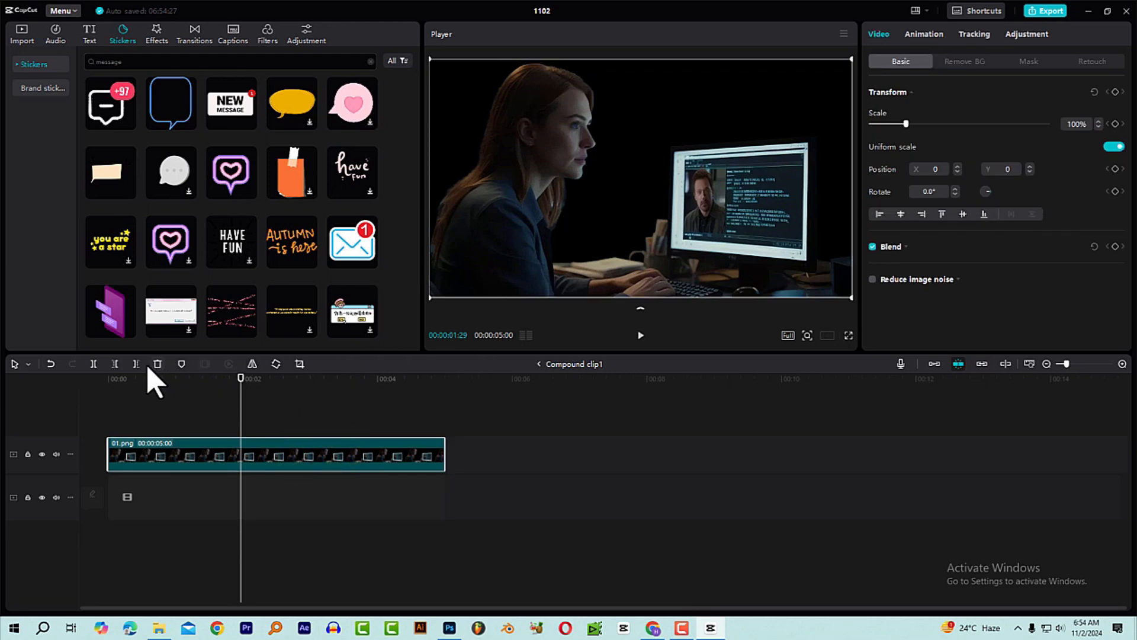
click(251, 364)
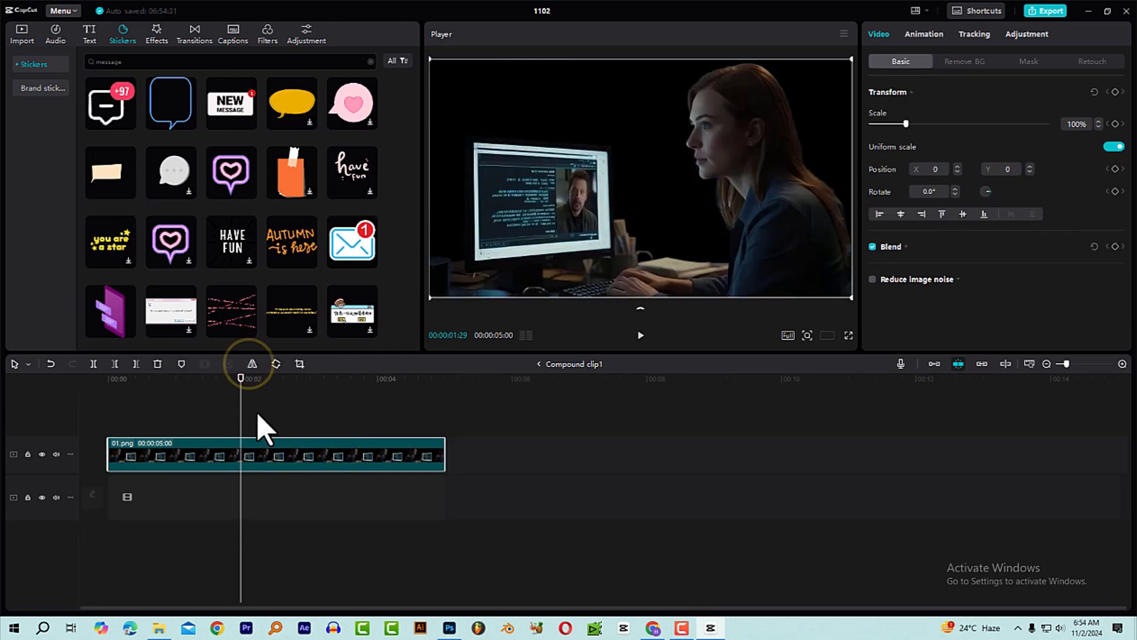
- Inside the woman and desk compound clip, add the counting speech bubble sticker at 1 second and extend it to the end of 01.png
click(264, 426)
click(539, 364)
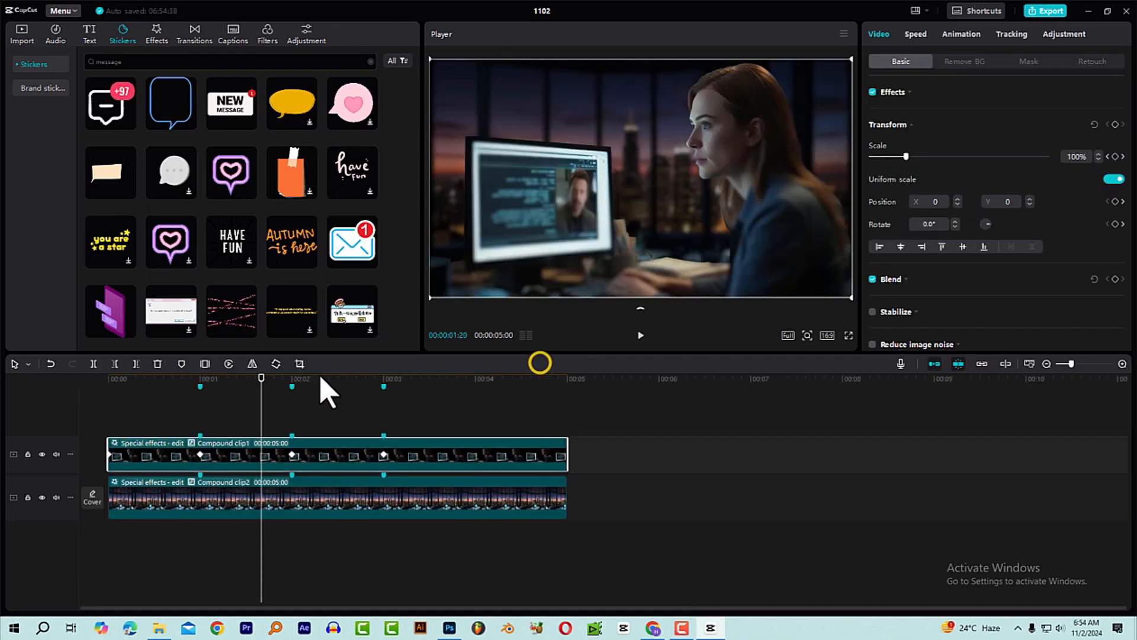
drag(231, 383, 327, 414)
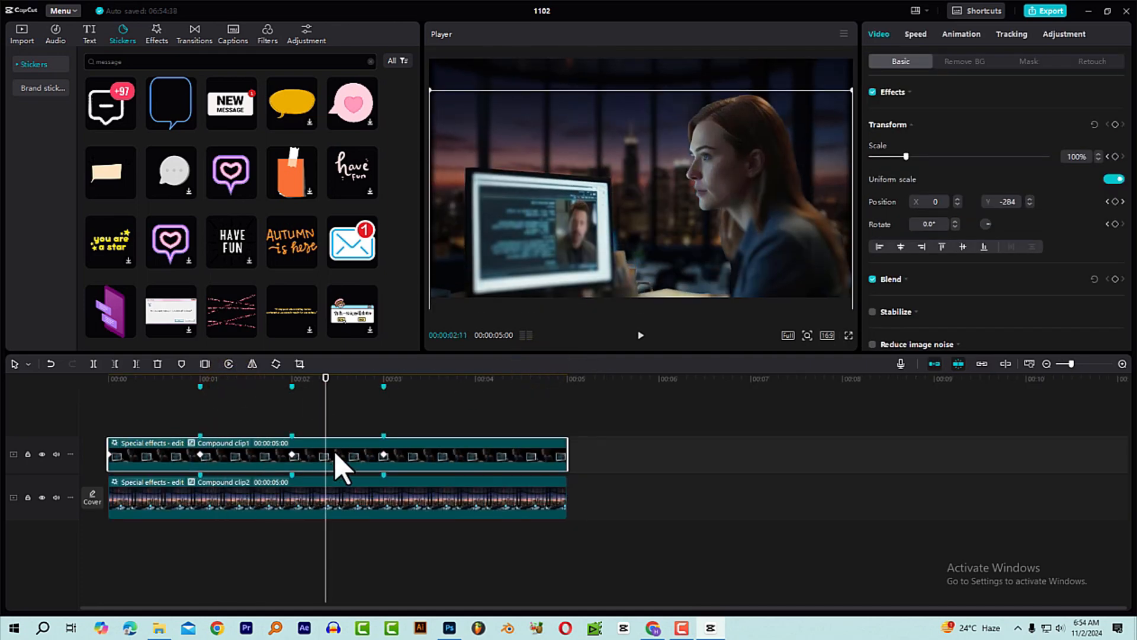
double_click(333, 455)
drag(158, 379, 184, 413)
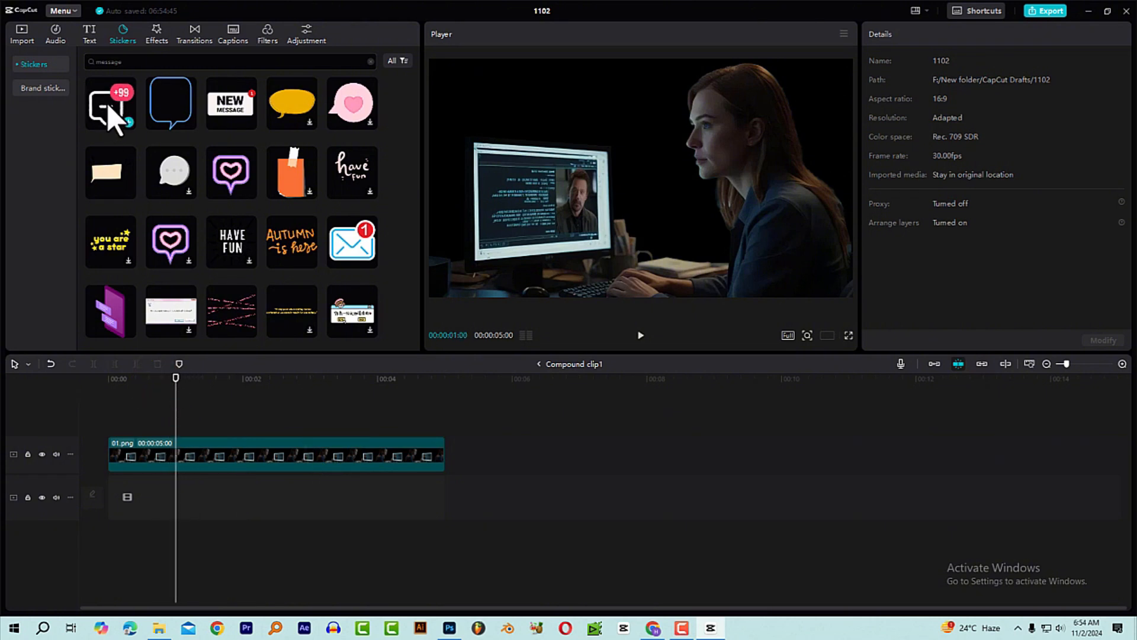
drag(111, 108, 185, 438)
drag(378, 426, 445, 426)
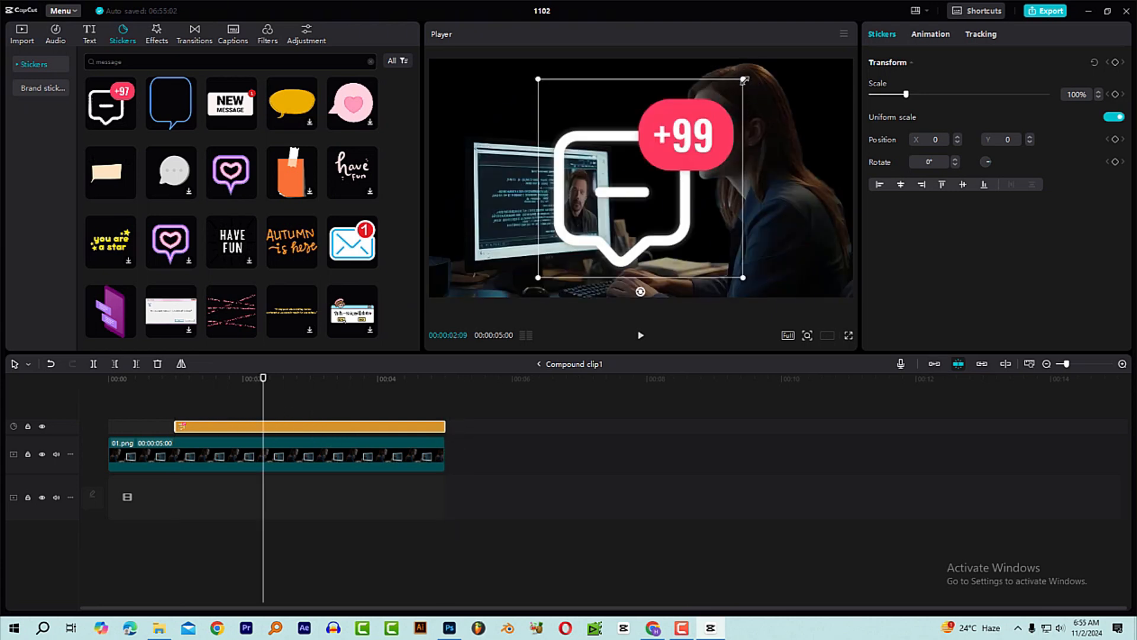
- Shrink the message sticker to 36%, place it on the monitor at X -845, Y -209, and return to the main timeline
drag(744, 79, 583, 187)
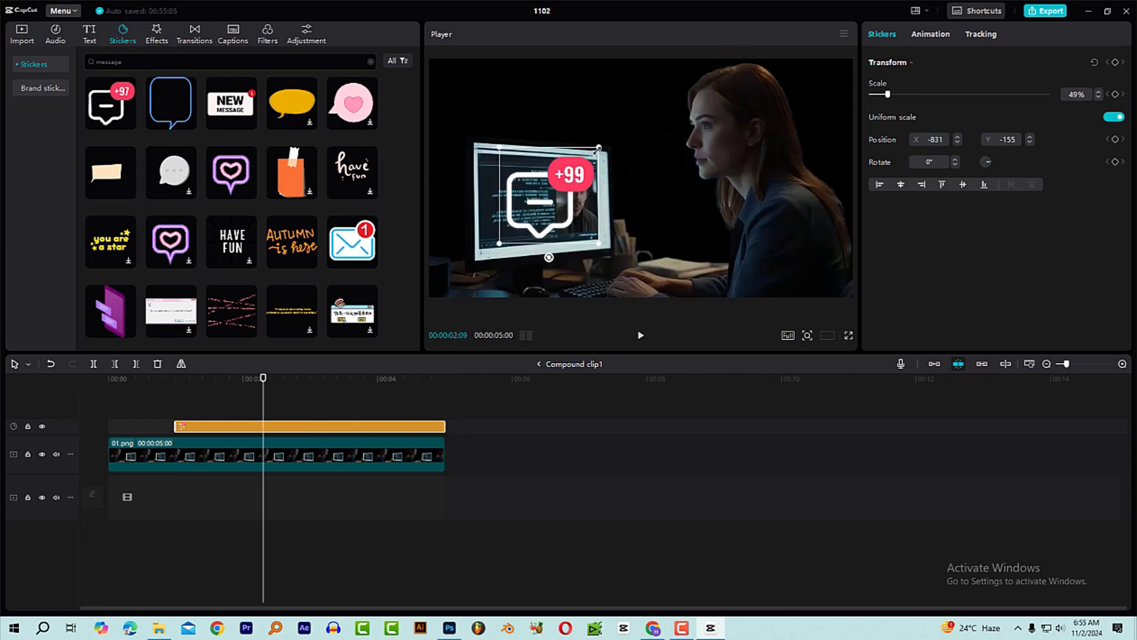
drag(598, 148, 585, 166)
drag(566, 208, 563, 203)
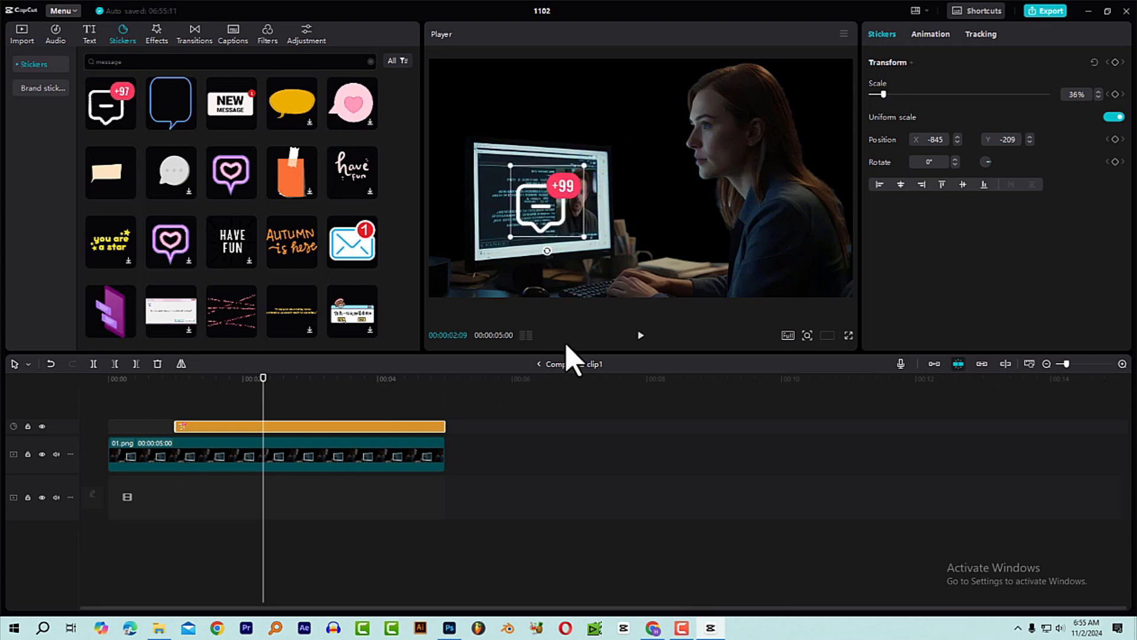
click(538, 365)
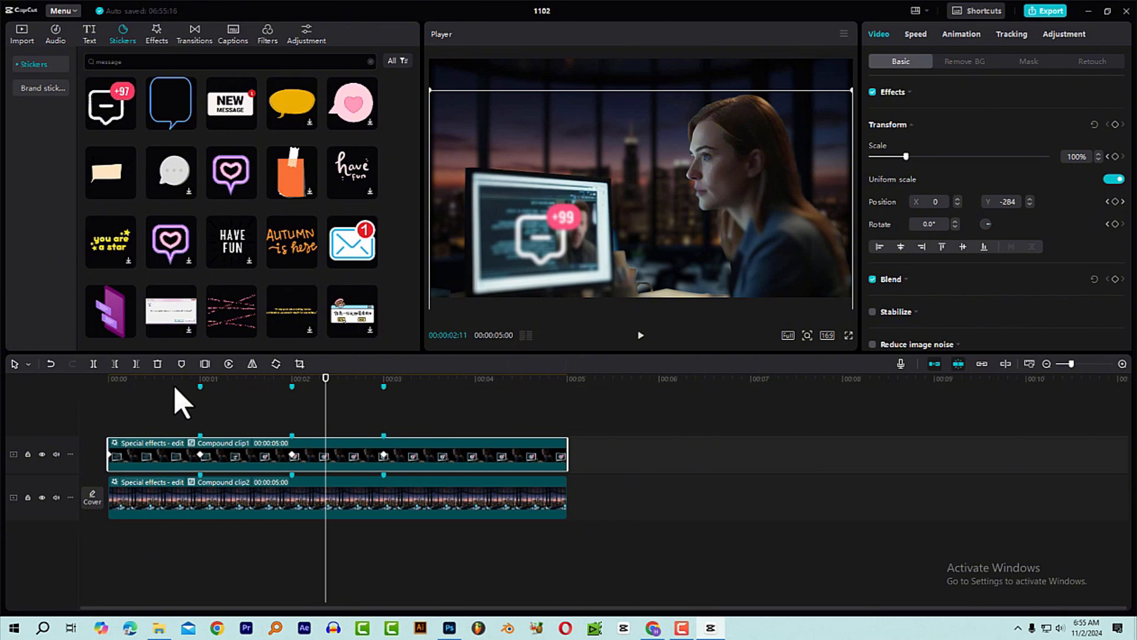
- Play and scrub the scene from 1 second to examine how the message sticker moves with the monitor
click(178, 385)
drag(178, 389, 200, 399)
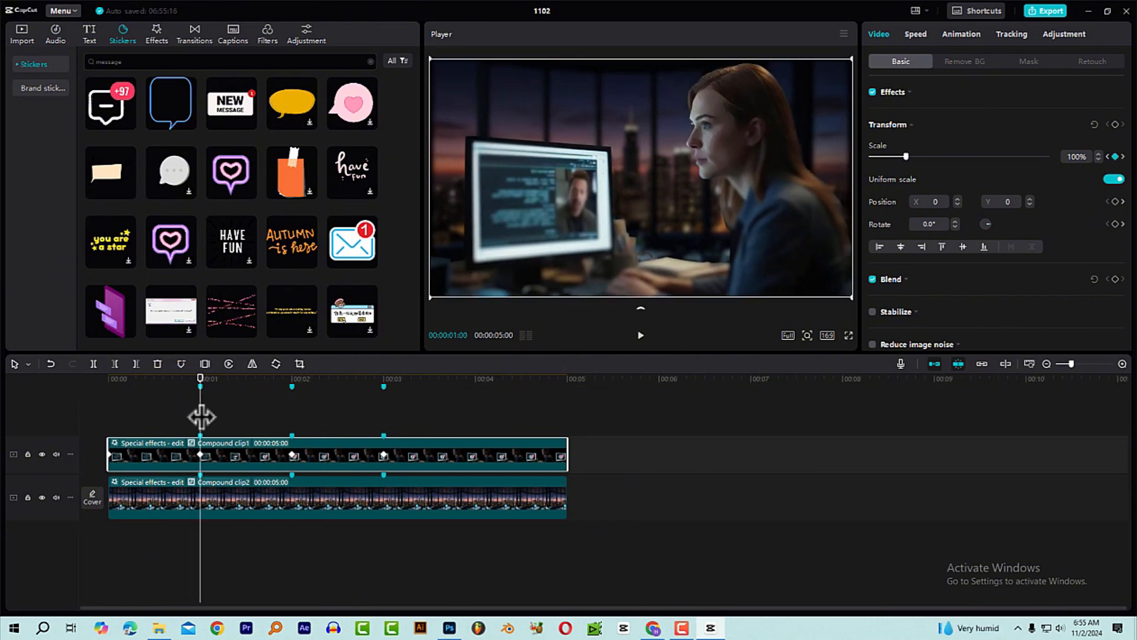
key(space)
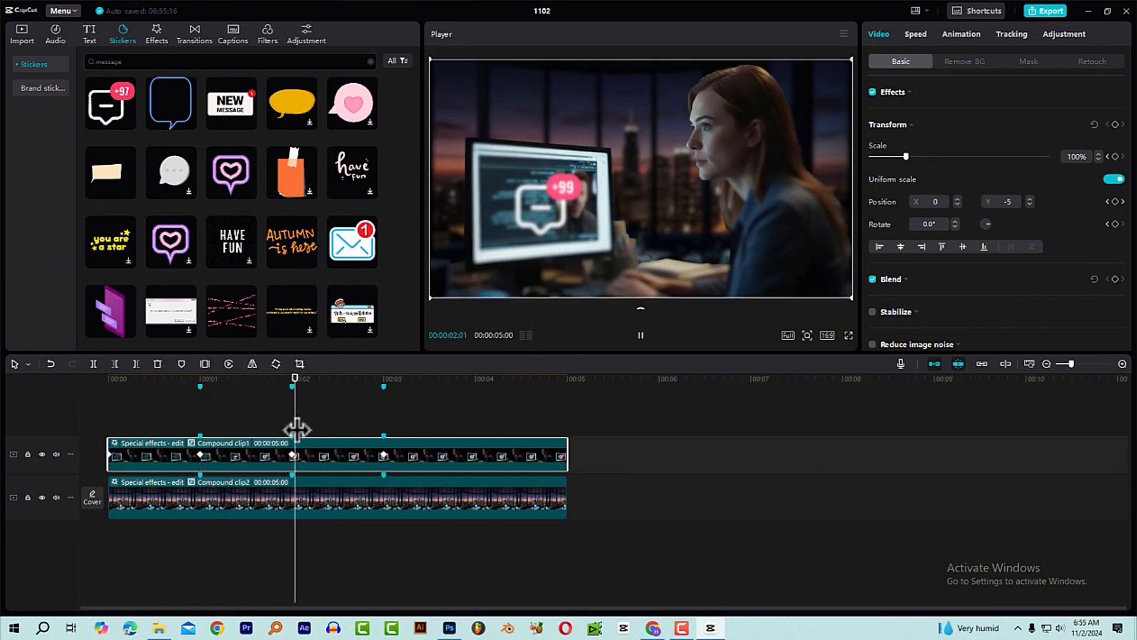
key(space)
drag(339, 401, 316, 409)
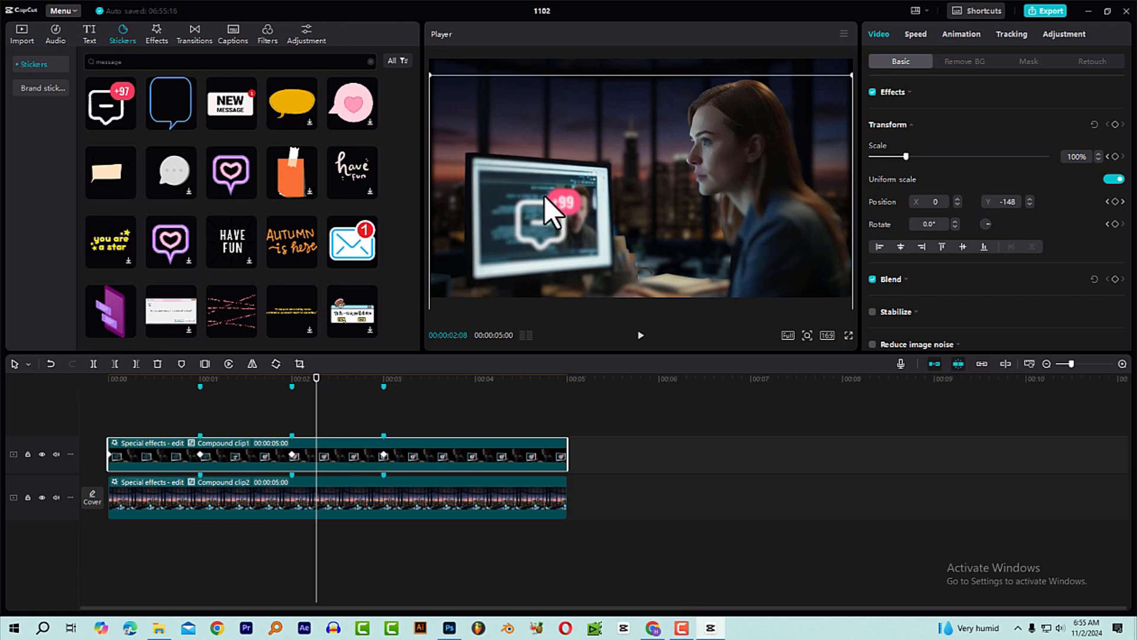
drag(321, 385, 231, 414)
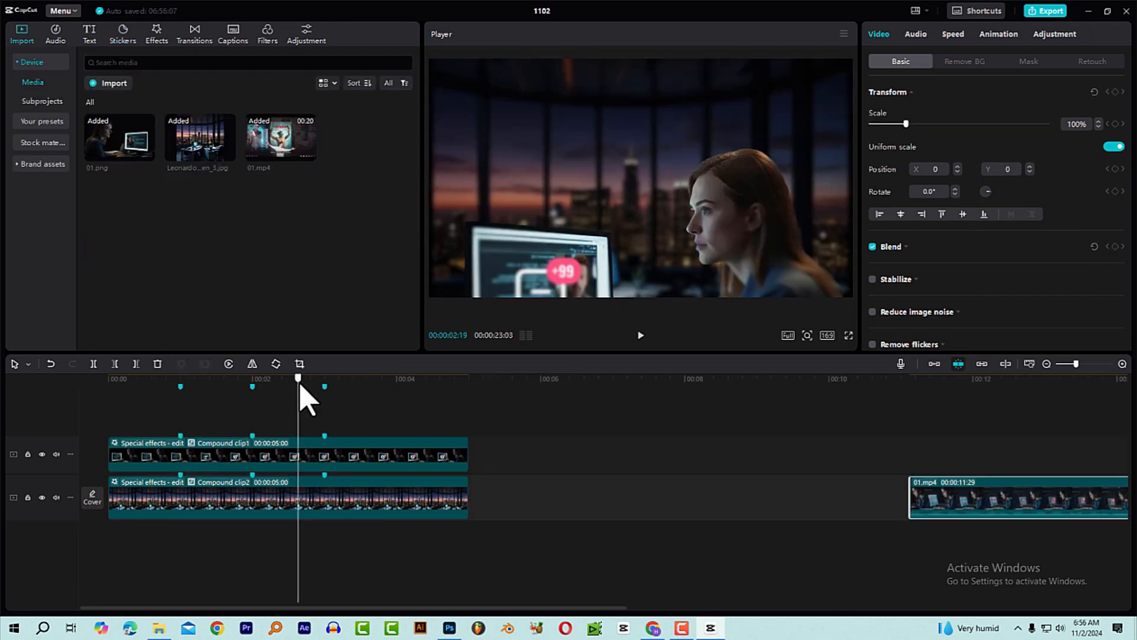
key(space)
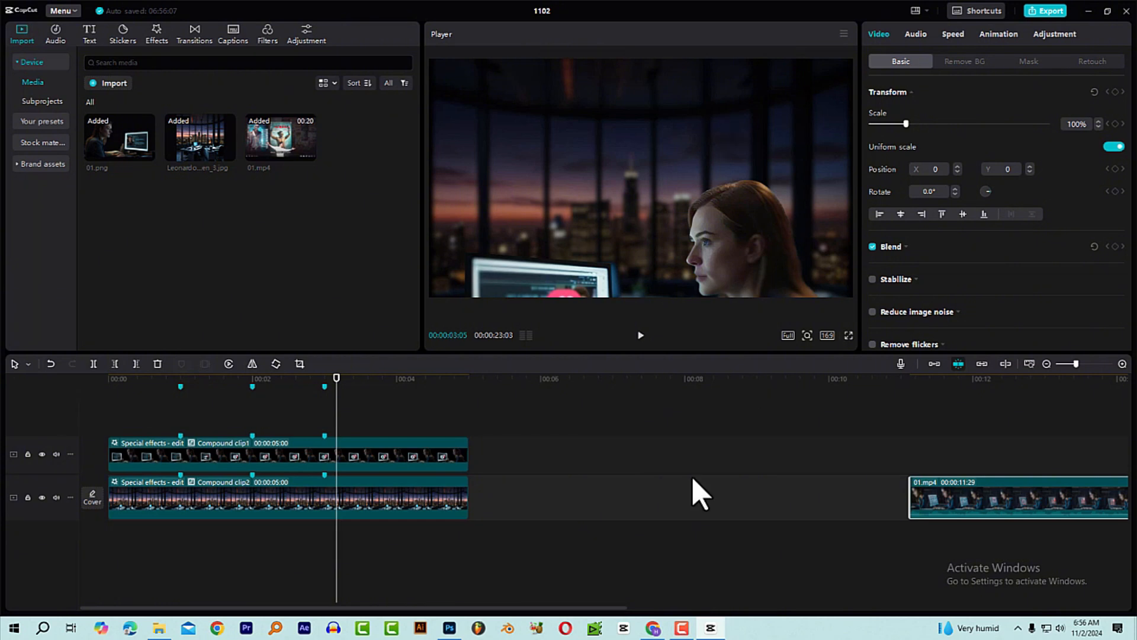
- Play the icon section of the 01.mp4 reference clip and compare it with the woman and desk scene near 2 seconds
drag(589, 608, 794, 609)
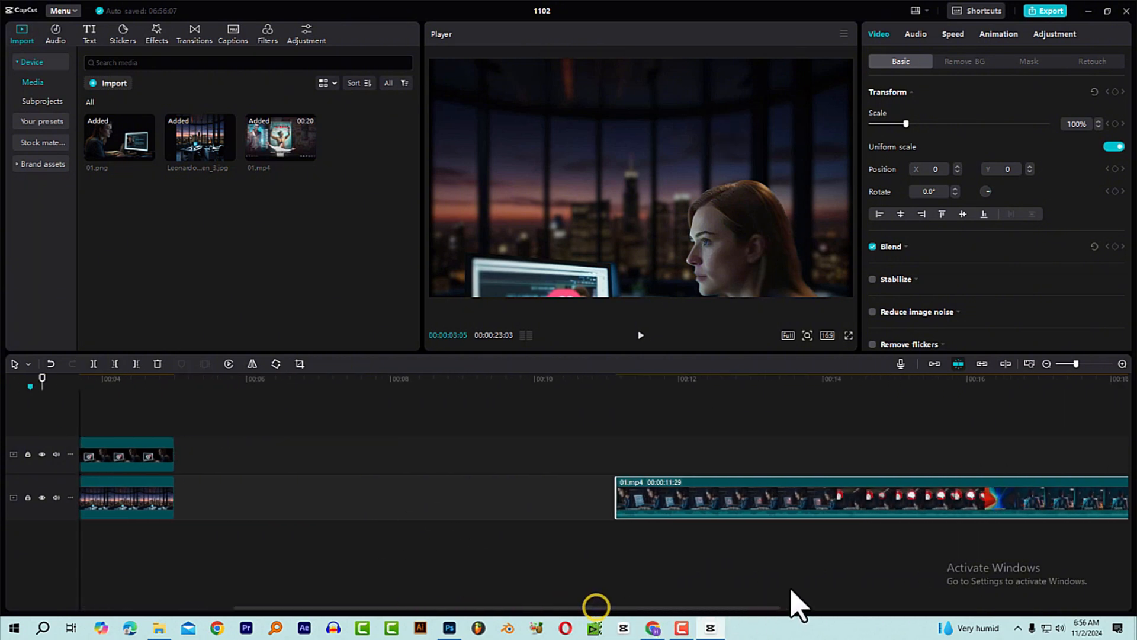
click(677, 381)
key(space)
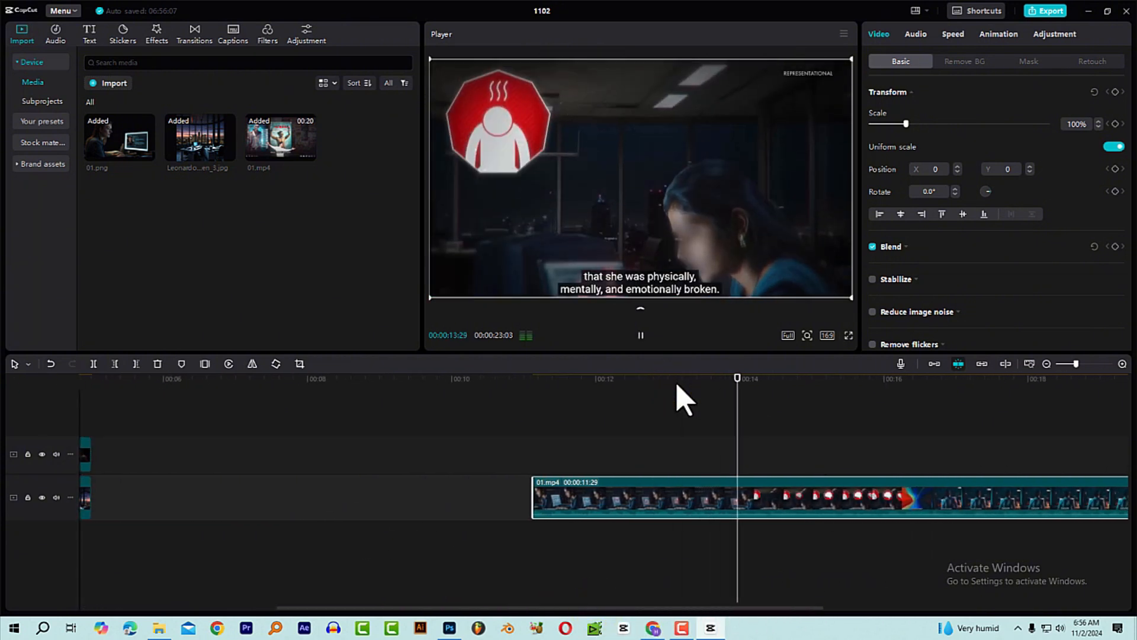
key(space)
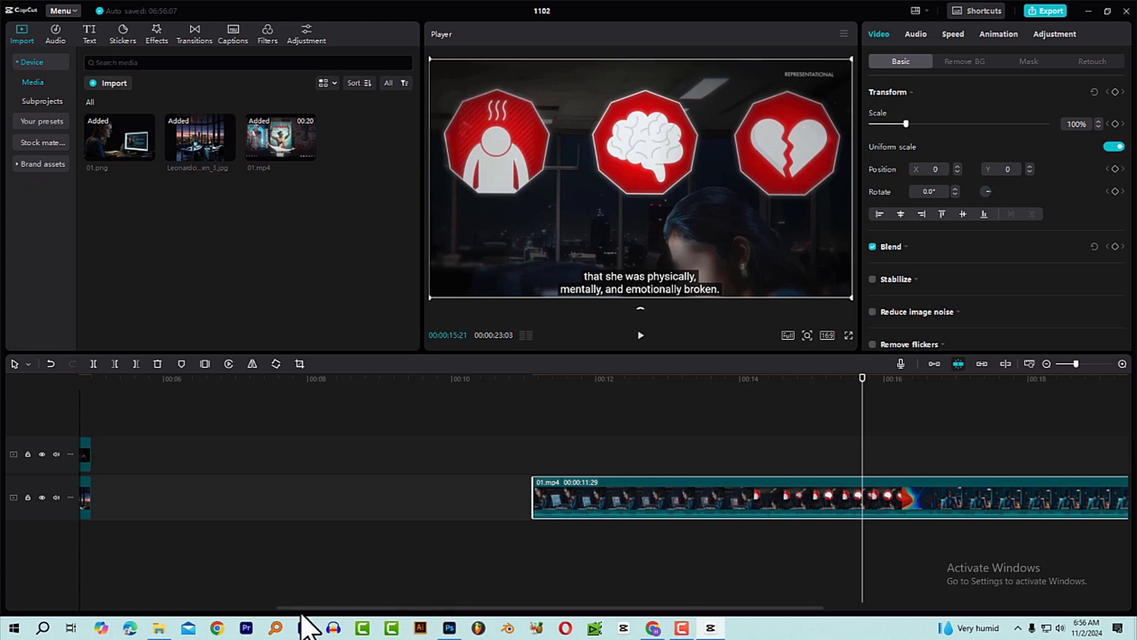
drag(299, 607, 124, 566)
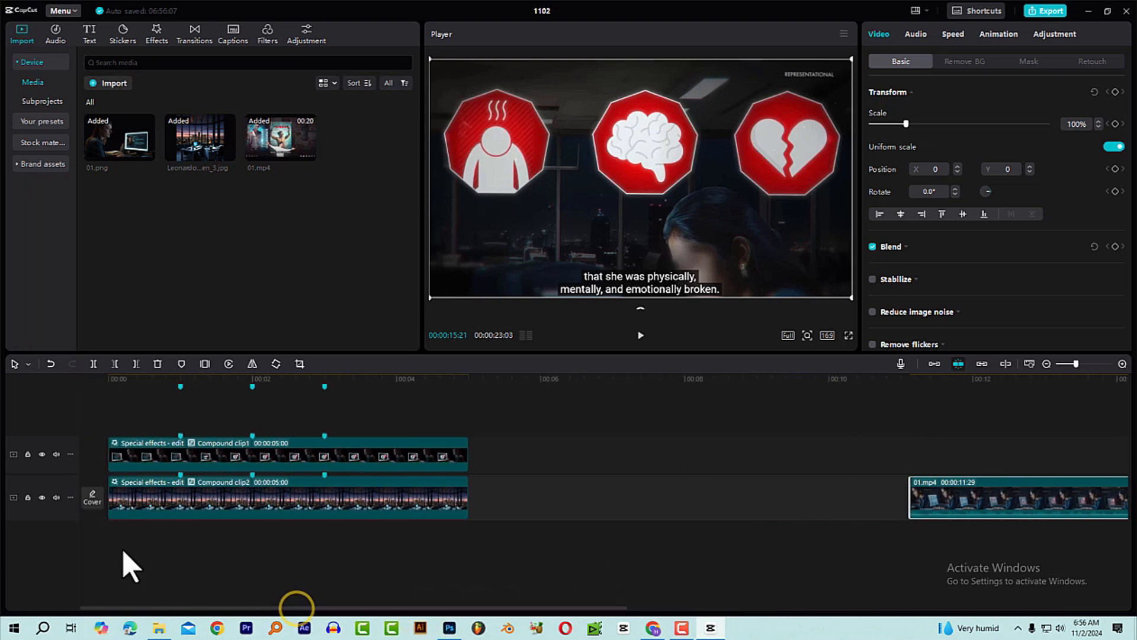
click(211, 381)
drag(212, 379, 282, 407)
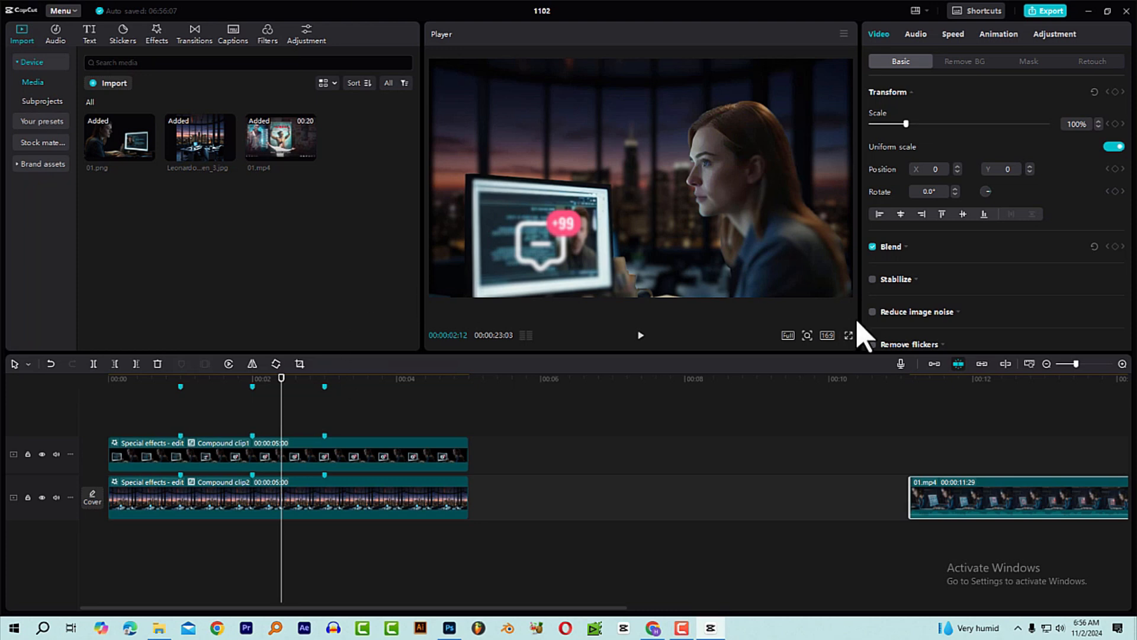
- Search the sticker library for "shape" and browse for a polygon badge
click(121, 35)
click(160, 60)
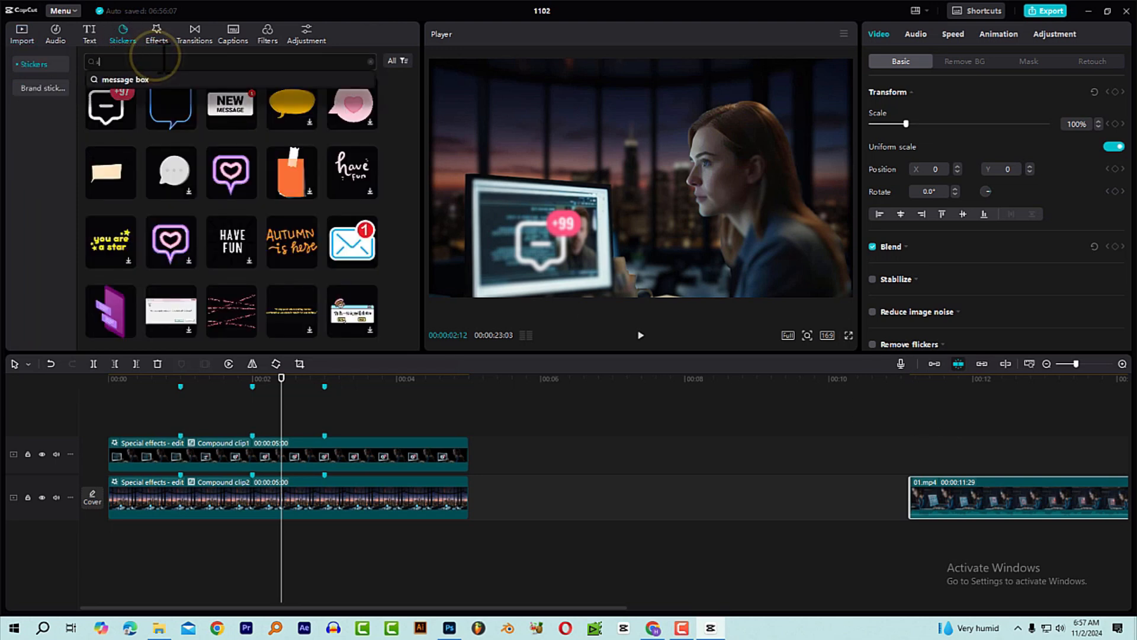
text(shape)
key(Return)
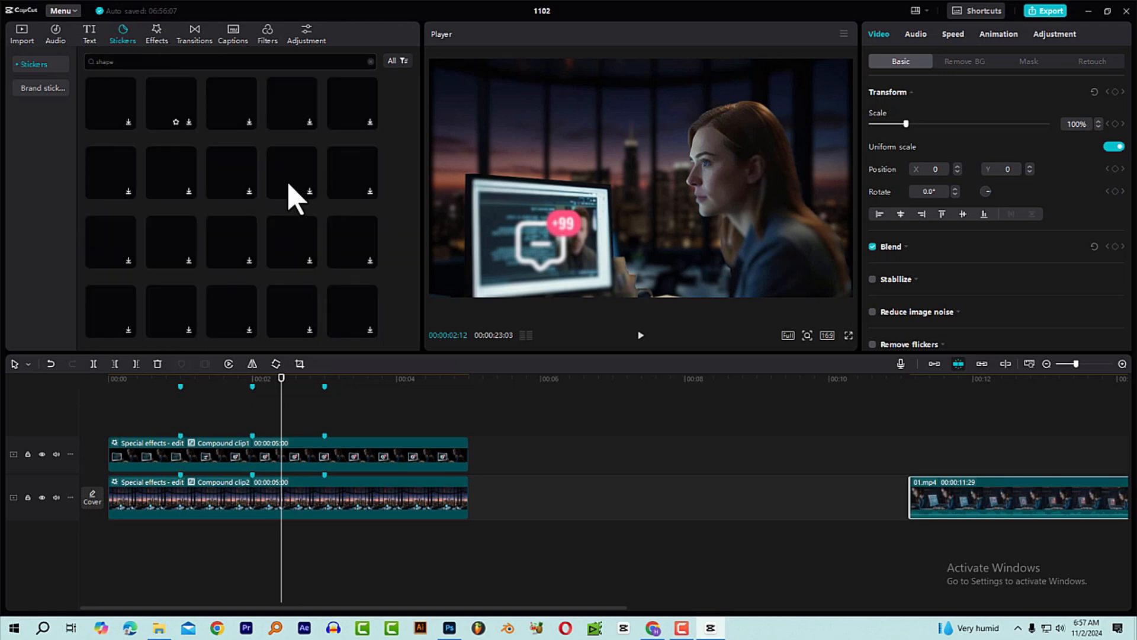
scroll(341, 195, down, 10)
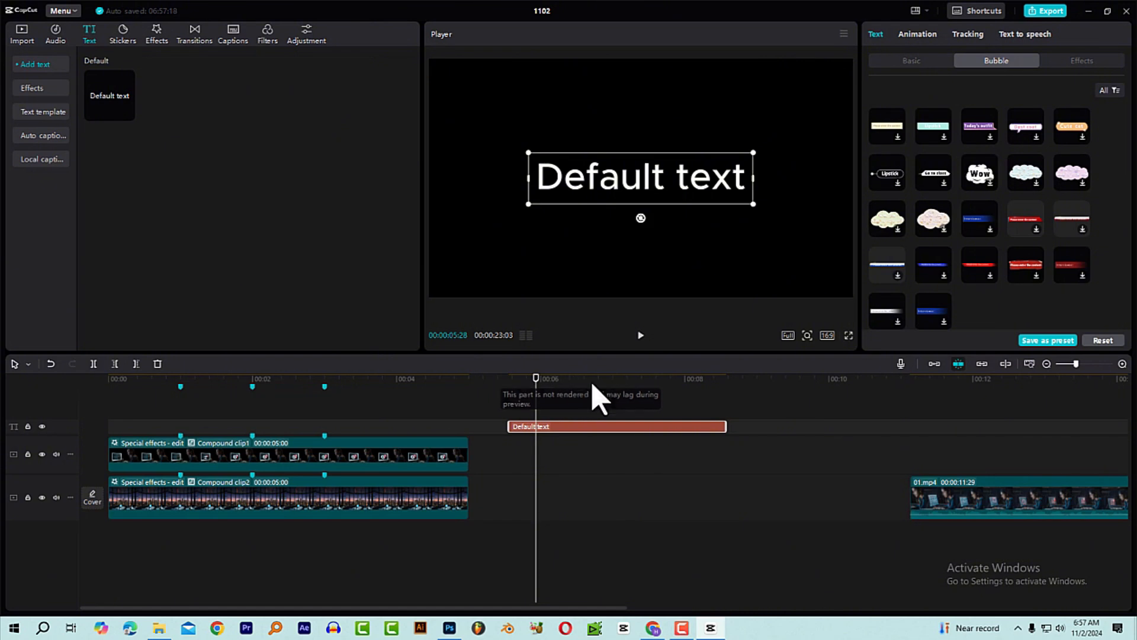
- Delete the default text clip and examine the red polygon badges in 01.mp4 at 00:00:14:24
key(Delete)
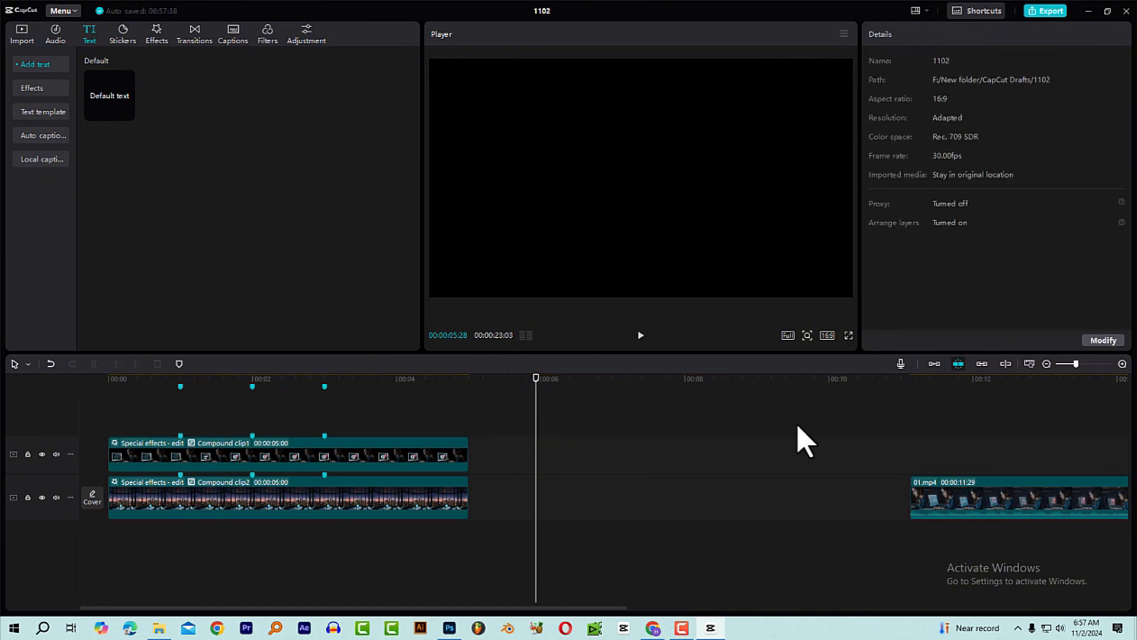
scroll(800, 437, down, 2)
click(883, 394)
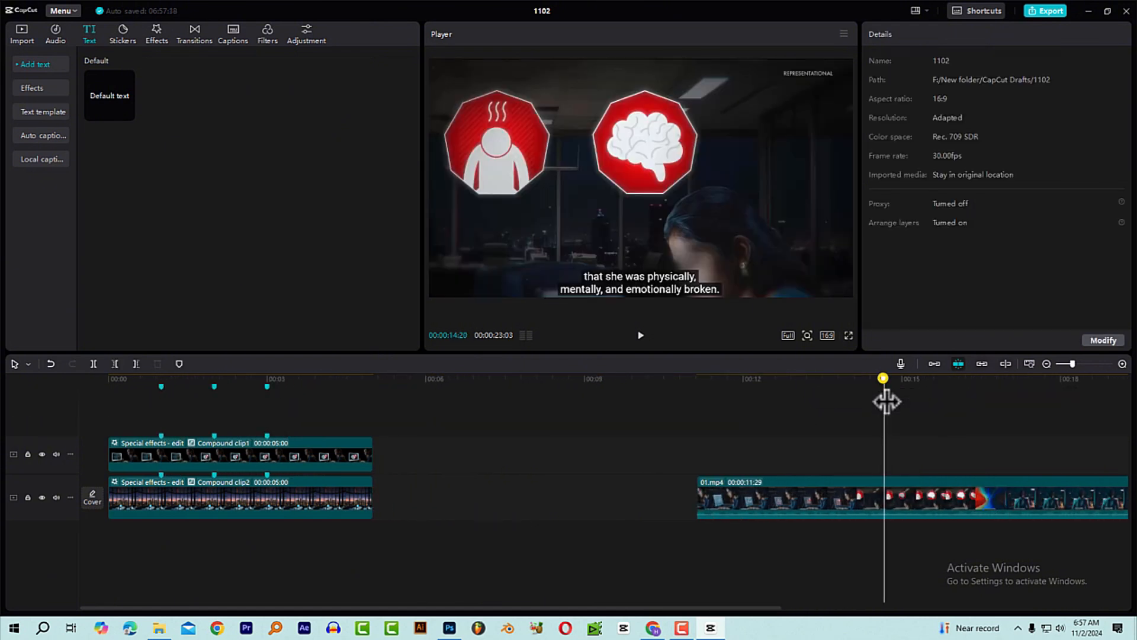
drag(886, 402, 892, 402)
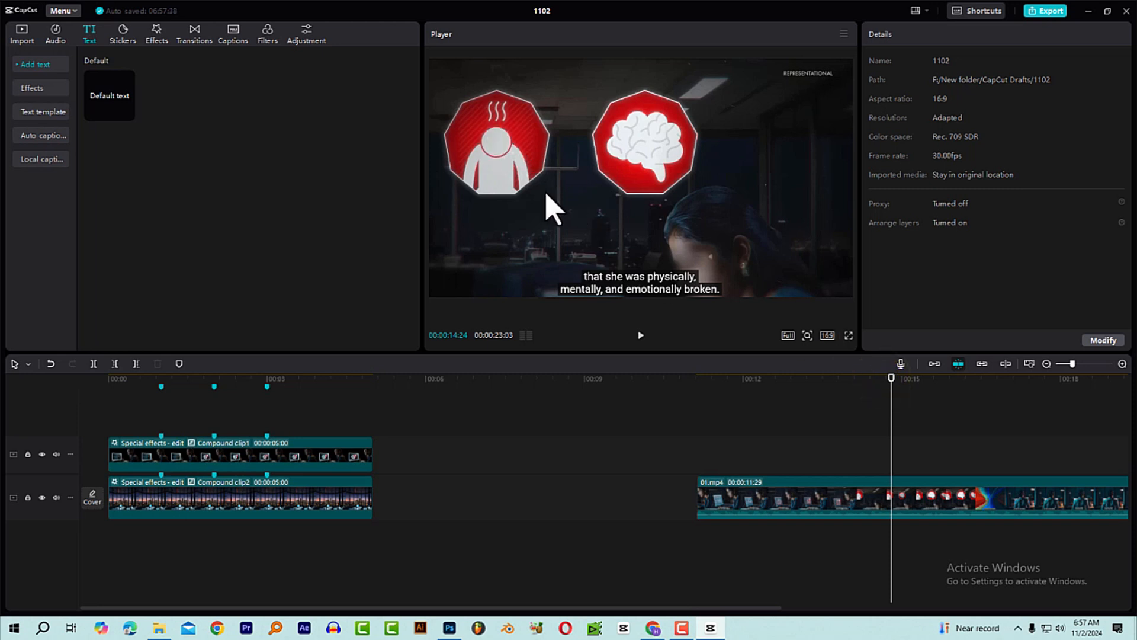
- Switch to Photoshop and create a new 1920 x 1080 px document at 72 ppi with a white background
click(450, 629)
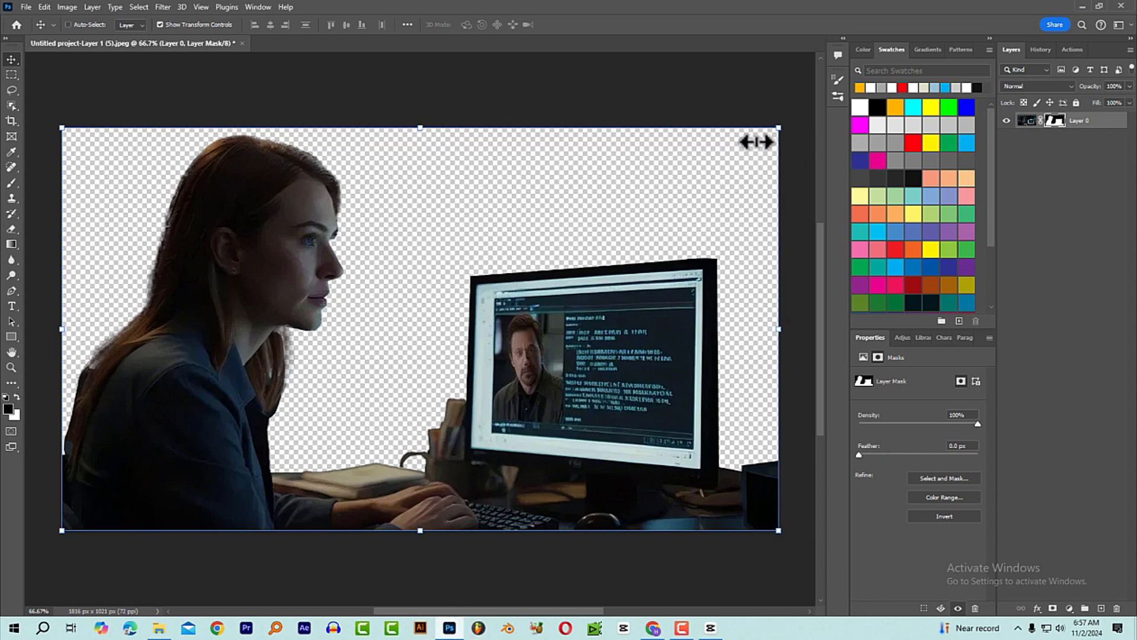
key(ctrl+n)
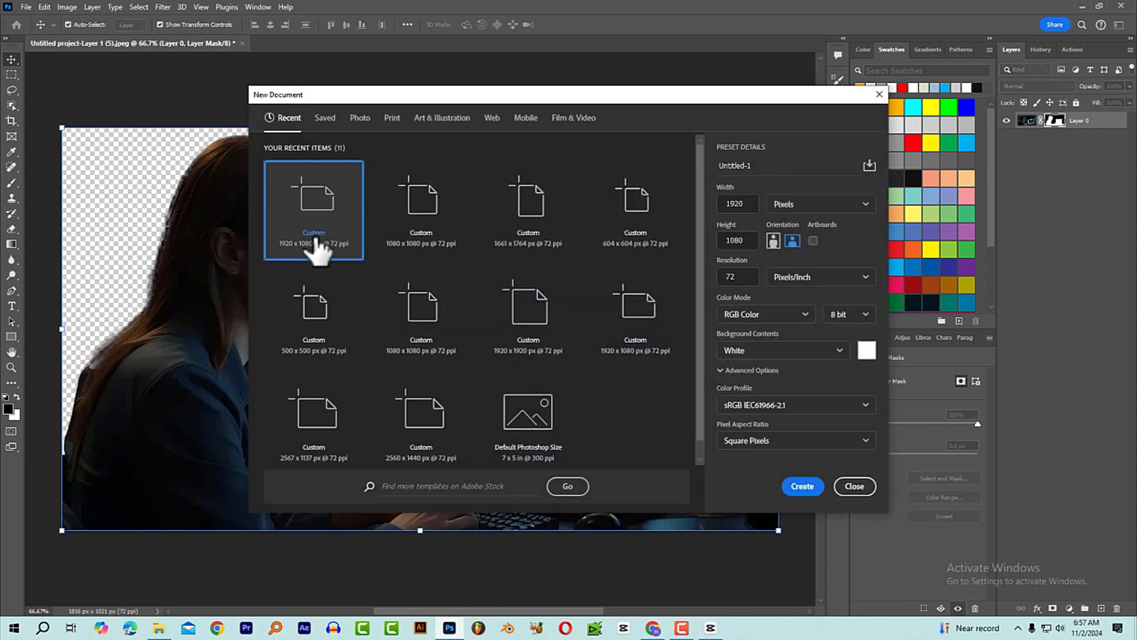
double_click(316, 234)
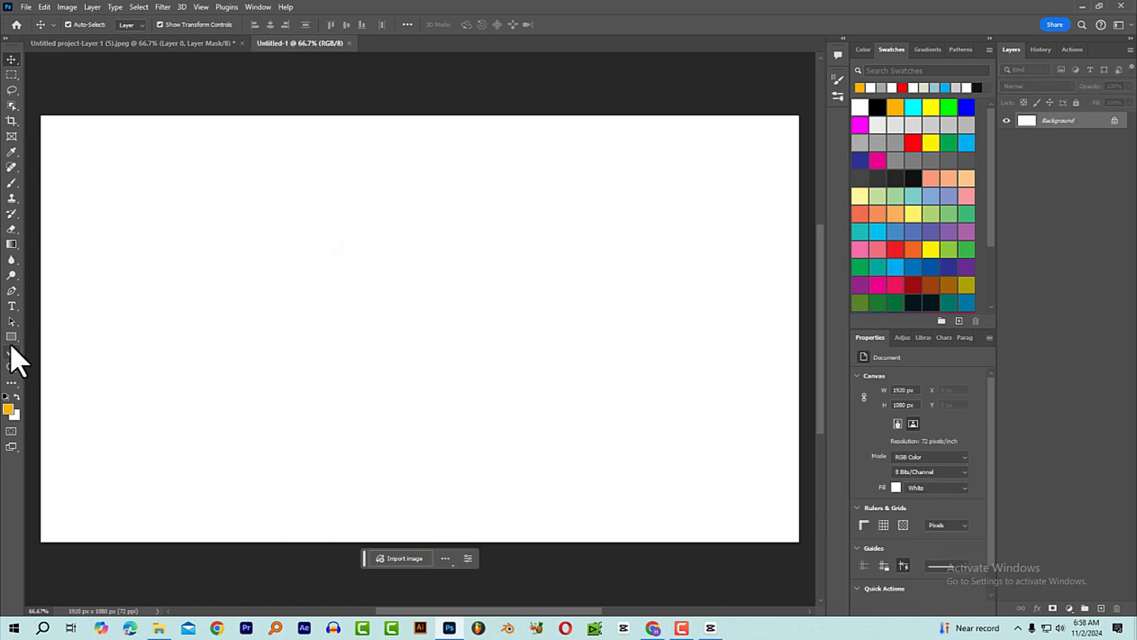
- Draw a nine-sided polygon shape about 796 x 784 px with the Polygon tool
click(9, 337)
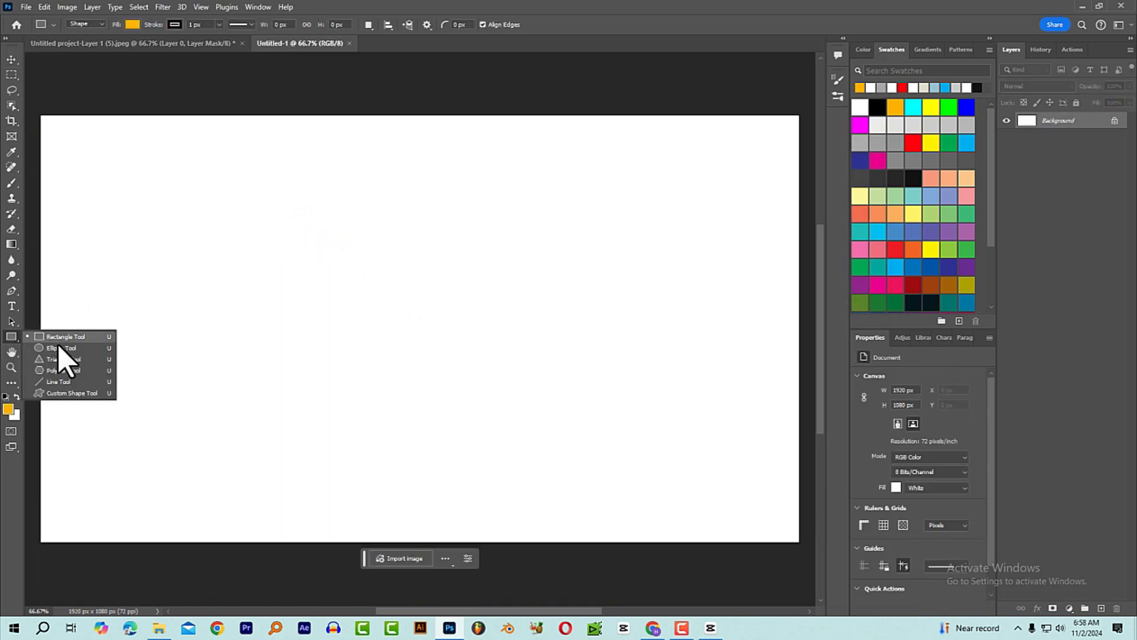
click(89, 371)
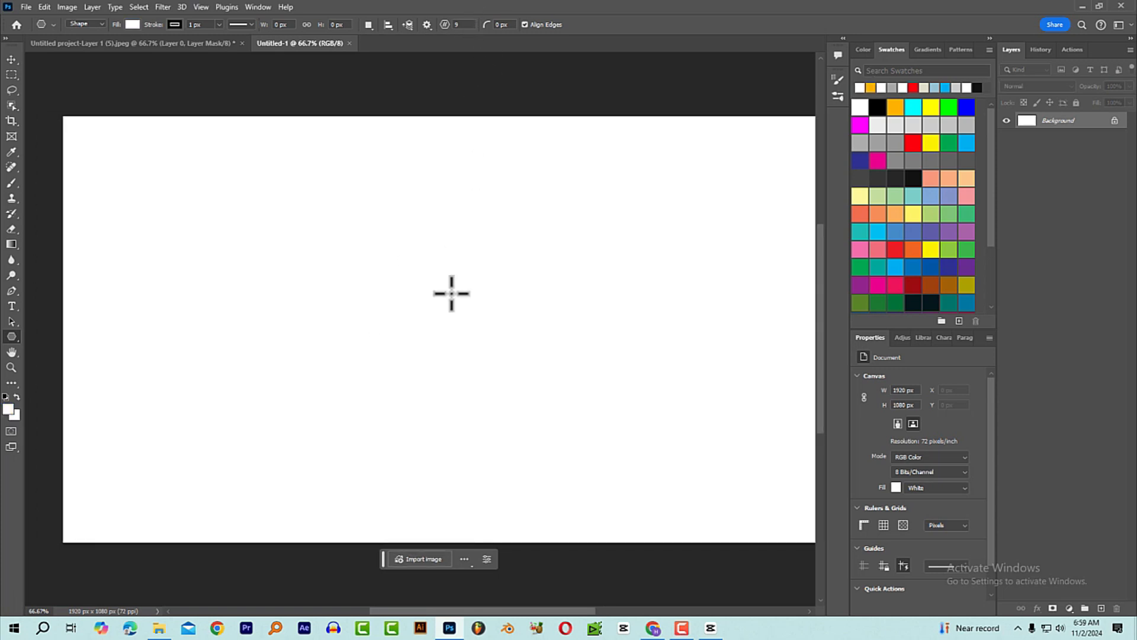
drag(406, 240, 647, 399)
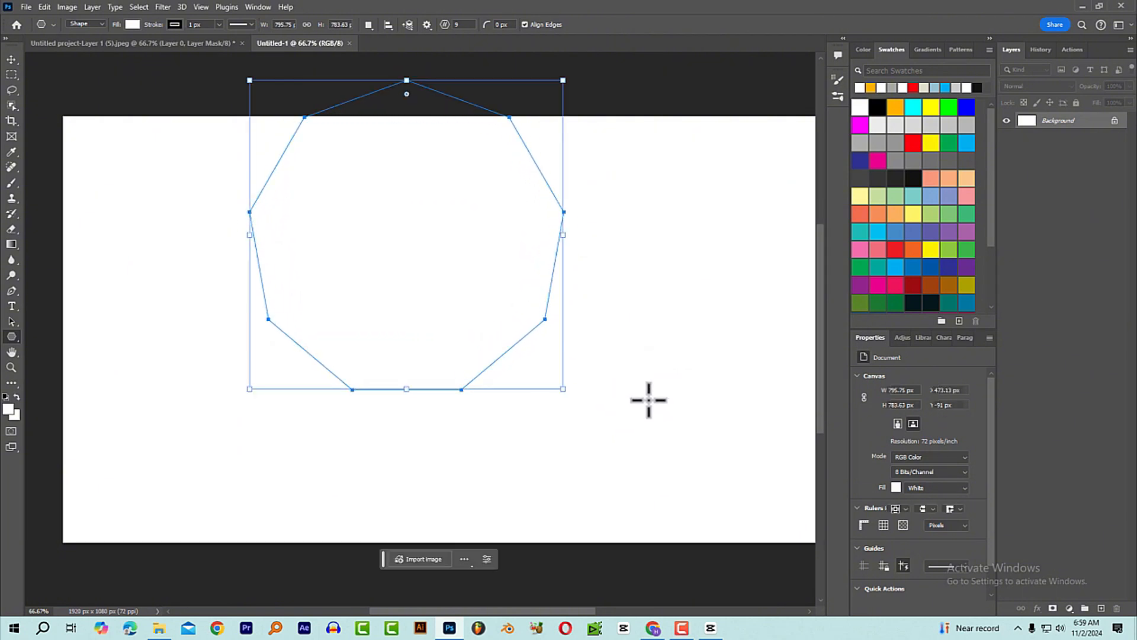
- Move the polygon fully onto the canvas at about X 587, Y 52 px and fill it with red
click(11, 59)
drag(435, 210, 480, 266)
click(911, 145)
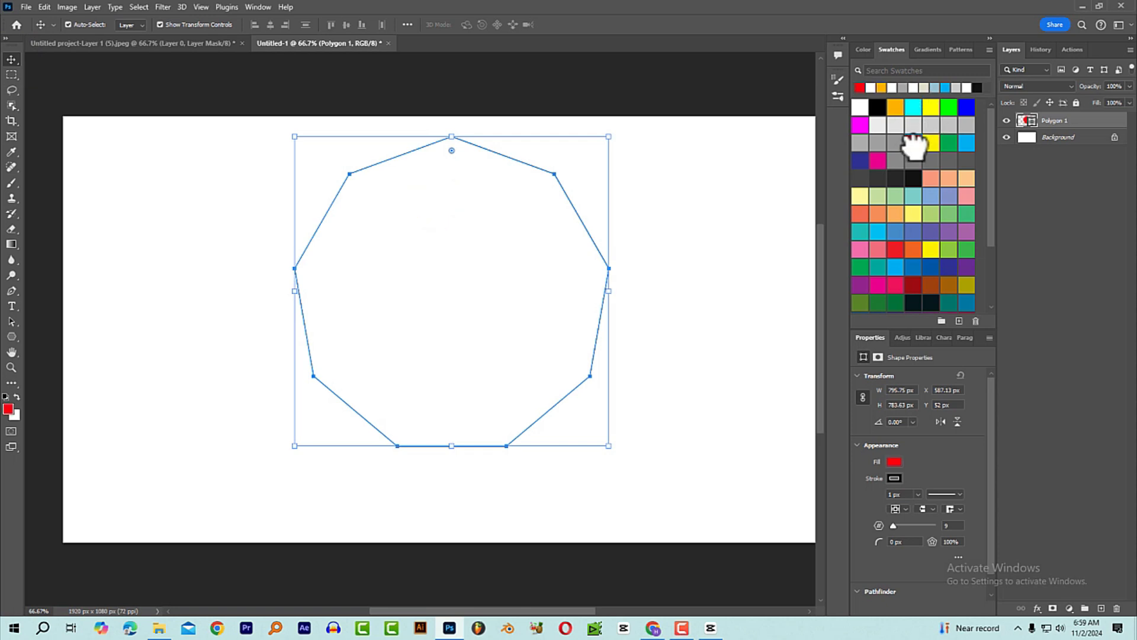
- Give the red polygon a 34.56 px white stroke and reposition it to about X 562, Y 148 px
key(u)
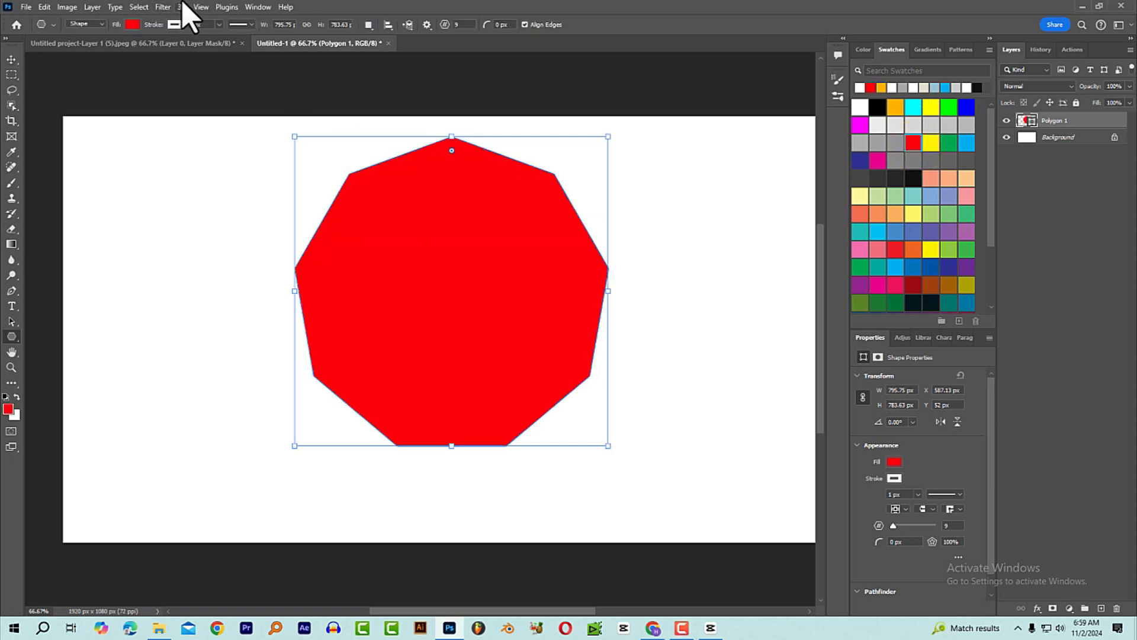
click(176, 25)
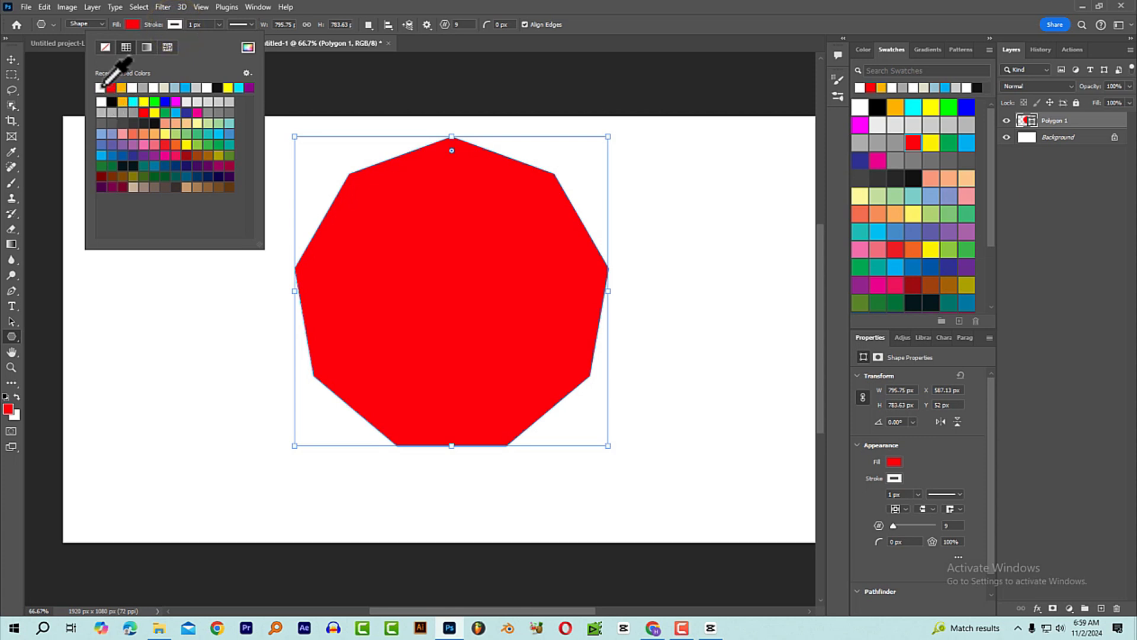
click(219, 24)
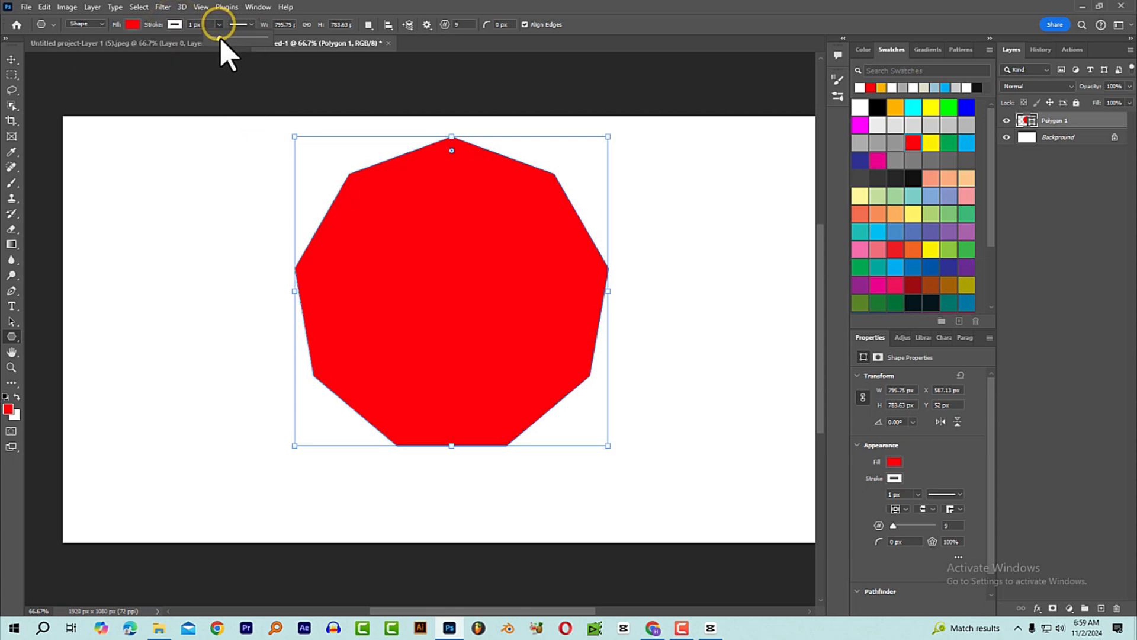
drag(220, 39, 250, 48)
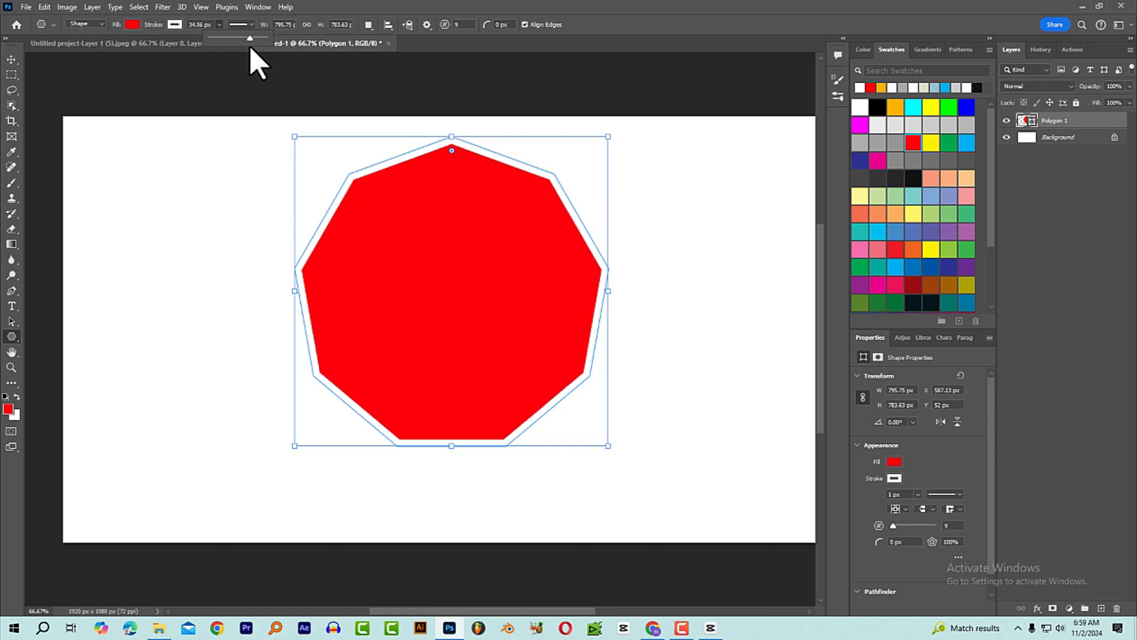
click(13, 61)
drag(424, 259, 458, 294)
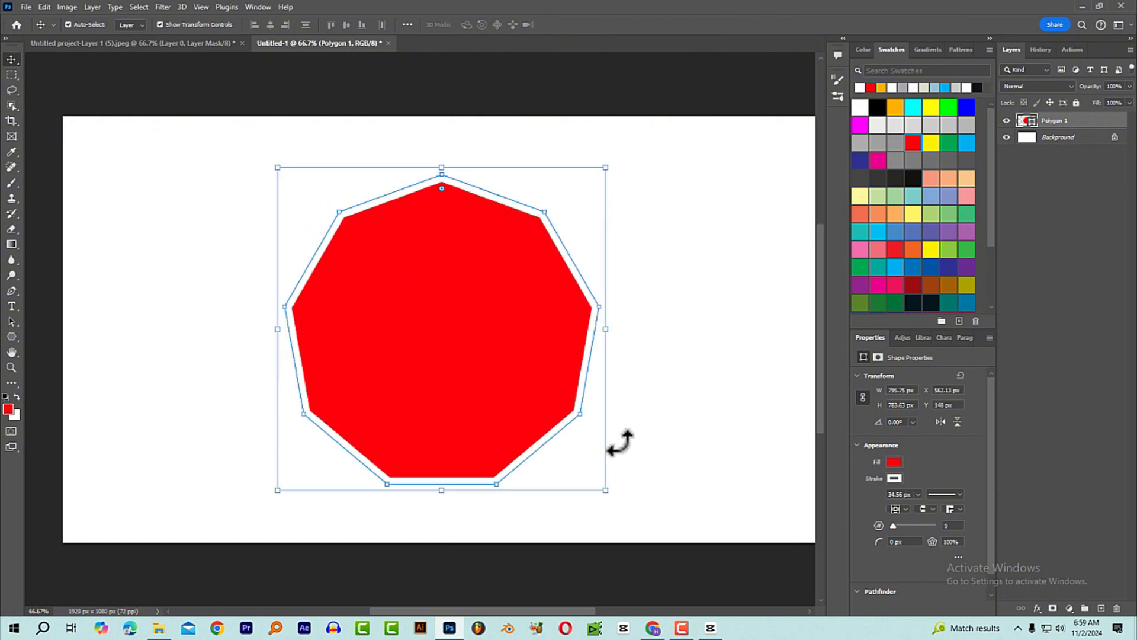
- Hide the Background layer and reduce the red polygon's white stroke to 16.61 px
click(1007, 138)
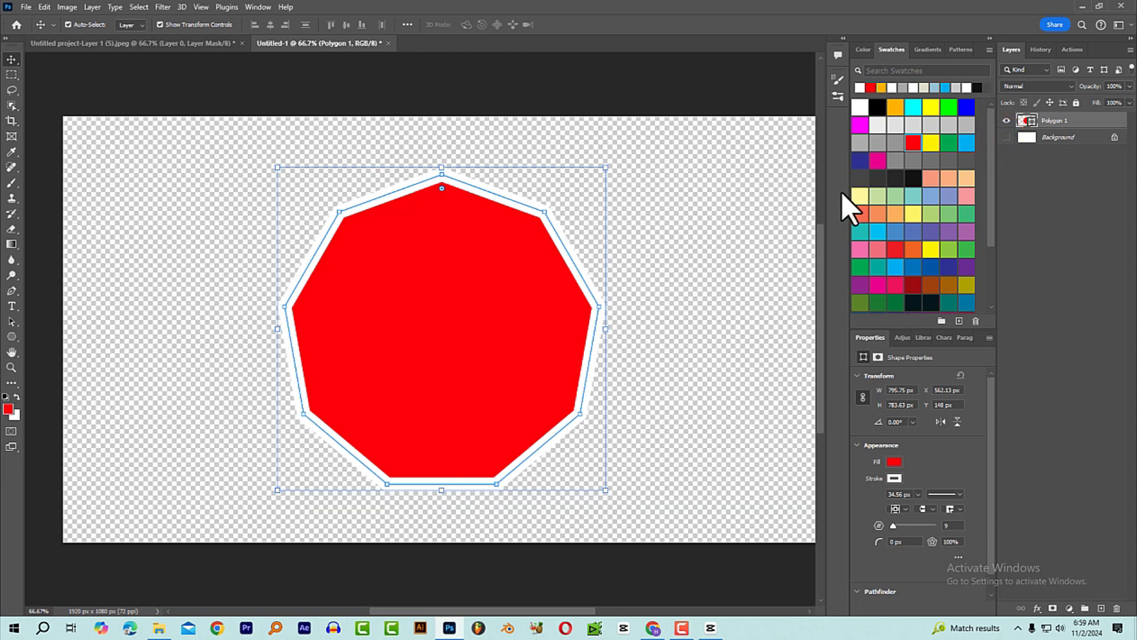
click(718, 231)
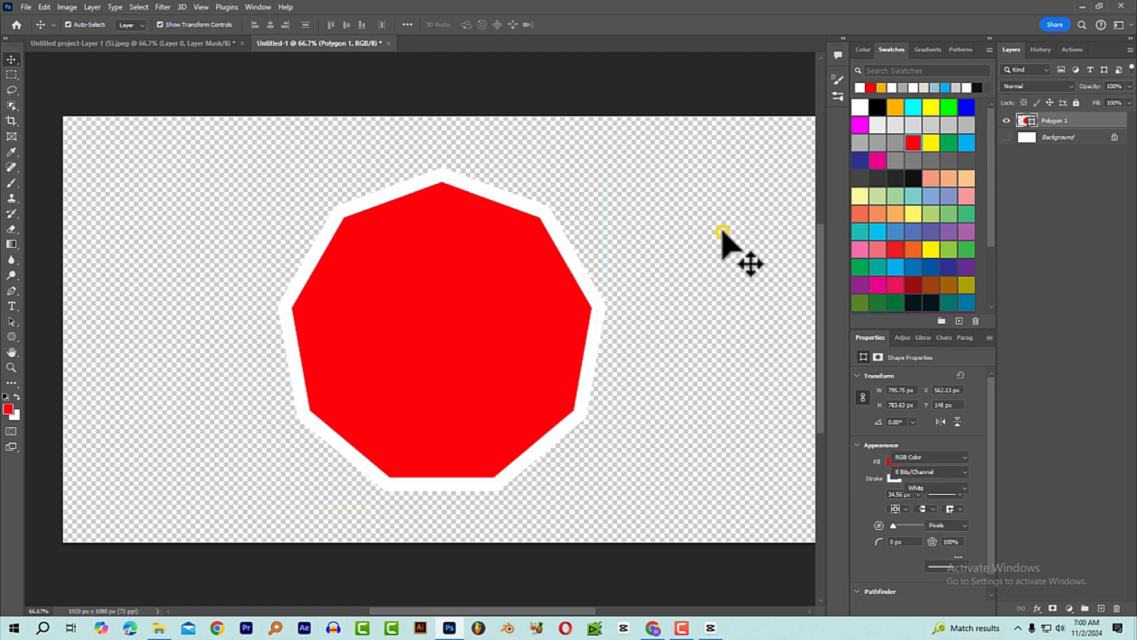
click(476, 368)
click(10, 337)
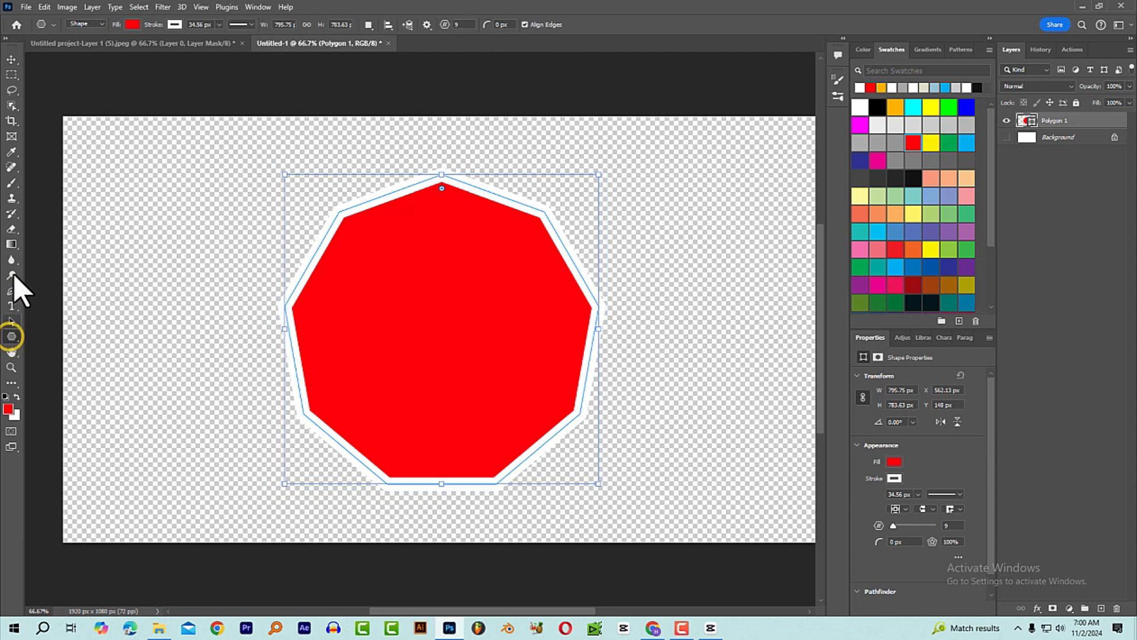
drag(217, 38, 203, 38)
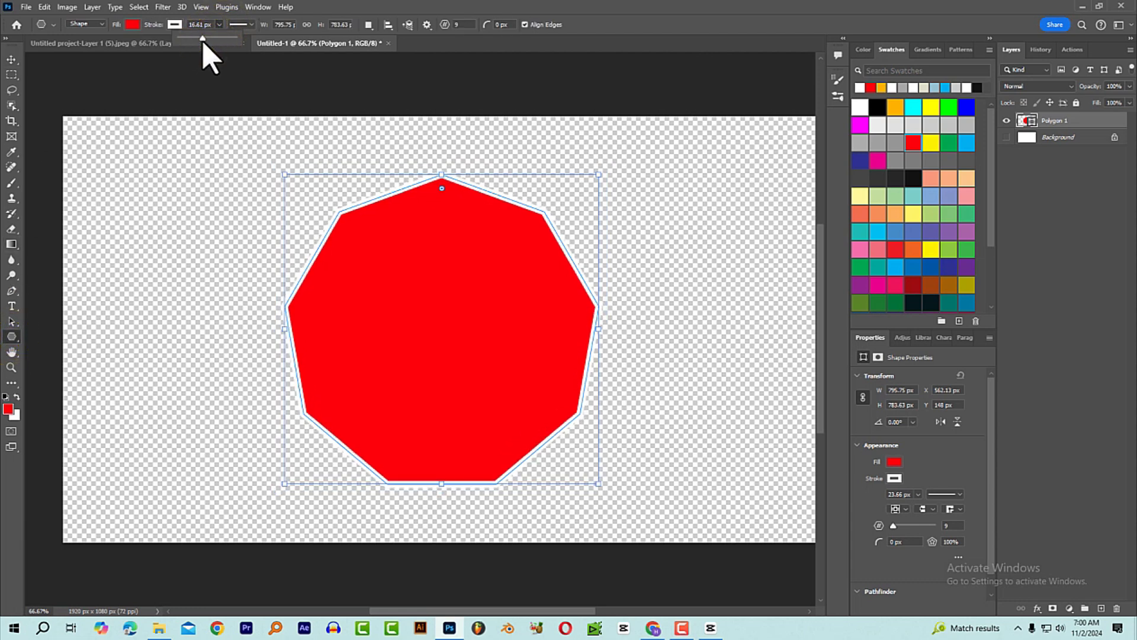
click(11, 59)
click(249, 124)
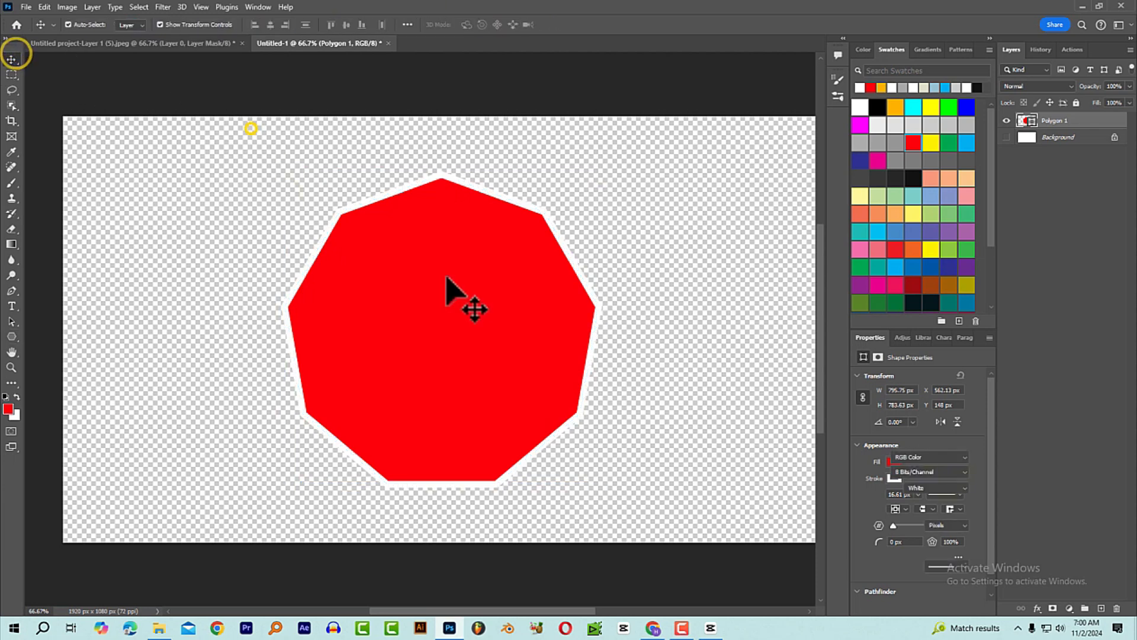
- Add a Gradient Overlay layer style to the red polygon and set its blend mode to Darken
click(503, 312)
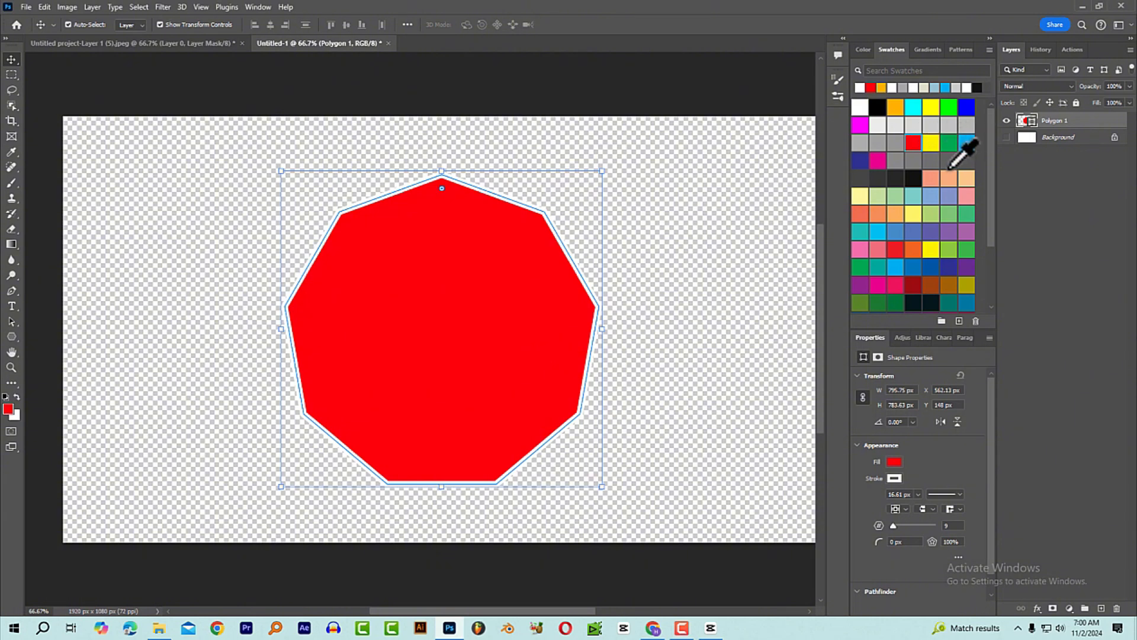
right_click(1061, 119)
click(1065, 119)
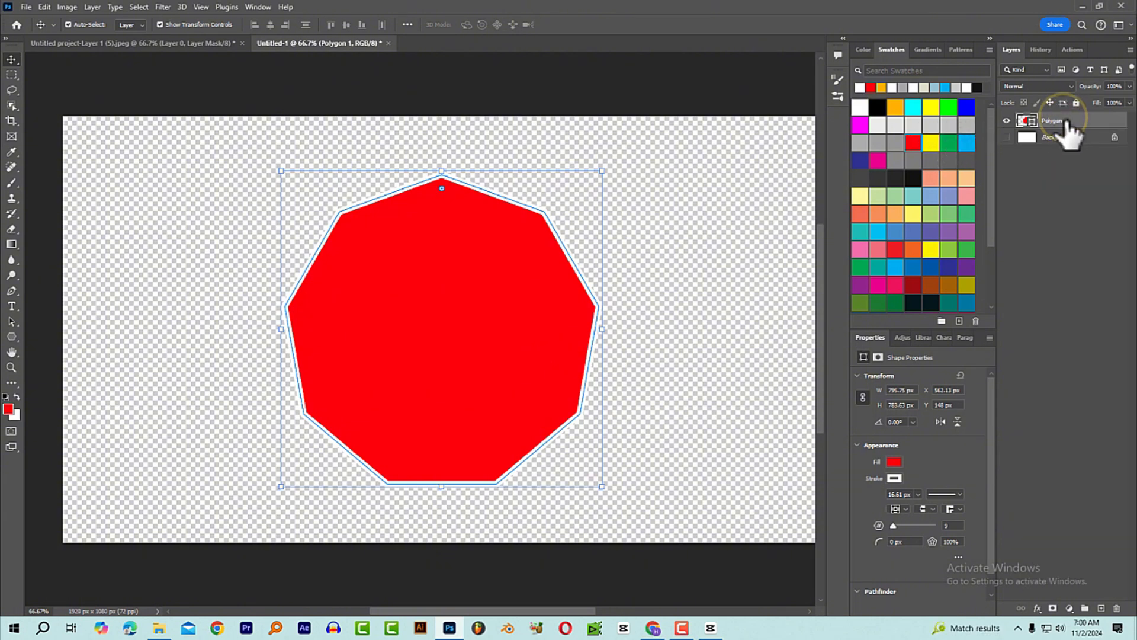
right_click(1070, 122)
click(1092, 128)
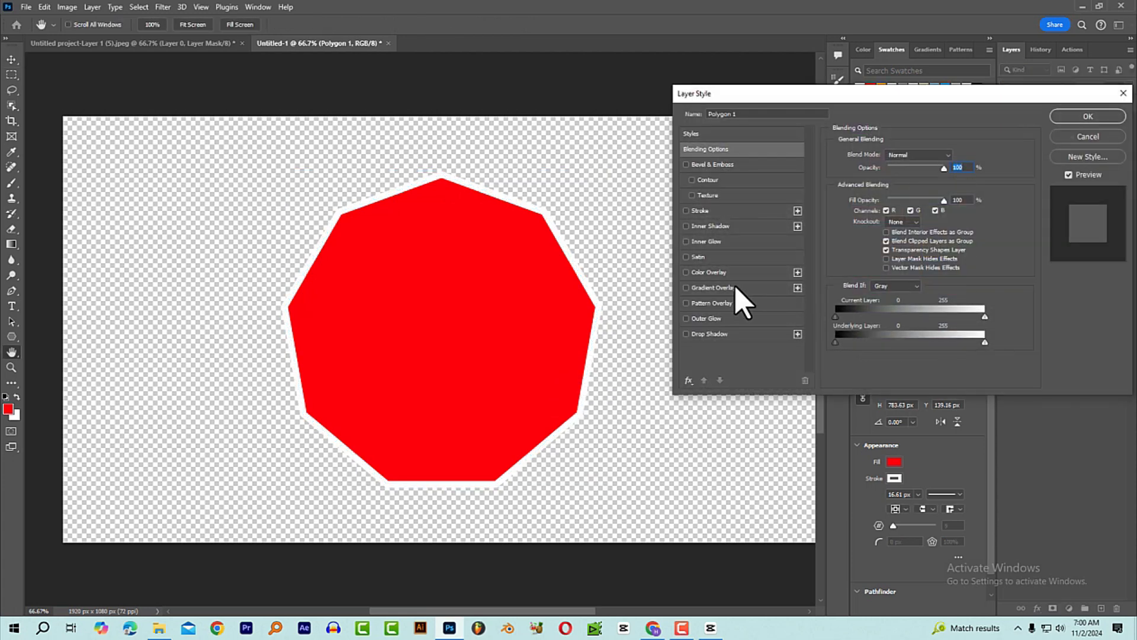
click(733, 289)
click(887, 104)
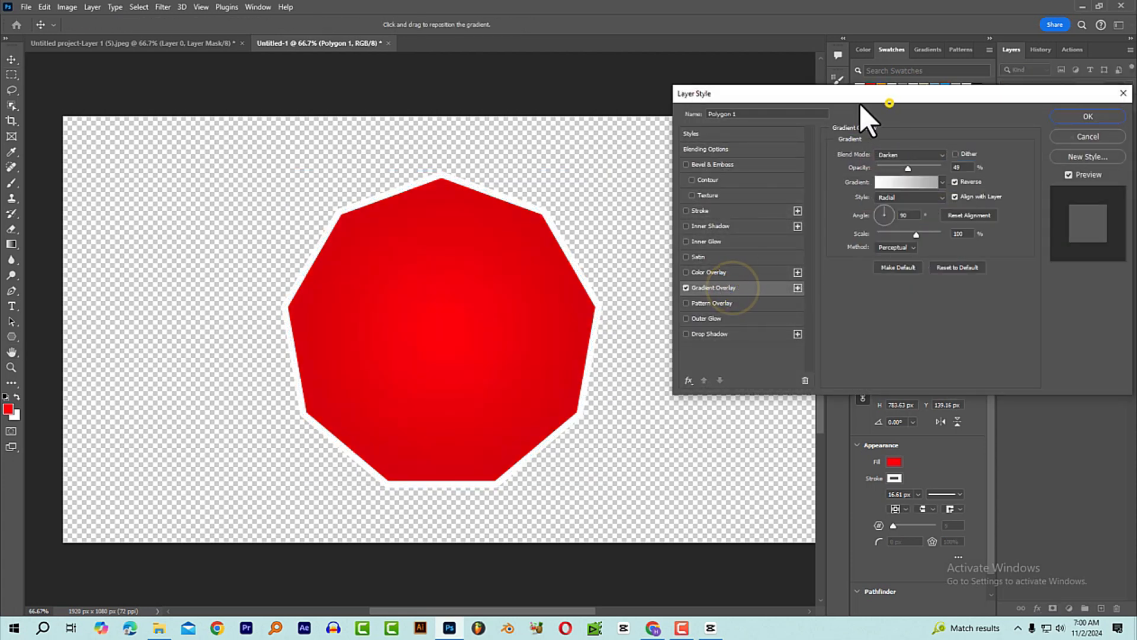
click(905, 155)
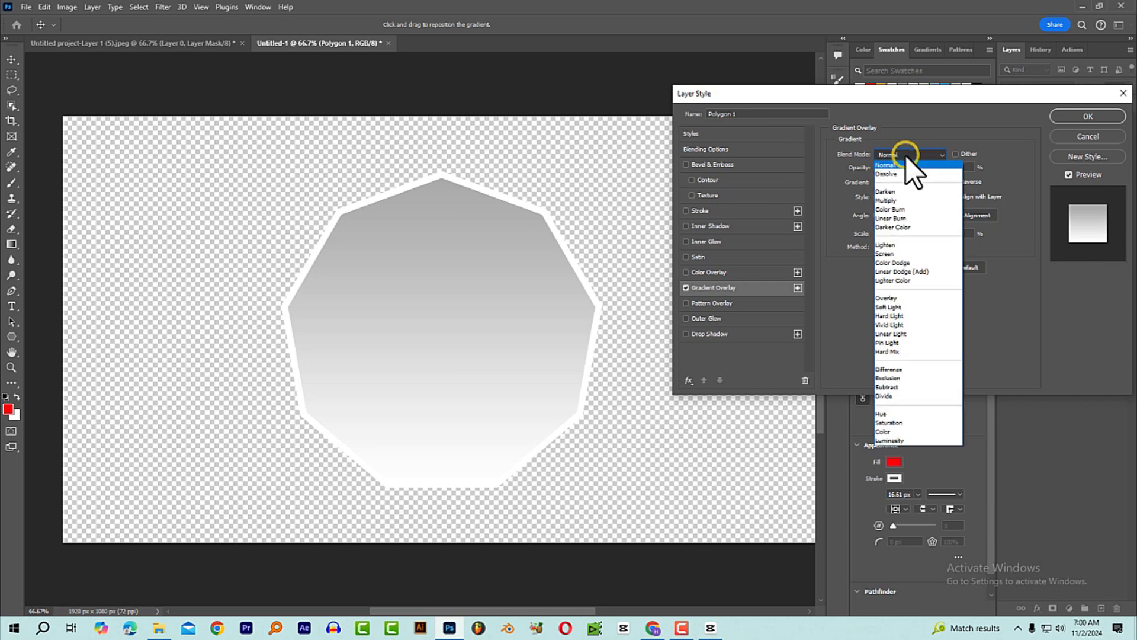
click(901, 189)
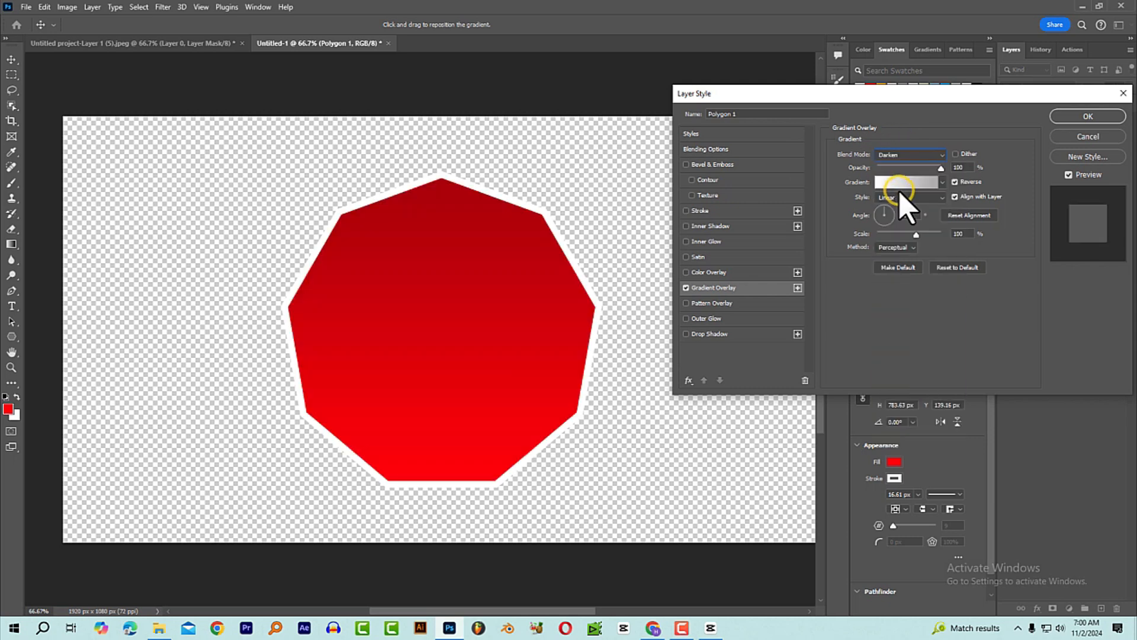
- Change the overlay's gradient to the Black, White preset from the Basics group
click(894, 184)
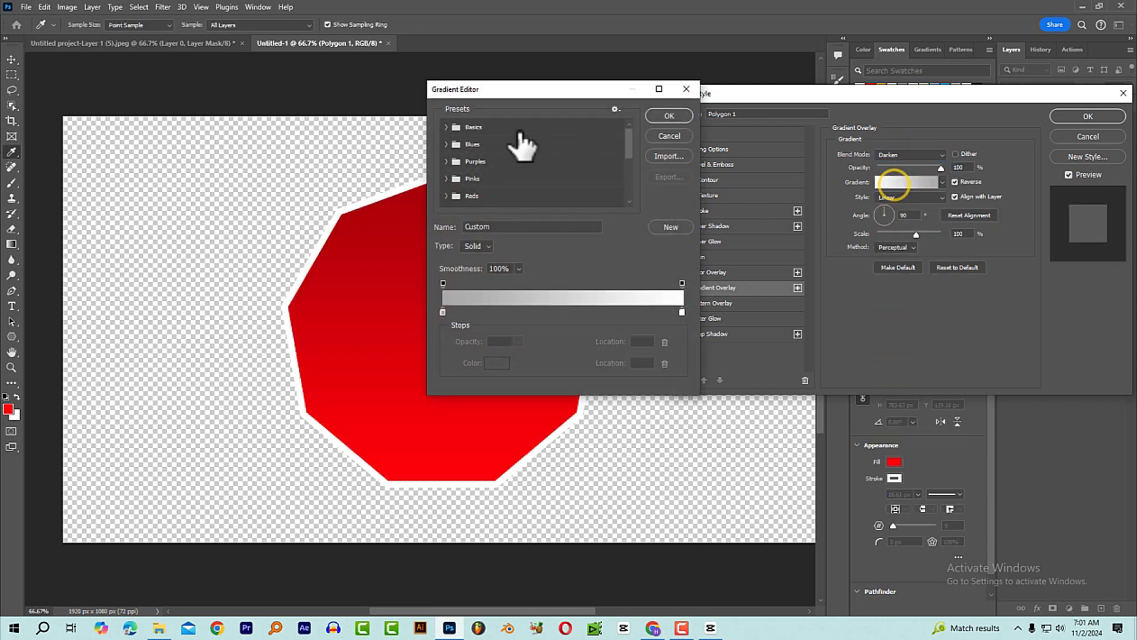
click(448, 126)
click(499, 146)
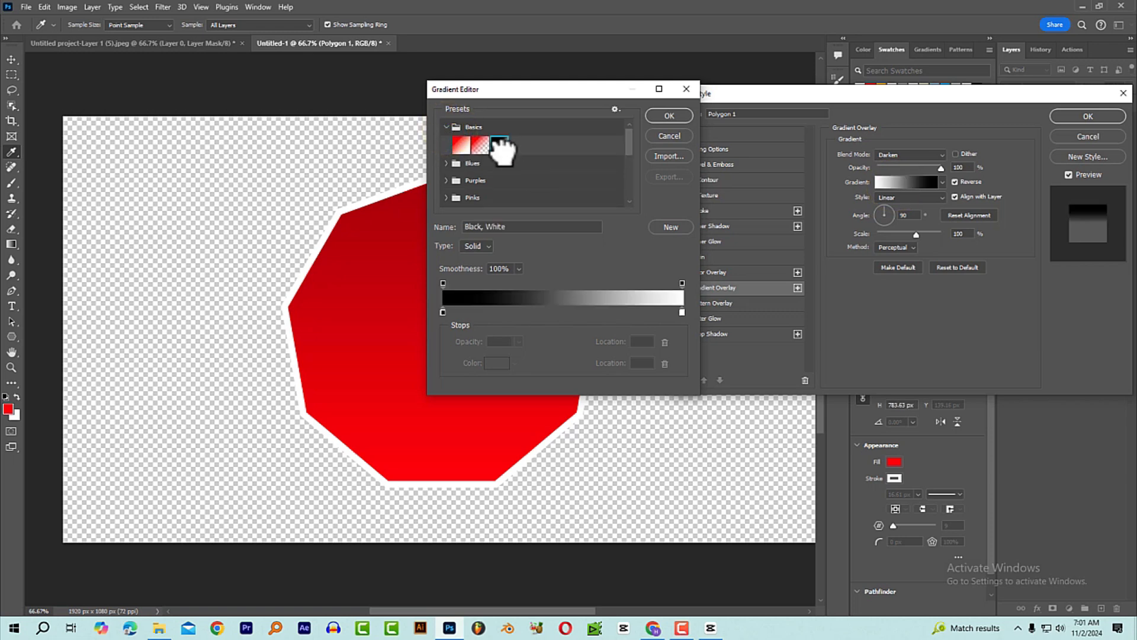
click(669, 115)
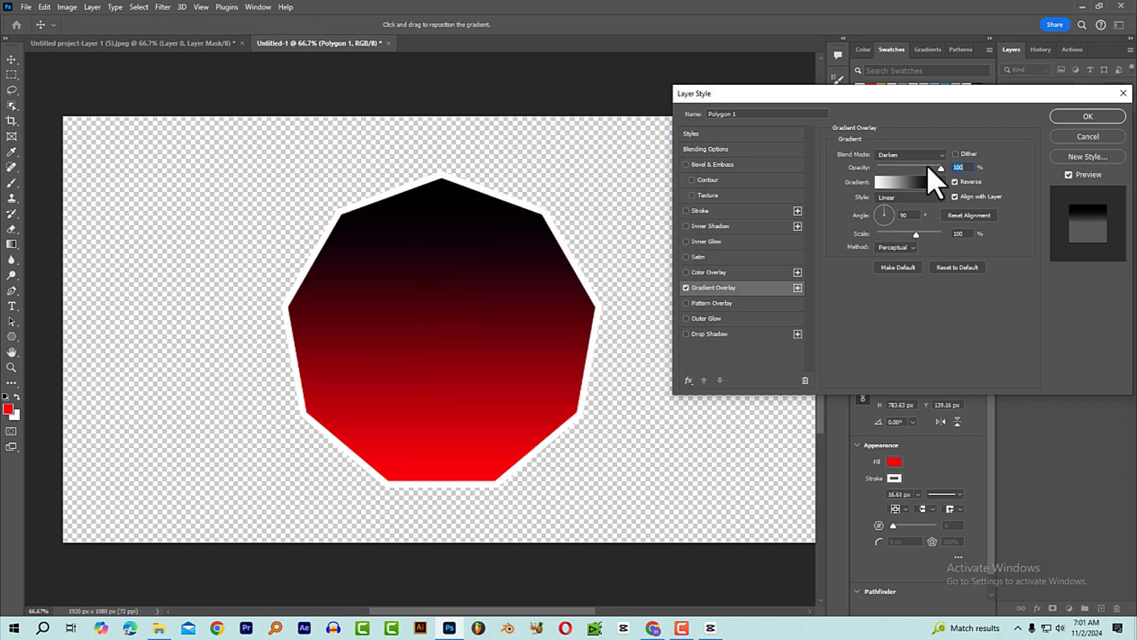
- Set the polygon's gradient overlay to Radial style with 28% opacity and apply the layer style
drag(928, 167, 893, 171)
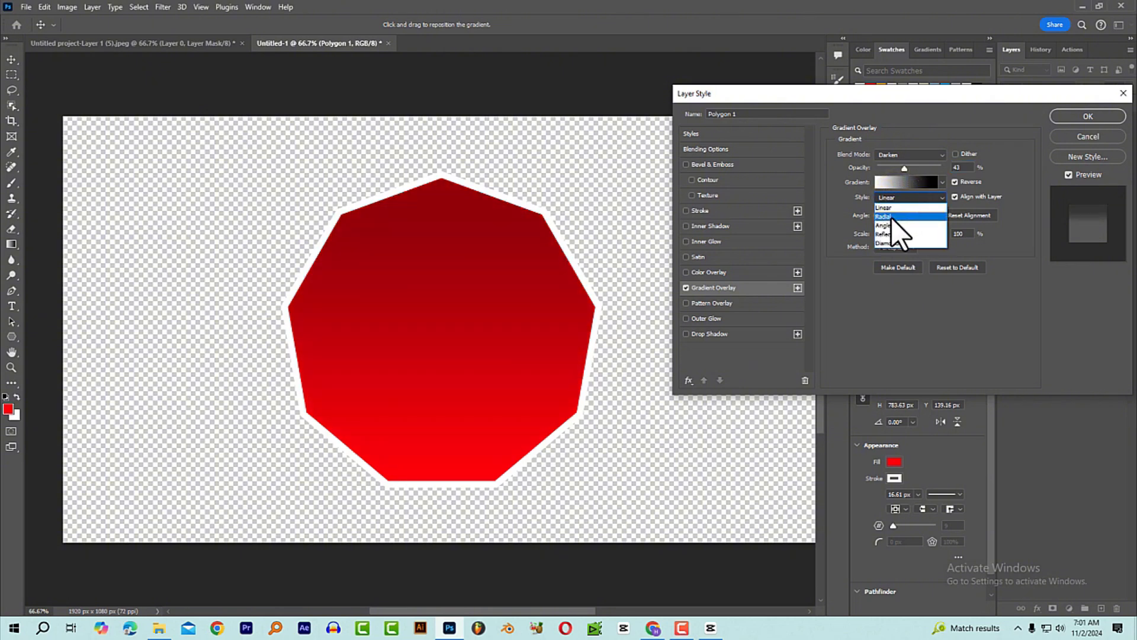
click(890, 218)
drag(904, 168, 895, 168)
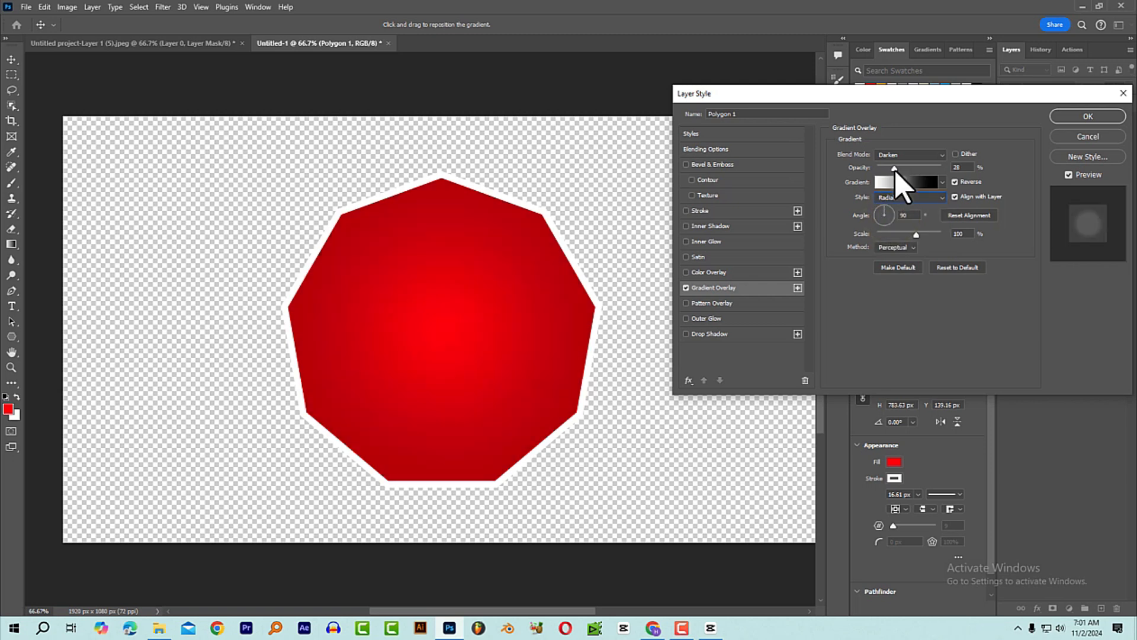
click(1099, 116)
click(718, 285)
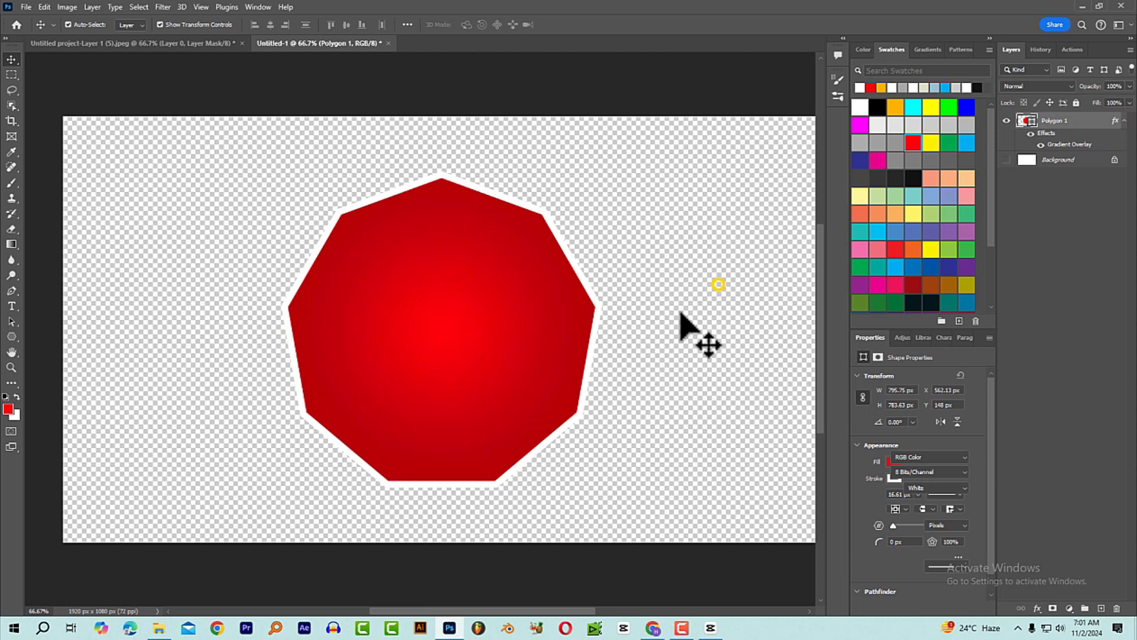
click(525, 331)
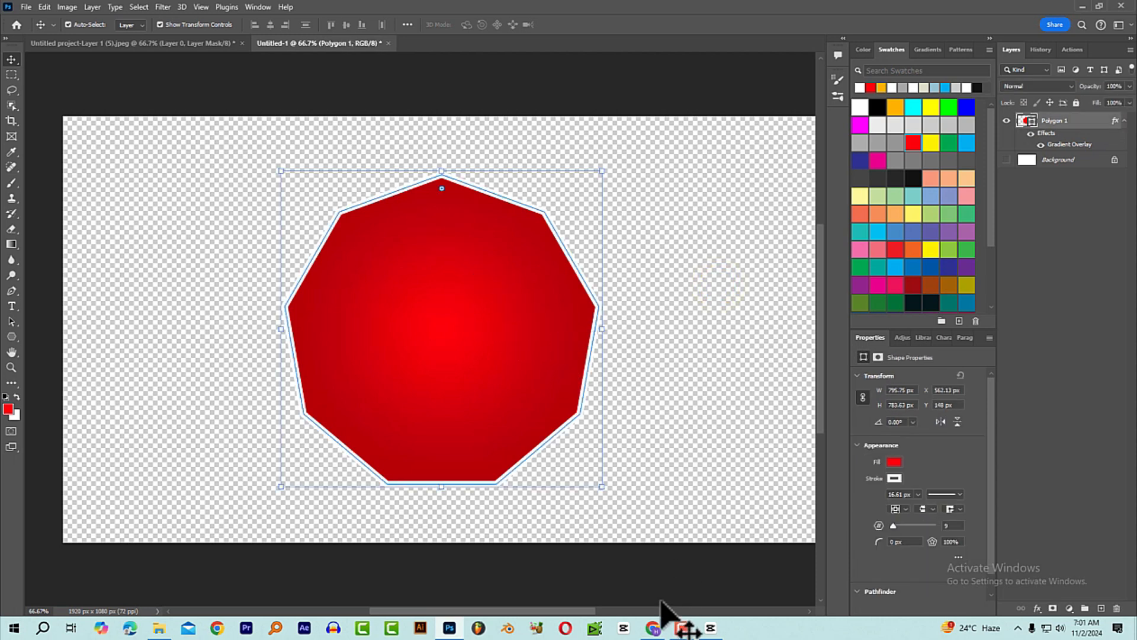
- Switch to the browser and look over the Freepik icon results for "helth"
click(654, 629)
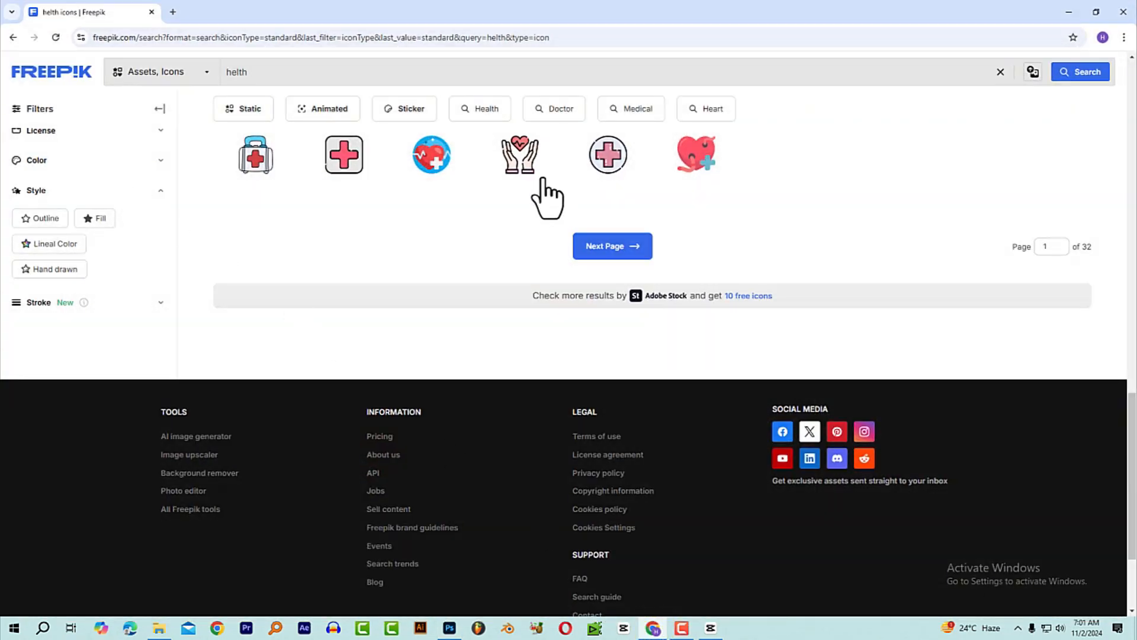
scroll(545, 199, up, 15)
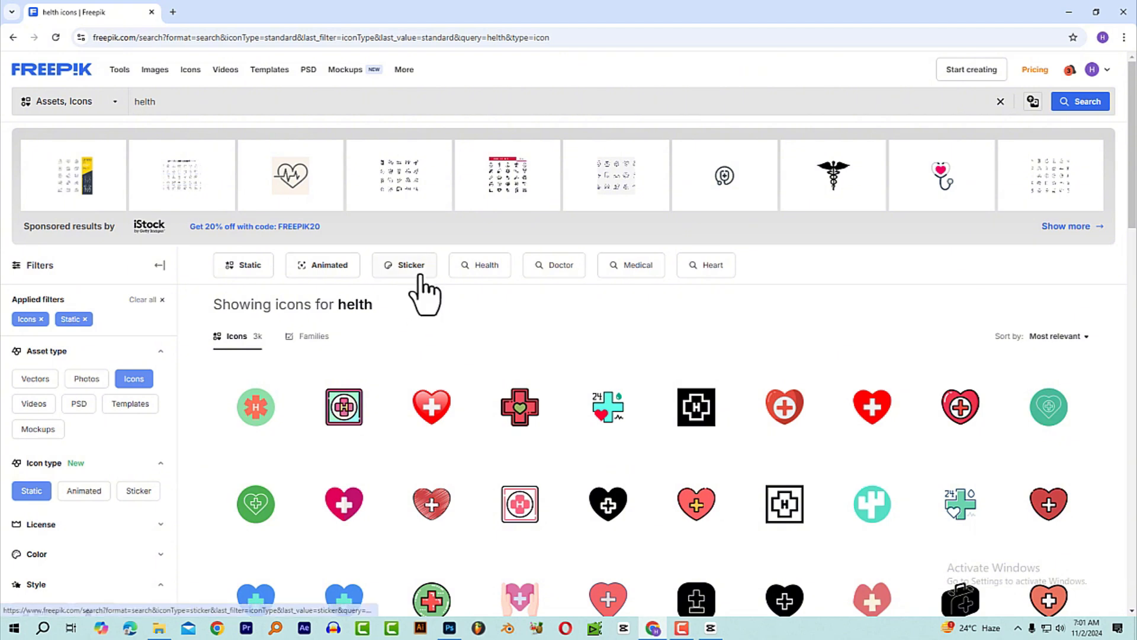
click(121, 71)
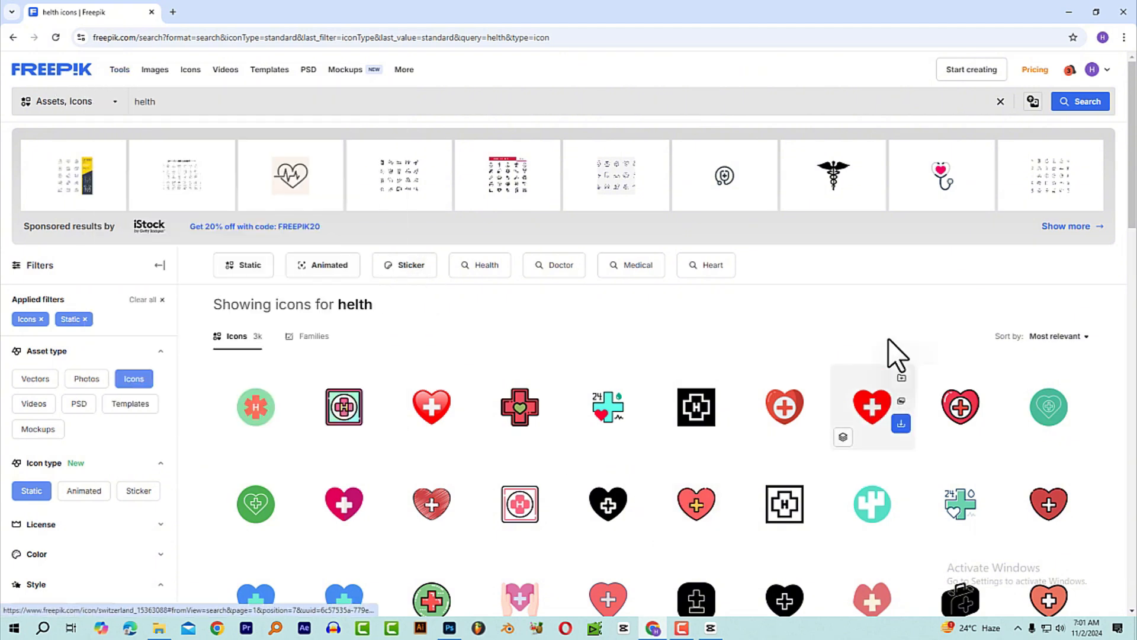
mouse_move(844, 384)
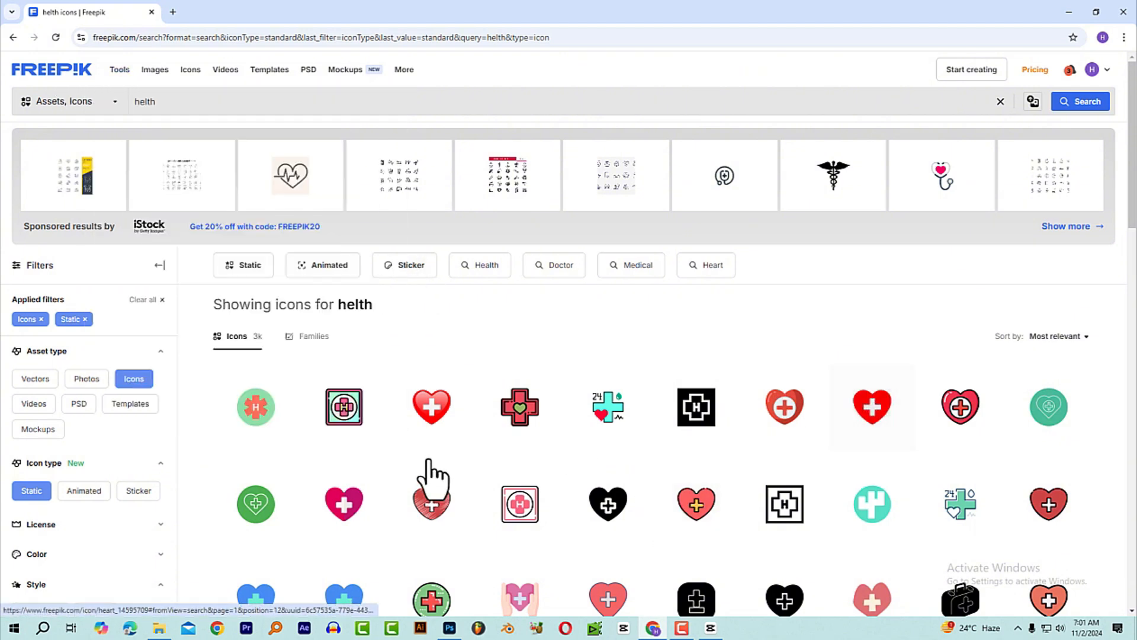
- Place the tired_12015694 icon from the project folder into the Photoshop badge document, scaled to 124.80% and centred on the canvas
key(alt+Tab)
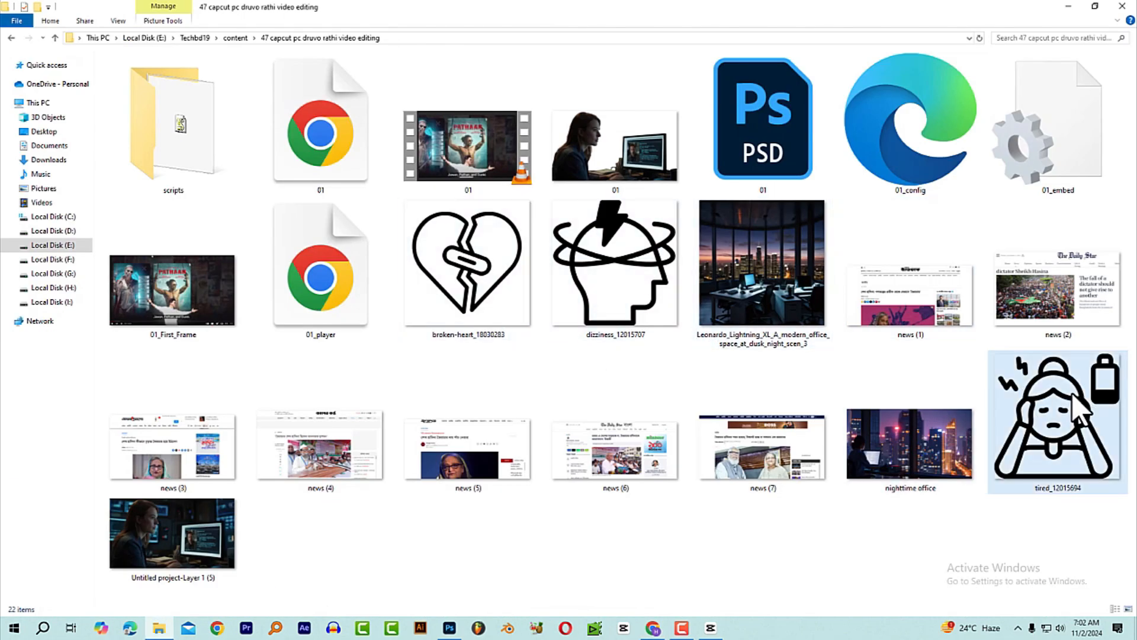
drag(1049, 435, 472, 343)
key(alt+Tab)
key(Tab)
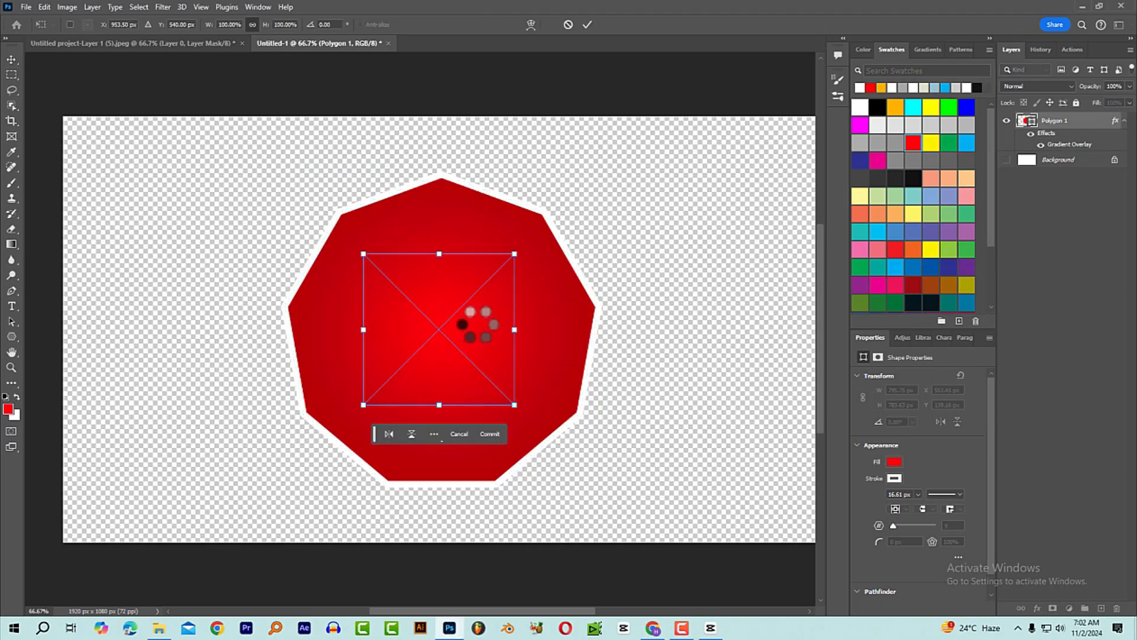
drag(510, 387, 459, 403)
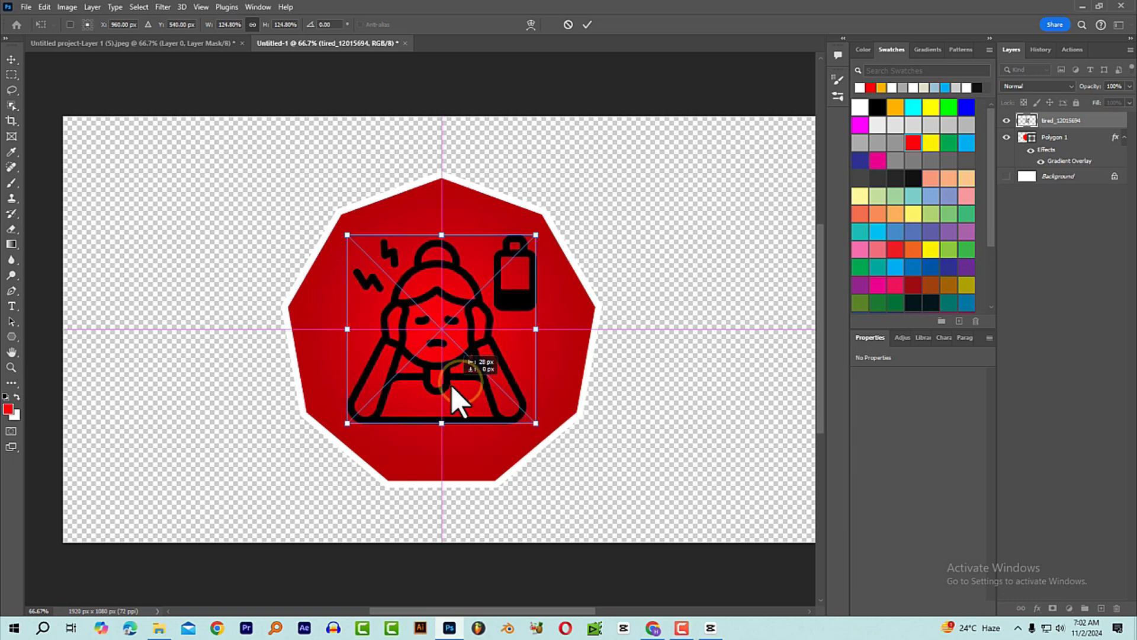
key(Return)
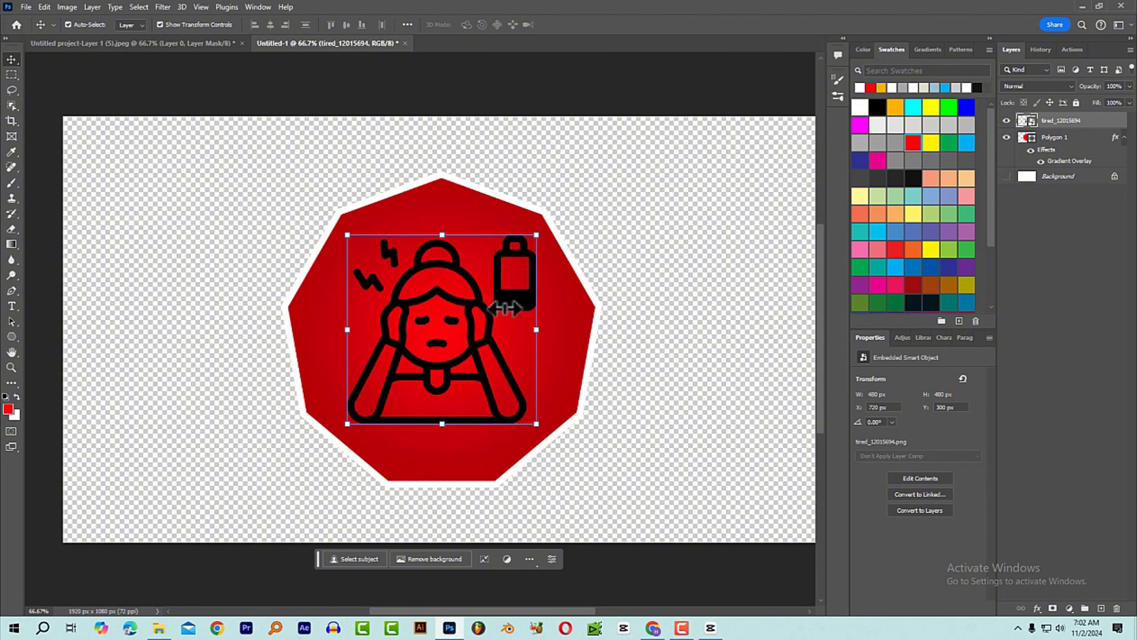
- Apply a white Color Overlay at 100% opacity to the tired_12015694 icon layer
right_click(1048, 131)
click(1036, 128)
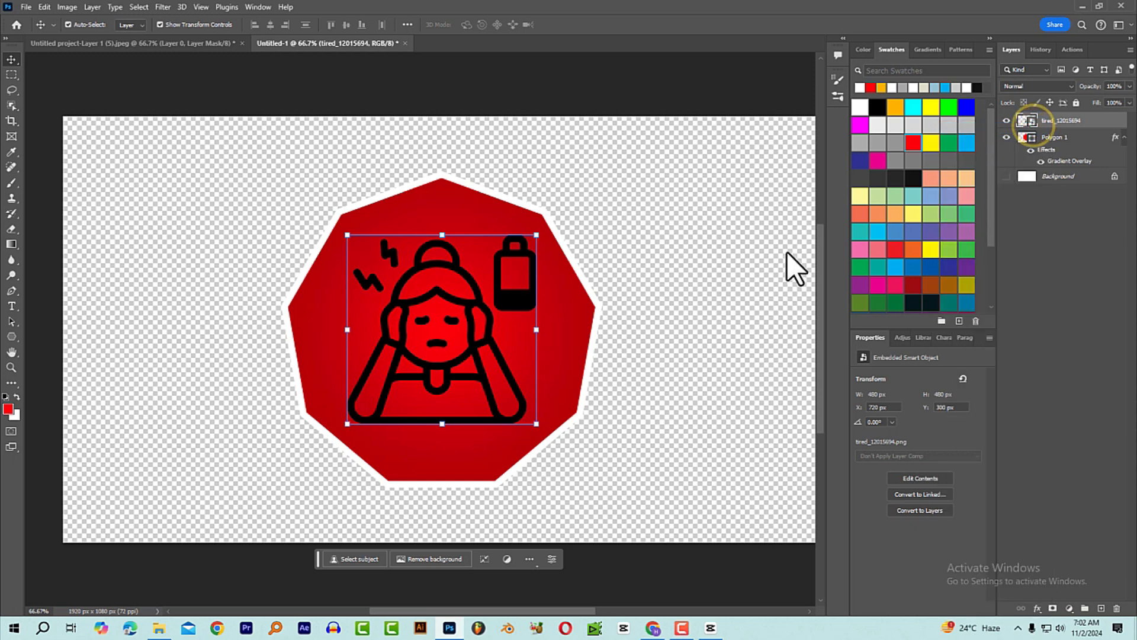
click(716, 272)
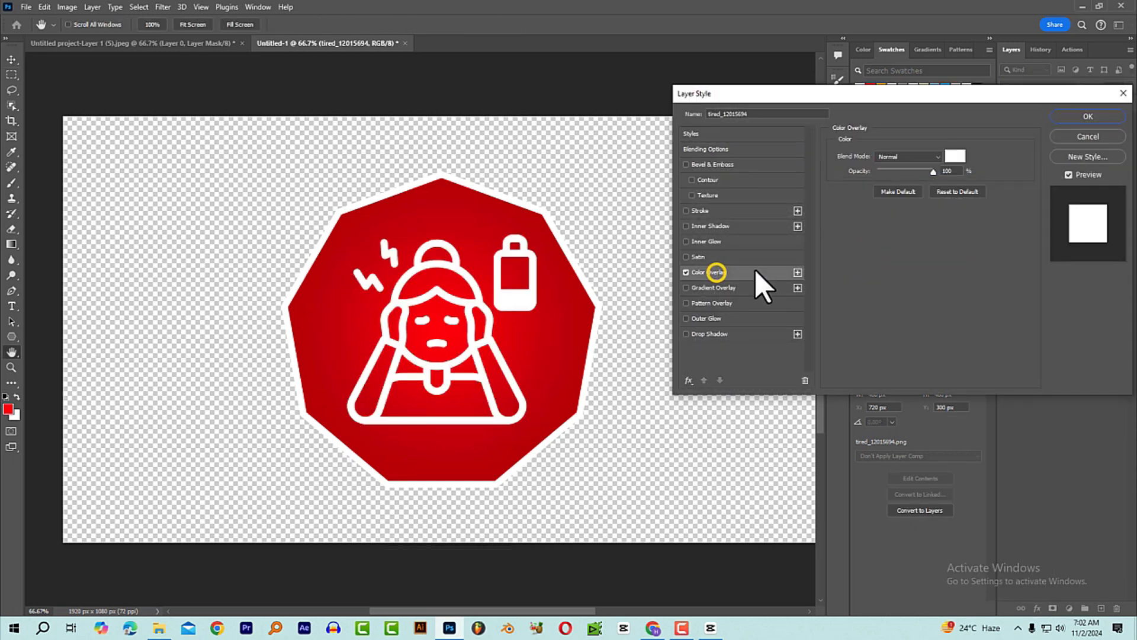
click(954, 157)
click(544, 145)
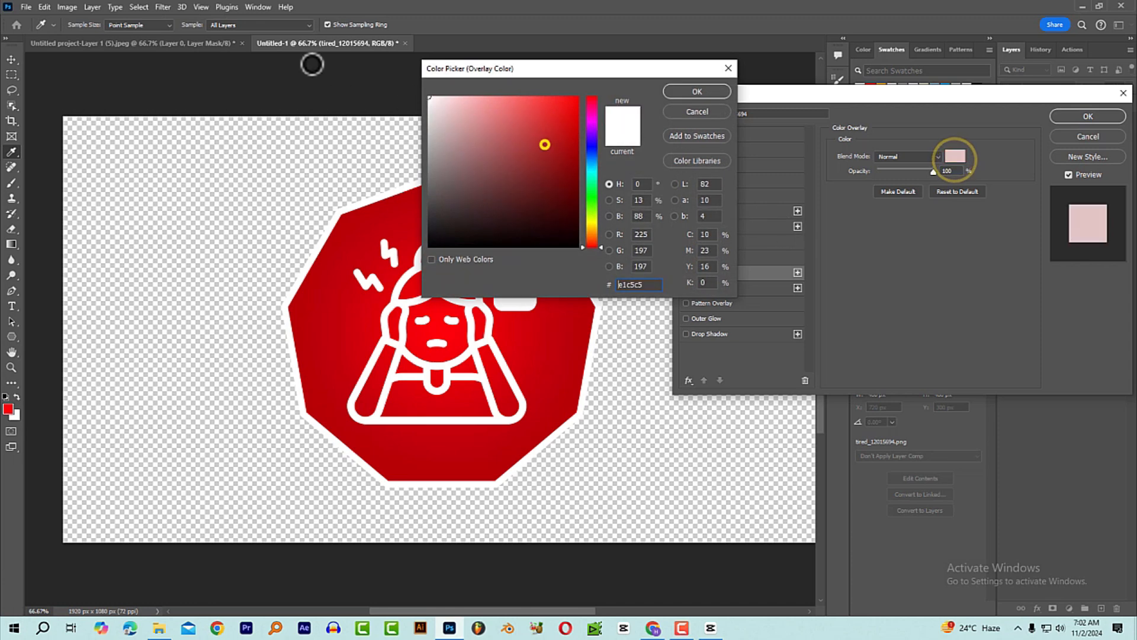
click(699, 91)
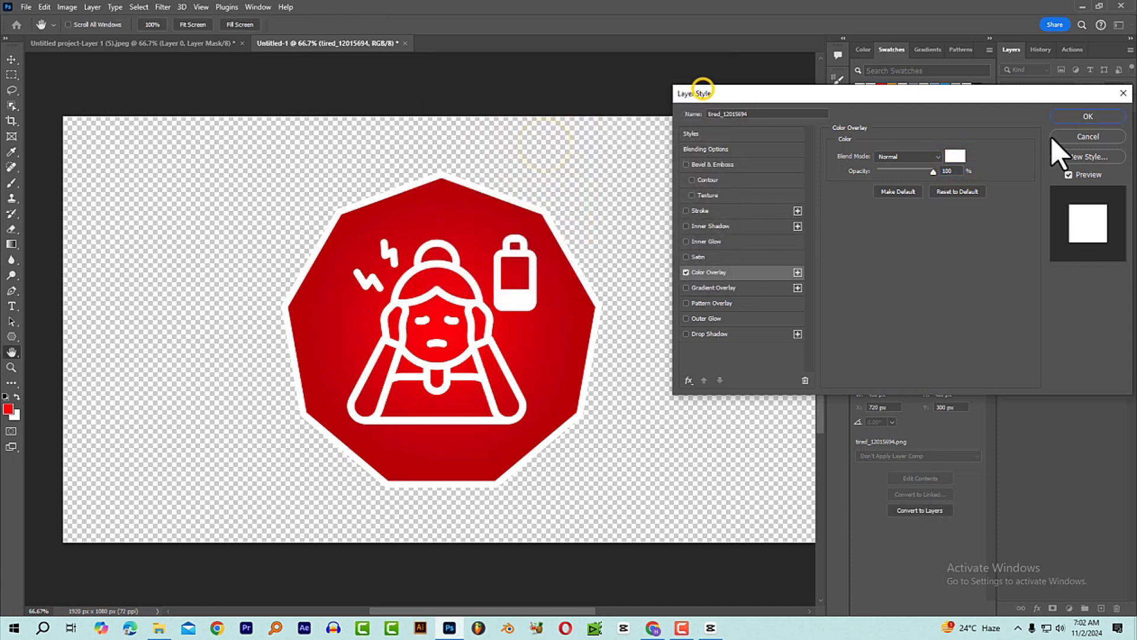
click(1089, 118)
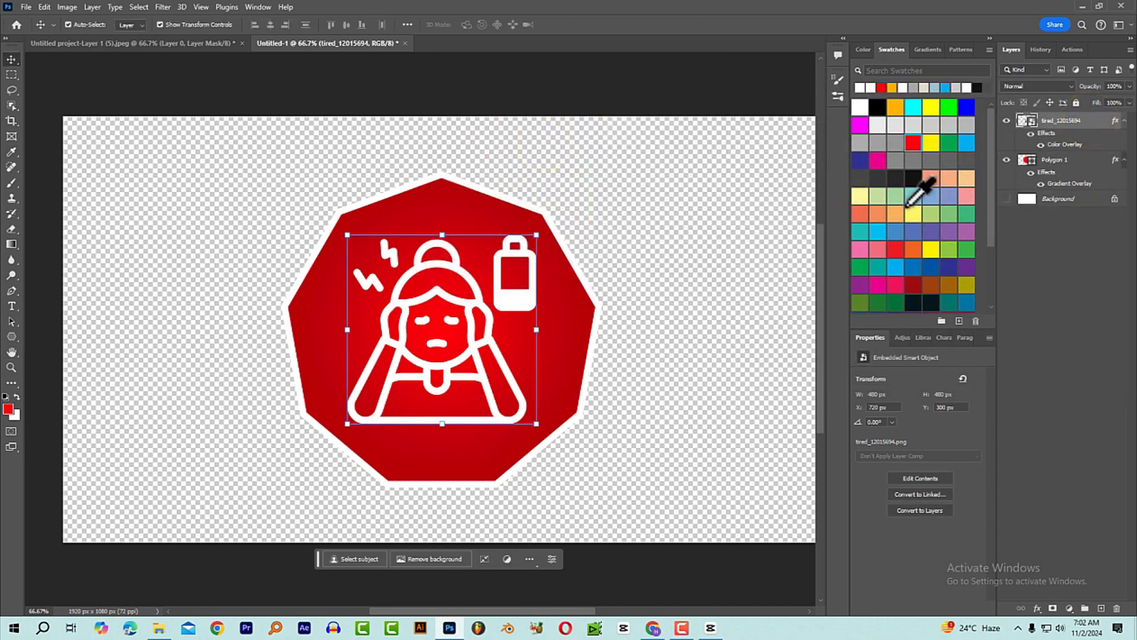
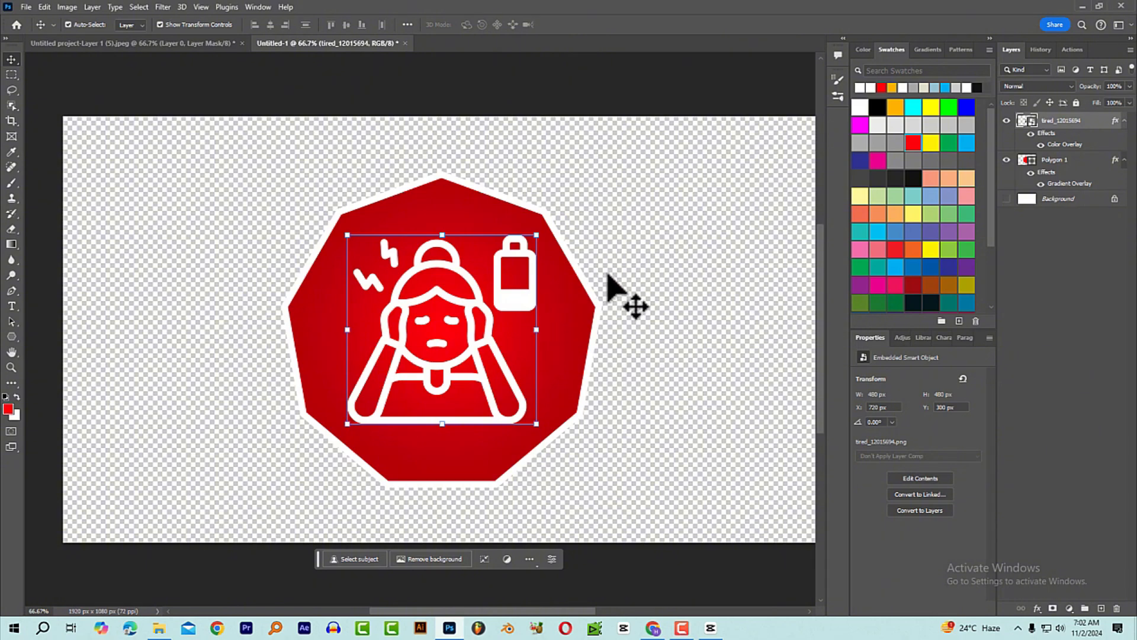
- Save the badge as Photoshop file 01 in the "47 capcut pc druvo rathi video editing" folder
key(ctrl+s)
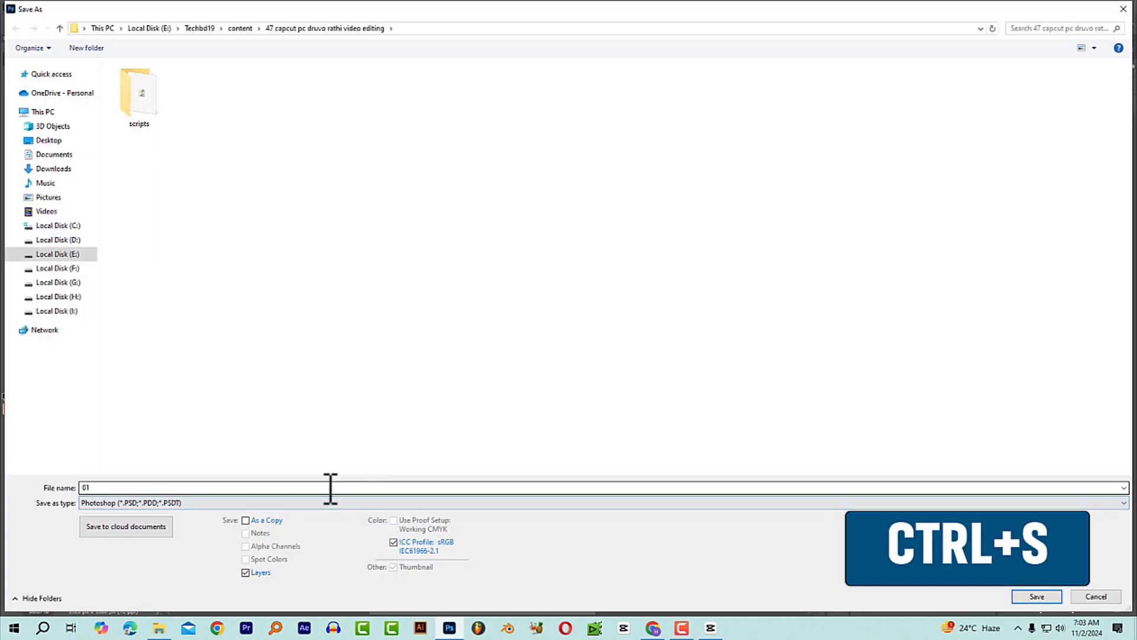
click(86, 487)
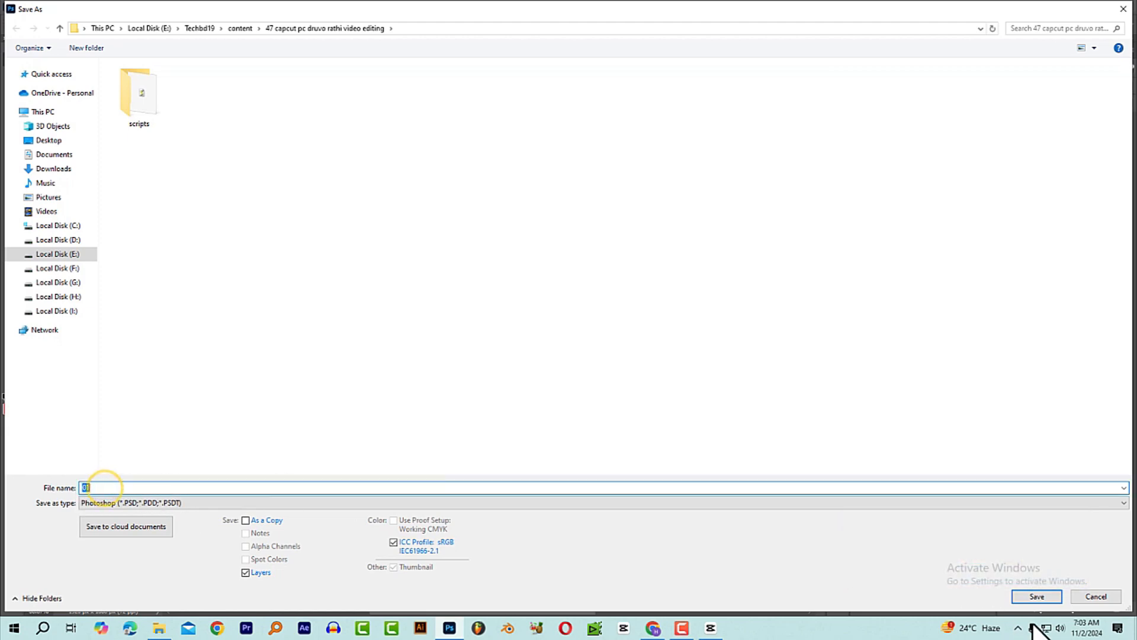
click(1037, 597)
click(597, 314)
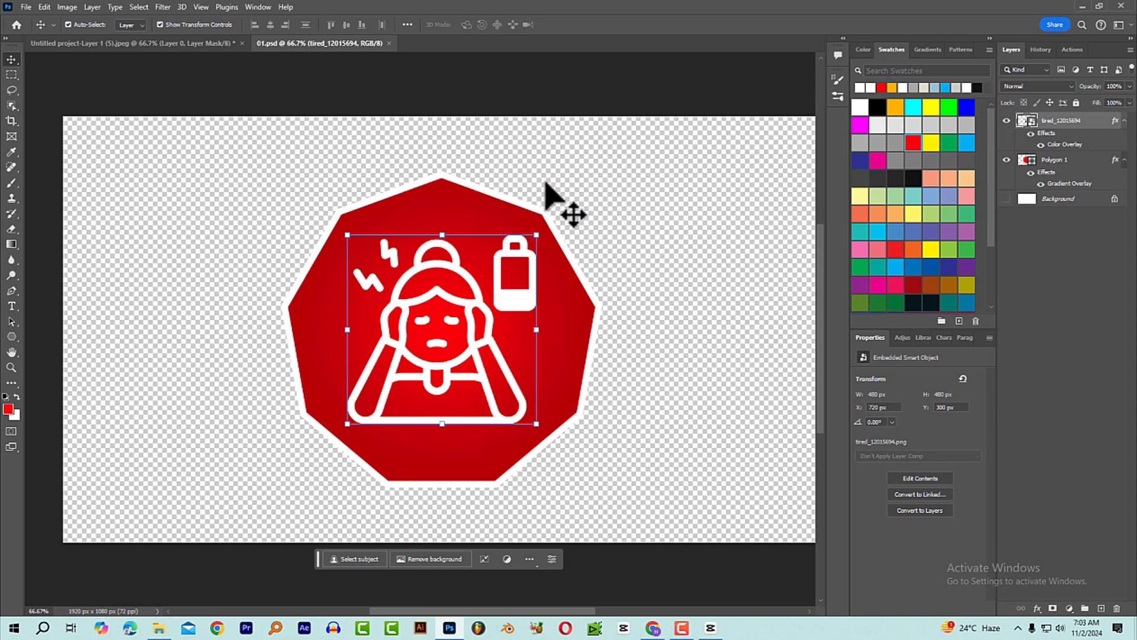
- Start saving another version of the badge document with Save As
key(ctrl+shift+s)
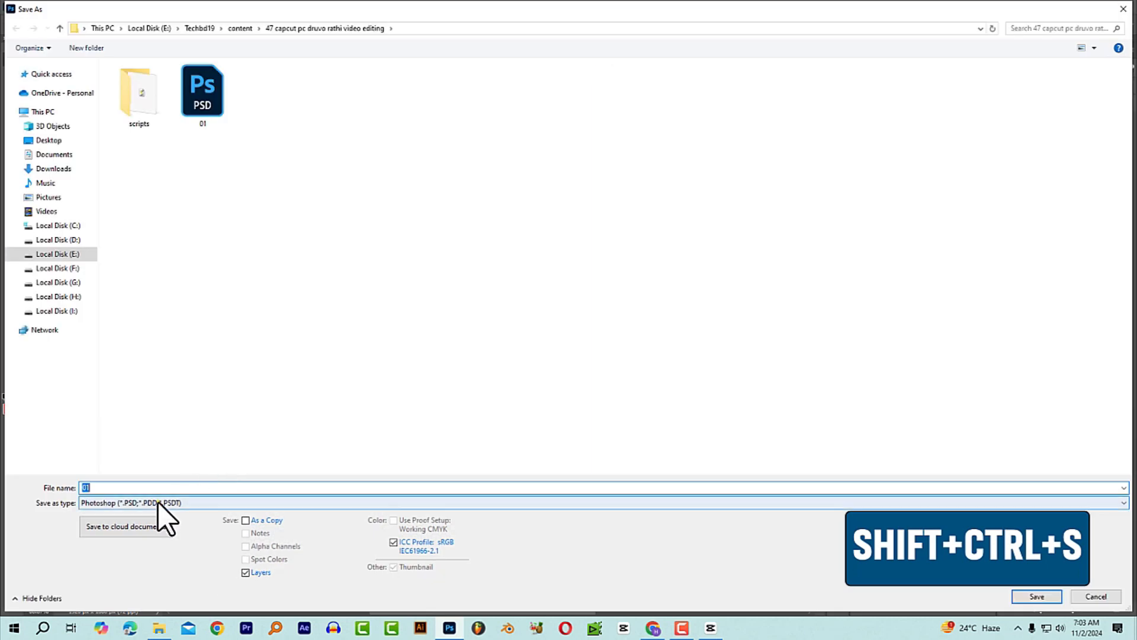
- Save the tired-woman badge as a PNG copy named "icon 01" in the project folder
click(157, 503)
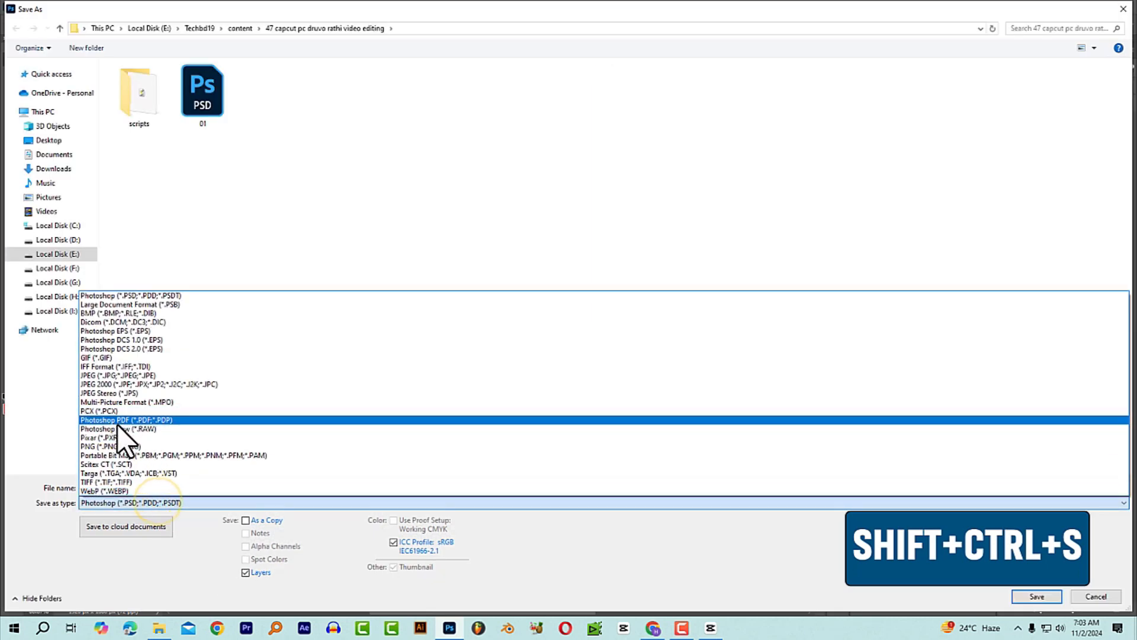
click(112, 446)
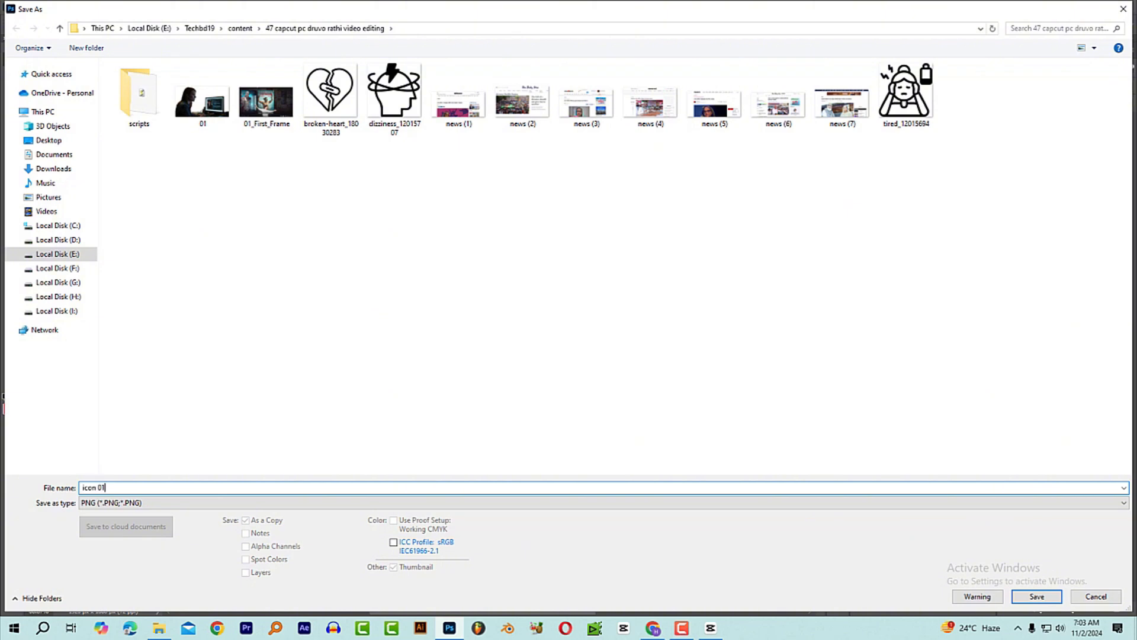
text(icon 01)
key(Return)
key(Return)
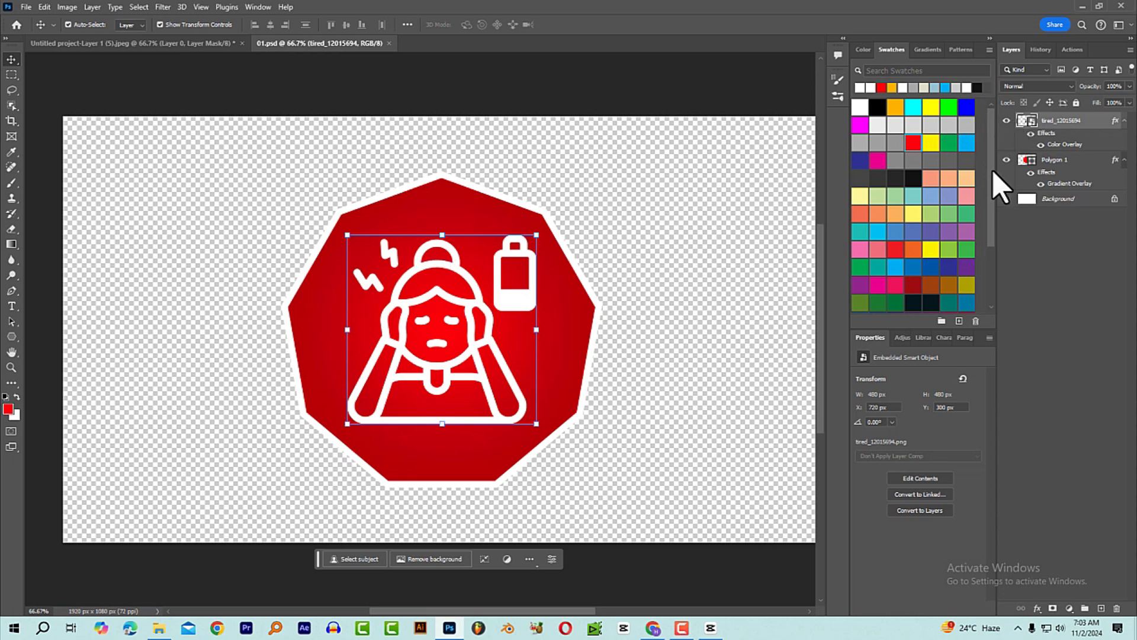
- Hide the tired icon layer and place the dizziness_12015707 image centred on the red polygon, about 522 by 532 px
click(1006, 120)
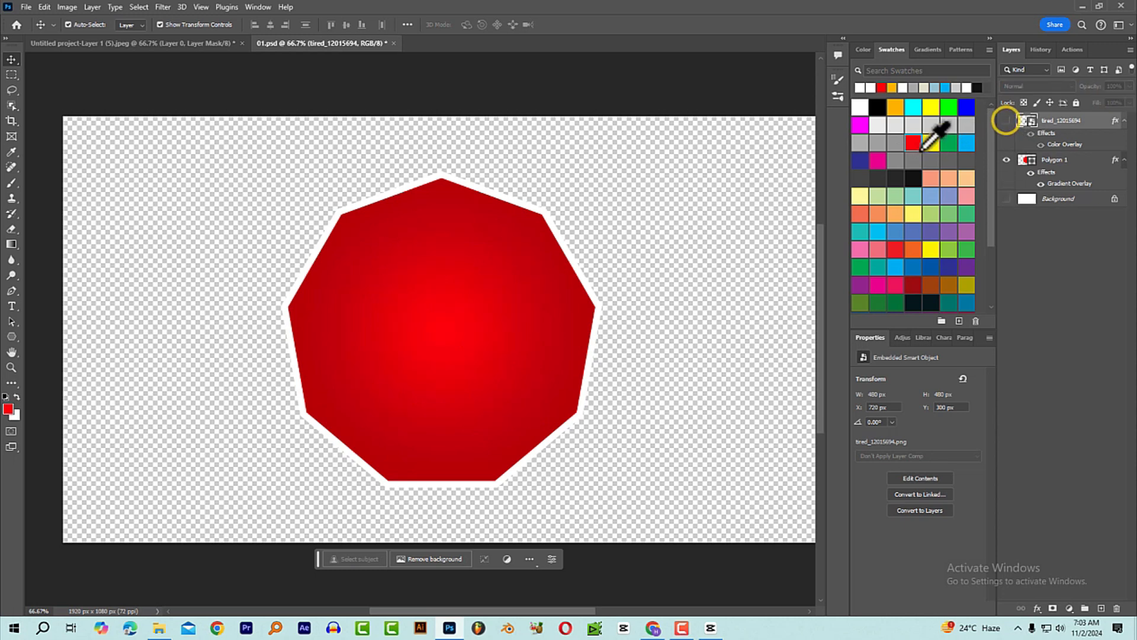
key(alt+Tab)
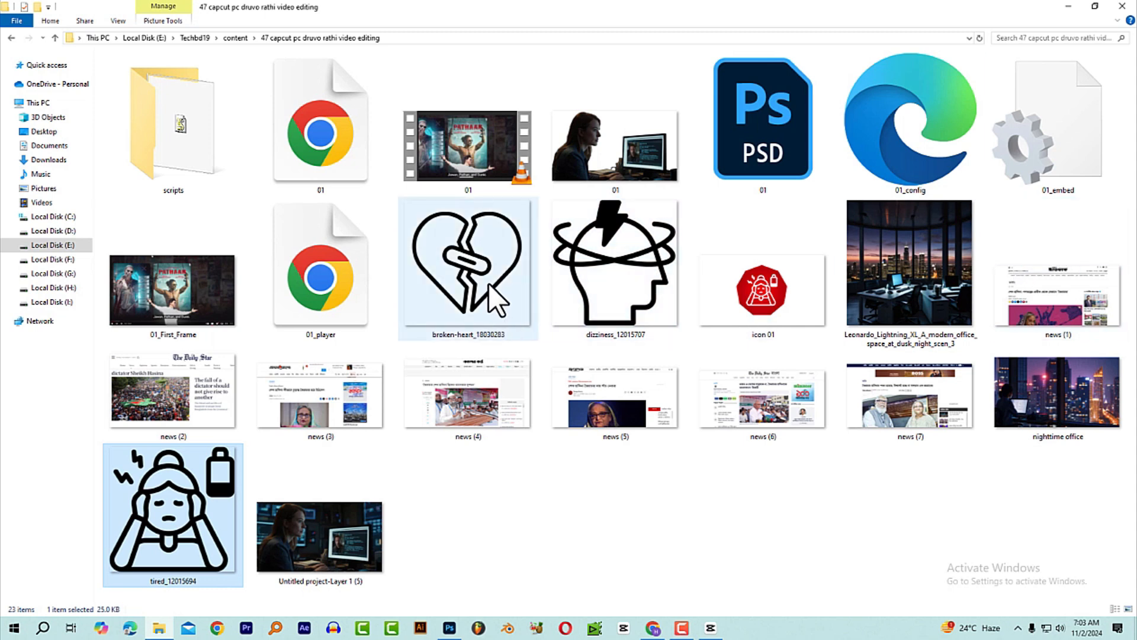
drag(606, 260, 440, 287)
key(alt+Tab)
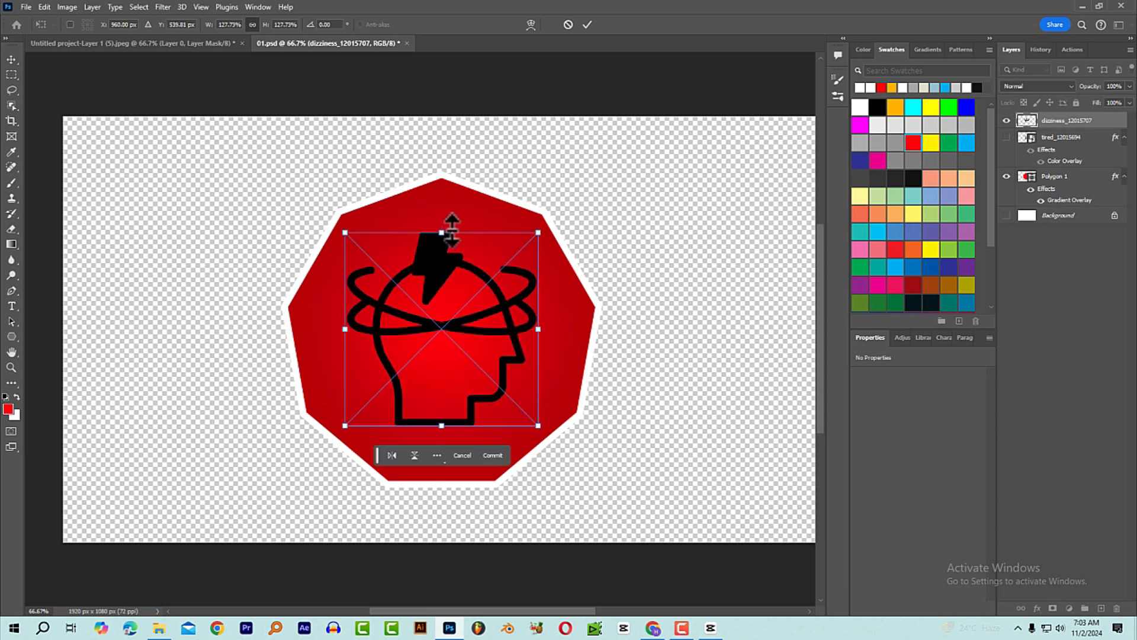
drag(452, 228, 452, 224)
double_click(428, 252)
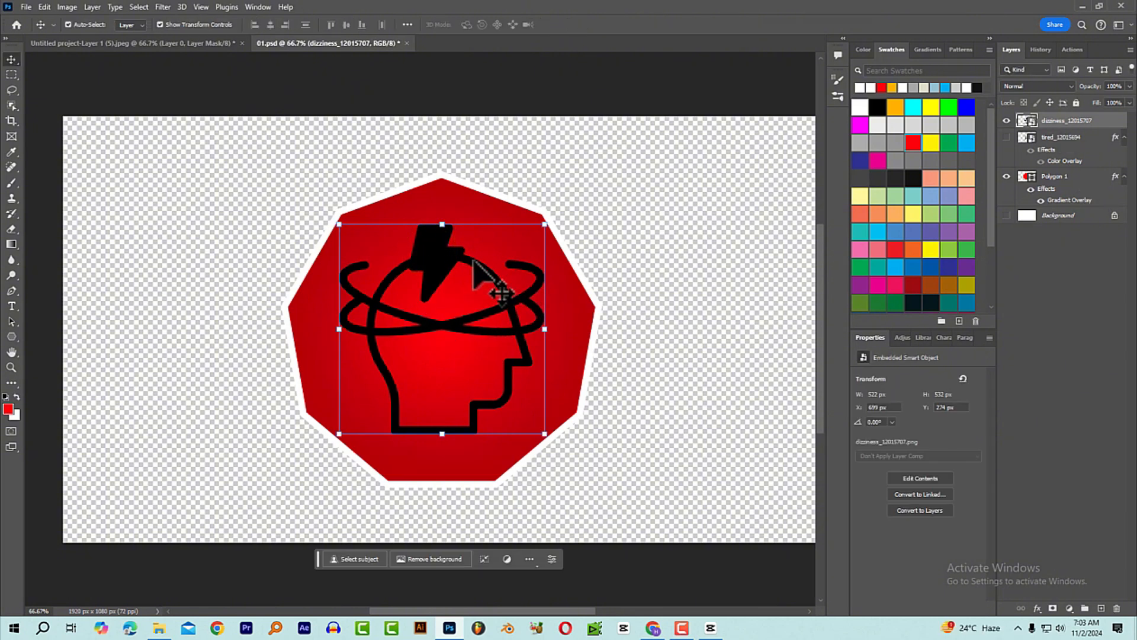
- Copy the layer style of the tired icon layer onto the dizziness icon layer
click(1061, 142)
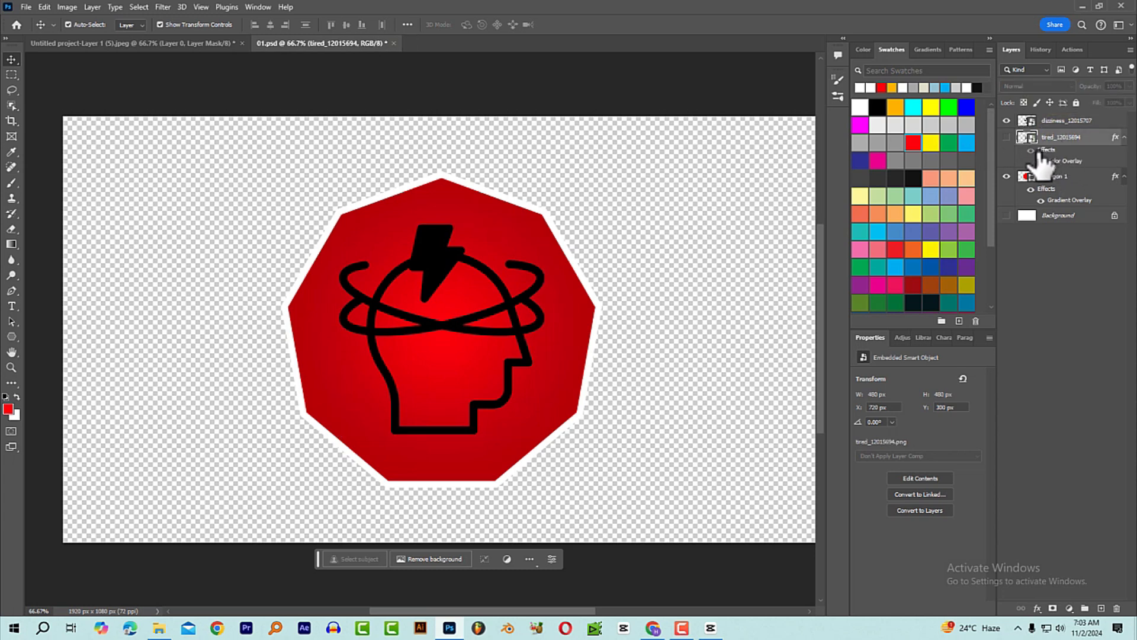
right_click(1065, 142)
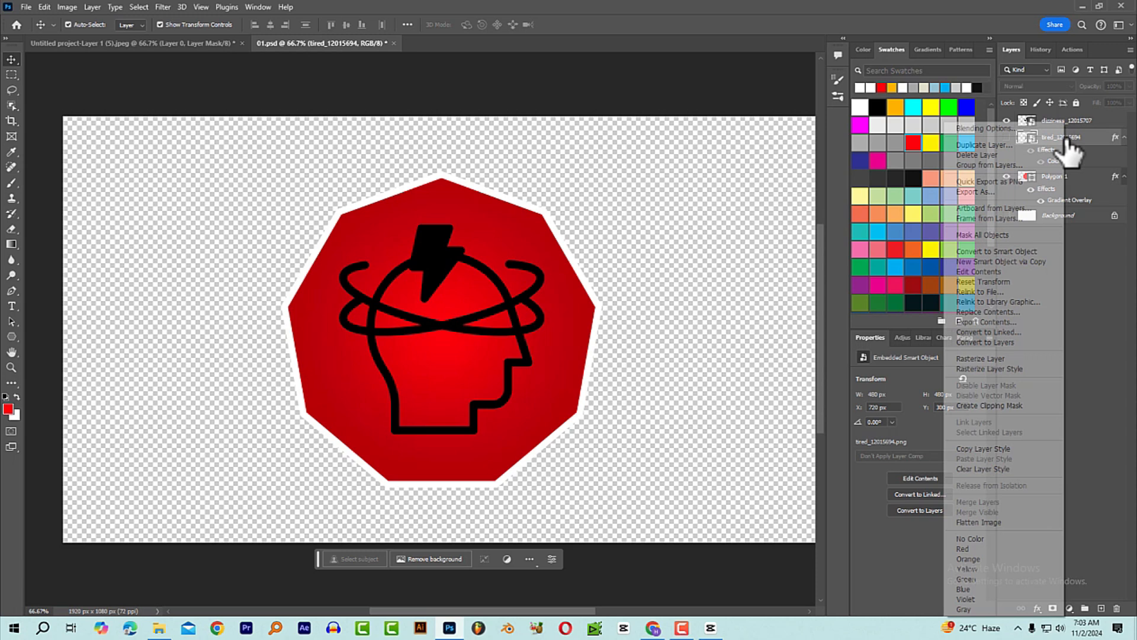
click(998, 450)
right_click(1065, 124)
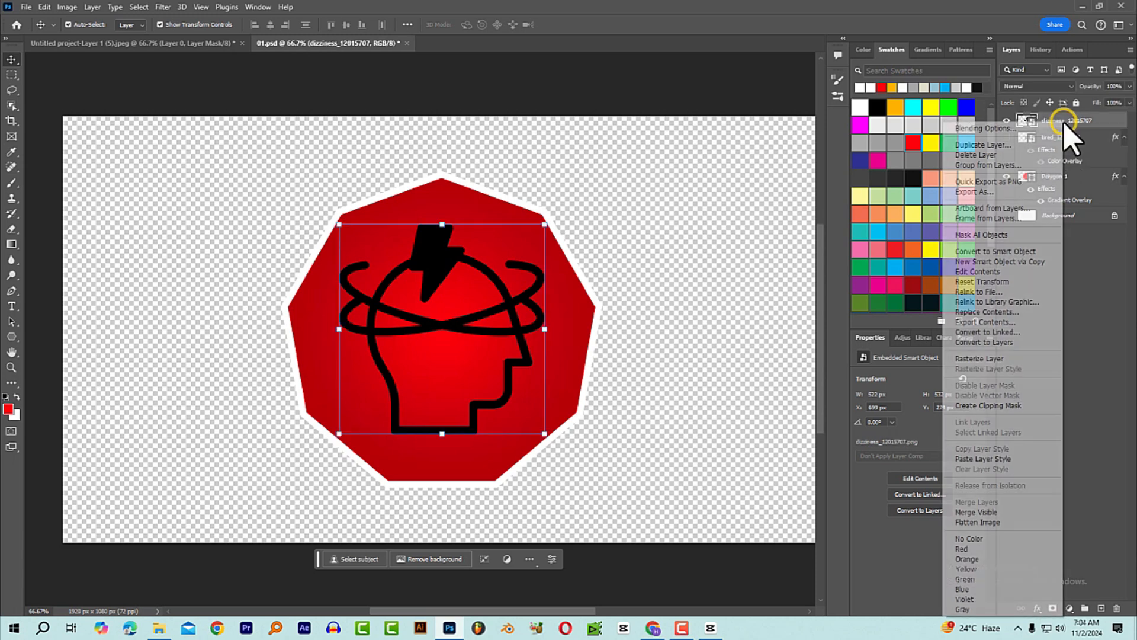
click(983, 459)
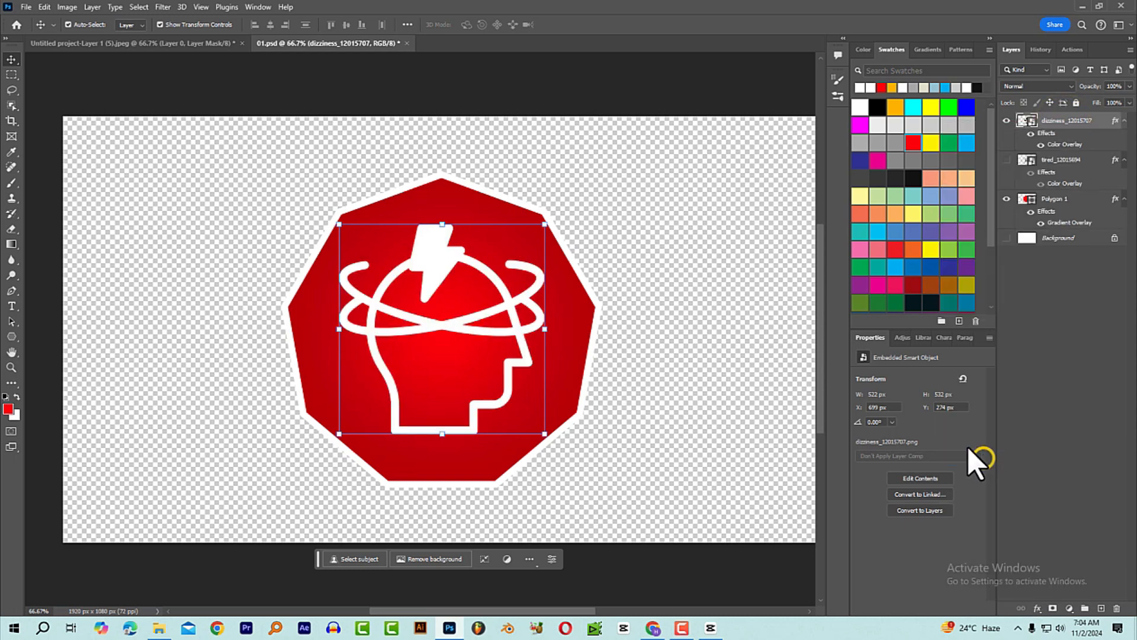
- Save the dizziness badge as a PNG copy named "icon 02" in the same folder
click(1064, 163)
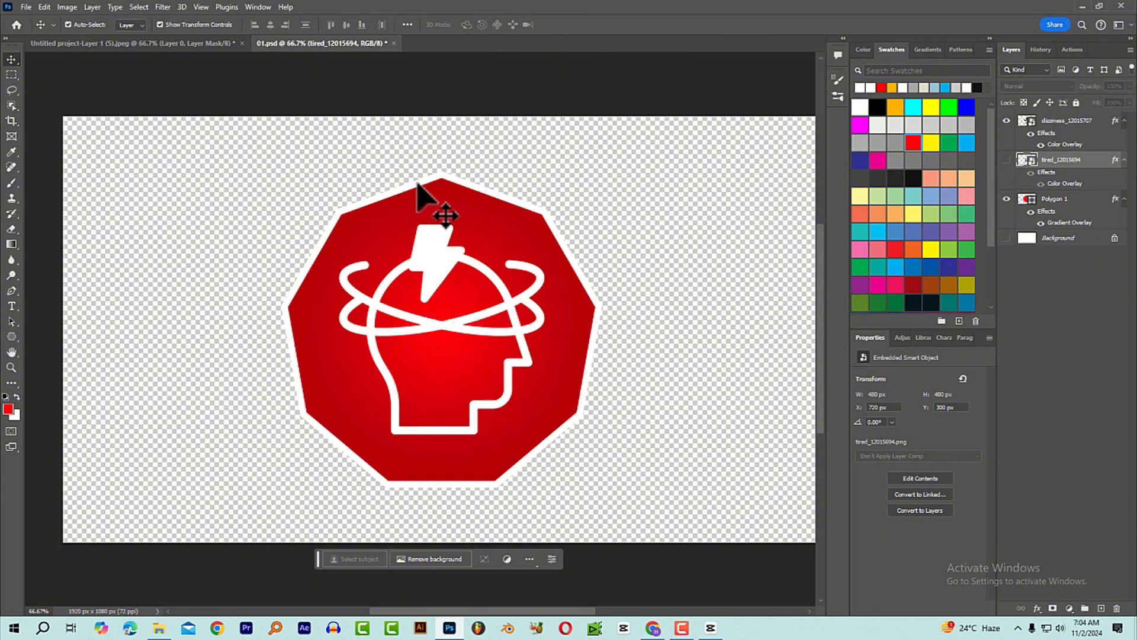
key(ctrl+shift+s)
click(203, 502)
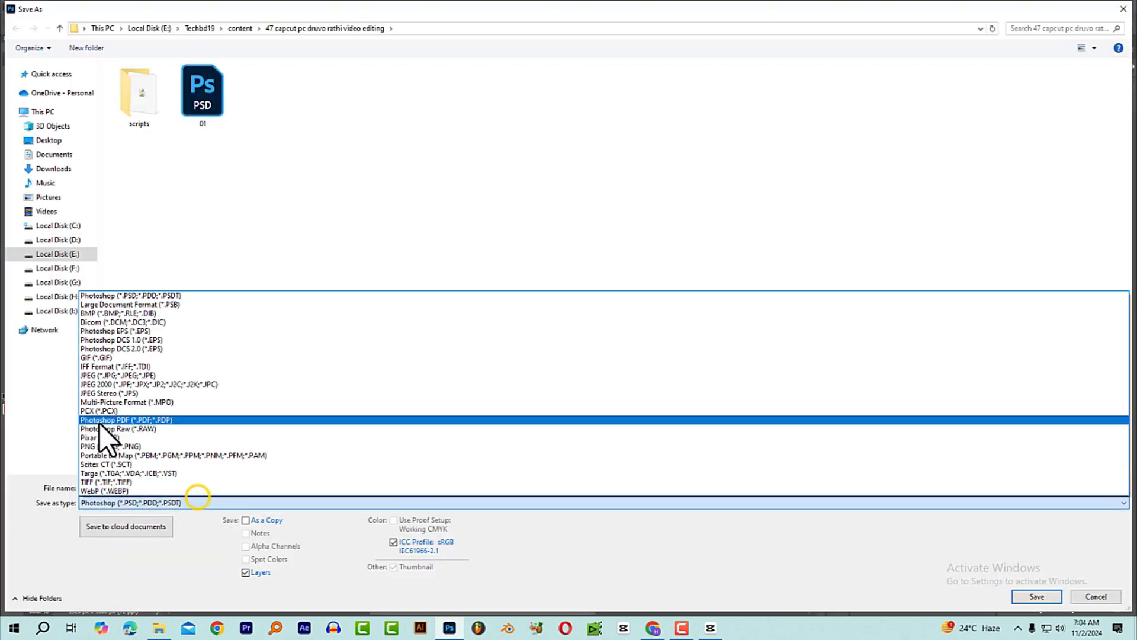
click(103, 441)
double_click(142, 487)
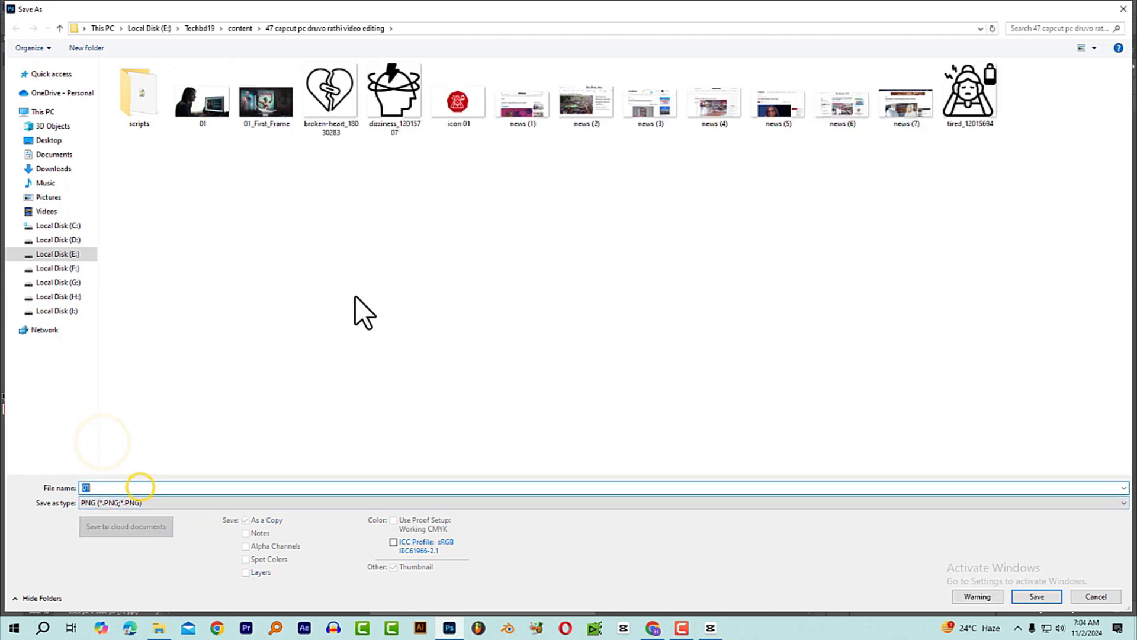
text(0)
key(BackSpace)
text(icon)
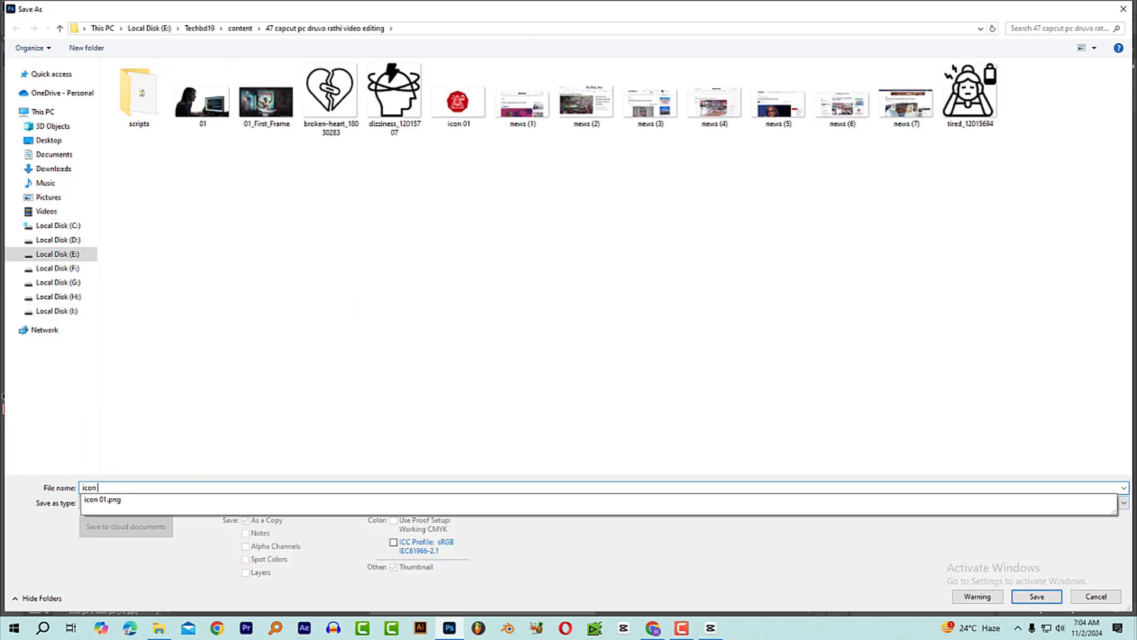
key(Return)
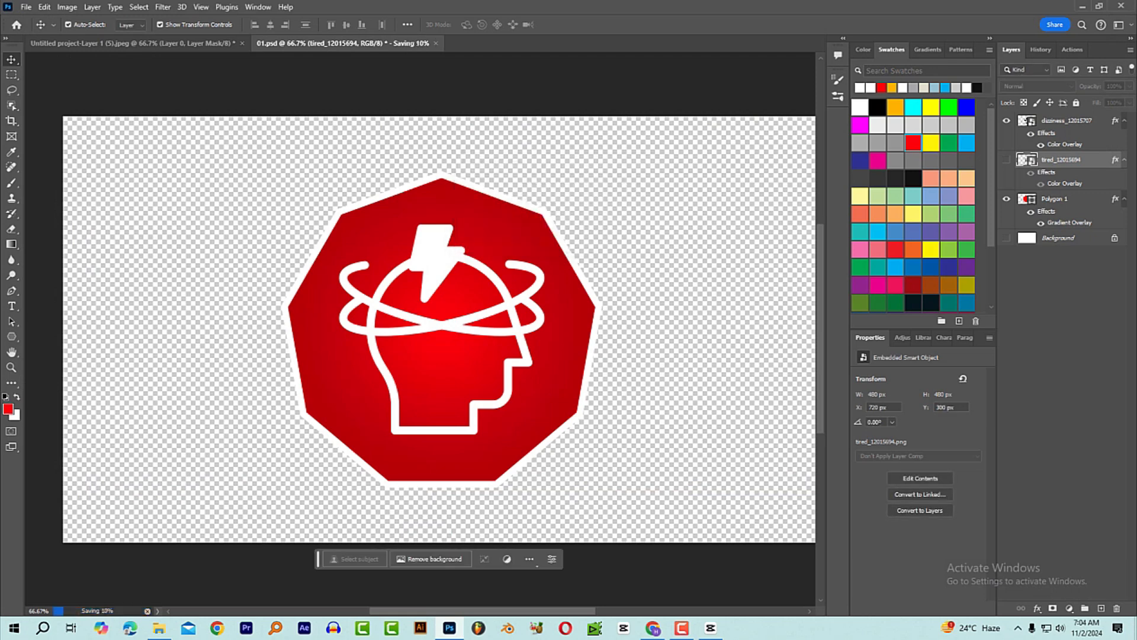
- Hide the dizziness icon layer and place the broken-heart_18030283 image in the badge document
click(1008, 121)
key(alt+Tab)
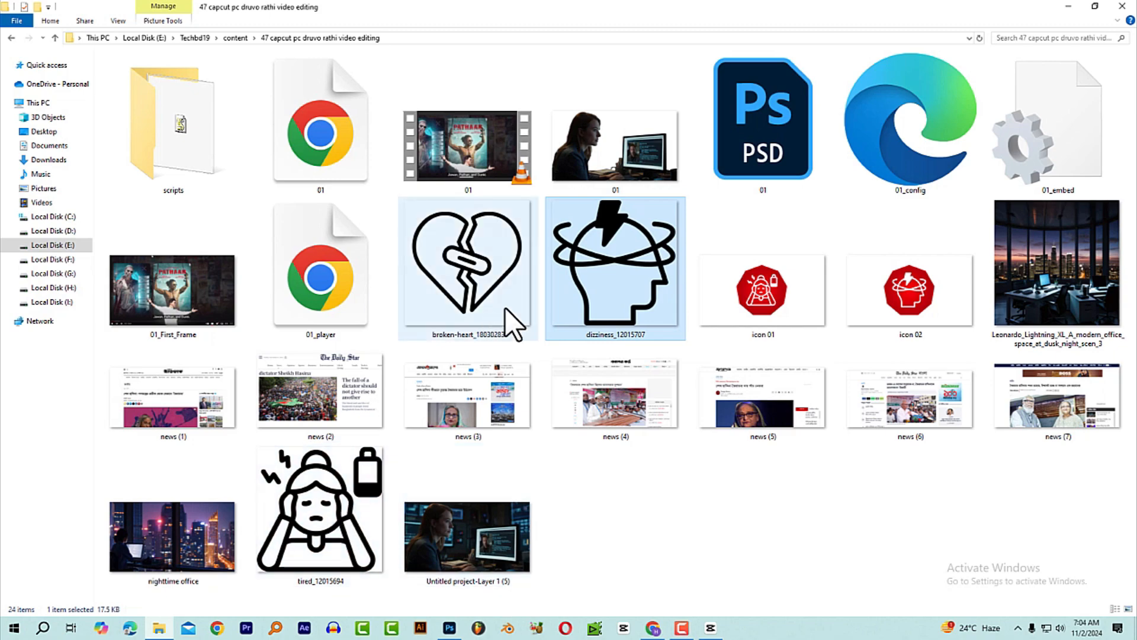
mouse_move(468, 261)
mouse_down()
mouse_move(522, 361)
mouse_move(480, 267)
mouse_up()
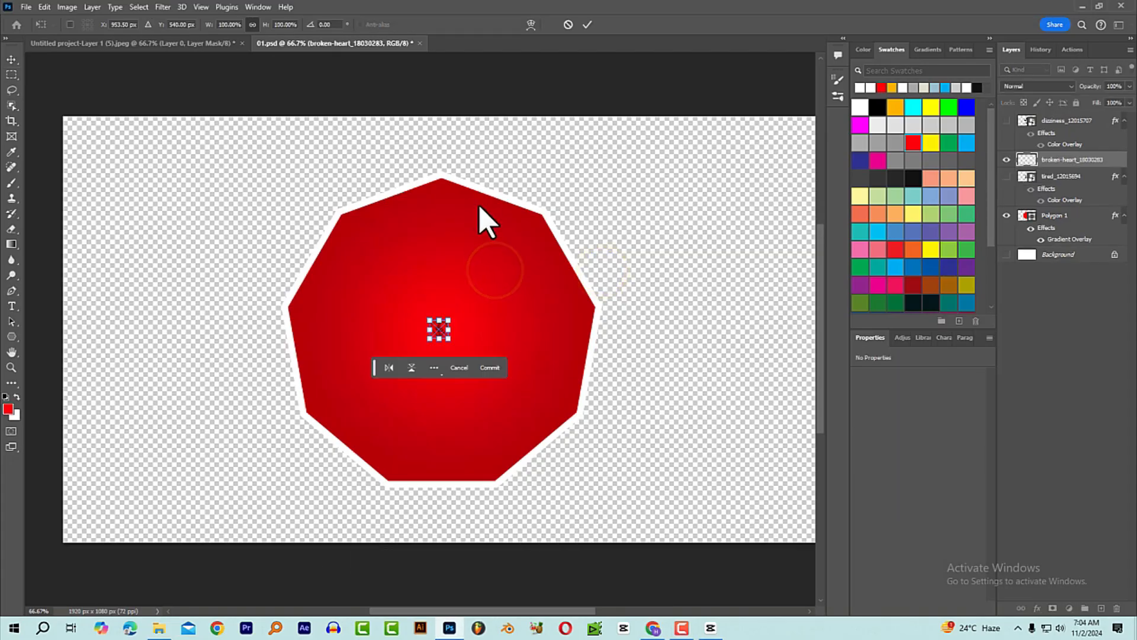
- Enlarge the broken-heart image to about 524 by 490 px on the red polygon and paste the copied layer style onto it
drag(448, 319, 538, 196)
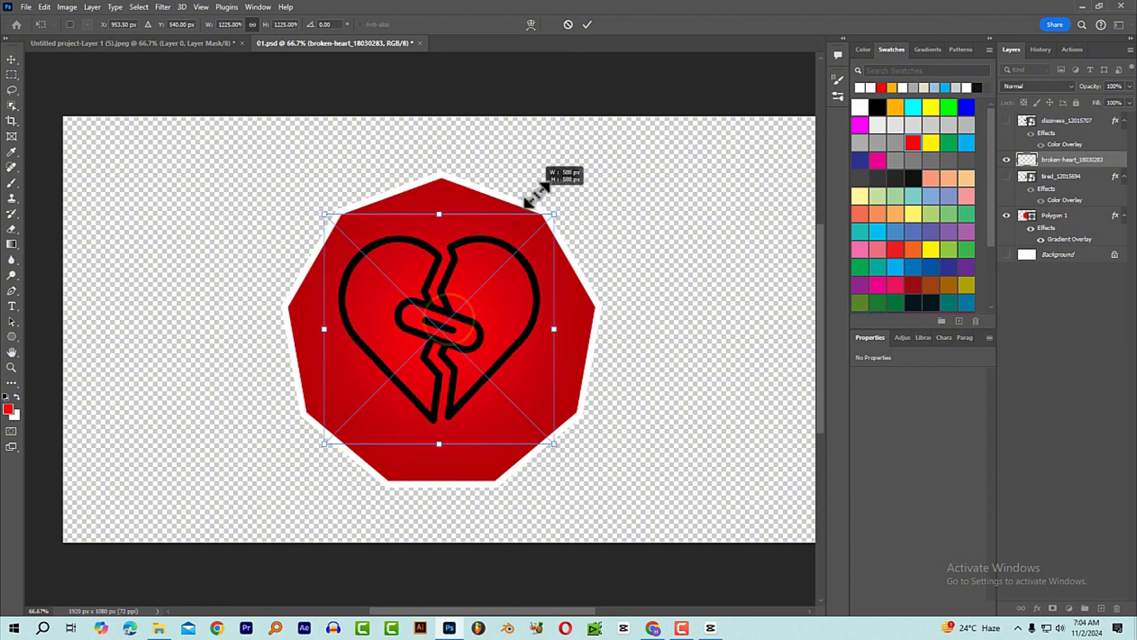
key(Return)
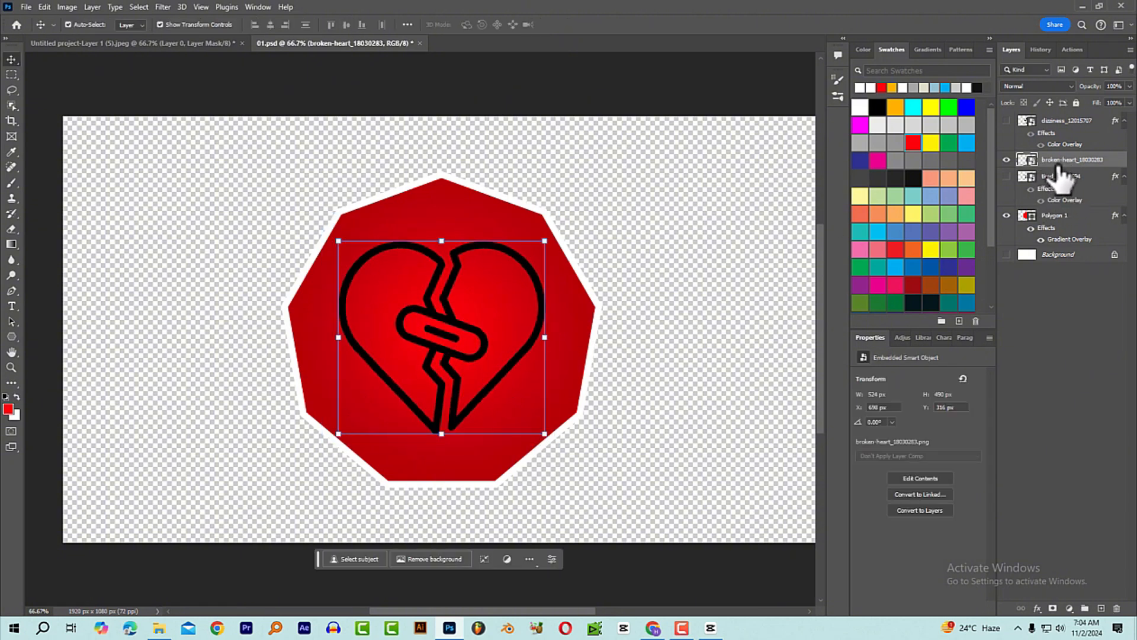
right_click(1060, 173)
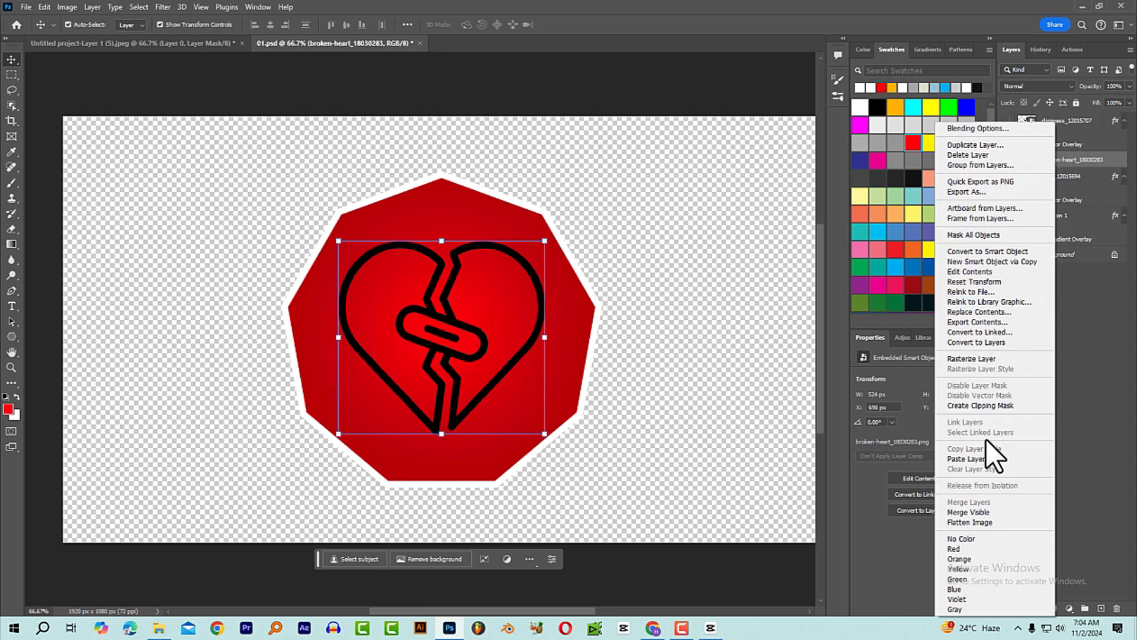
click(975, 458)
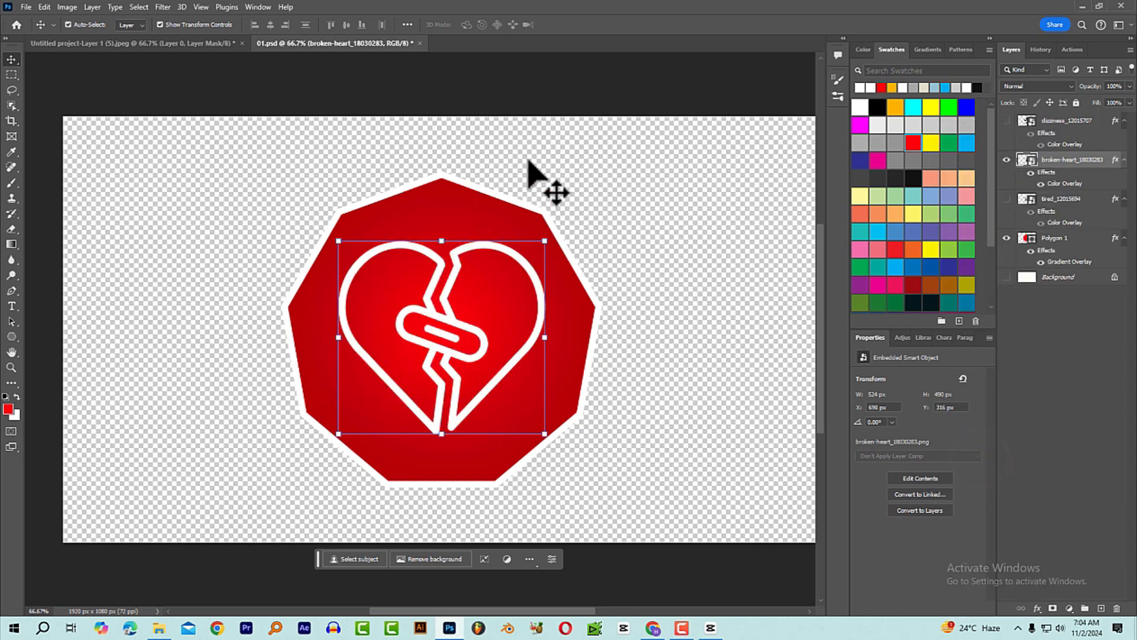
- Save the broken-heart badge as a PNG copy named "icon 03" in the same folder
key(ctrl+shift+s)
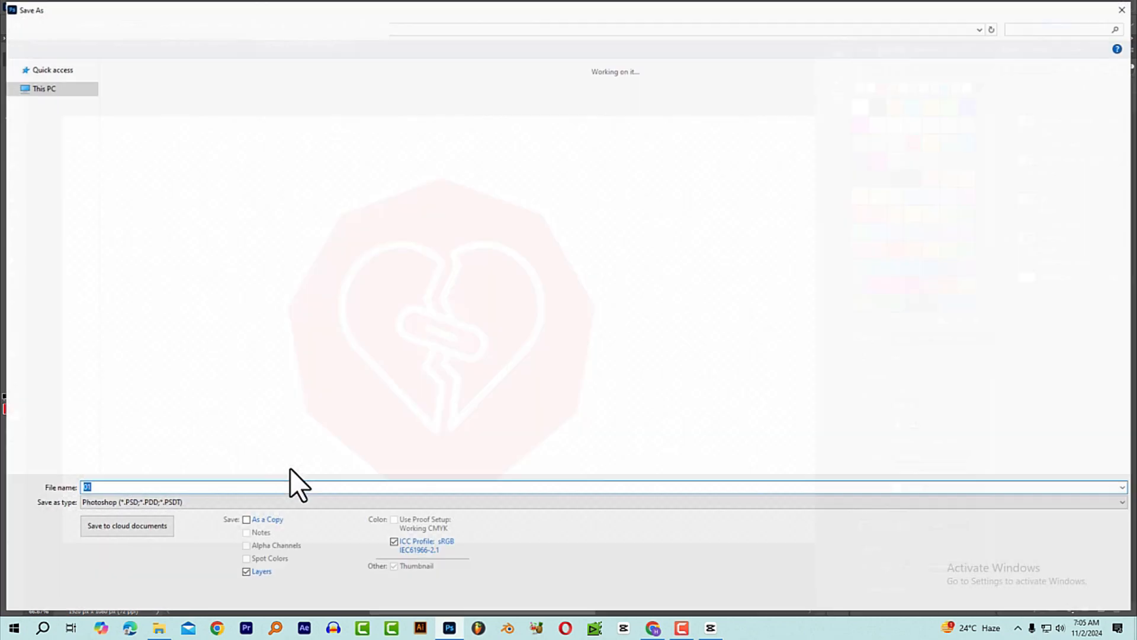
click(168, 504)
click(104, 446)
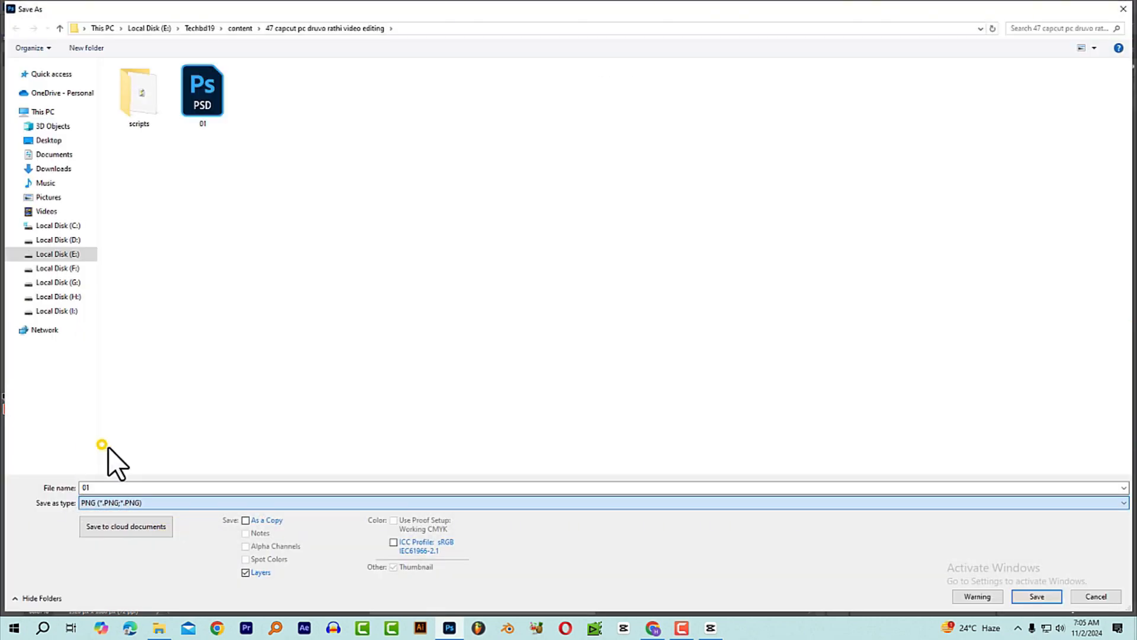
click(135, 486)
text(icon)
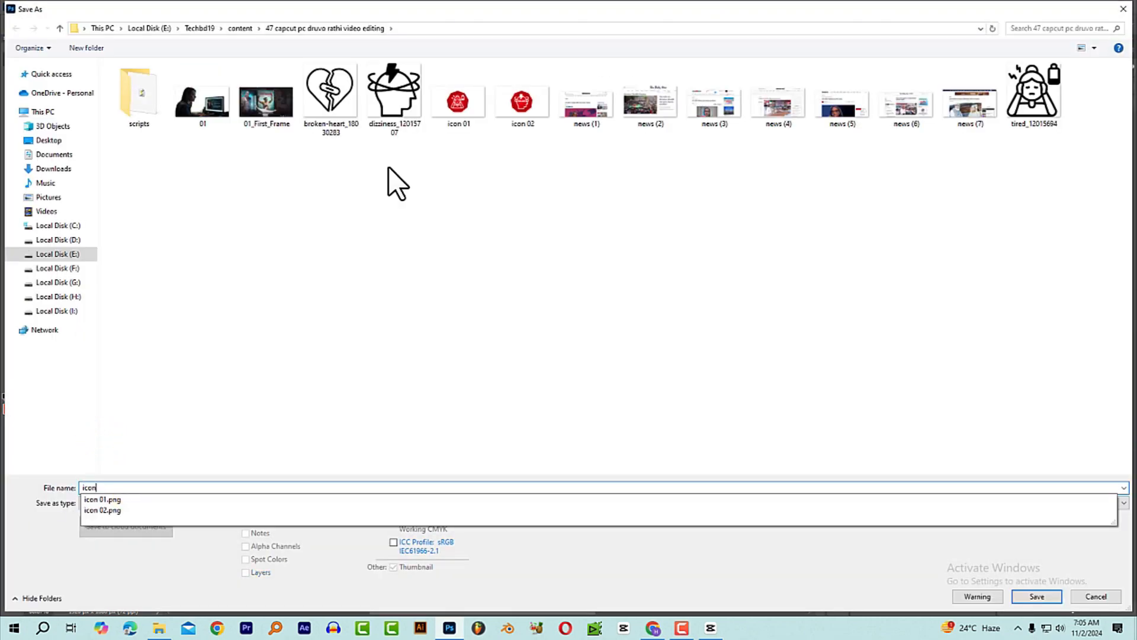
text( 03)
key(Return)
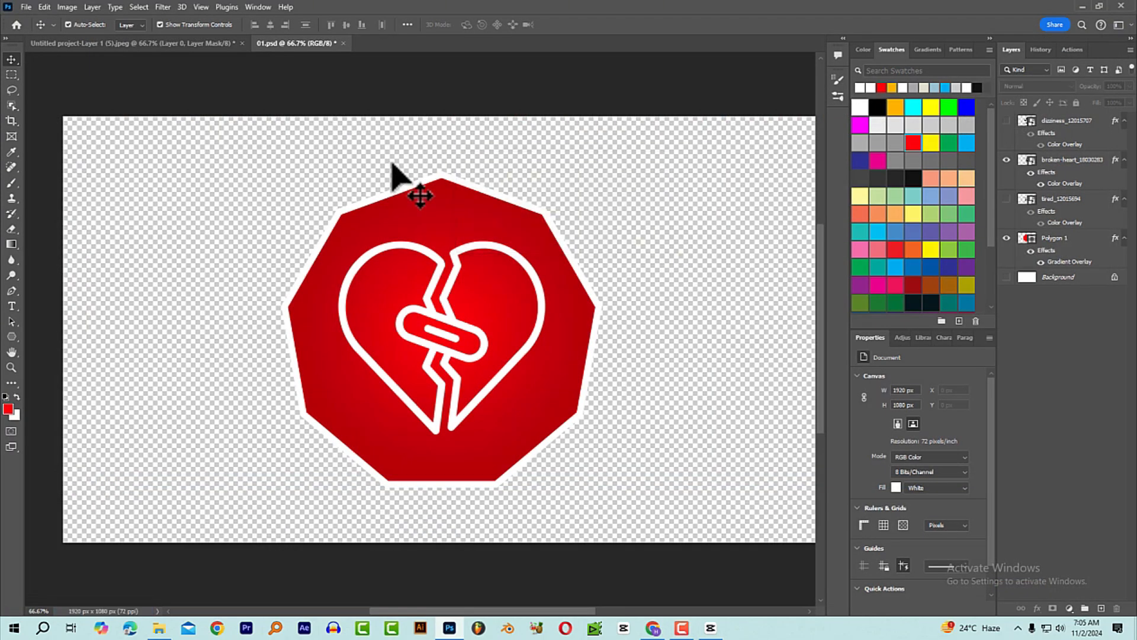
- Switch to CapCut and import icon 01, icon 02 and icon 03 into the project media
click(711, 628)
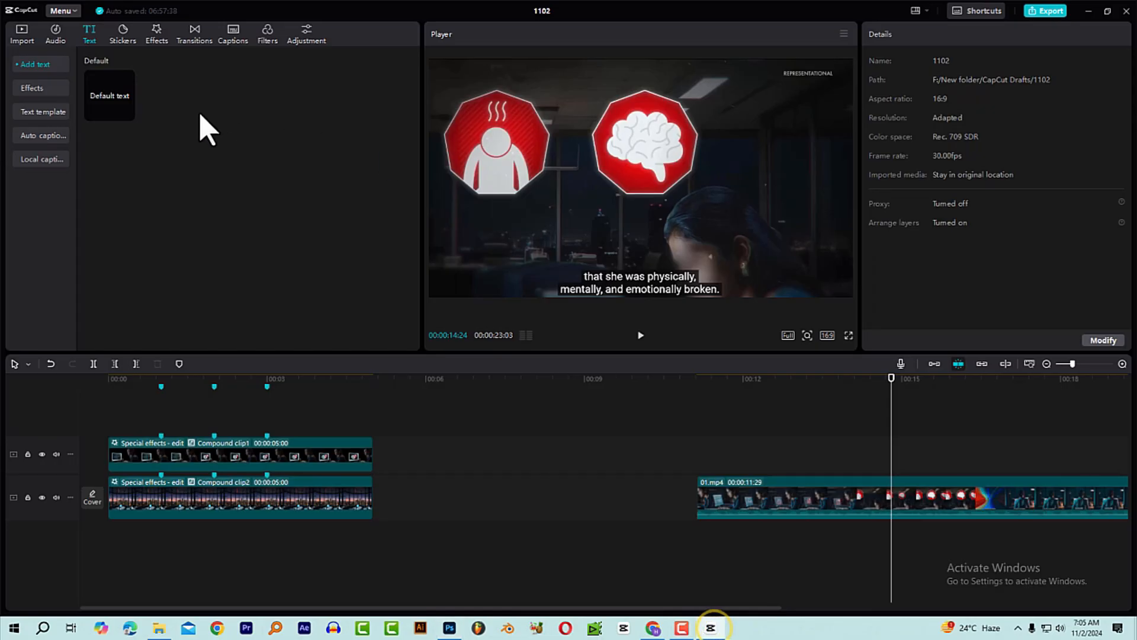
click(23, 36)
click(318, 221)
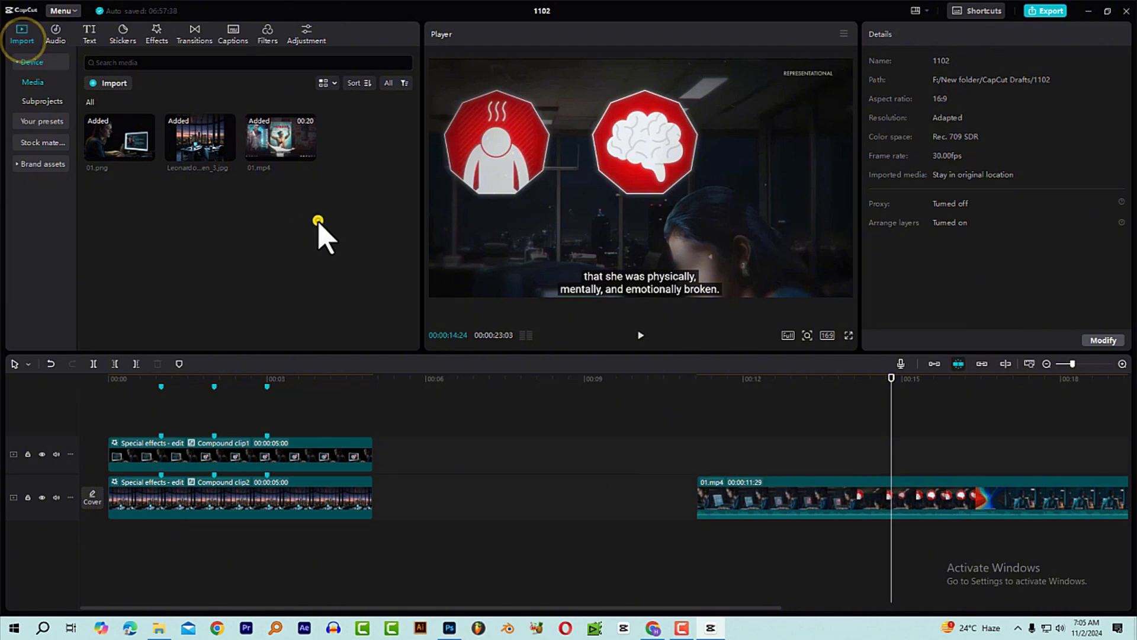
click(108, 84)
drag(766, 147, 625, 110)
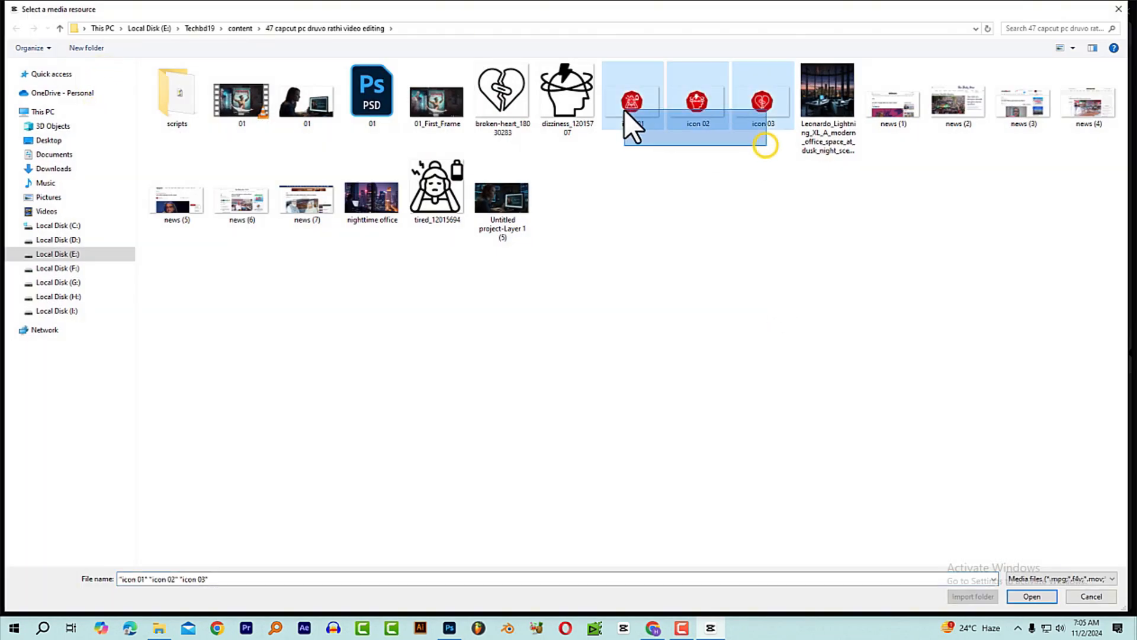
click(1032, 596)
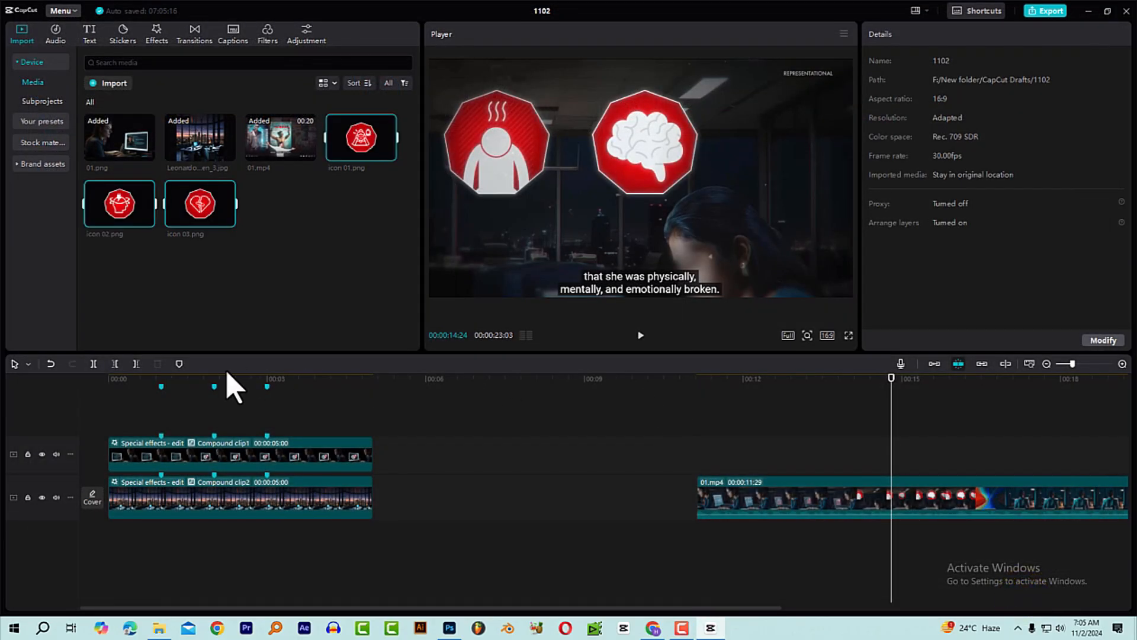
- Place icon 02.png on a new track above both compound clips, starting at 00:00:02:12, and move the playhead to 00:00:04:19
mouse_move(225, 380)
mouse_down()
mouse_move(190, 381)
mouse_move(235, 386)
mouse_up()
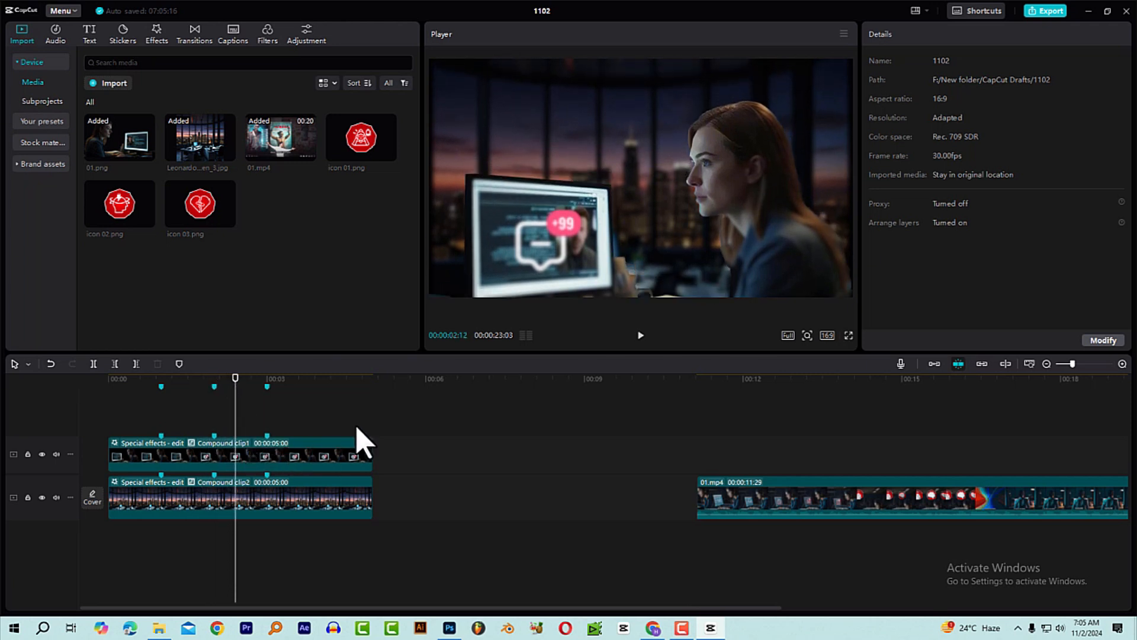
scroll(296, 451, up, 5)
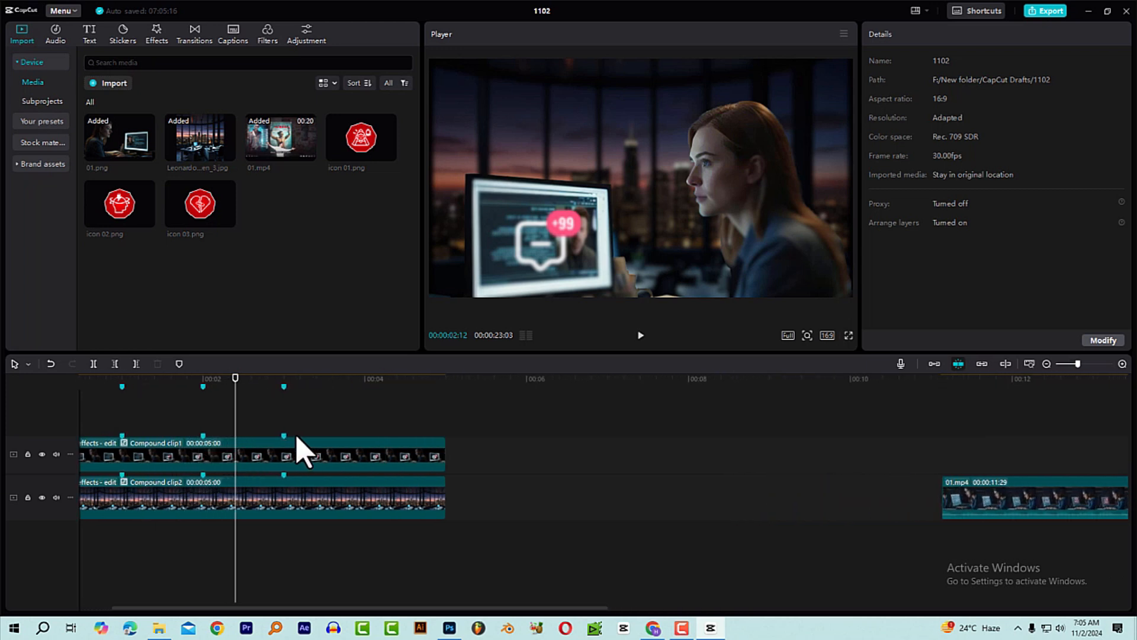
scroll(293, 473, up, 1)
drag(240, 606, 155, 589)
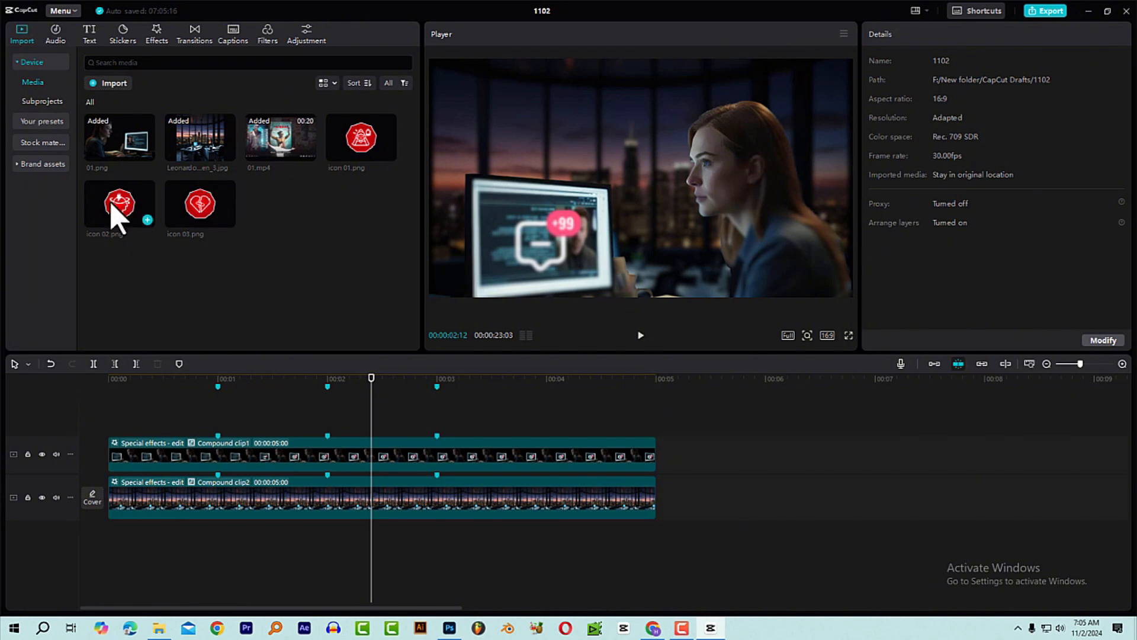
drag(115, 204, 371, 417)
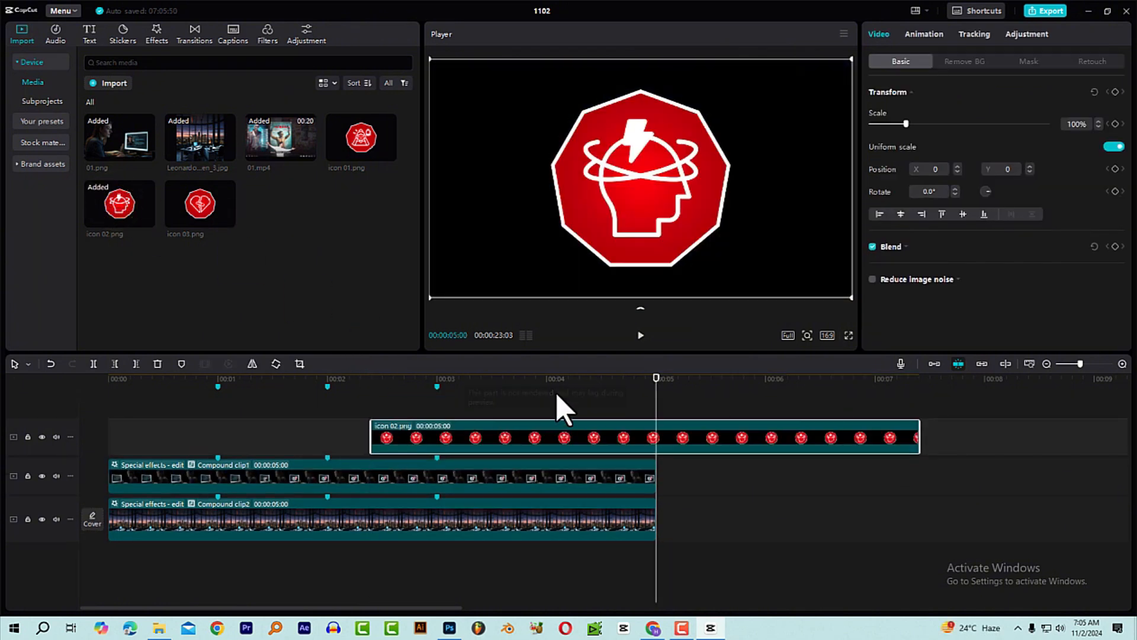
drag(534, 386, 616, 414)
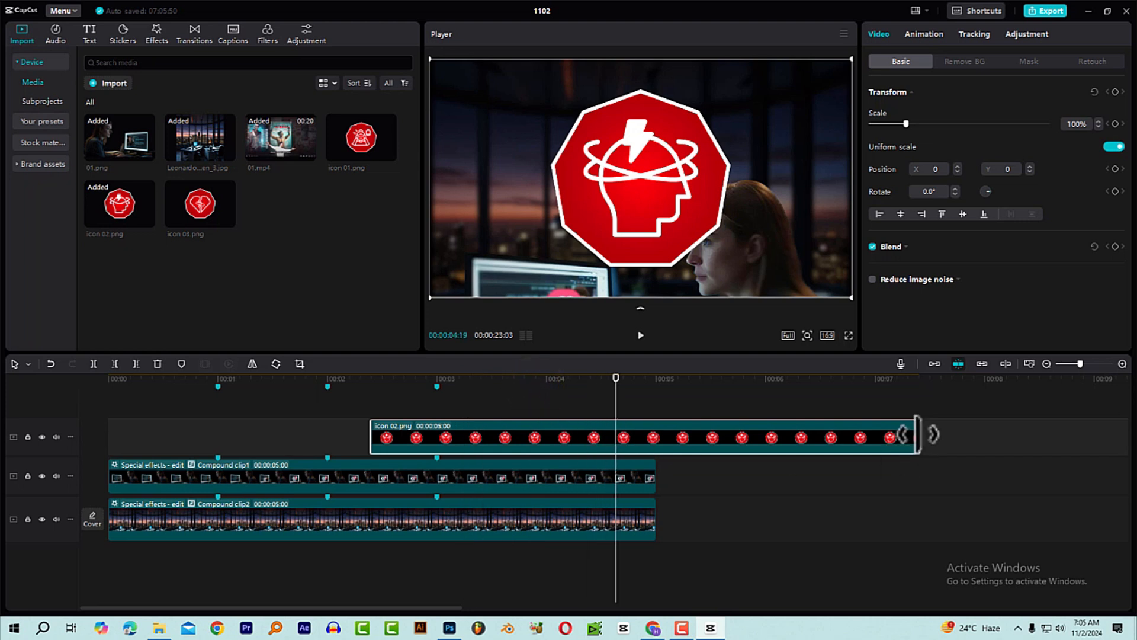
- Trim the icon 02.png clip to end with the compound clips, and scale it to 56% at vertical position 356
drag(917, 435, 657, 441)
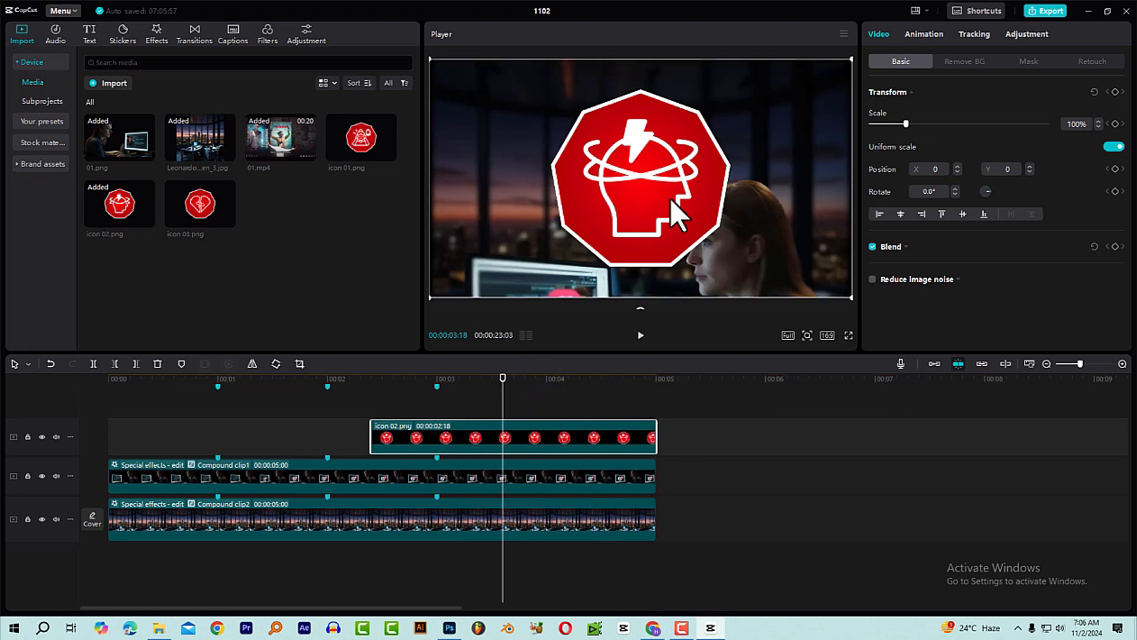
drag(852, 298, 772, 251)
drag(654, 214, 653, 174)
drag(774, 212, 758, 205)
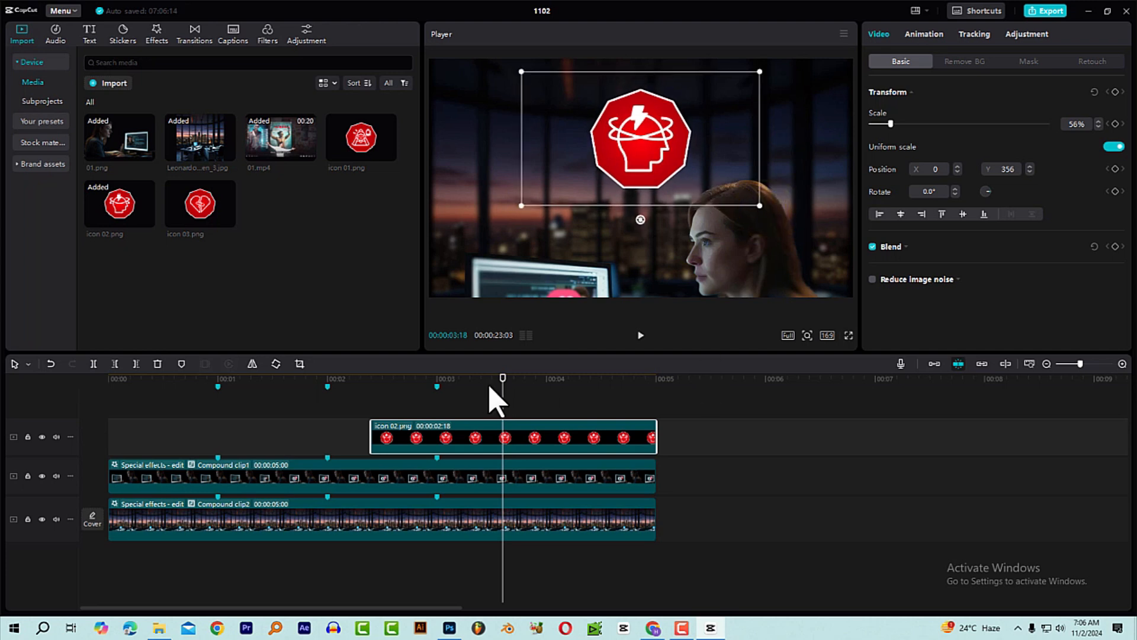
- Apply the Zoom In entrance animation with a 0.5 s duration to the icon 02.png clip and preview it
drag(474, 380, 430, 382)
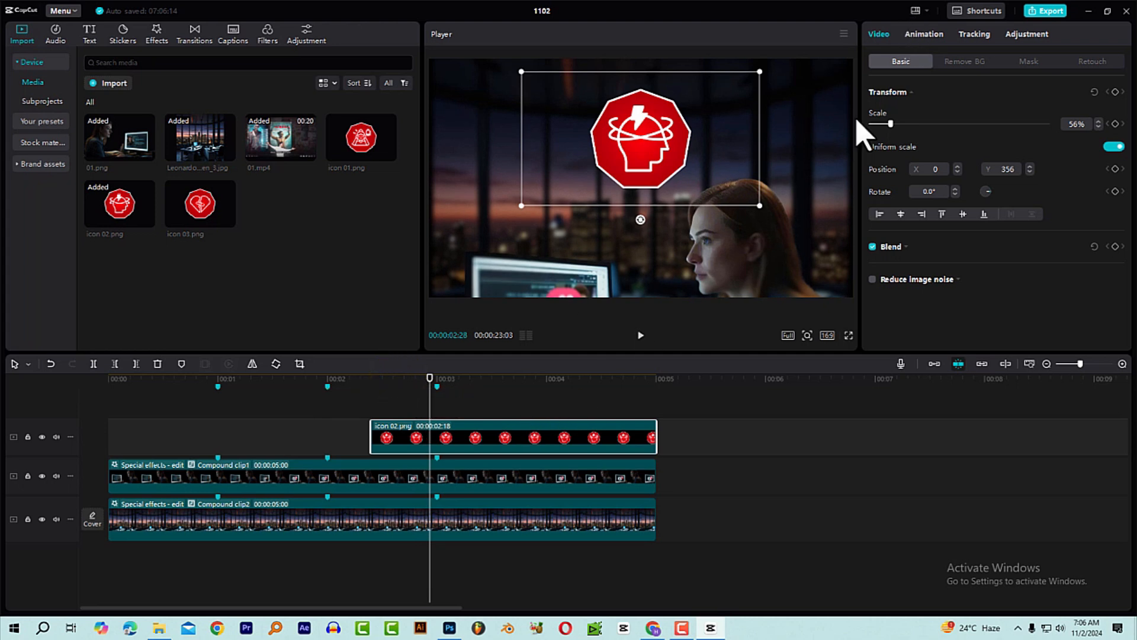
click(920, 35)
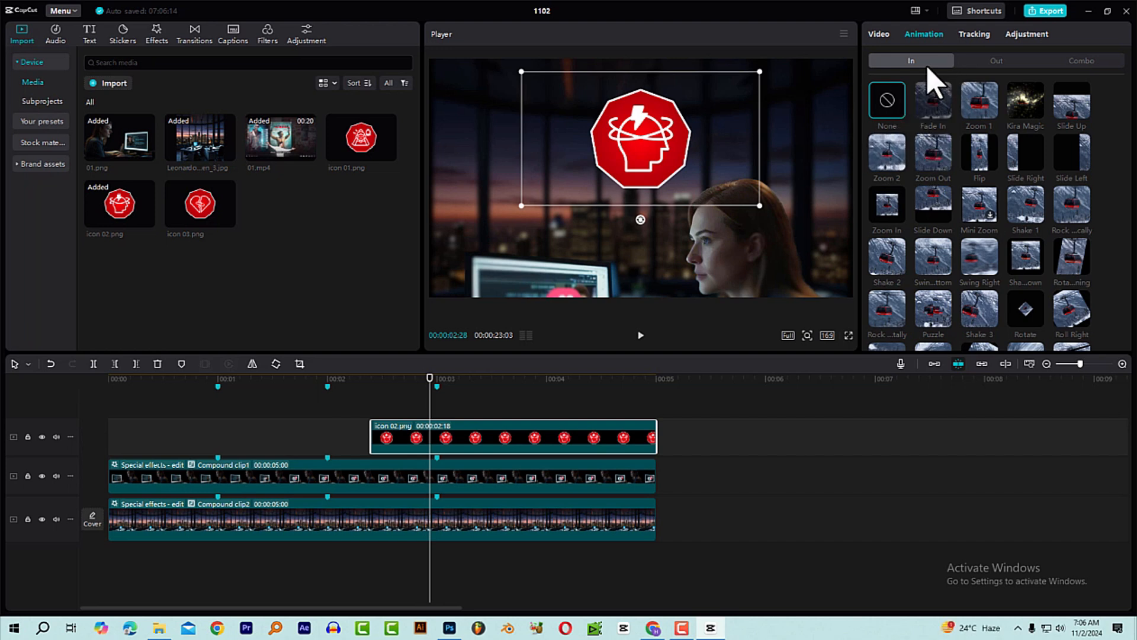
click(895, 204)
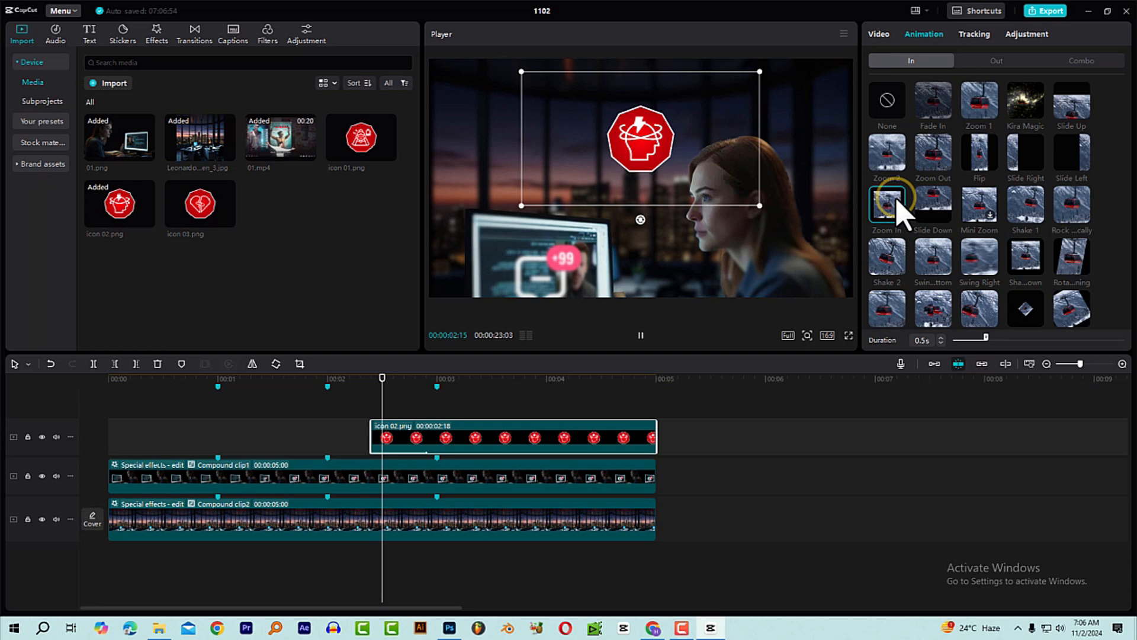
click(370, 383)
key(space)
key(space)
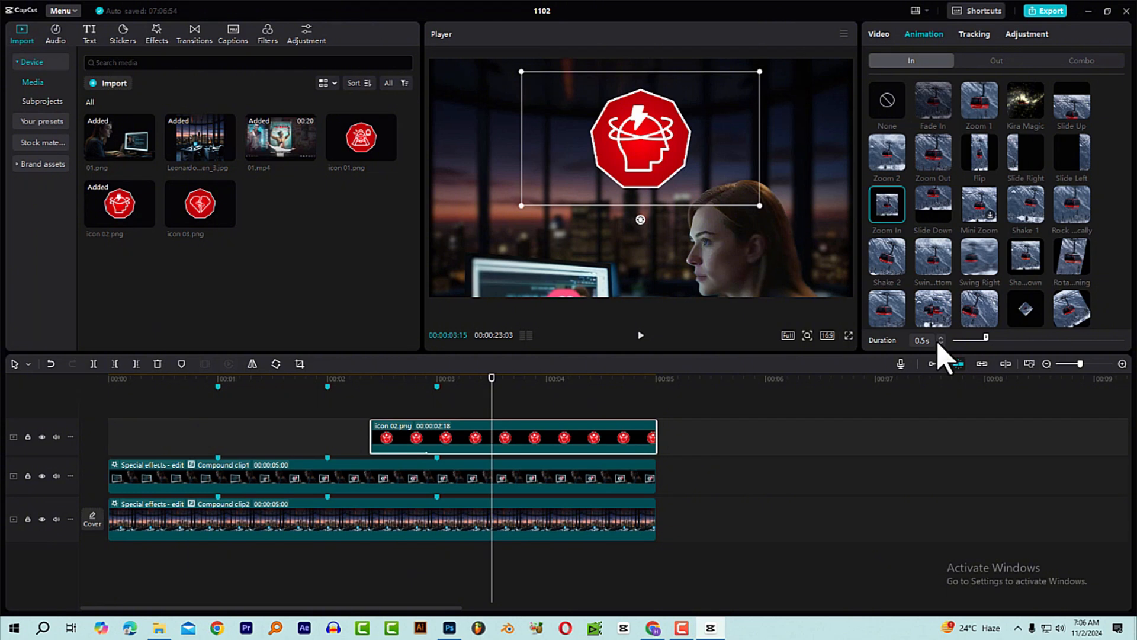
click(371, 383)
key(space)
key(space)
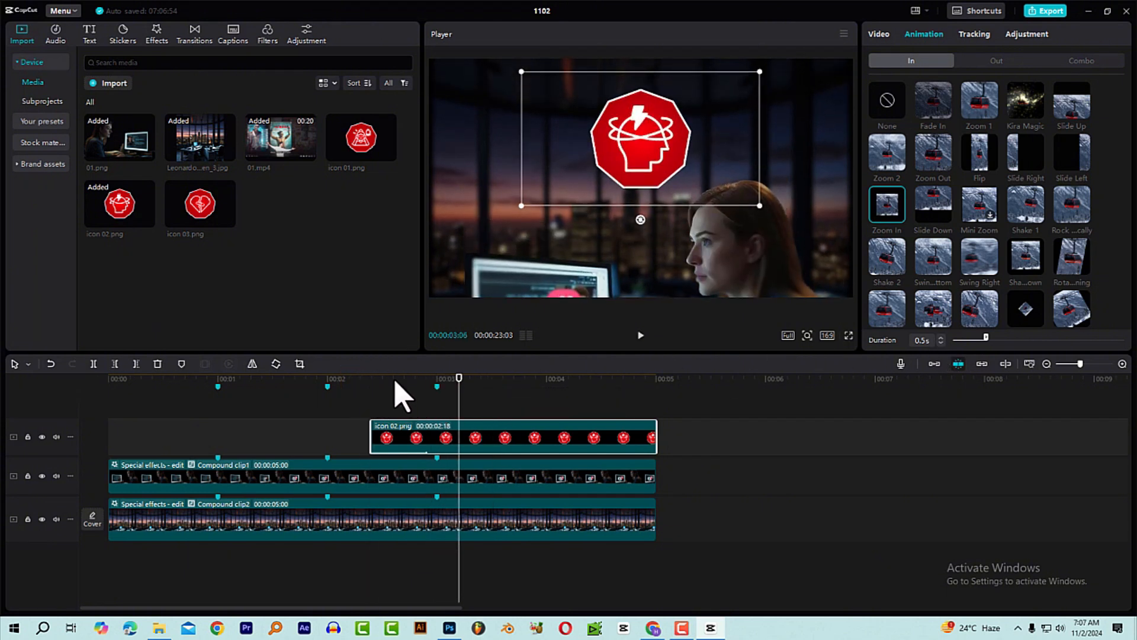
- Duplicate the icon 02.png clip twice onto new tracks above it, with both copies starting at 00:00:02:12
drag(395, 379, 437, 391)
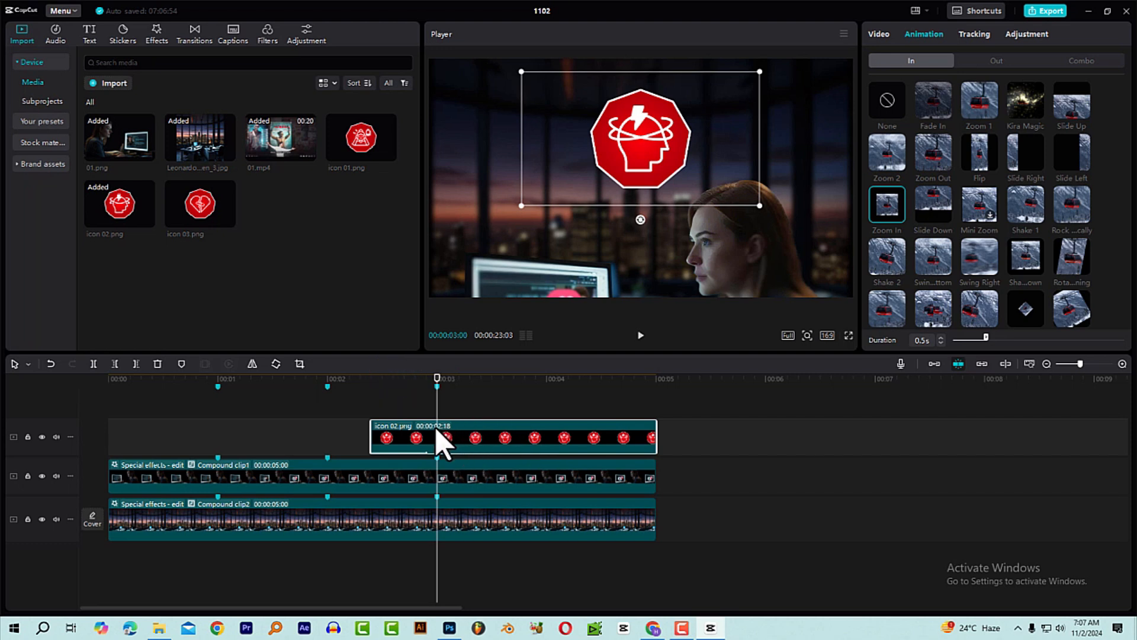
key(ctrl+c)
click(377, 379)
key(ctrl+v)
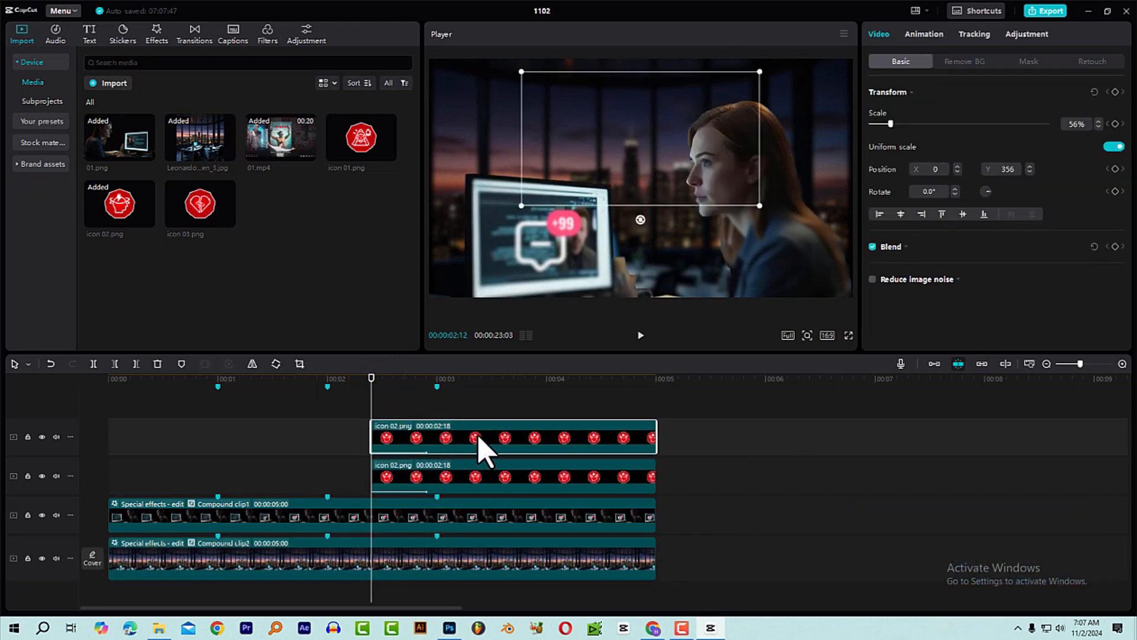
key(alt)
drag(466, 436, 470, 399)
drag(389, 383, 482, 399)
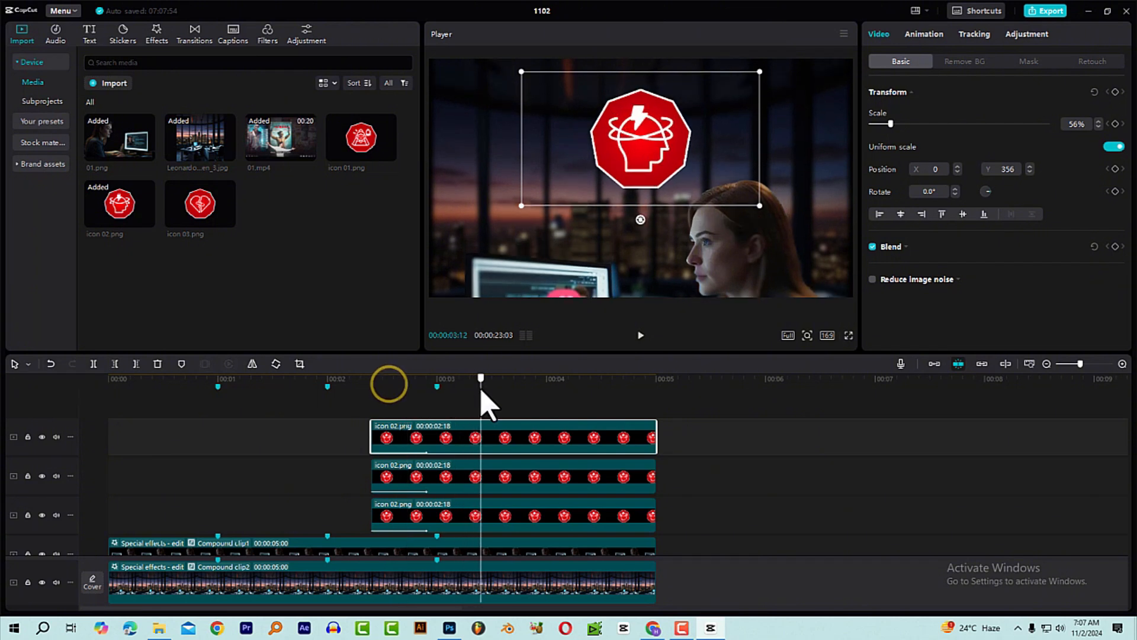
- Spread the badges in a row by moving the lowest icon clip to X -1183 and the uppermost to X 1252, keeping Y 356
click(639, 521)
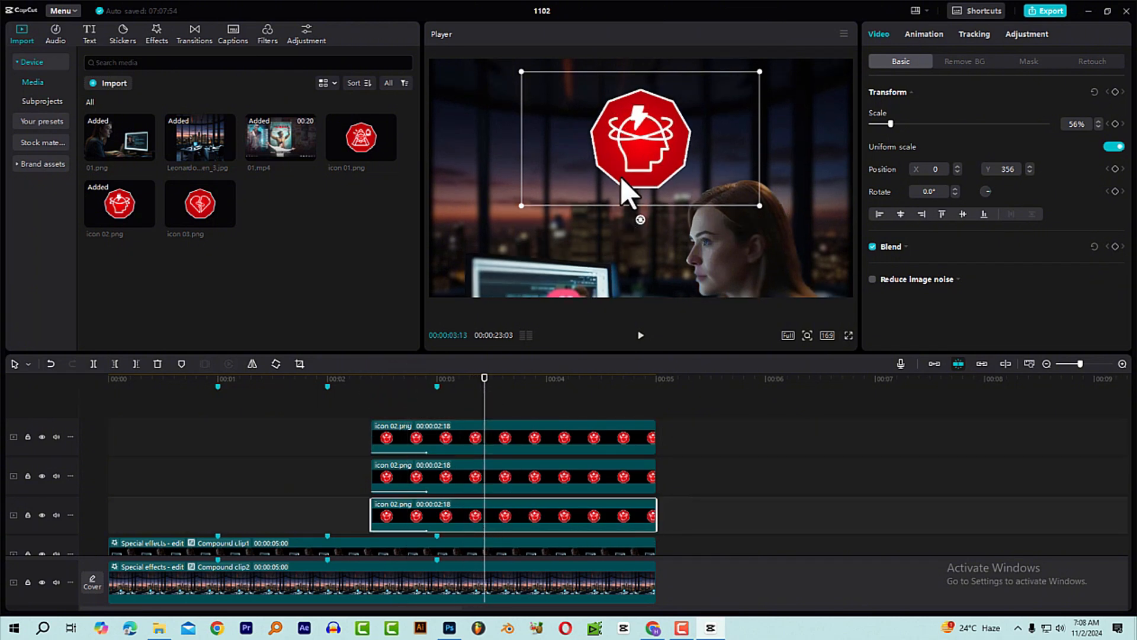
drag(622, 180, 490, 182)
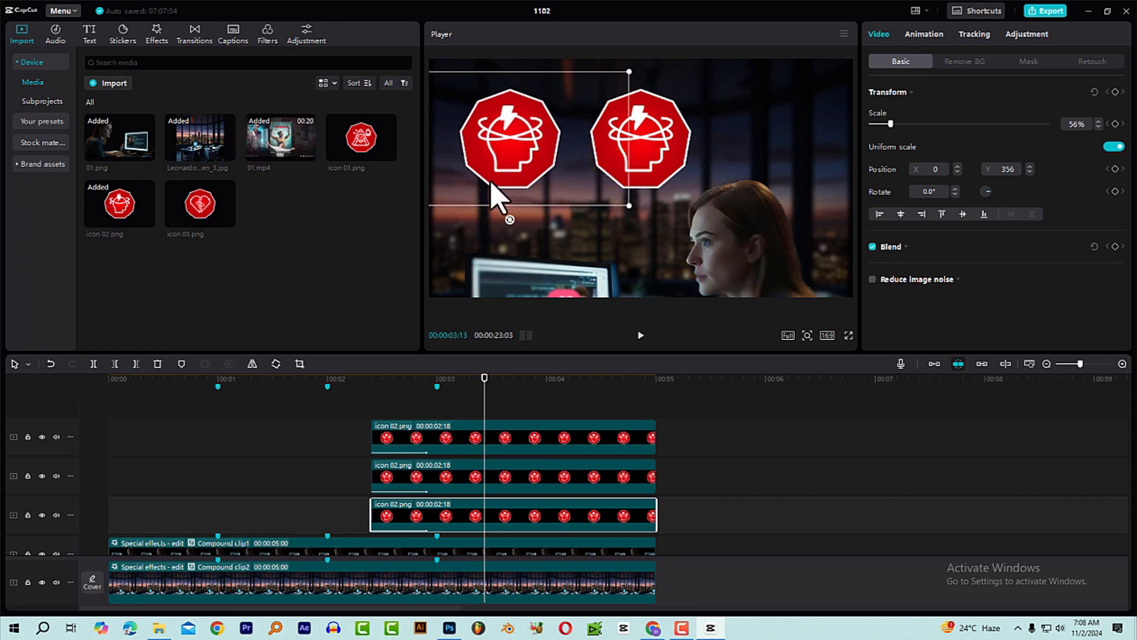
click(534, 473)
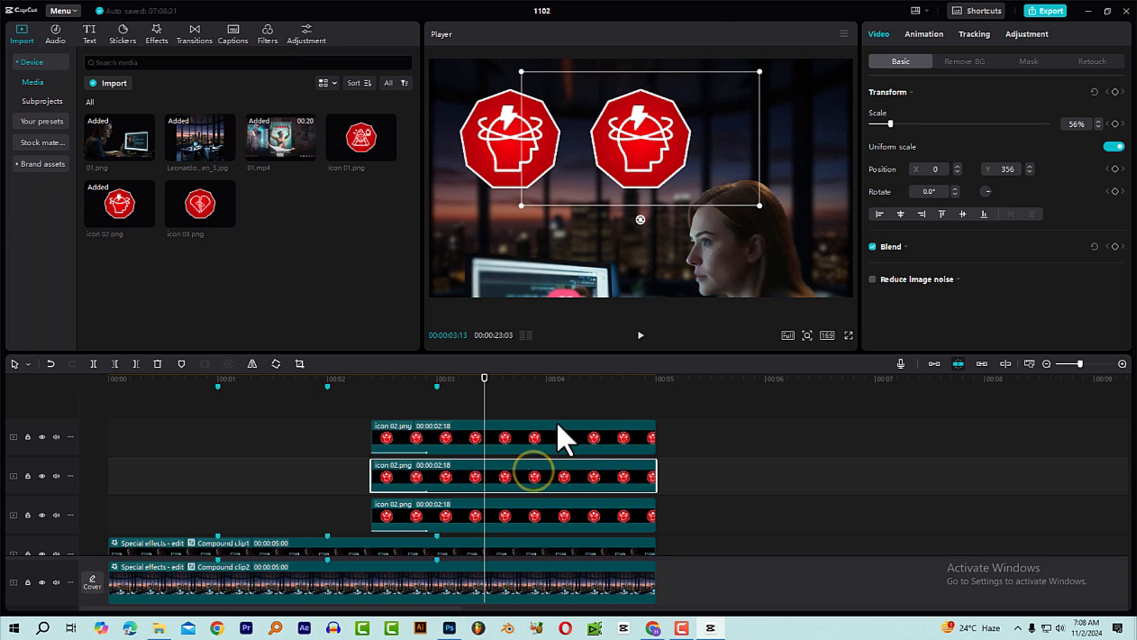
click(491, 439)
click(655, 110)
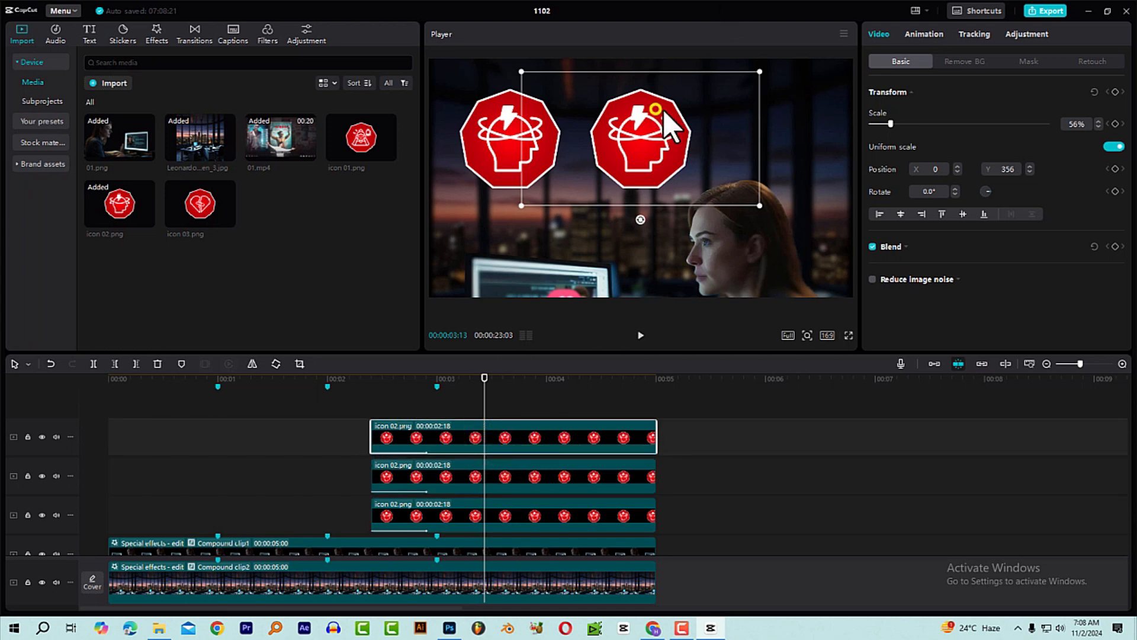
drag(664, 113, 802, 116)
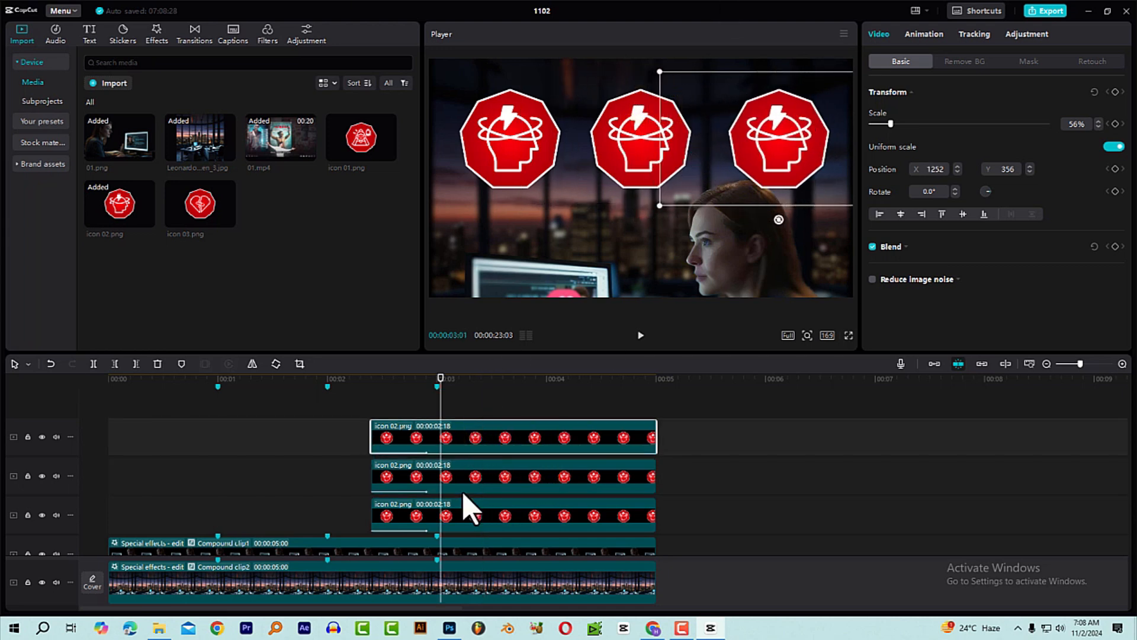
- Replace the icon 02.png clip on the lowest icon track with icon 01.png, using the original video effect
click(494, 513)
click(489, 438)
click(476, 514)
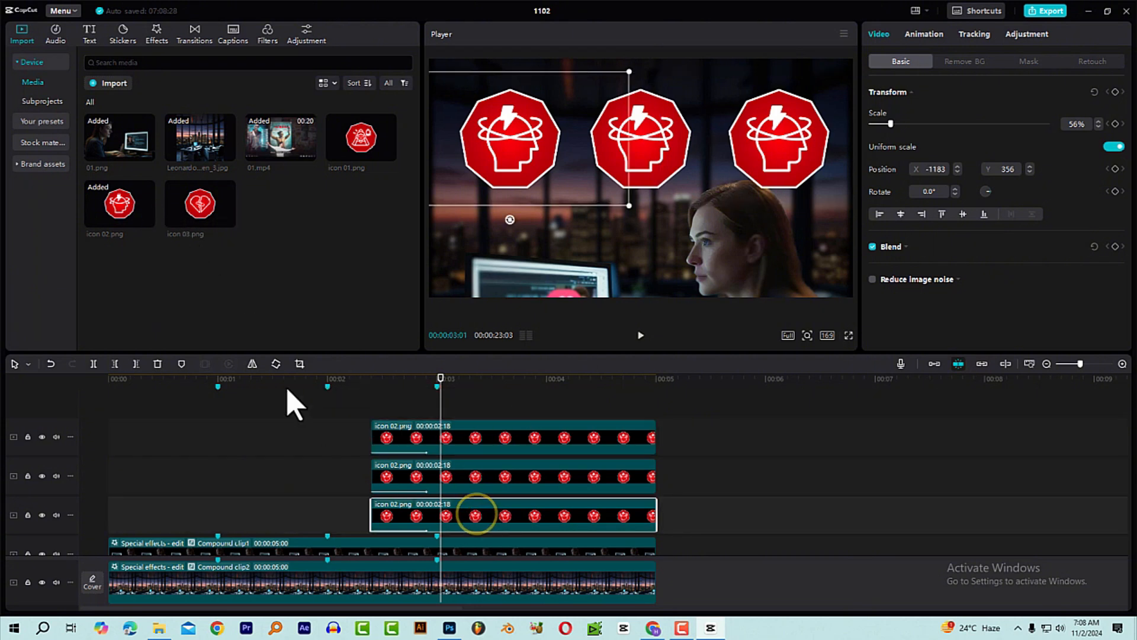
mouse_move(373, 163)
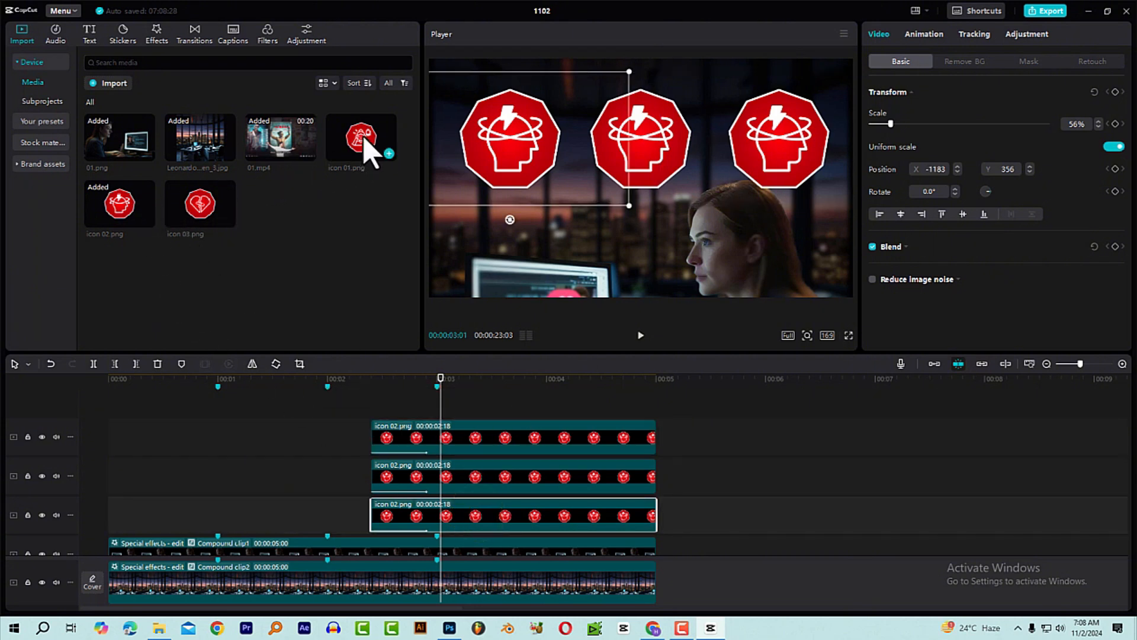
drag(363, 155, 453, 520)
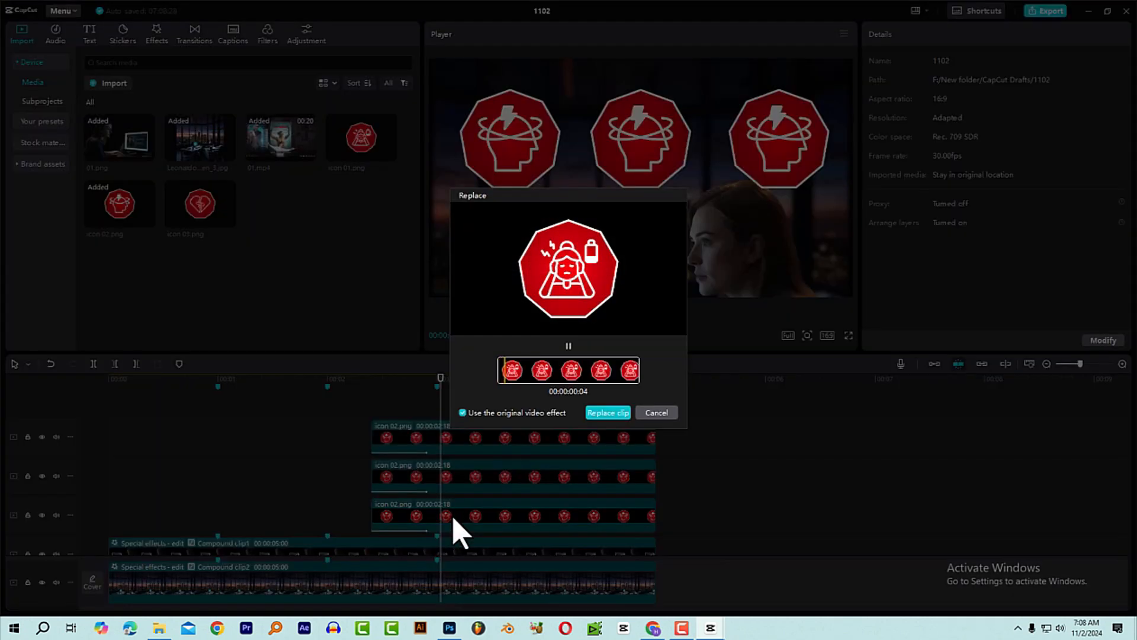
click(610, 414)
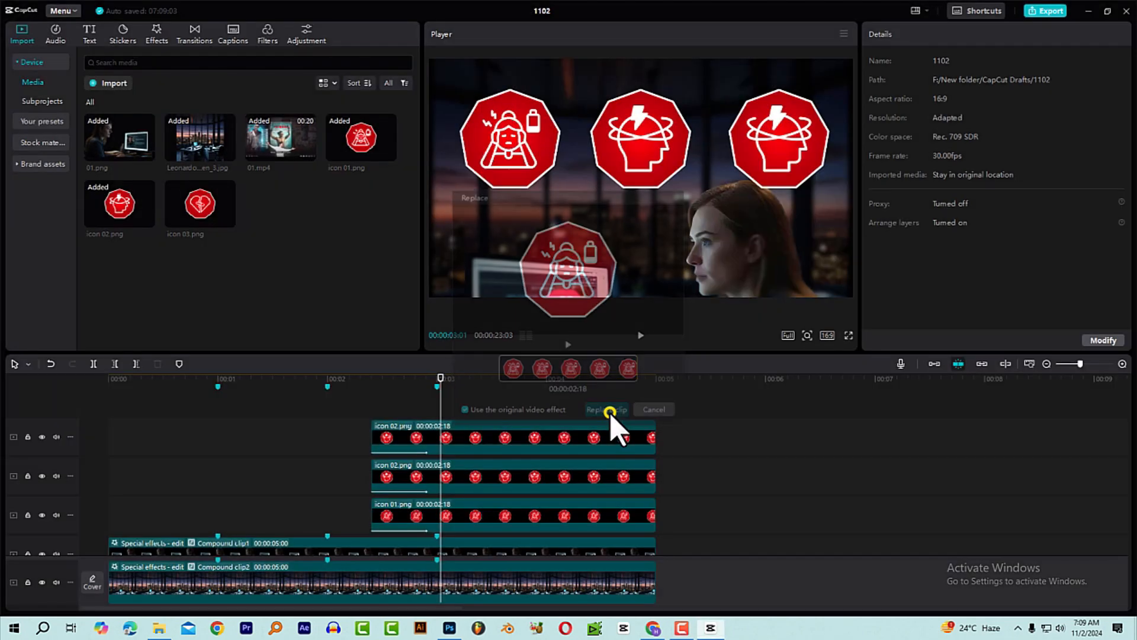
- Replace the icon 02.png clip on the uppermost track with icon 03.png, using the original video effect, and preview the three badges
click(396, 381)
click(481, 513)
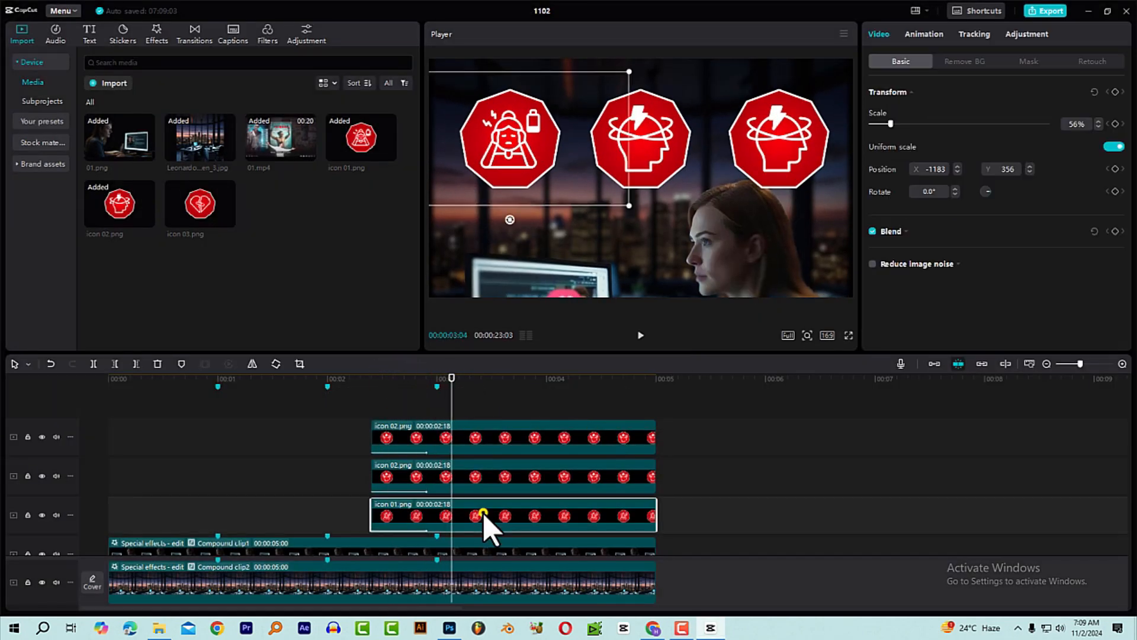
click(467, 478)
click(471, 440)
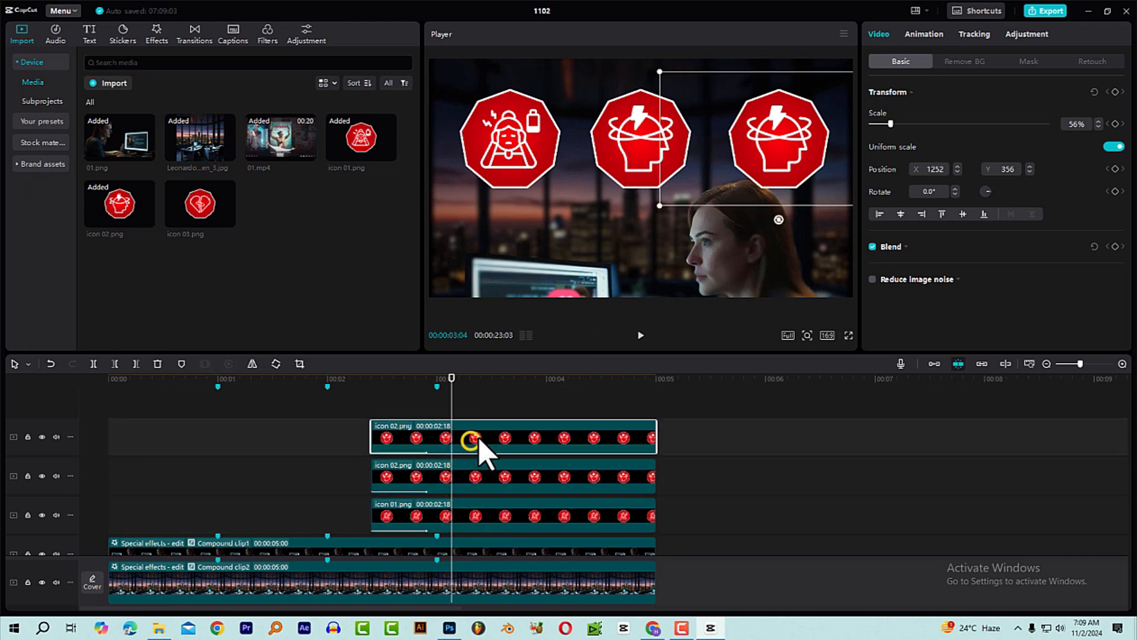
mouse_move(175, 223)
drag(195, 206, 480, 439)
click(614, 415)
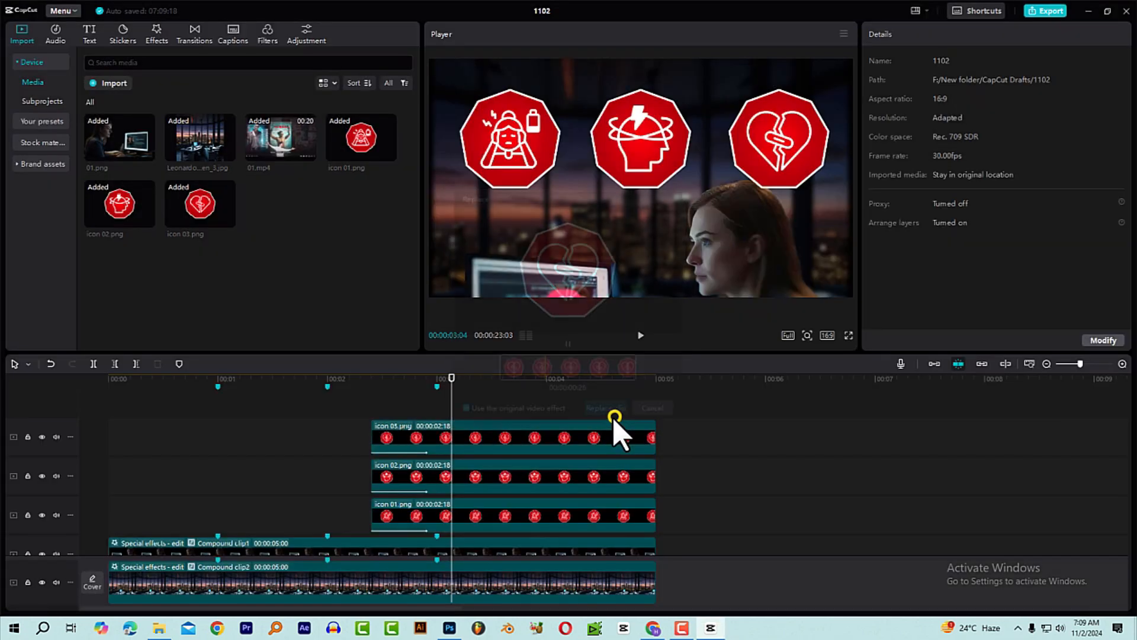
click(372, 380)
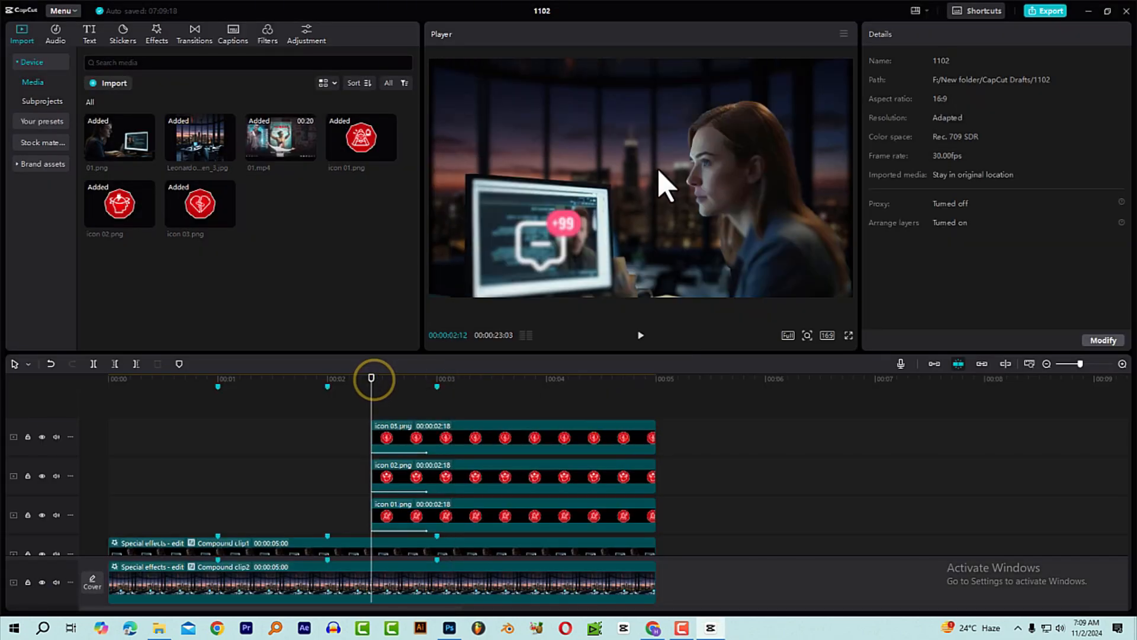
key(space)
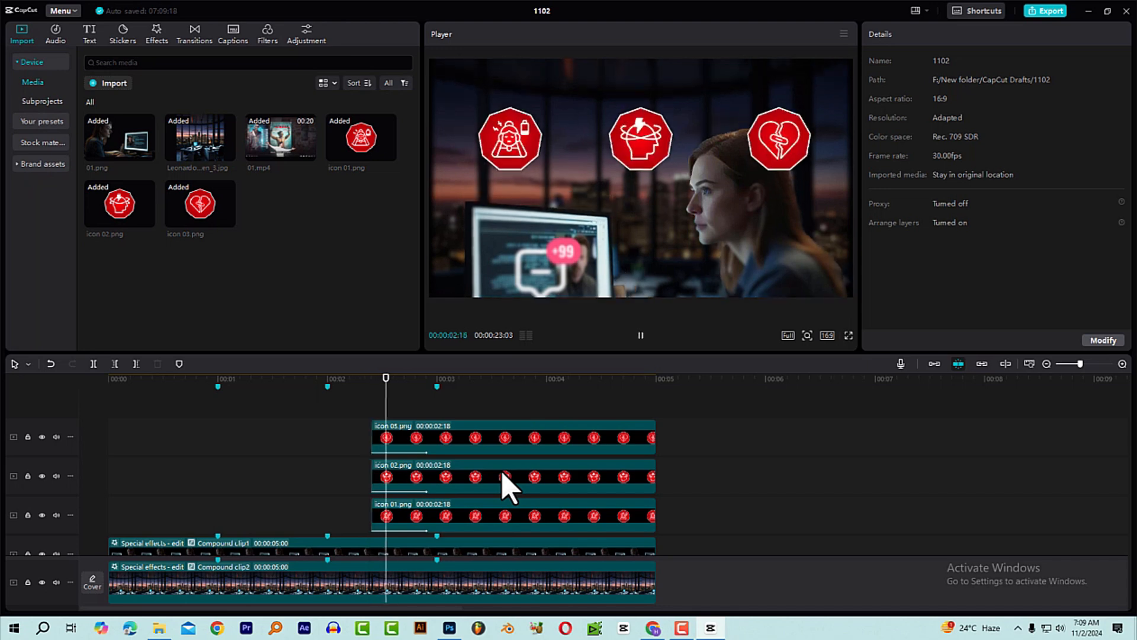
click(379, 382)
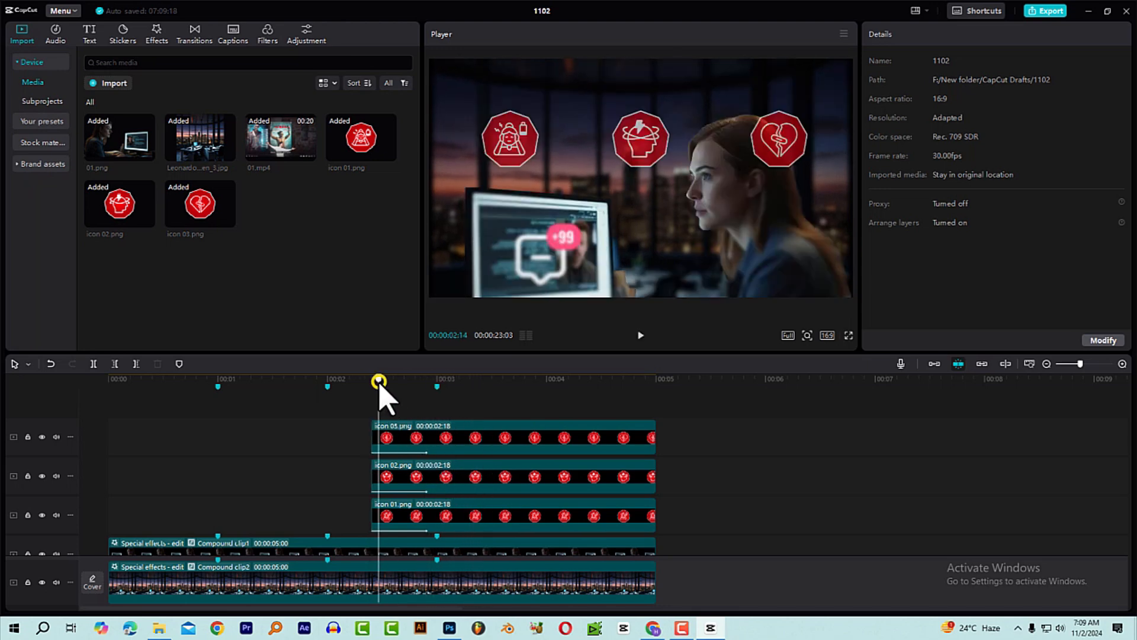
drag(381, 377, 437, 418)
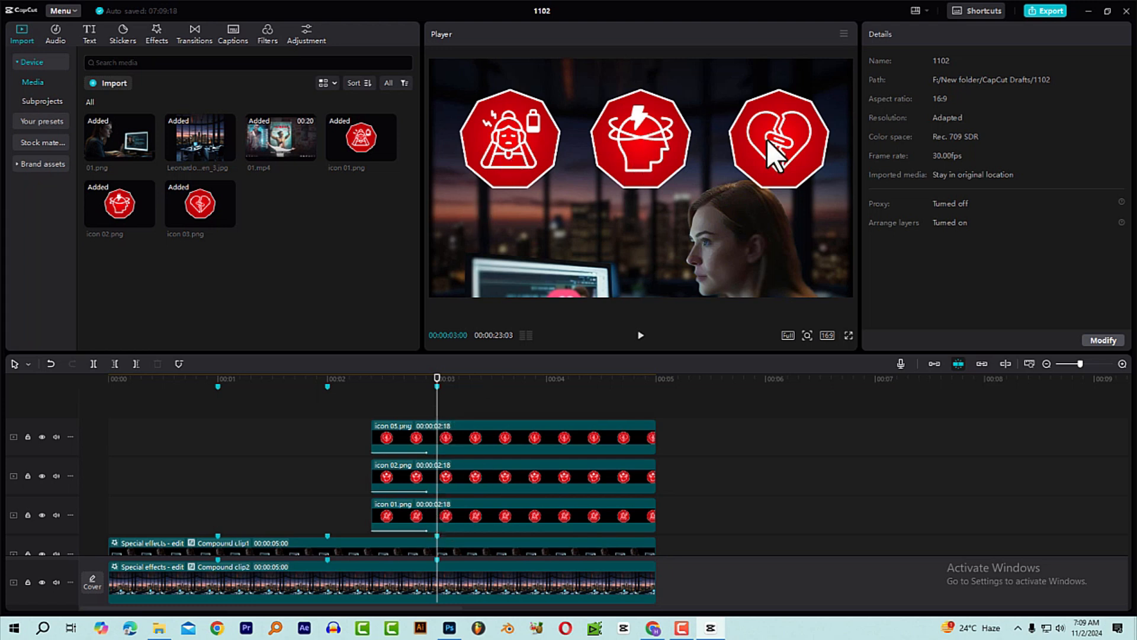
- Shift the icon 02.png clip to start at 00:00:03:01, four frames after the end of icon 01.png's entrance animation
click(463, 378)
click(372, 382)
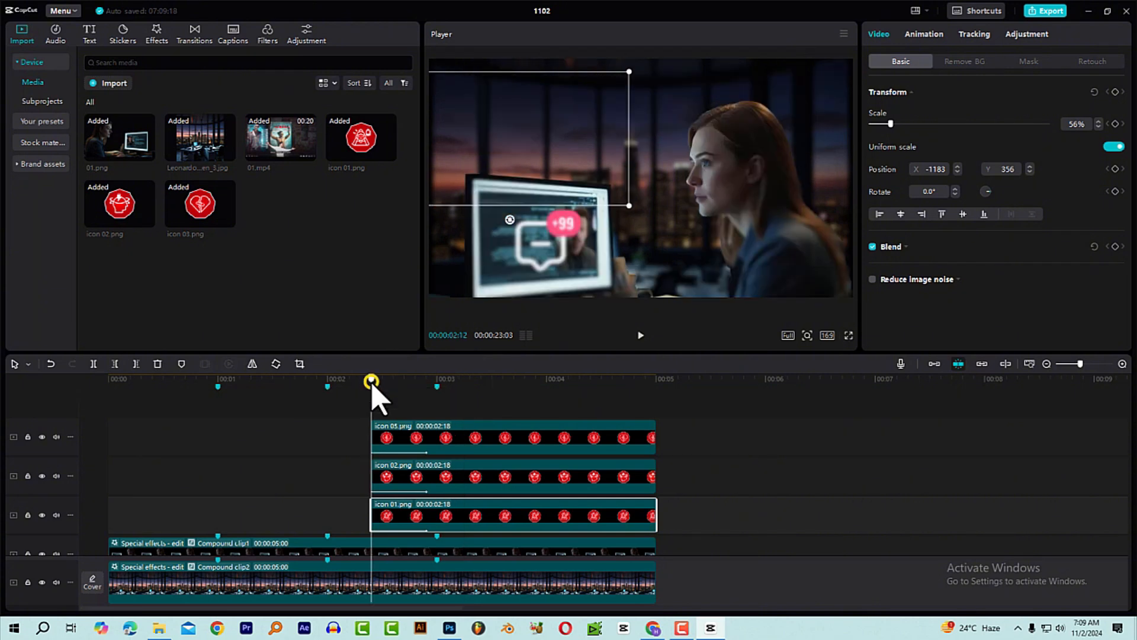
drag(372, 389, 427, 395)
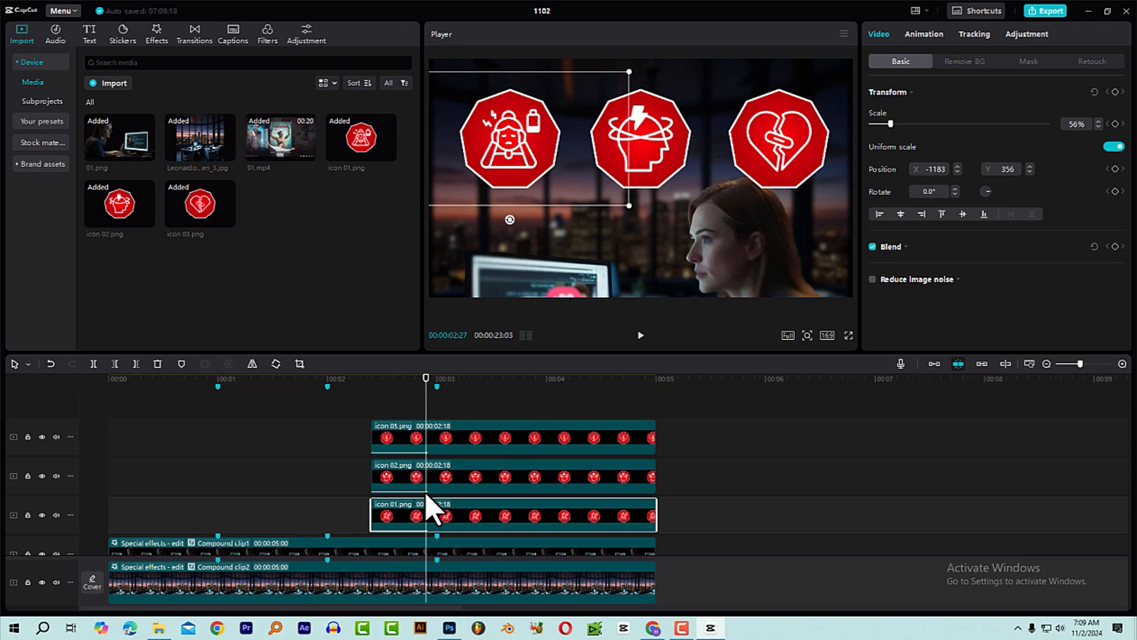
click(436, 514)
key(Right)
key(Right)
key(Right)
key(Right)
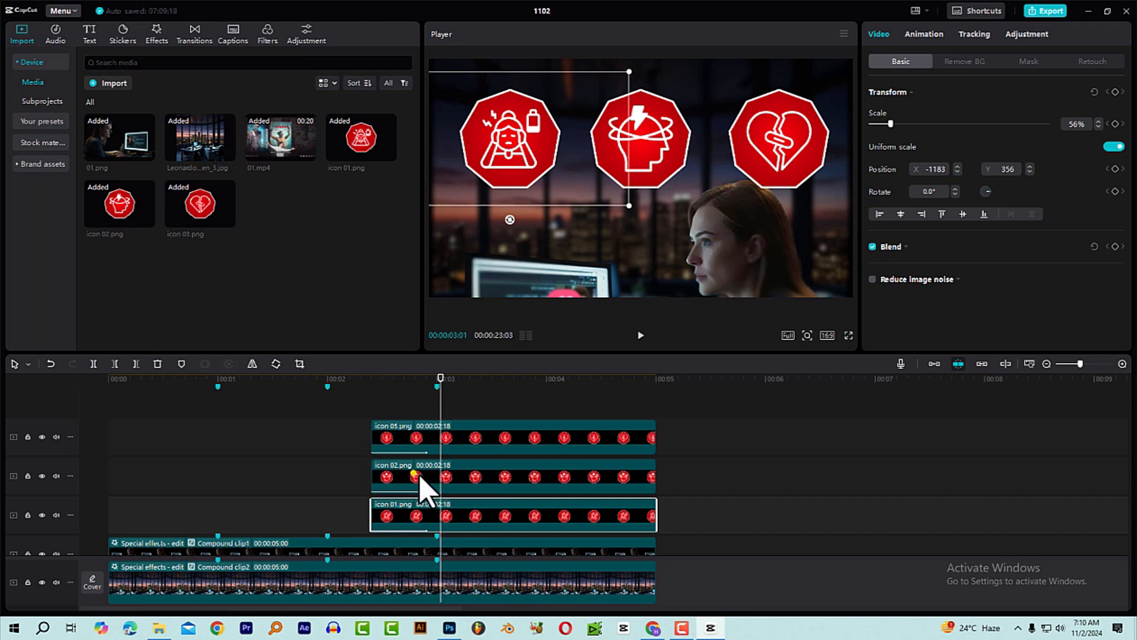
drag(420, 475, 482, 478)
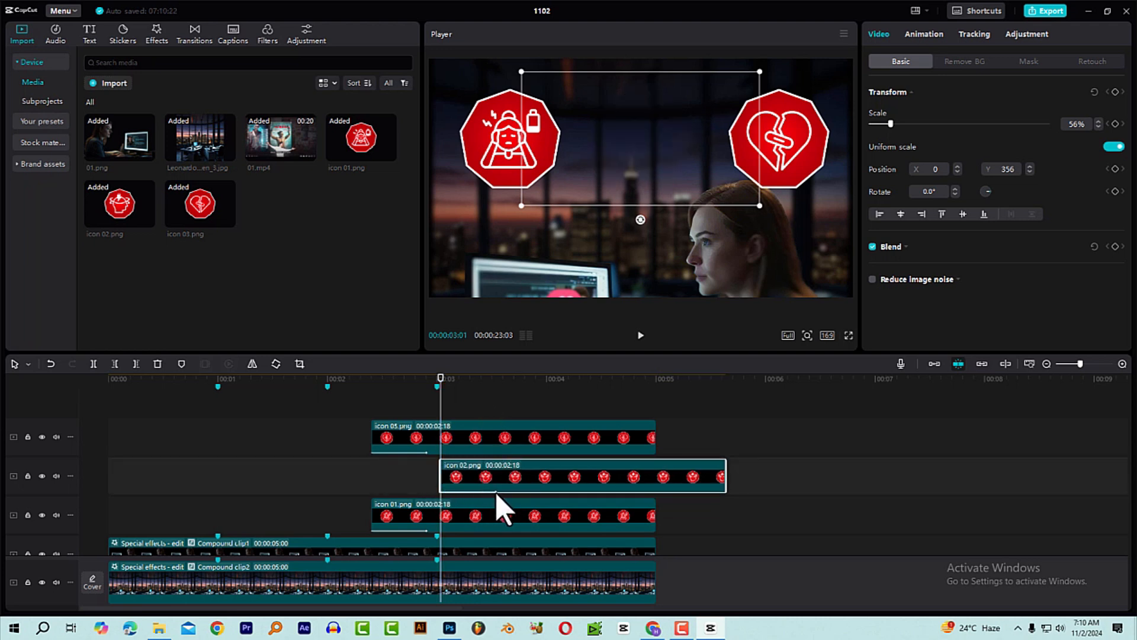
- Shift the icon 03.png clip to start at 00:00:03:20, four frames after icon 02.png's entrance animation, and play back the staggered badges
click(495, 382)
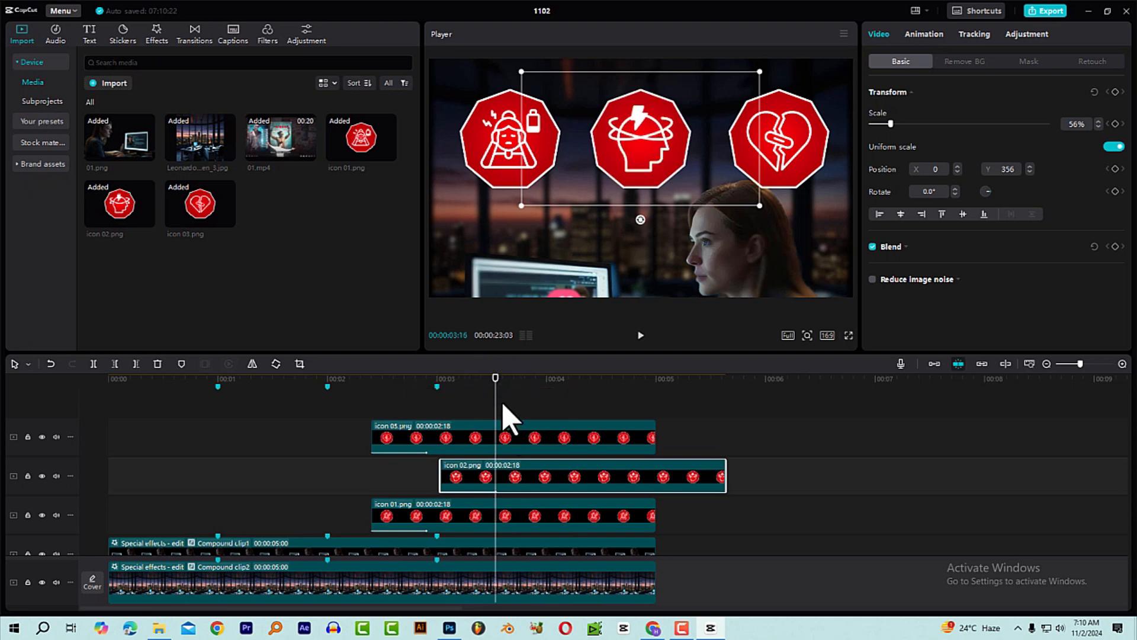
key(Right)
key(Right)
key(Right)
key(Right)
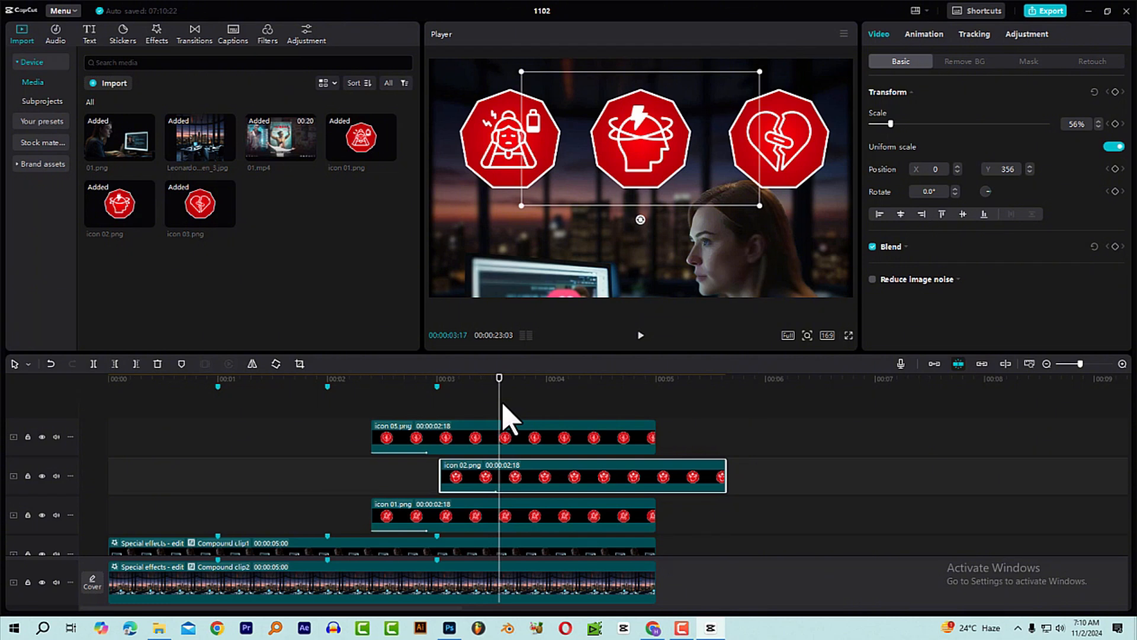
drag(414, 444, 557, 448)
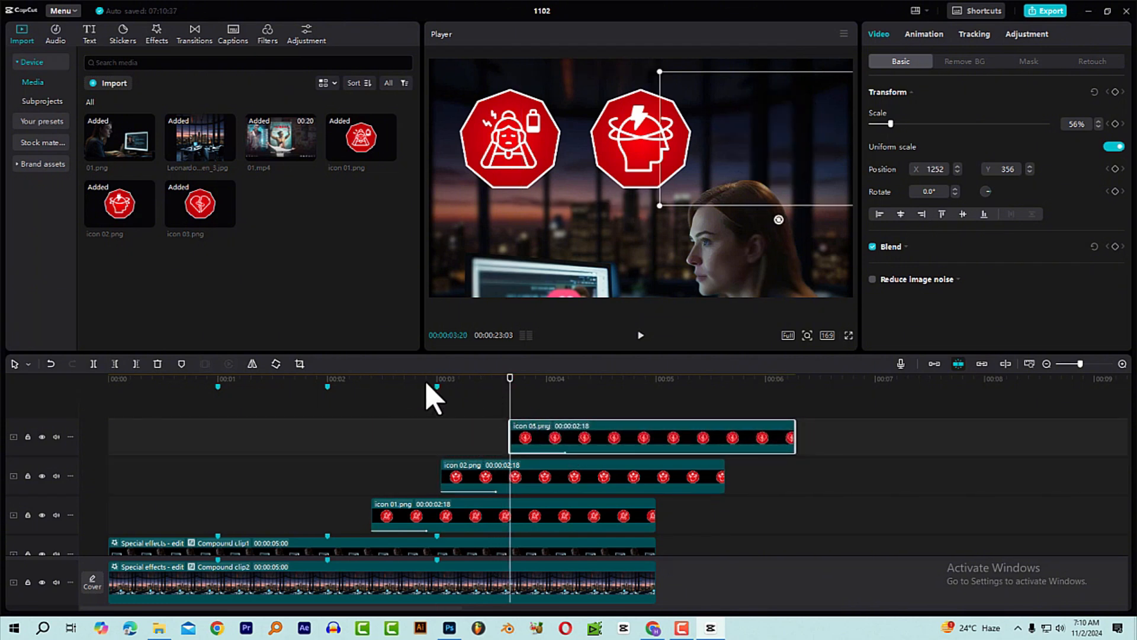
drag(378, 380, 356, 431)
key(space)
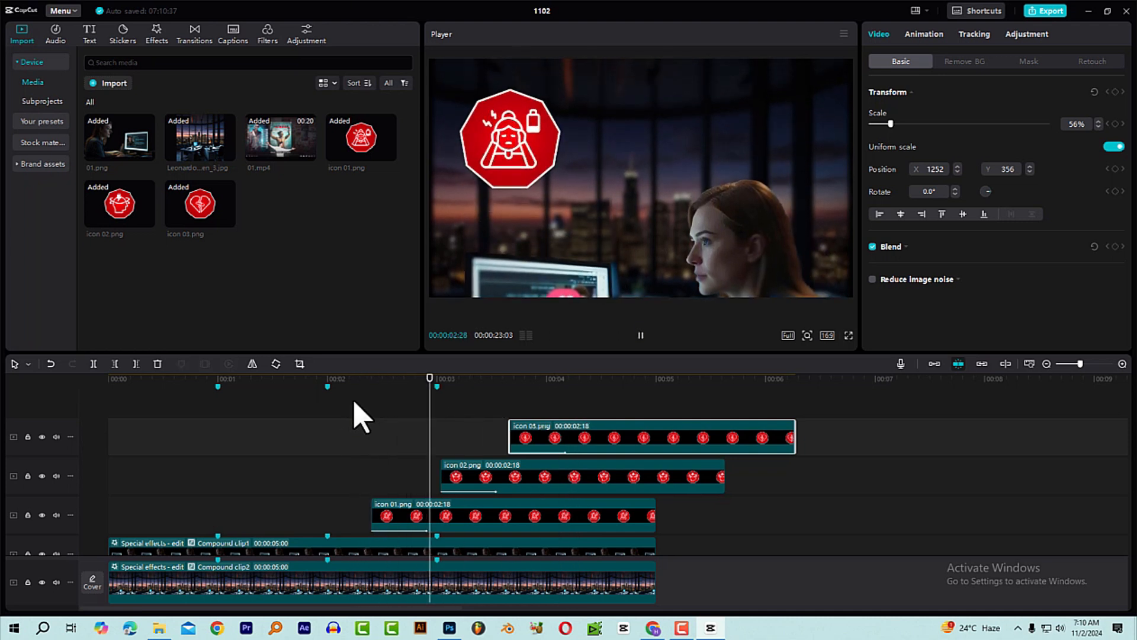
key(space)
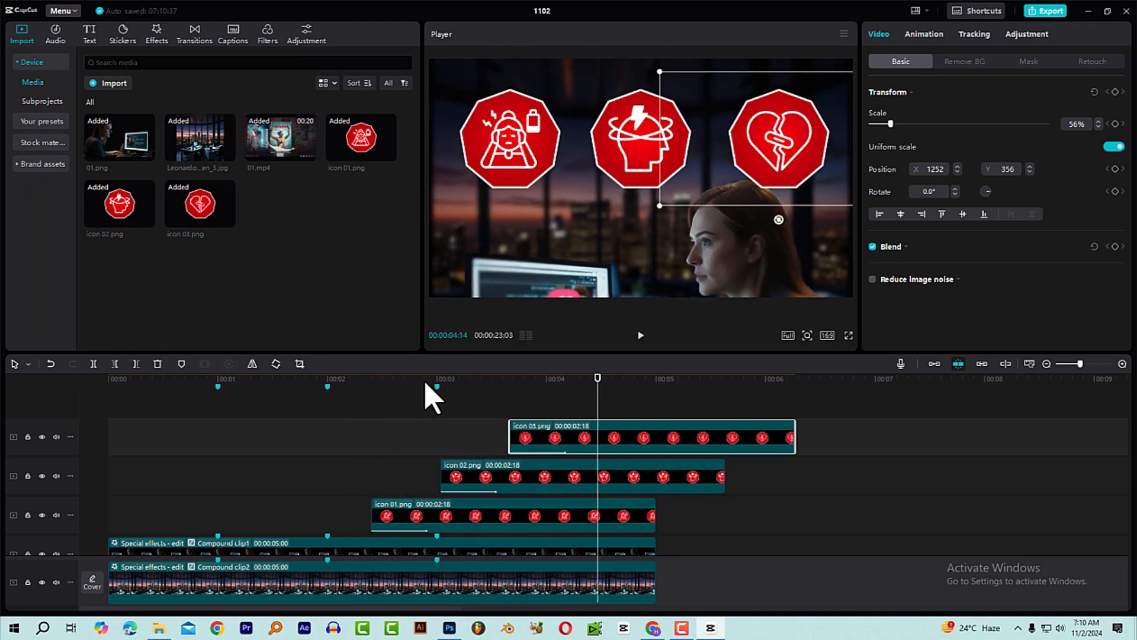
- Trim the ends of the icon 02.png and icon 03.png clips to 00:00:05:00, in line with the office scene's end
drag(614, 382, 642, 385)
click(668, 478)
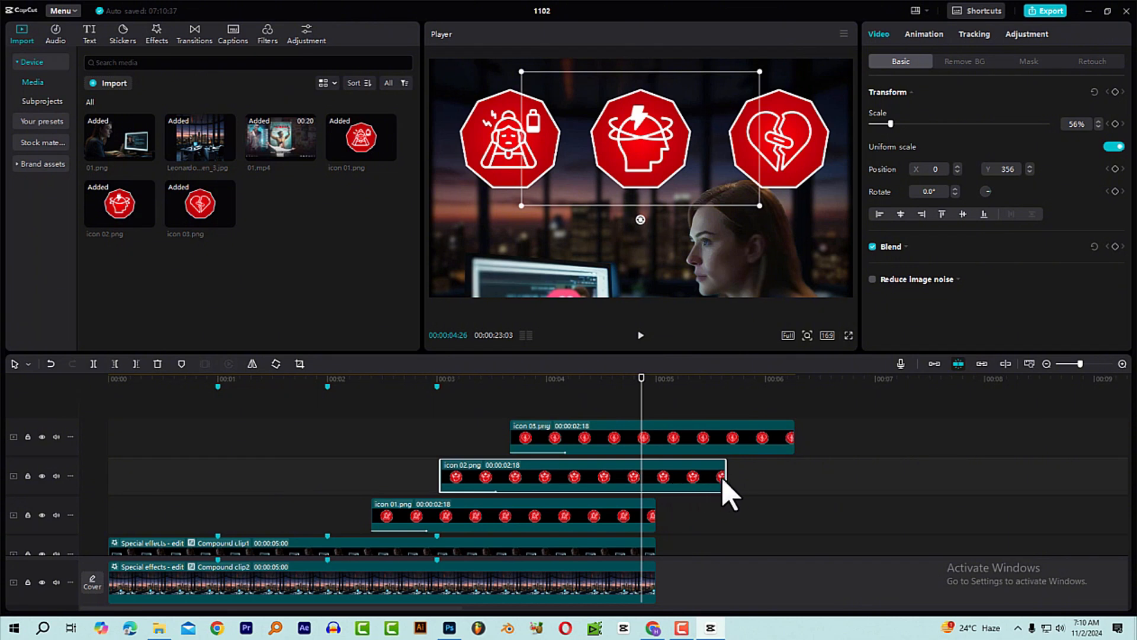
drag(727, 477, 656, 478)
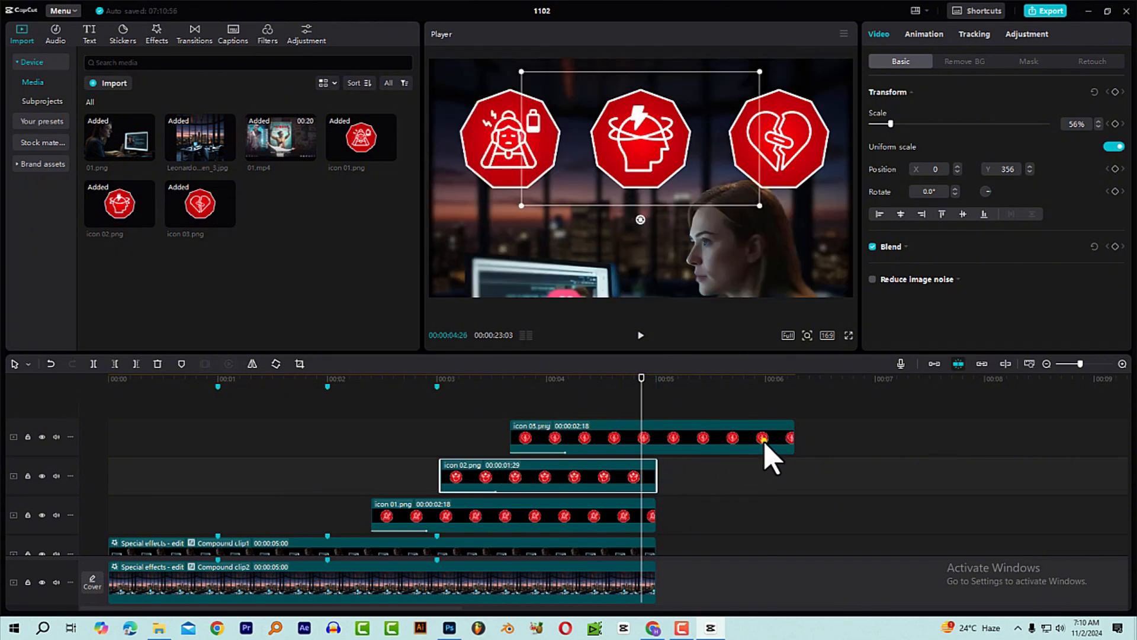
drag(793, 437, 658, 451)
click(675, 483)
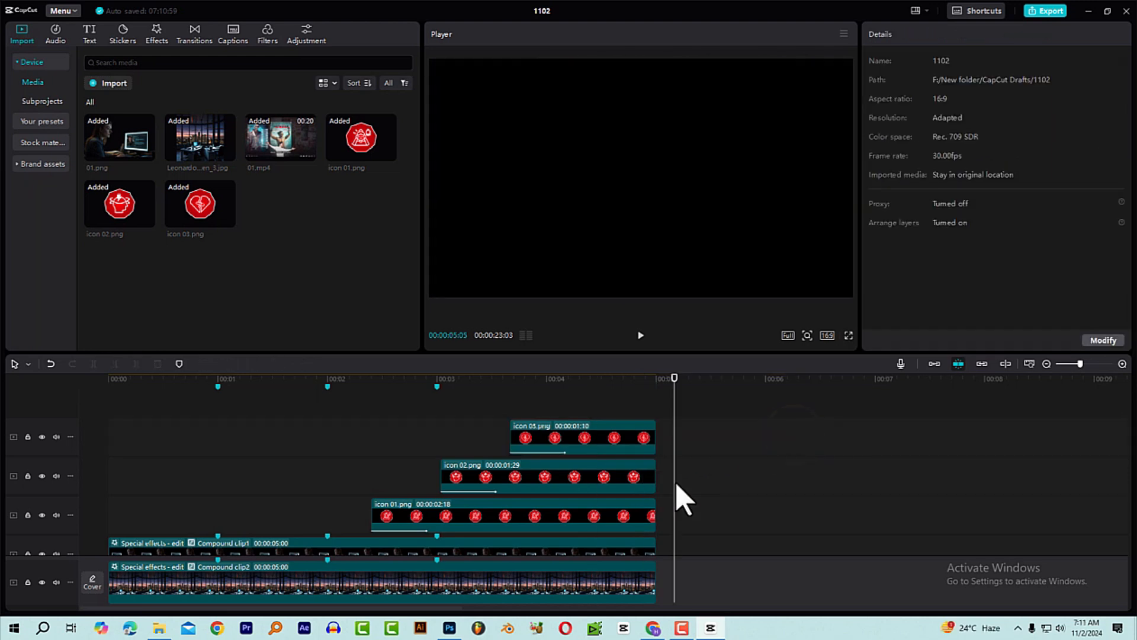
- Combine the three badge icon clips into one compound clip
click(590, 394)
drag(676, 516, 552, 437)
right_click(553, 443)
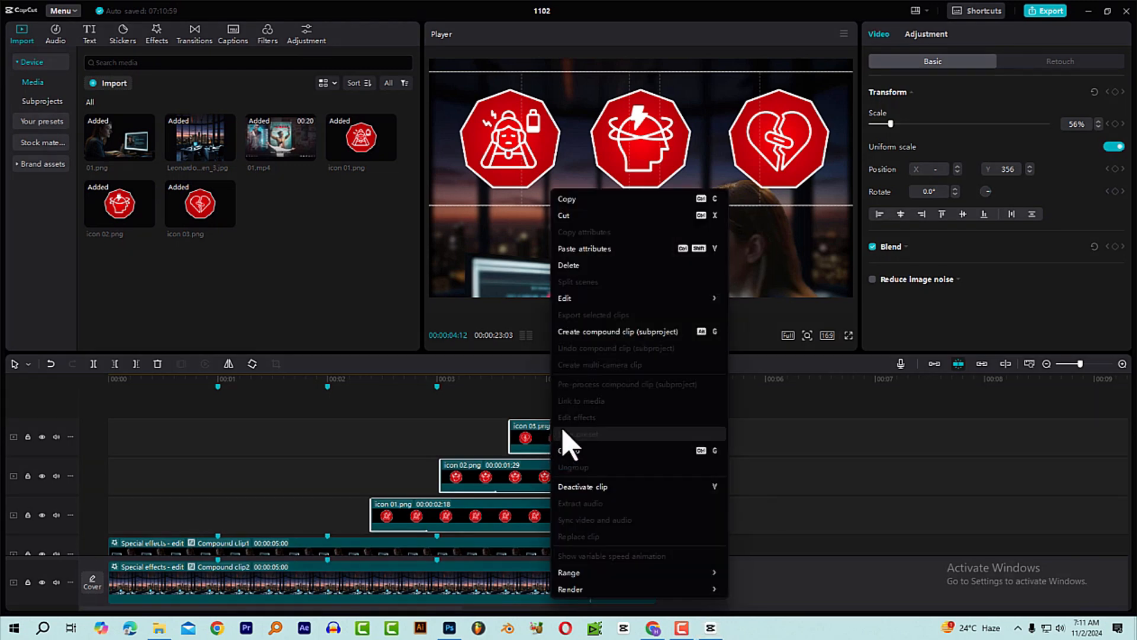
click(603, 331)
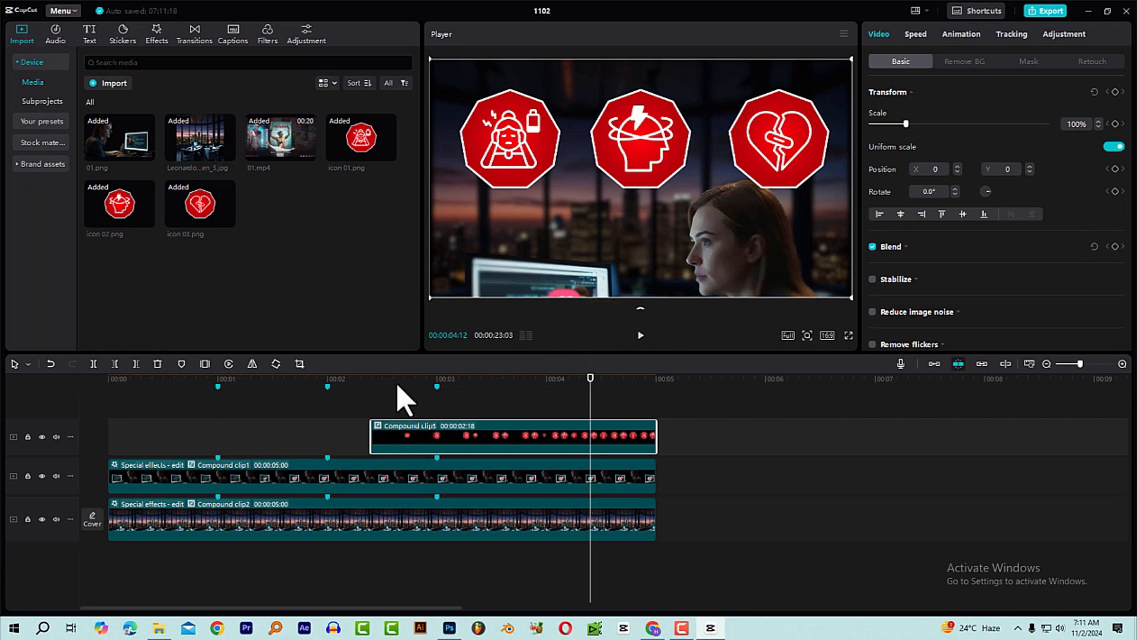
- Scale the badge compound clip to 90%, raise it to Y position 111, and preview the badges
drag(398, 384, 573, 398)
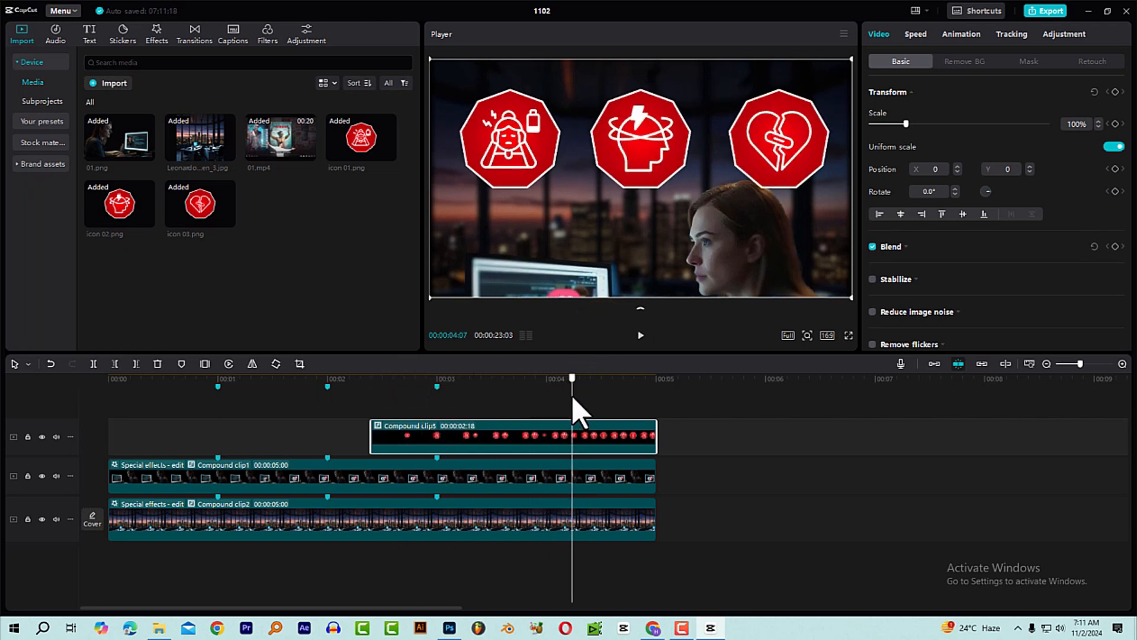
drag(849, 296, 757, 223)
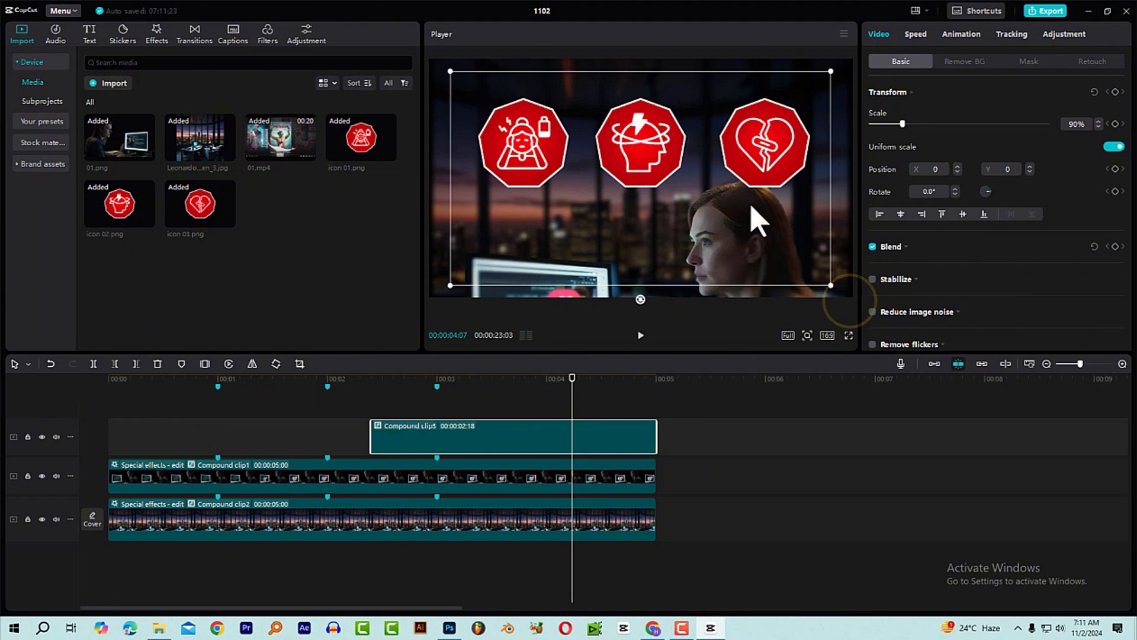
drag(489, 382, 546, 420)
click(507, 379)
- Examine how the red badges appear and move with the background in the 01.mp4 reference clip around 00:00:14:00
scroll(815, 439, down, 2)
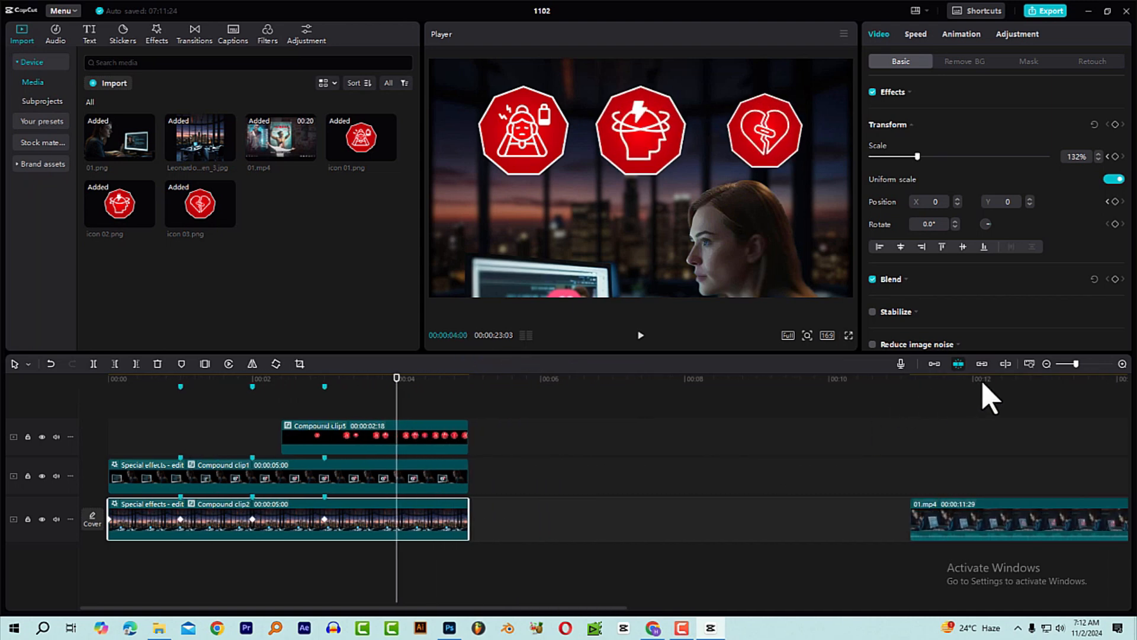
drag(990, 377, 1130, 391)
drag(696, 417, 318, 432)
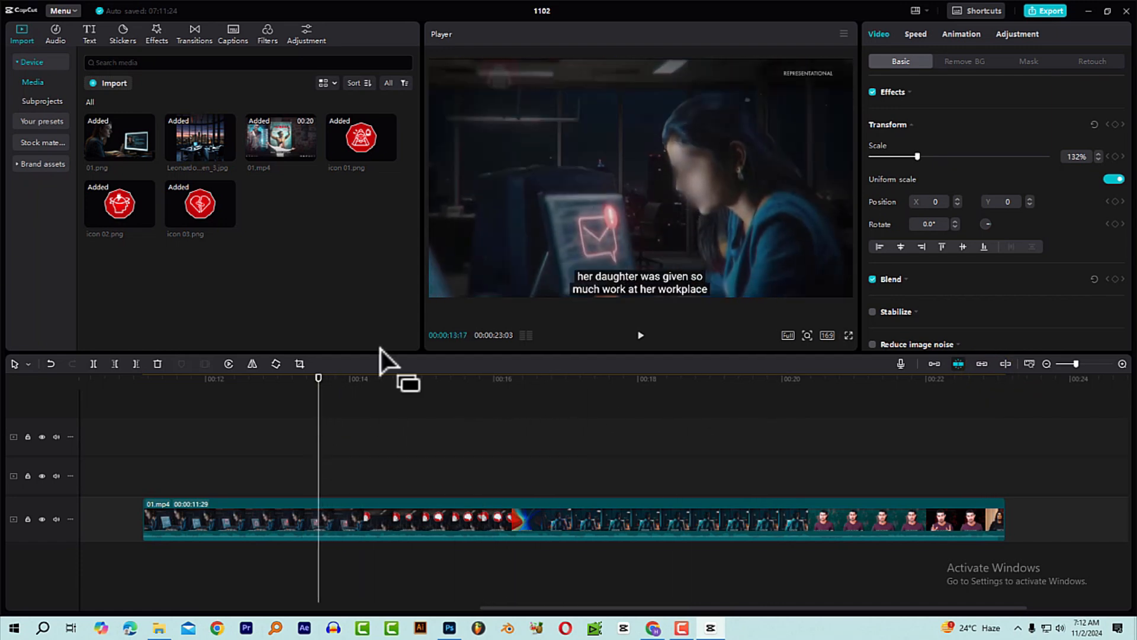
key(space)
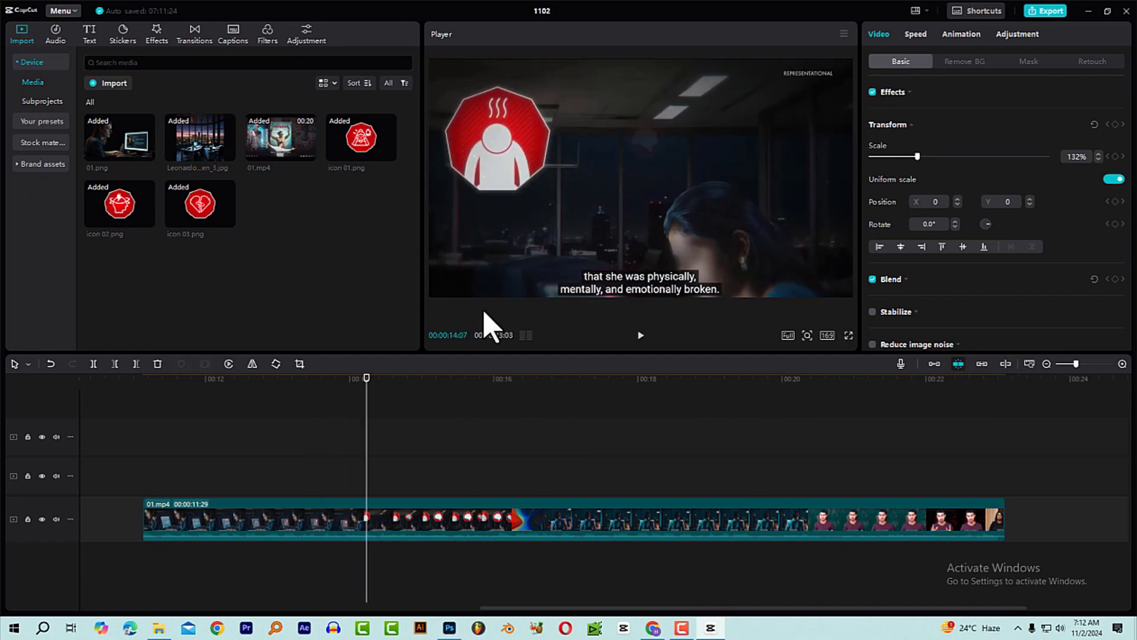
drag(358, 381, 351, 412)
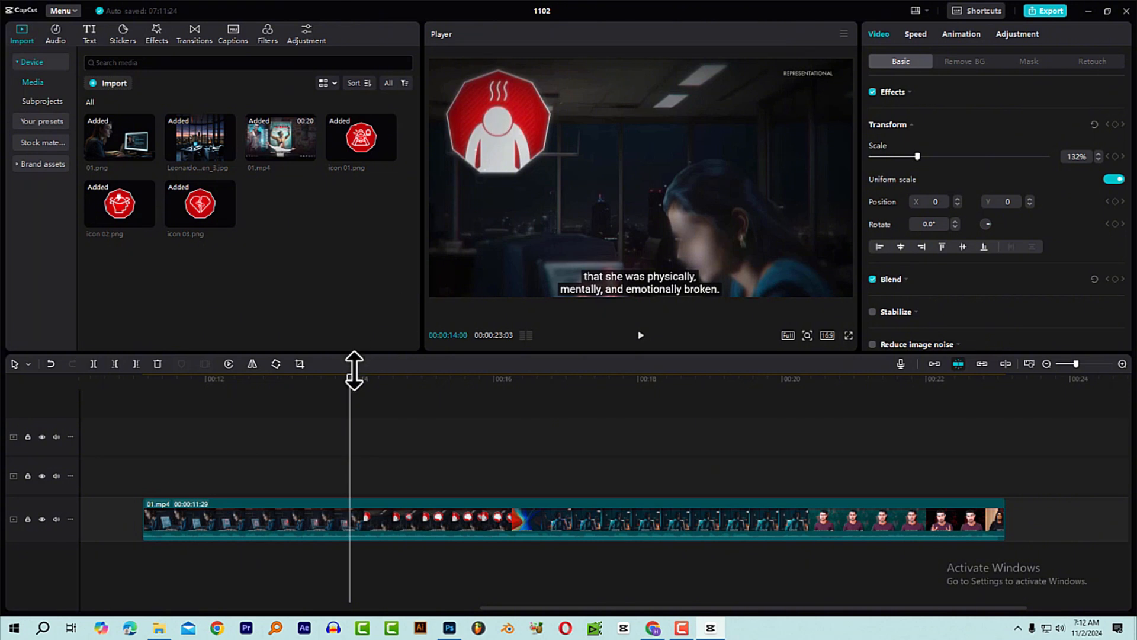
drag(354, 371, 302, 412)
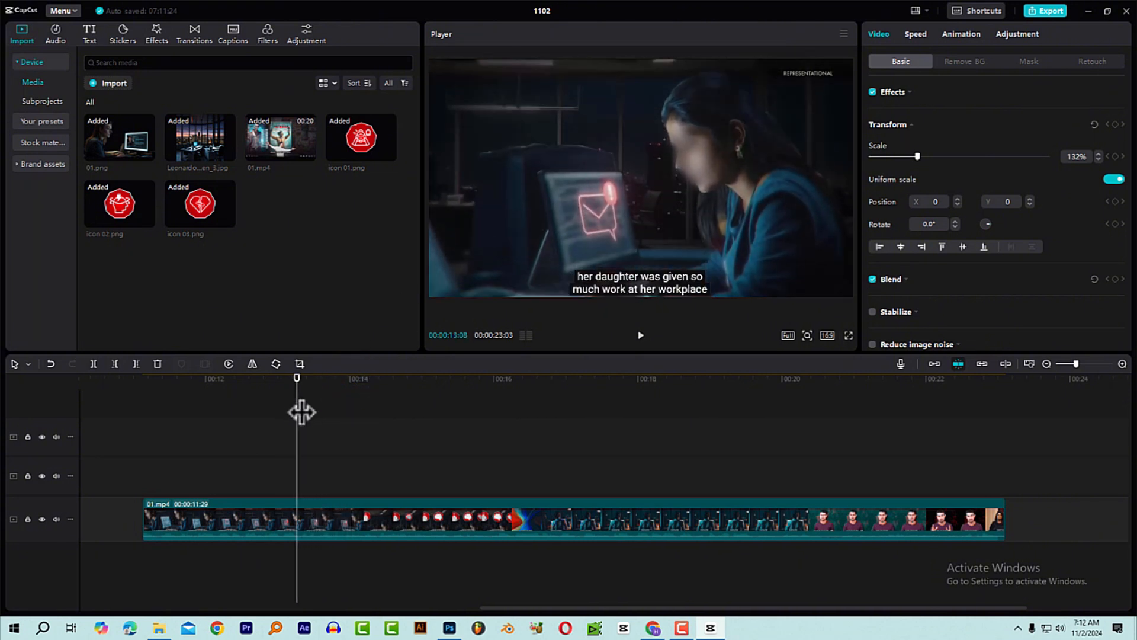
key(space)
key(space)
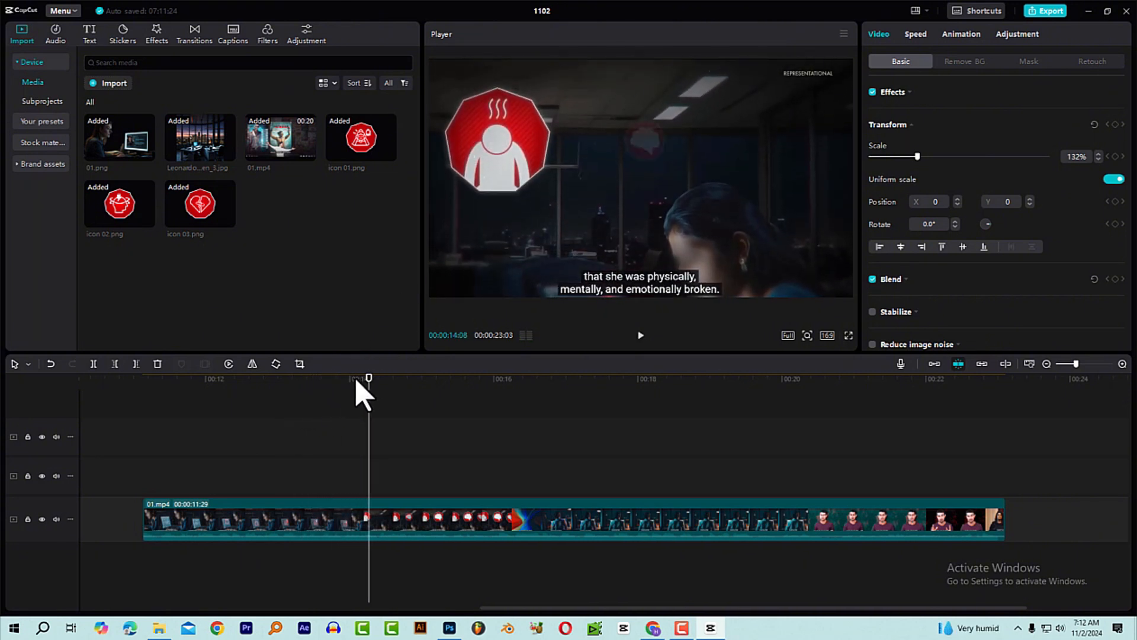
drag(356, 380, 321, 398)
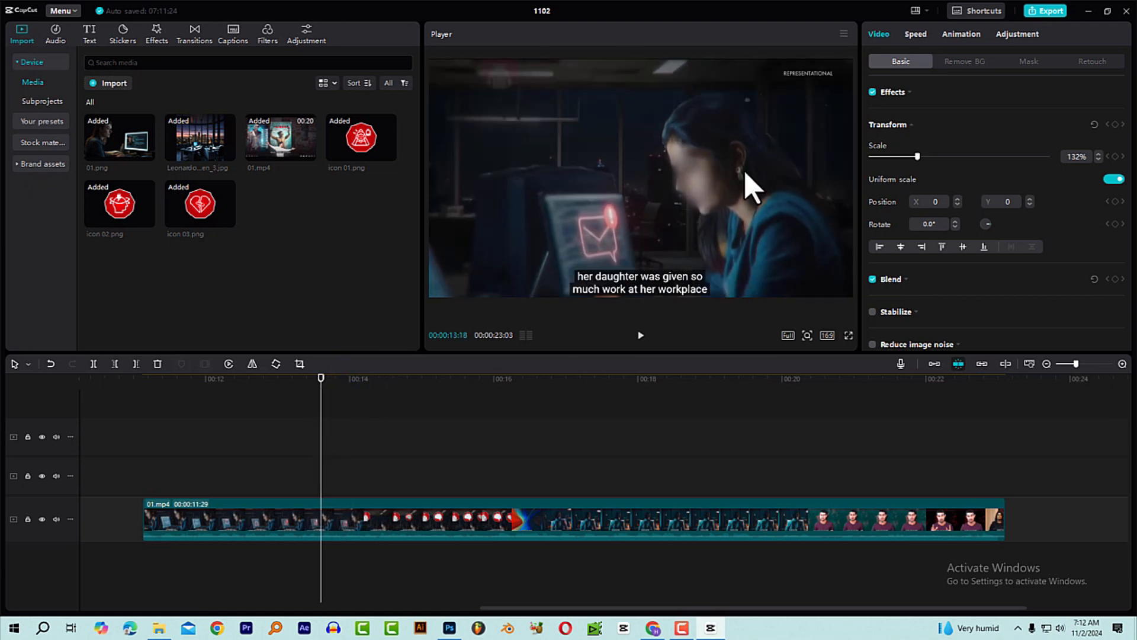
key(space)
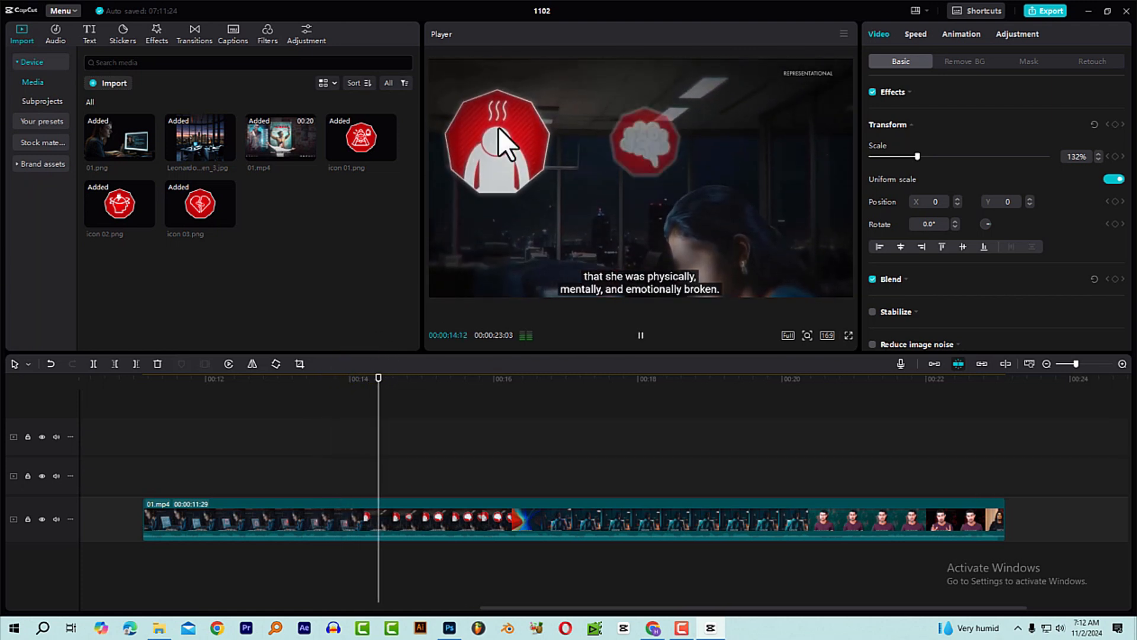
- Go back to the office scene and compare the badges' entrance with the background movement around 00:00:03:00
drag(511, 608, 109, 609)
drag(292, 382, 336, 384)
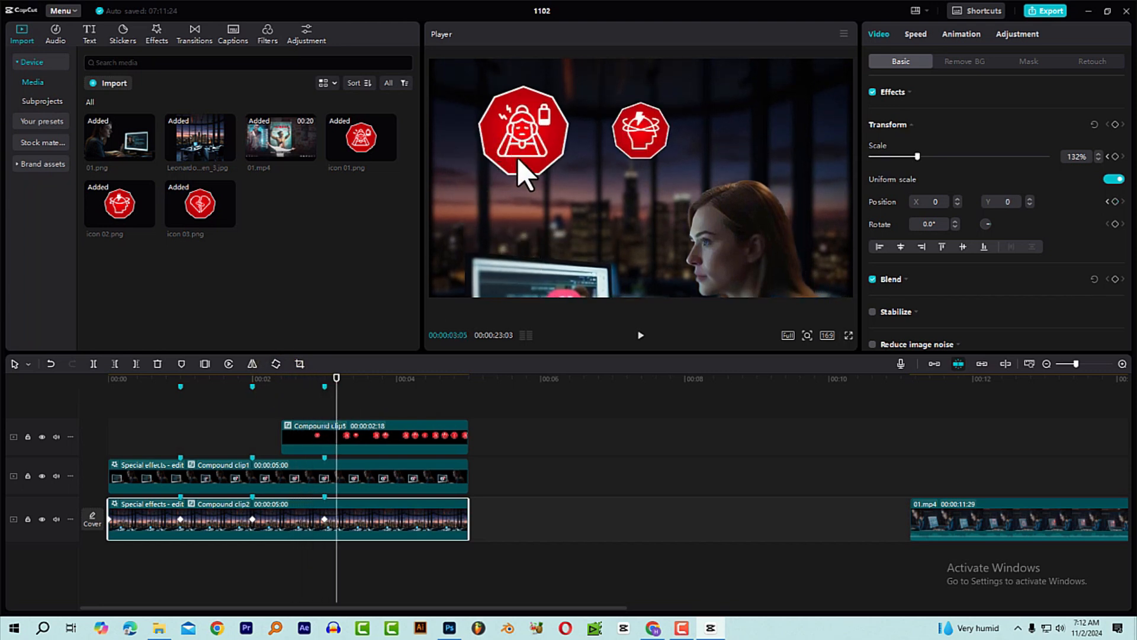
drag(283, 398, 308, 379)
click(346, 411)
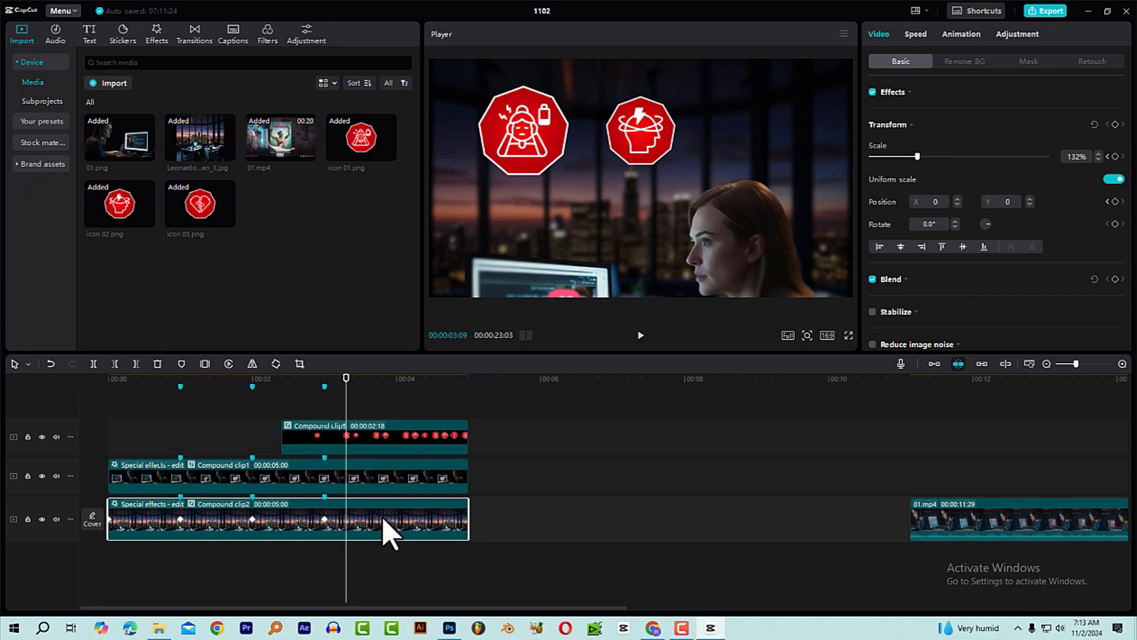
click(356, 380)
- Cut the badge compound clip out of the main timeline, noting its start time of 00:00:02:12
click(387, 426)
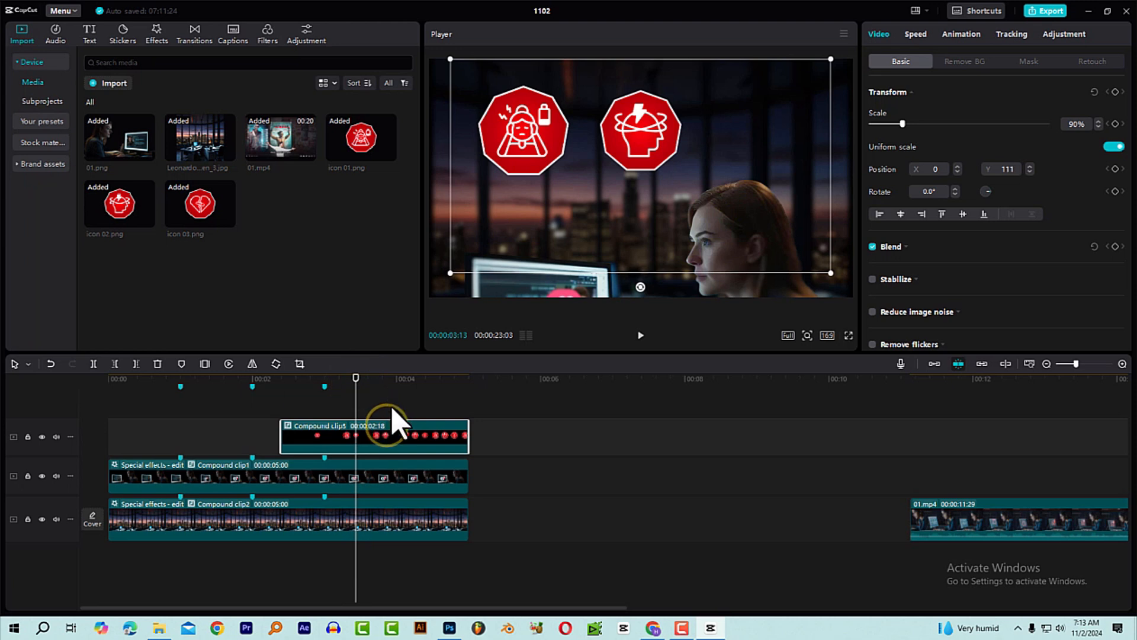
drag(356, 404, 290, 386)
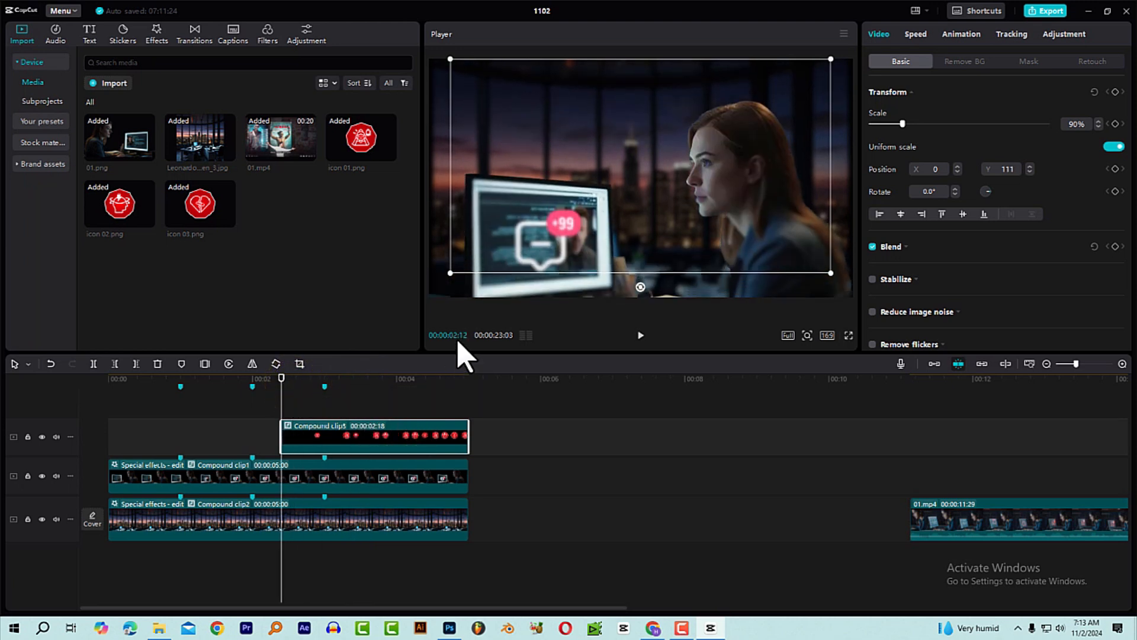
right_click(359, 440)
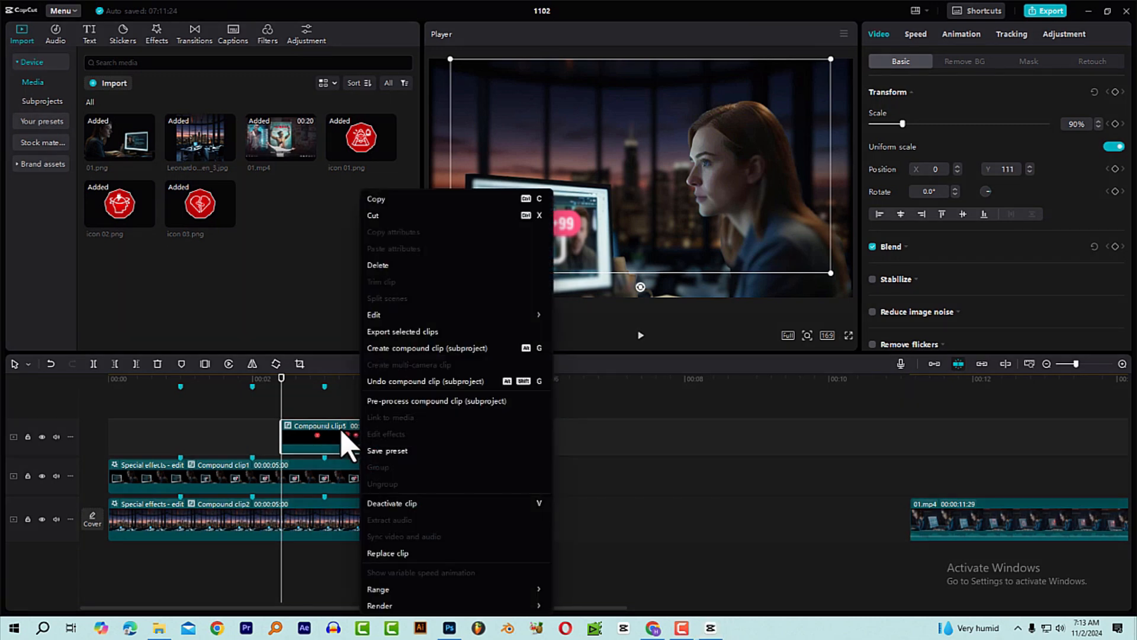
click(389, 215)
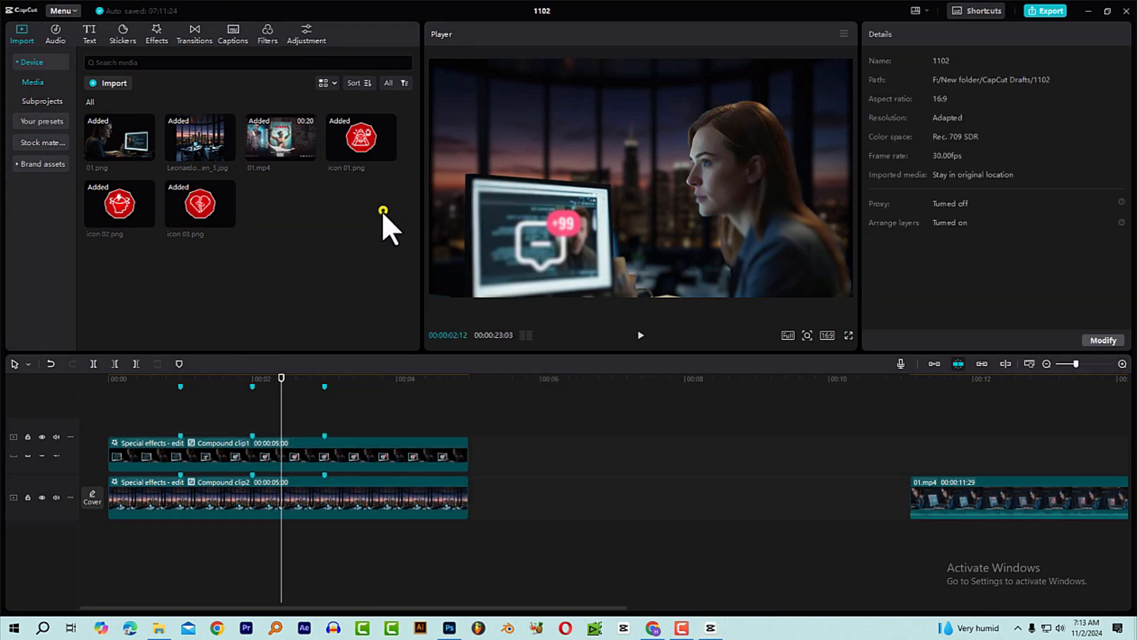
- Open the office background compound clip and paste the badge clip above the image at 00:00:02:12
click(298, 386)
click(306, 498)
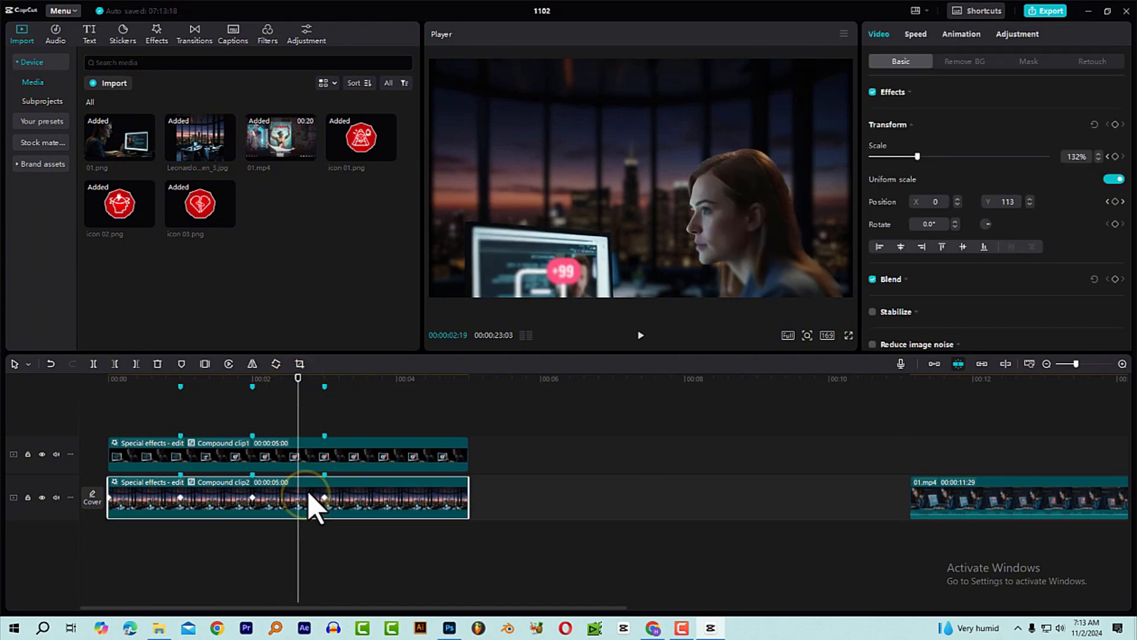
double_click(296, 499)
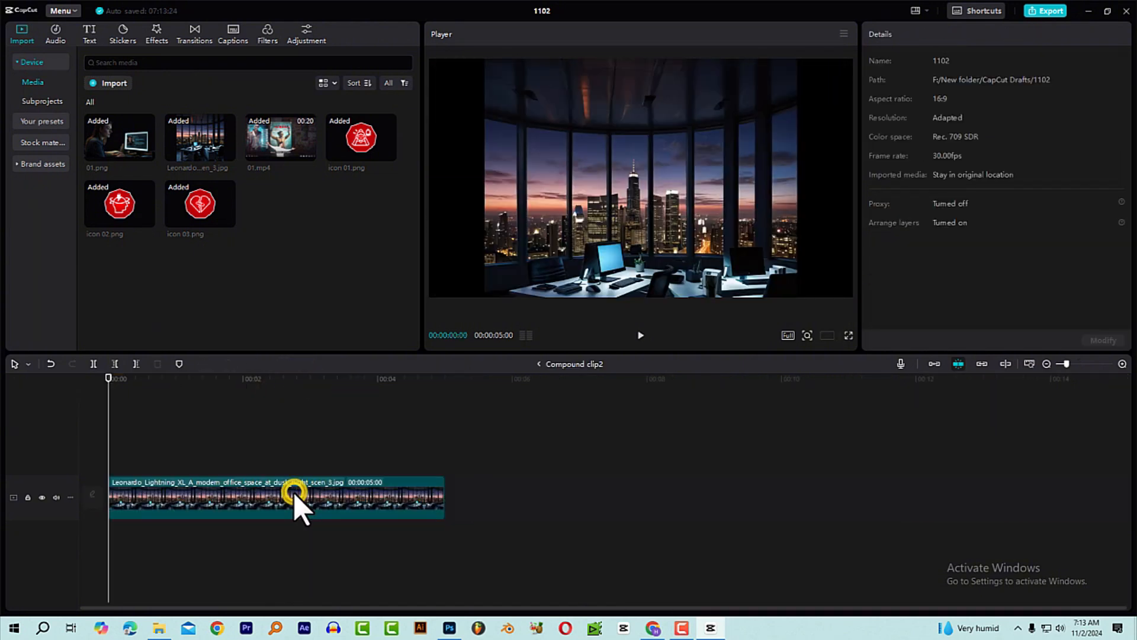
drag(209, 380, 270, 398)
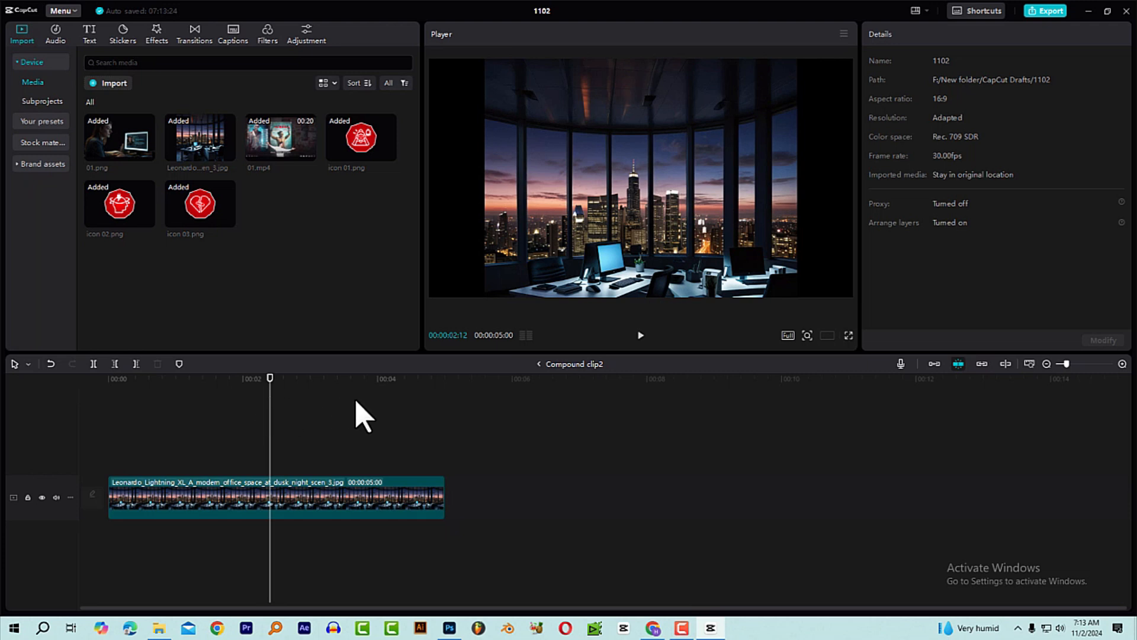
key(ctrl+v)
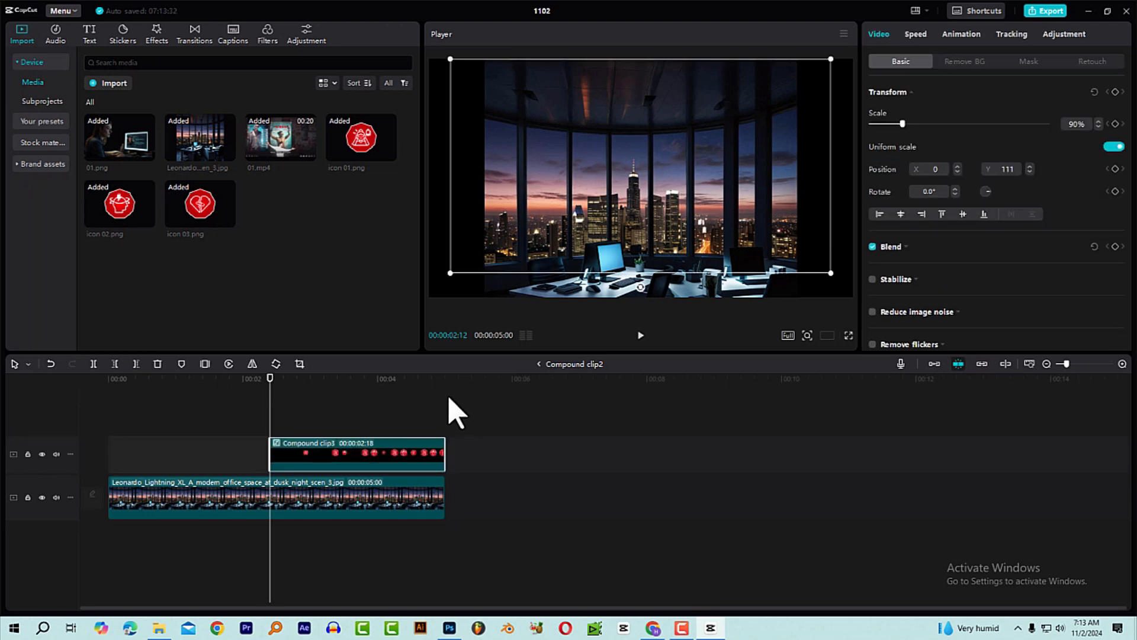
- Scale the pasted badge clip down to 74% so its frame matches the office image's width
drag(290, 383, 419, 385)
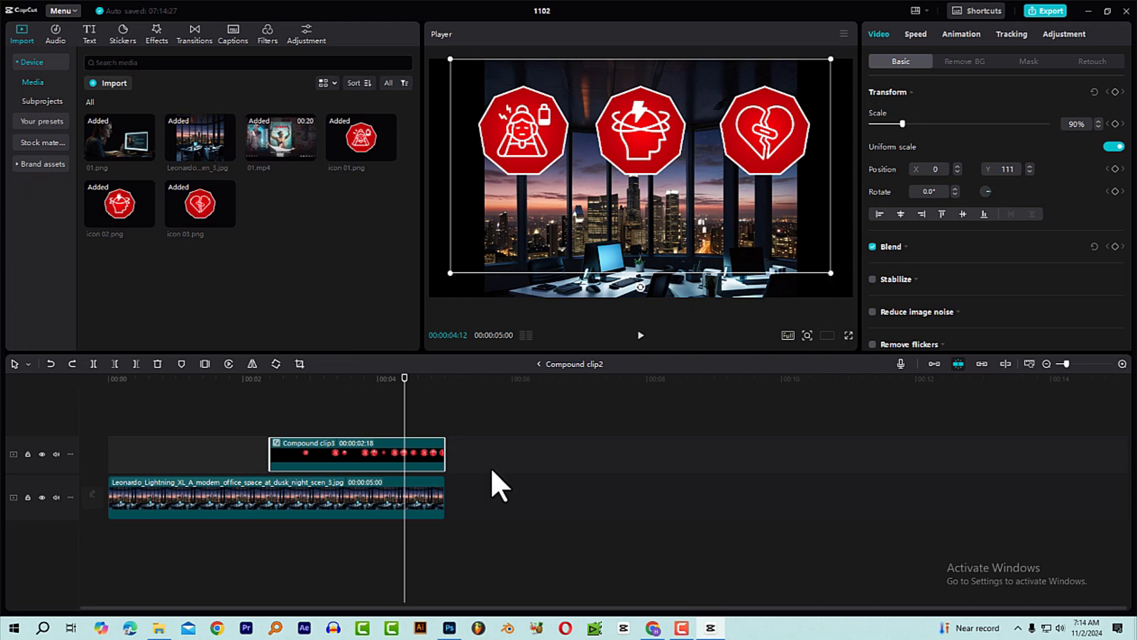
click(367, 489)
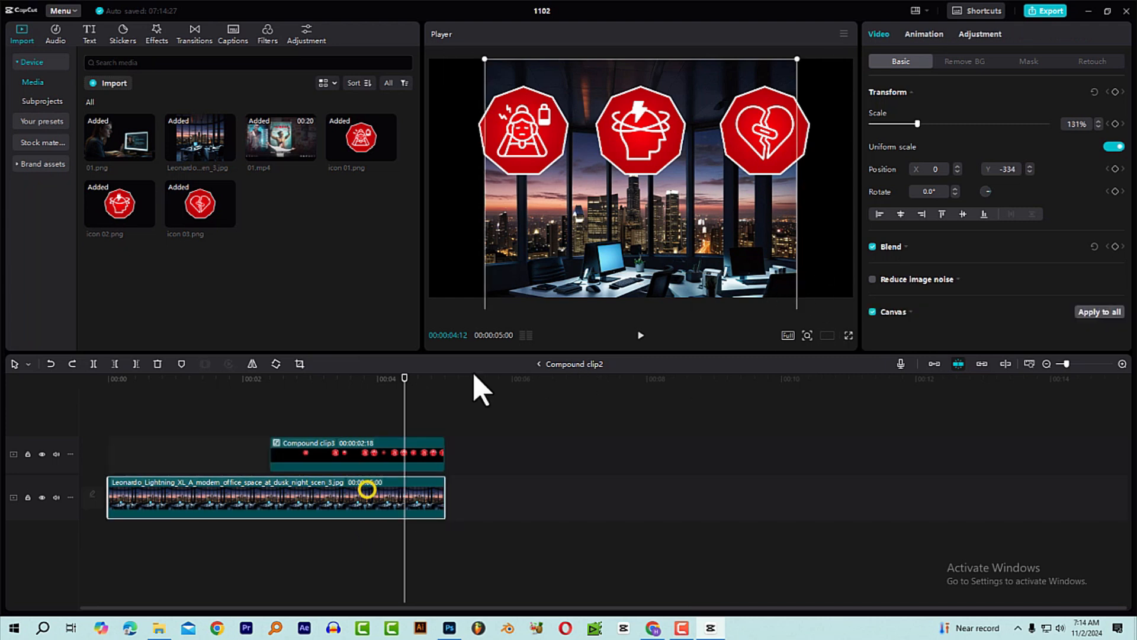
click(397, 379)
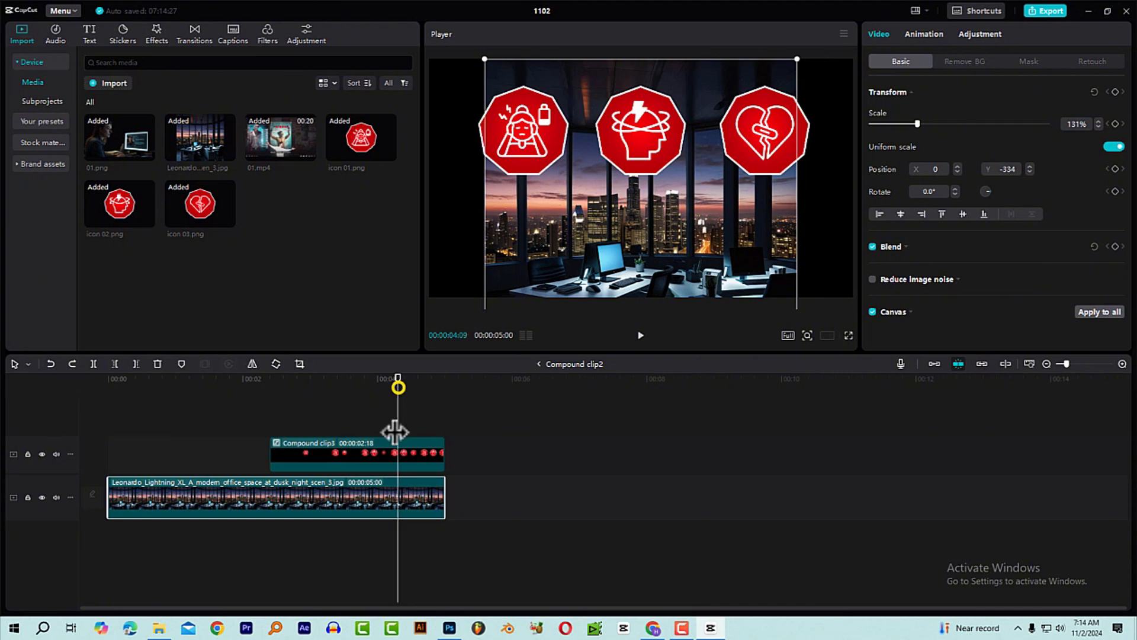
click(394, 453)
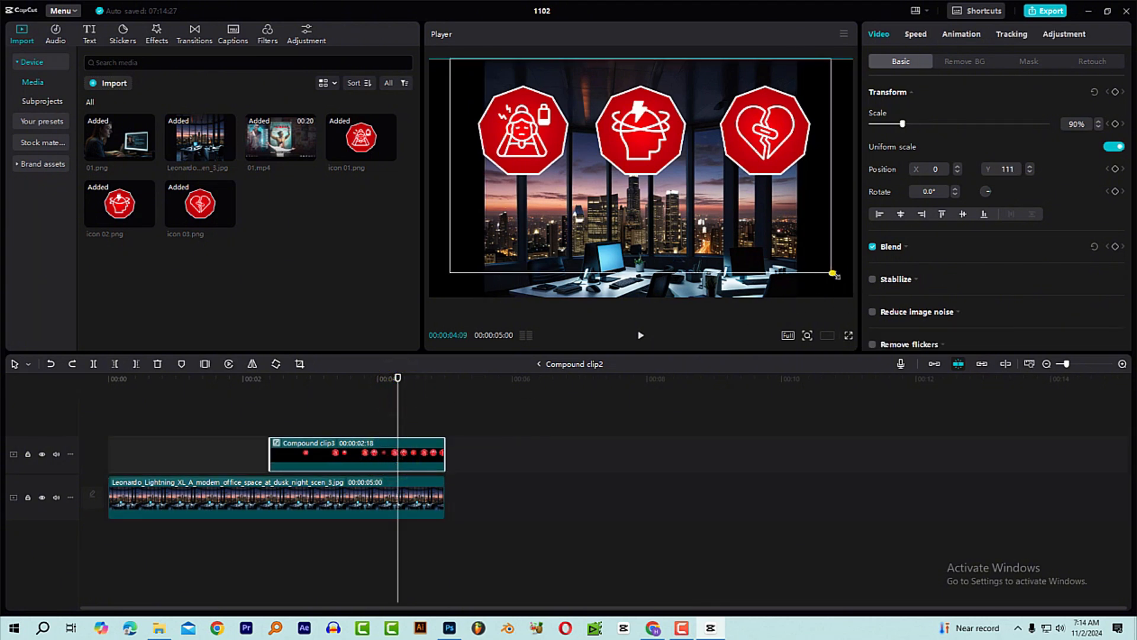
drag(831, 273, 797, 254)
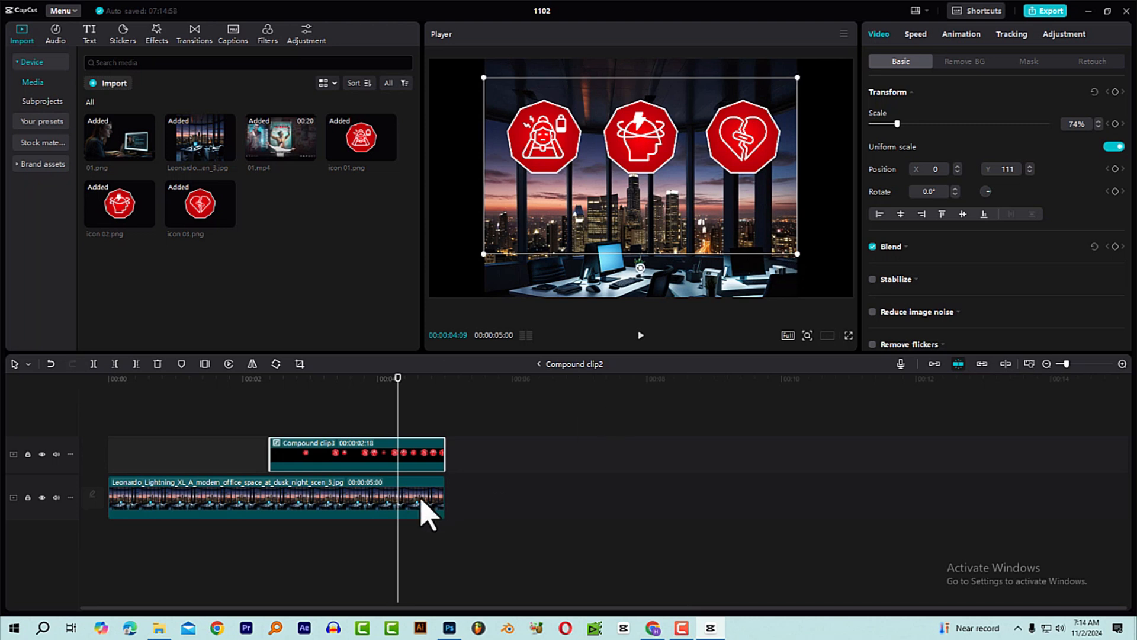
- Return to the main timeline, preview the badges, and delete the Blur effect from the office background compound clip
click(538, 364)
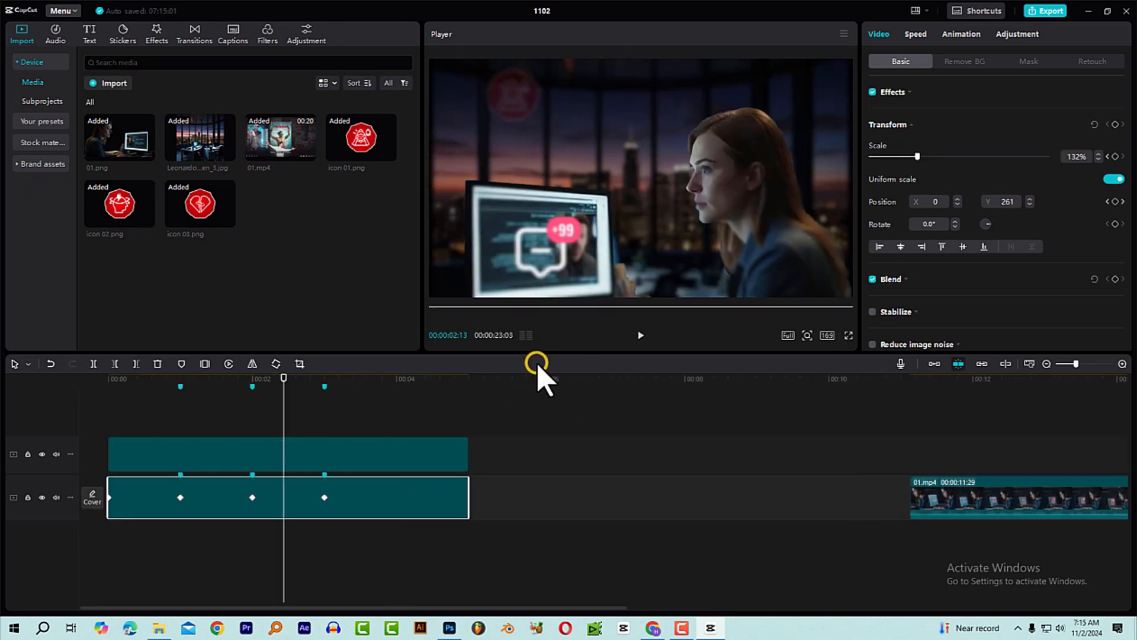
drag(284, 380, 358, 395)
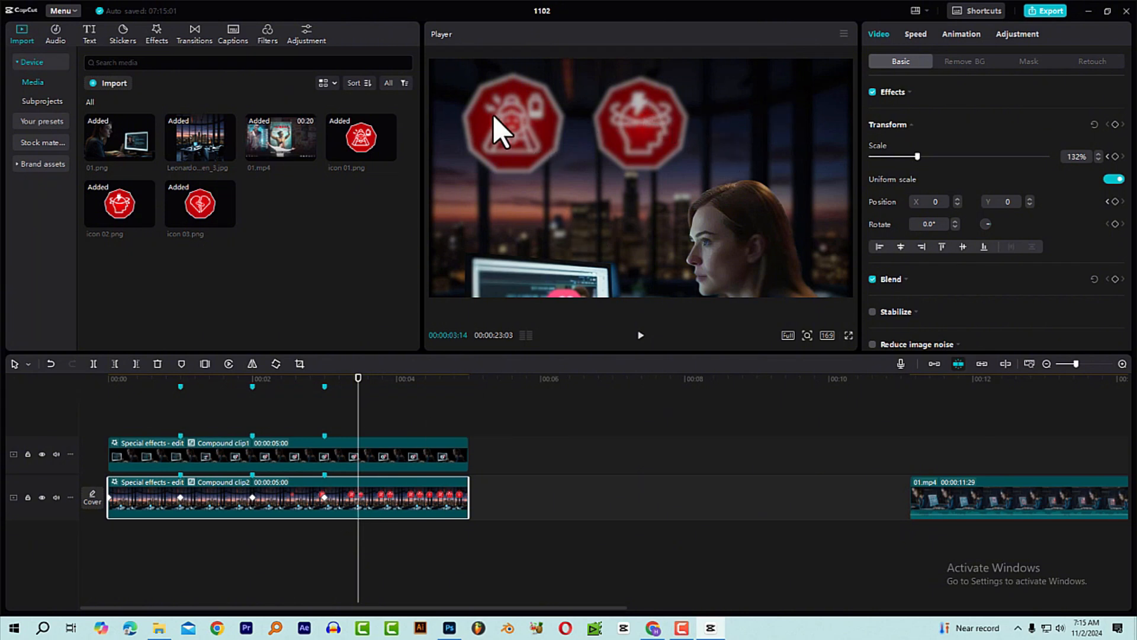
click(117, 497)
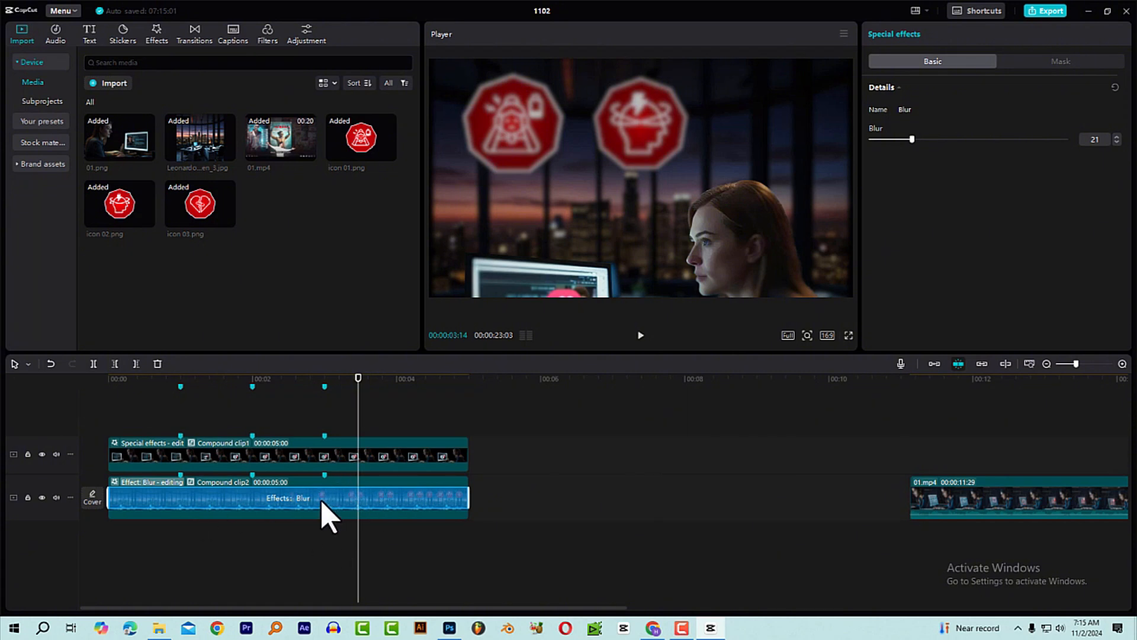
key(Delete)
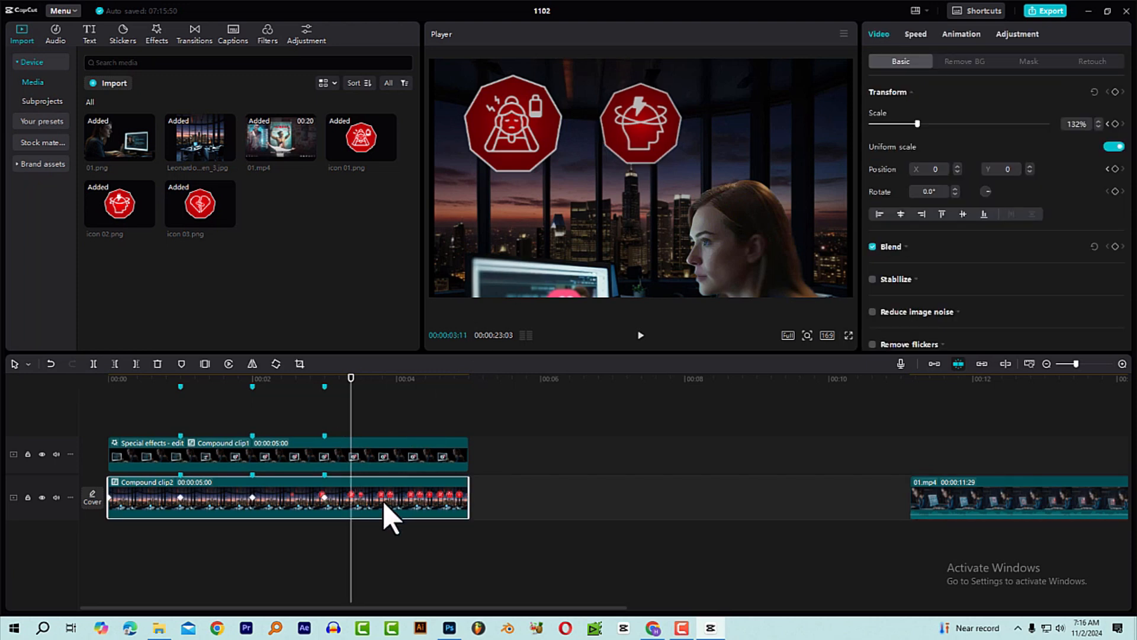
- Reset the Adjust settings on the office background compound clip and open it for editing at the point where two badges show
click(1018, 36)
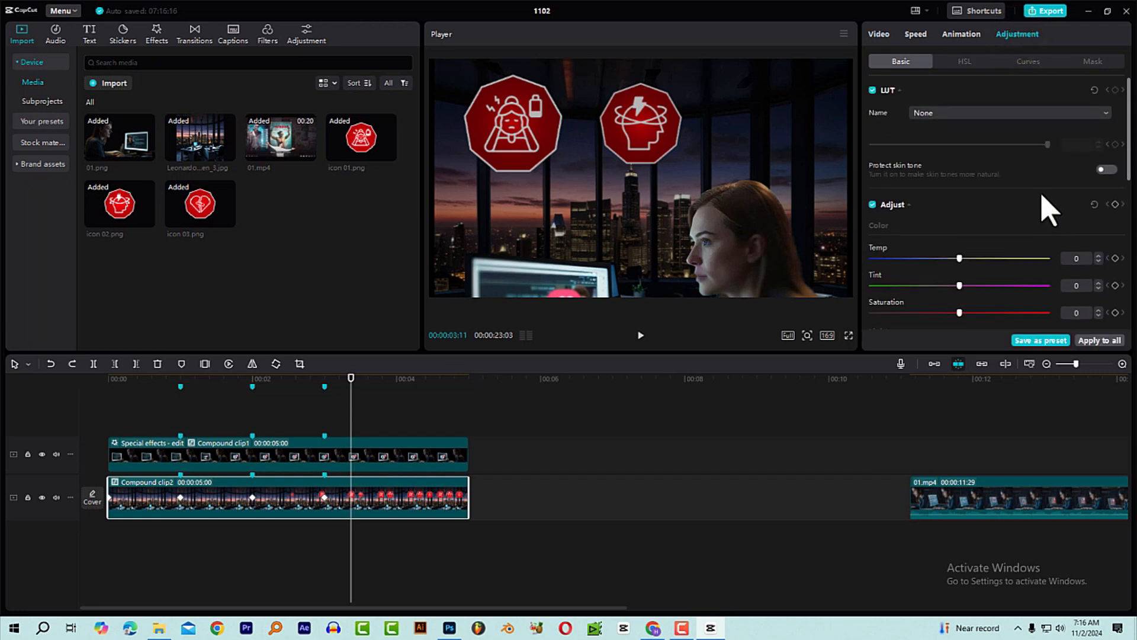
click(1094, 207)
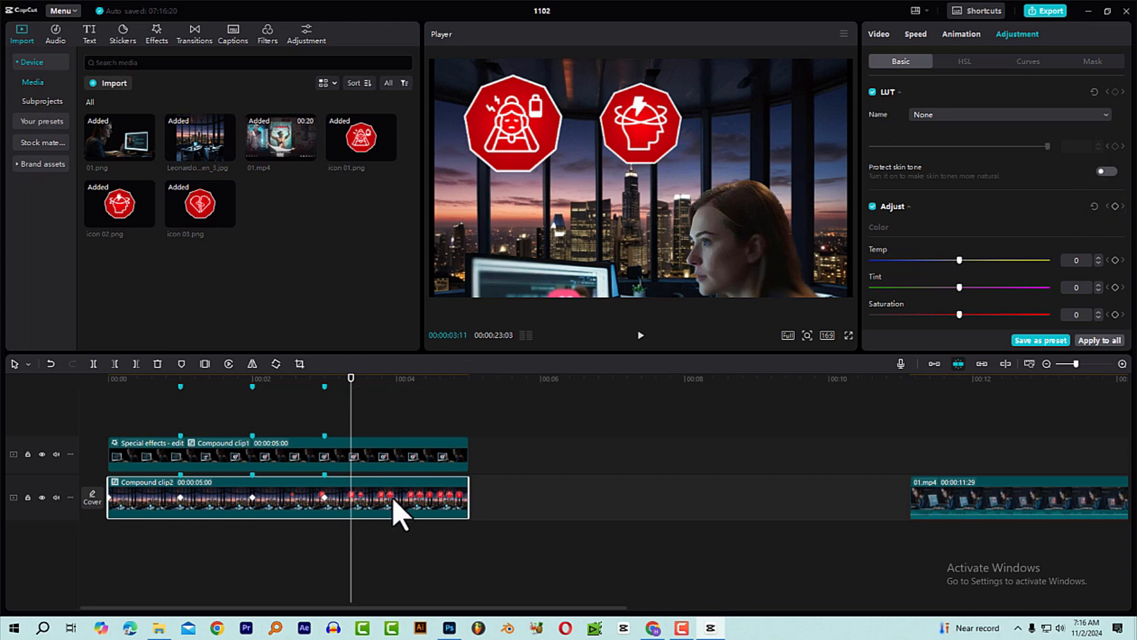
double_click(373, 509)
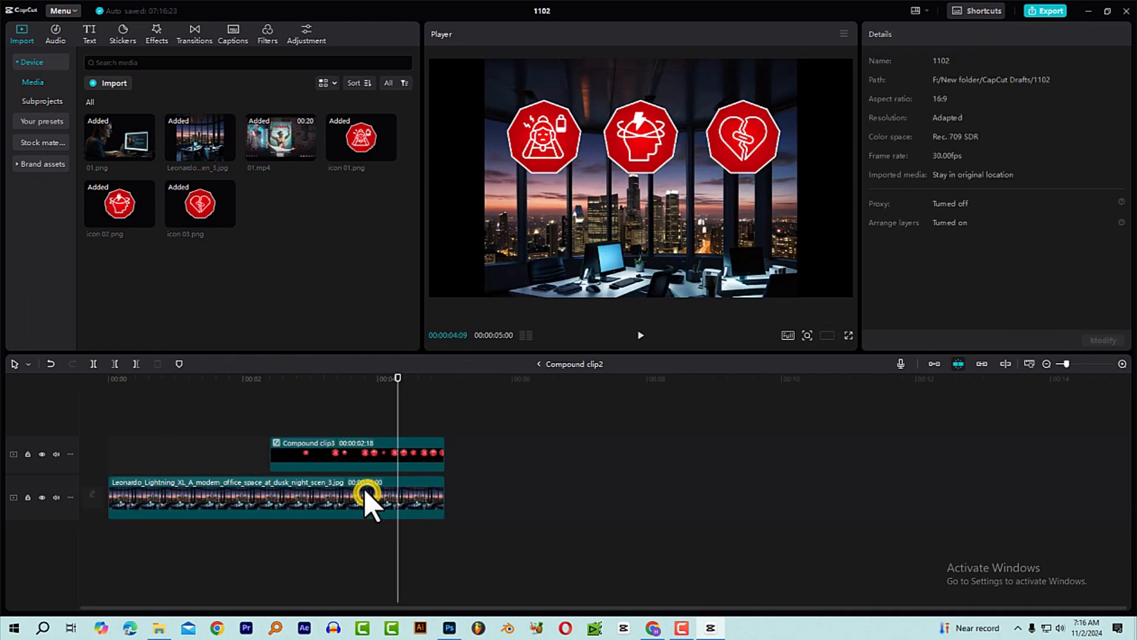
click(295, 381)
click(350, 380)
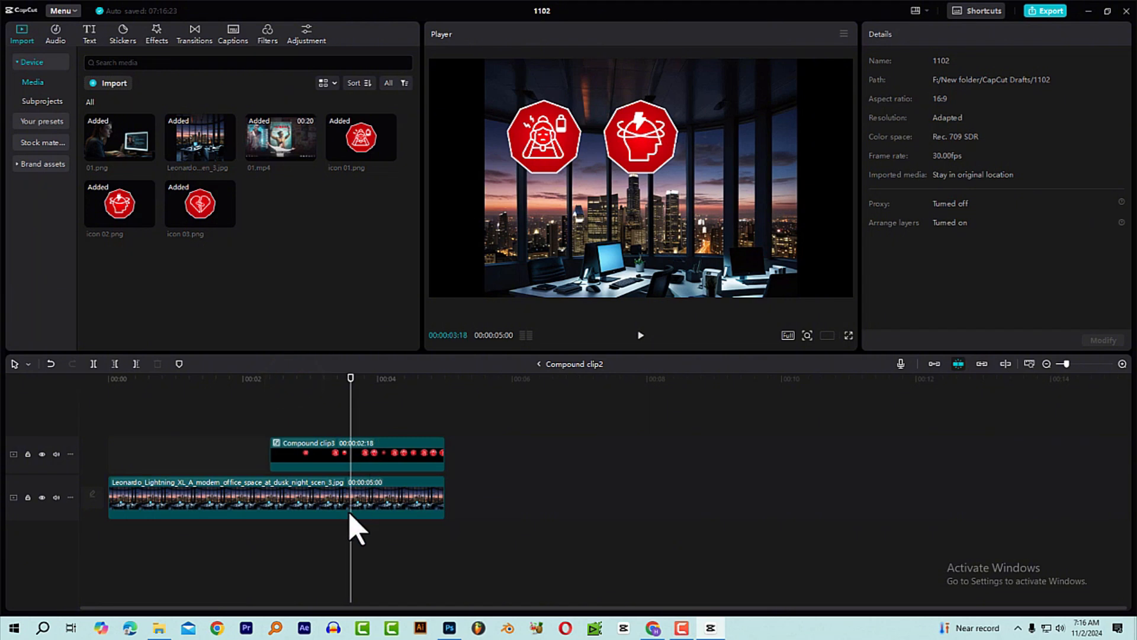
- Darken the office image inside the compound clip by setting Exposure to -15 and Whites to -20
click(317, 499)
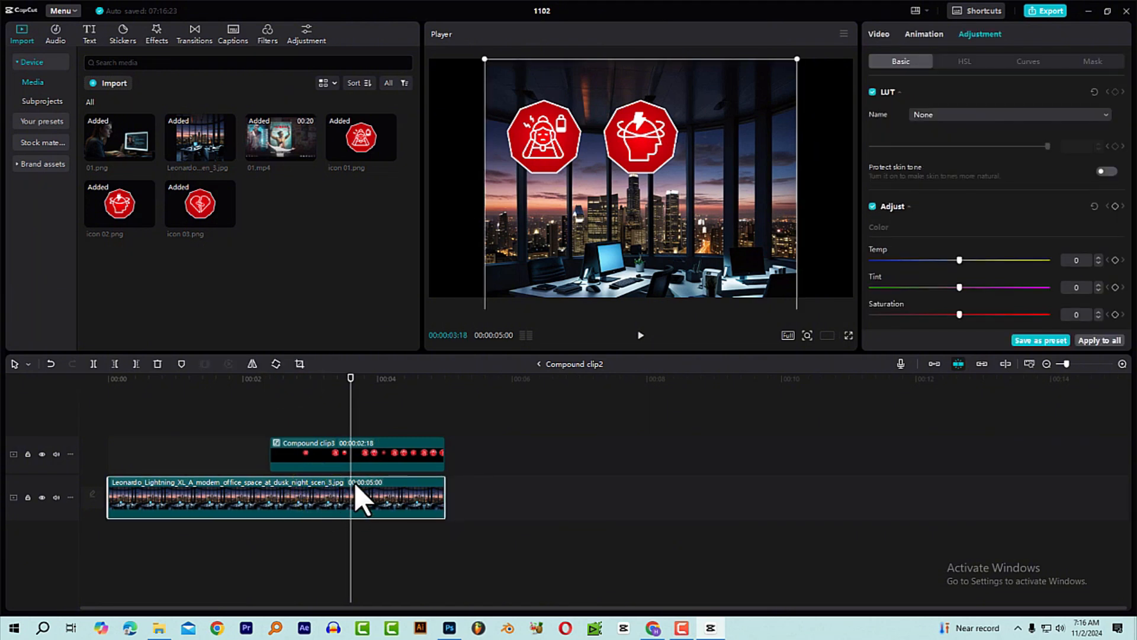
scroll(1030, 118, down, 2)
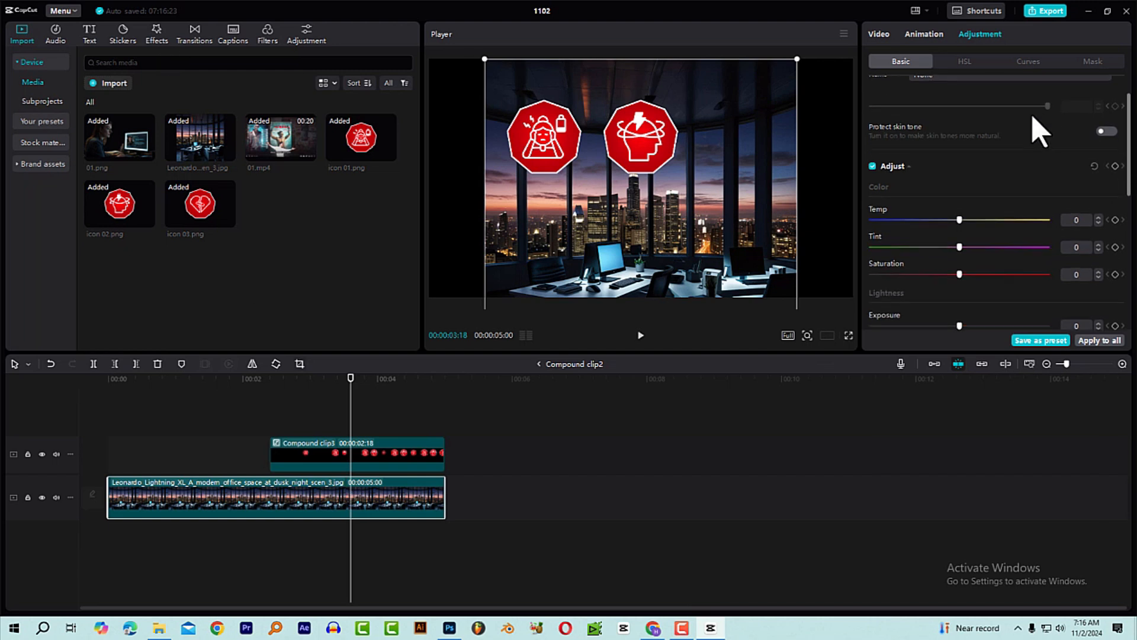
scroll(1025, 116, up, 2)
scroll(1017, 122, down, 5)
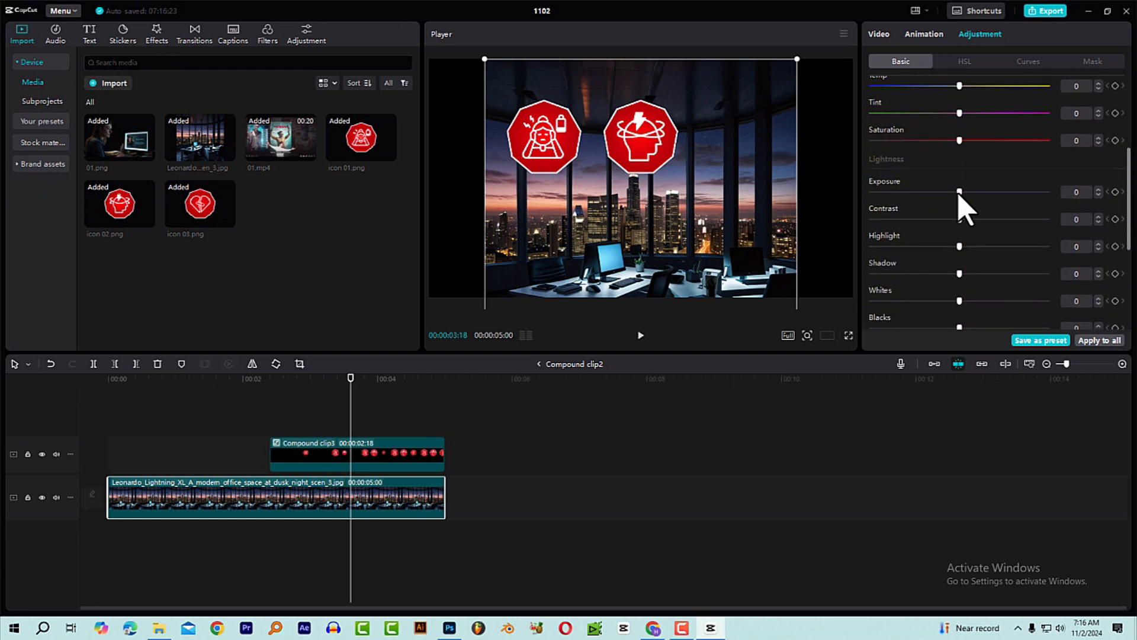
drag(960, 195, 935, 199)
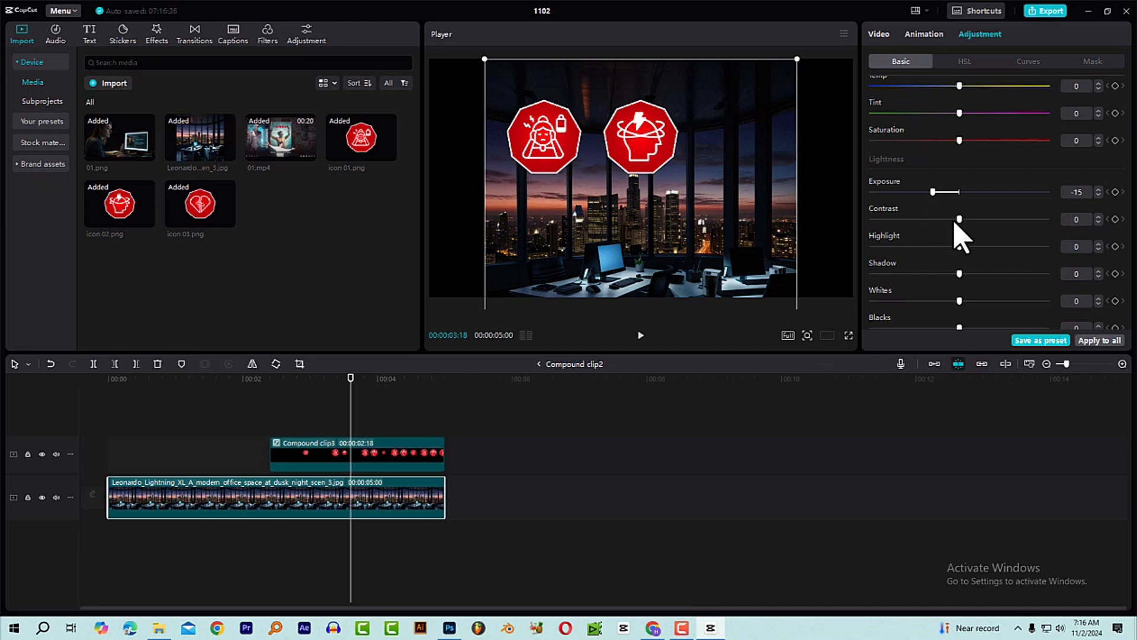
scroll(954, 224, down, 2)
drag(960, 259, 923, 261)
- Apply the Blur effect to the office image only, reduce its strength, and return to the main timeline
click(124, 35)
click(156, 34)
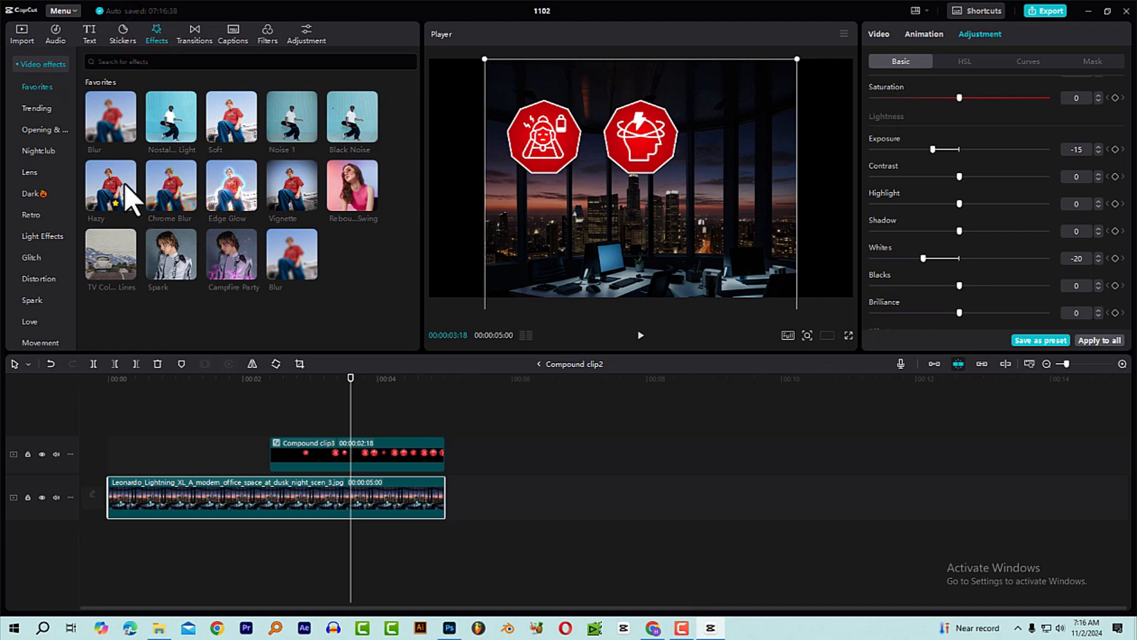
drag(304, 261, 311, 503)
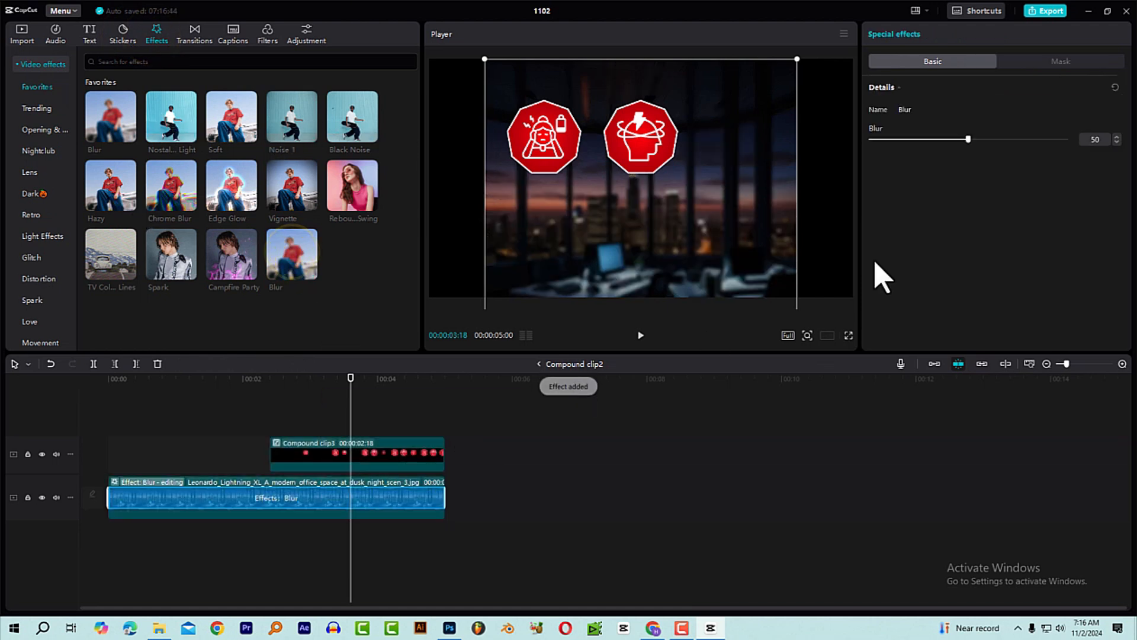
drag(944, 139, 908, 139)
click(540, 363)
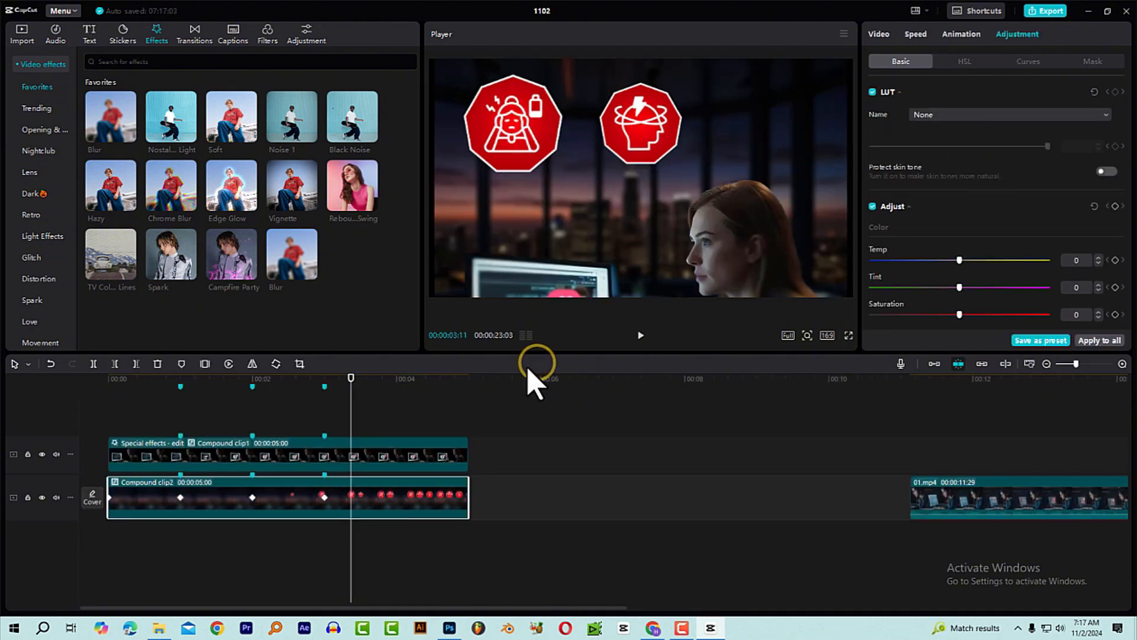
- Play back the scene in the main timeline to check the sharp badges against the darkened, blurred background
click(264, 380)
drag(246, 386, 73, 409)
key(space)
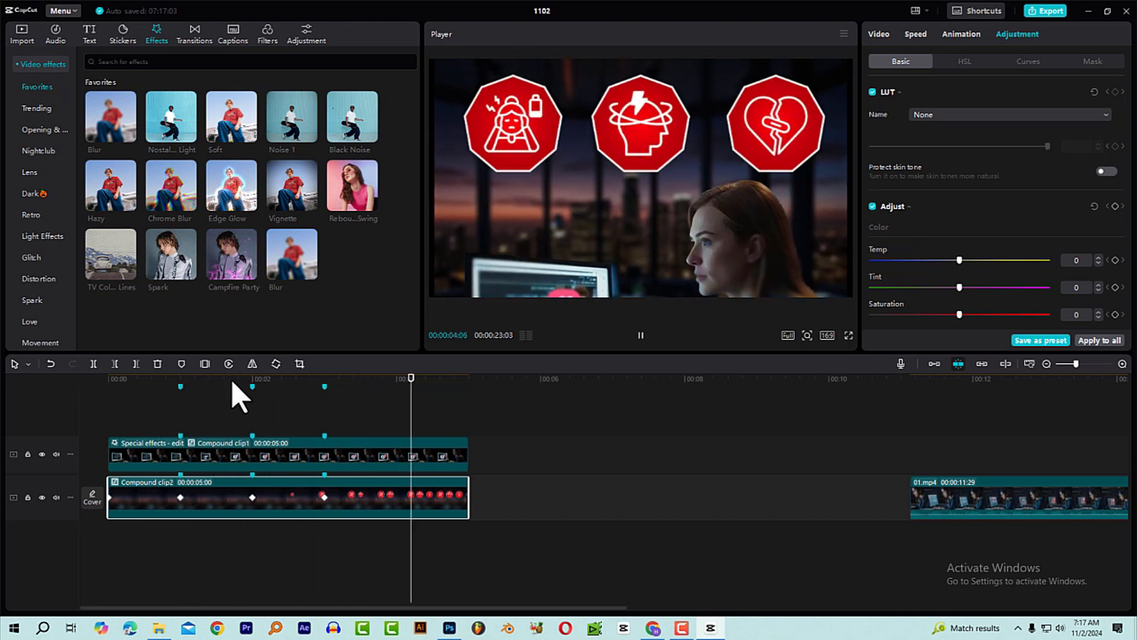
scroll(243, 407, down, 1)
drag(400, 384, 212, 400)
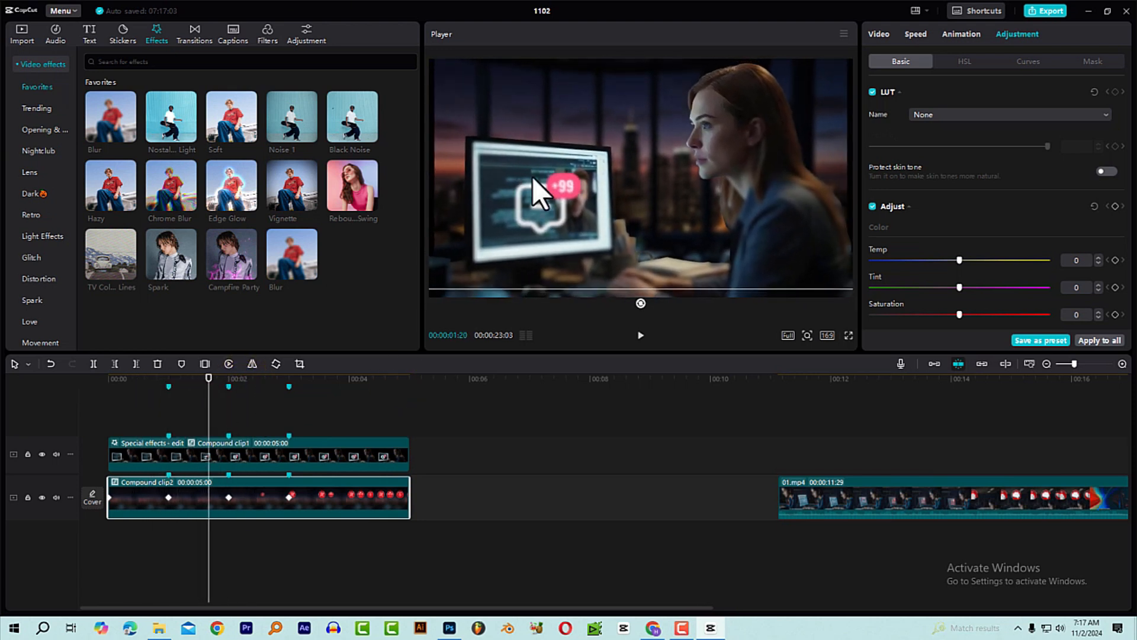
click(259, 382)
key(space)
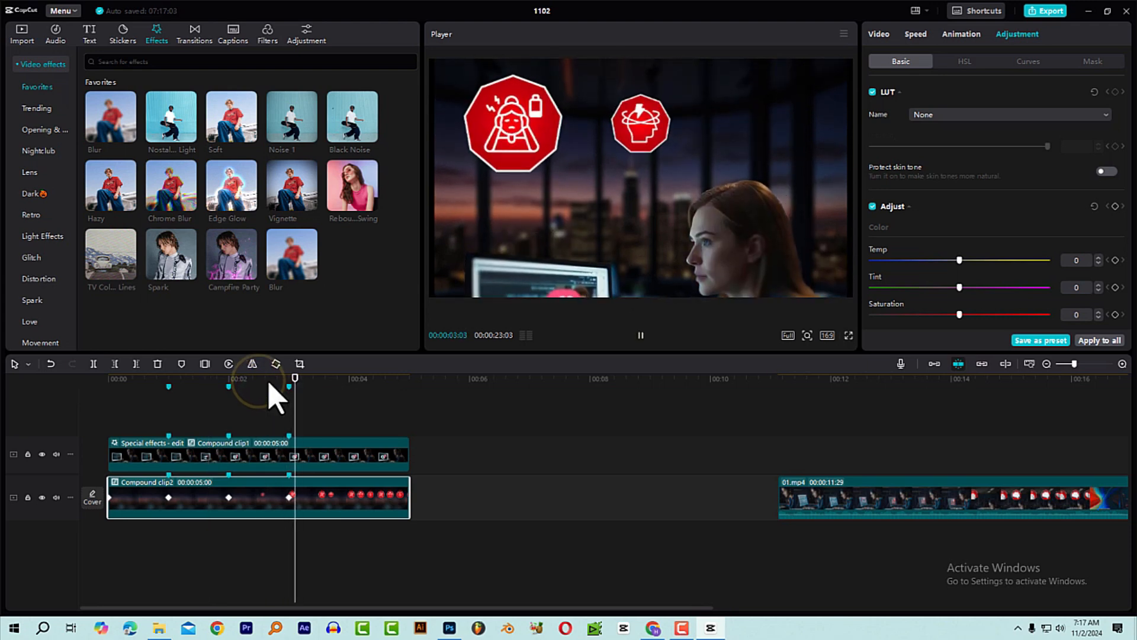
drag(328, 382, 178, 409)
- Add the Nostalgic Light effect above both compound clips and stretch it across the full five-second scene
click(342, 429)
drag(269, 384, 289, 415)
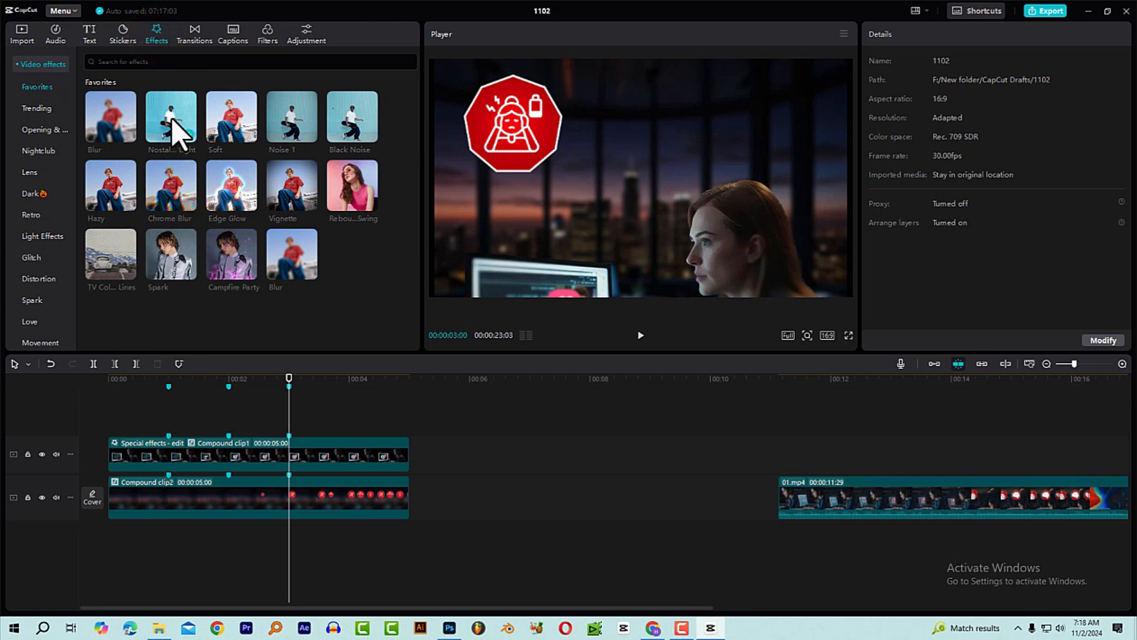
drag(171, 128, 107, 437)
click(128, 391)
drag(129, 391, 181, 394)
drag(288, 426, 409, 426)
drag(345, 379, 267, 397)
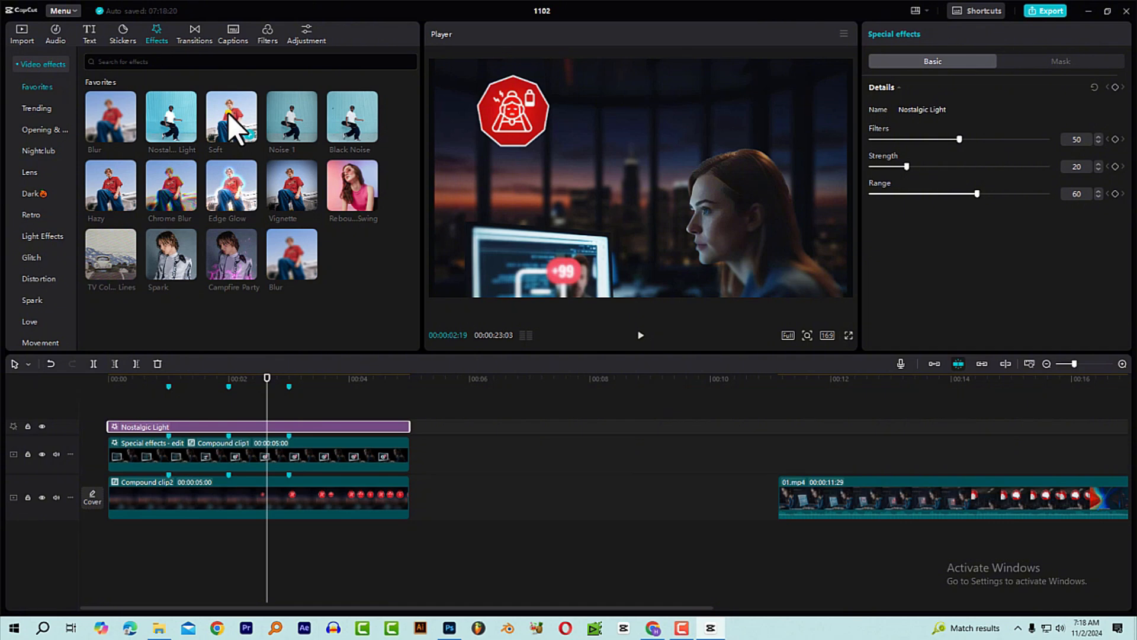
- Add the Soft effect above Nostalgic Light and extend it to the end of the scene
drag(229, 132, 115, 426)
drag(289, 421, 409, 421)
drag(243, 391, 207, 391)
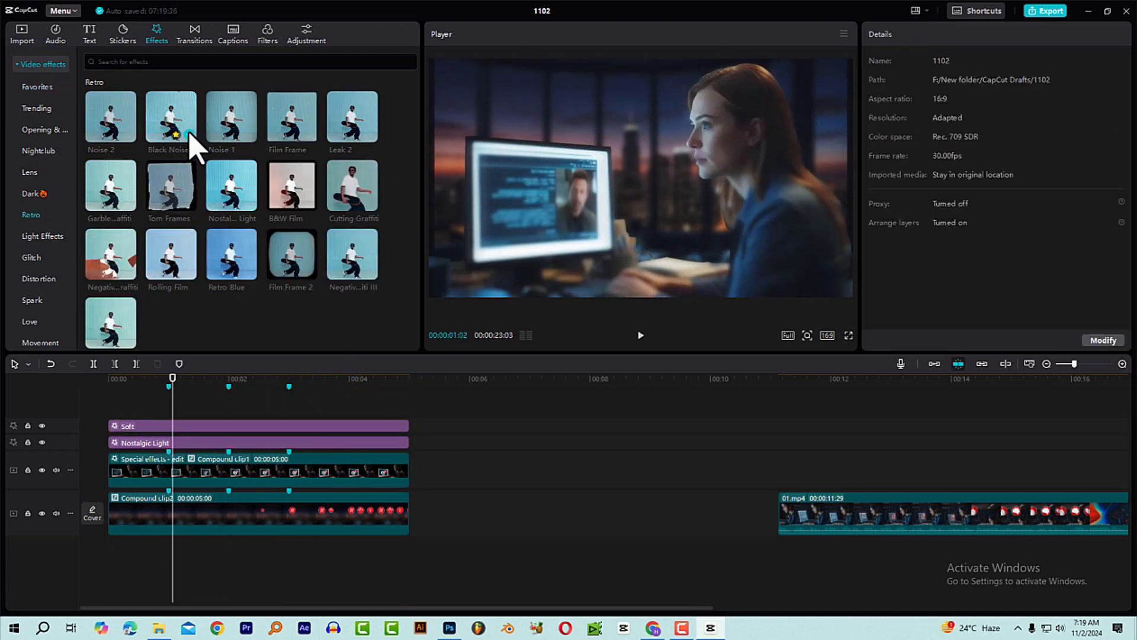
- Add the Black Noise retro effect above Soft, aligned to the scene's start and extended to its end
click(188, 135)
drag(222, 426, 114, 432)
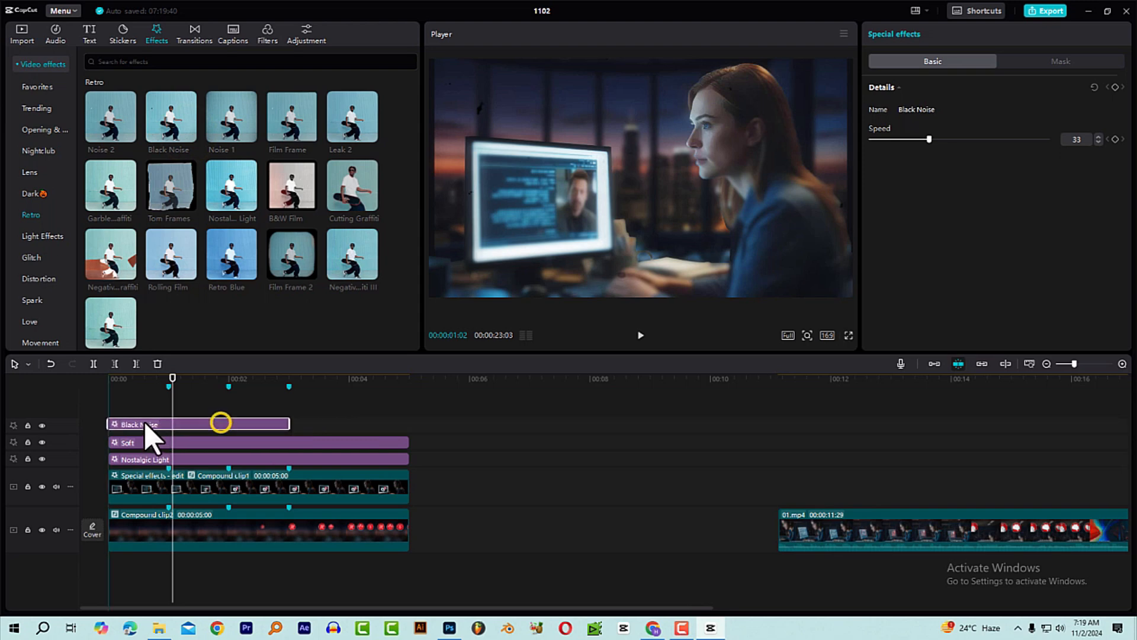
drag(289, 424, 414, 437)
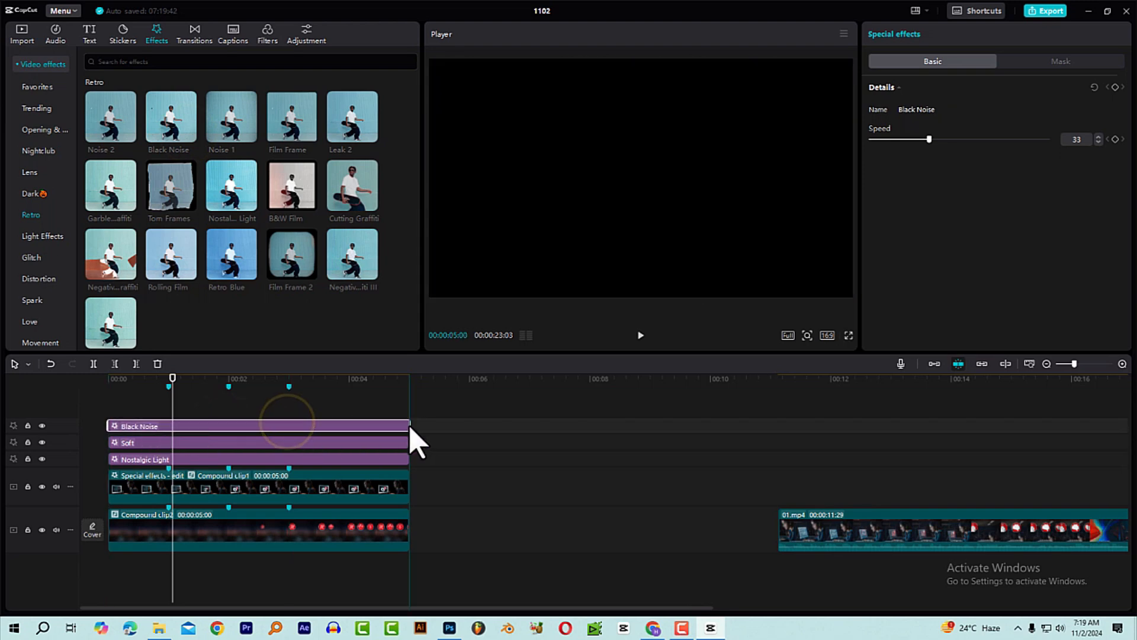
- Preview the scene with the three stacked effects and delete the 01.mp4 reference clip from the timeline
drag(325, 383, 95, 409)
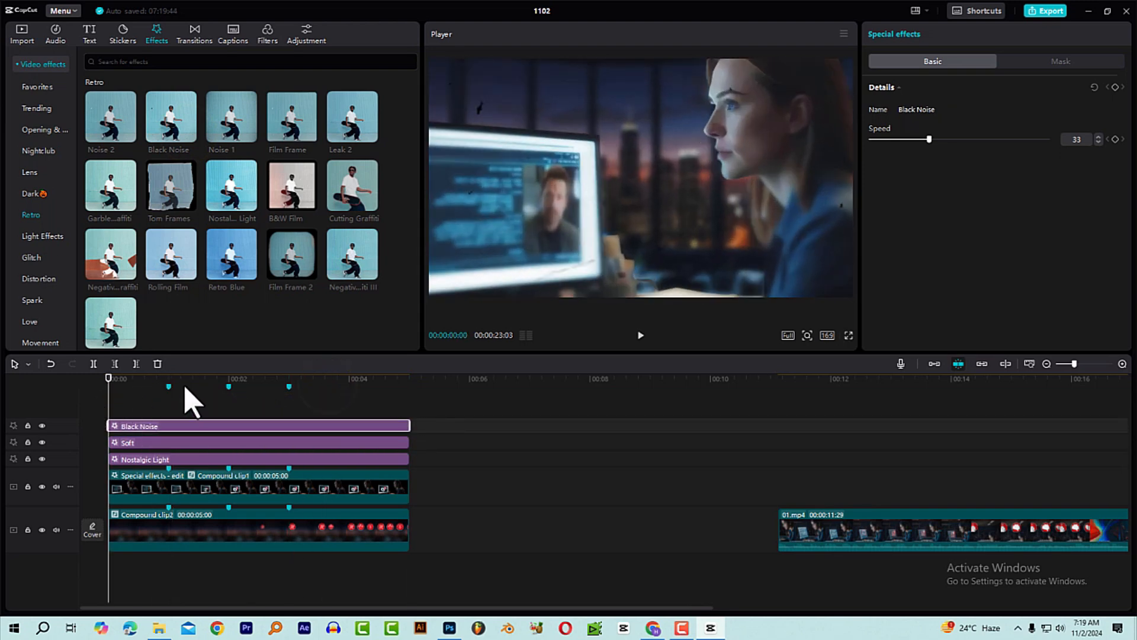
key(space)
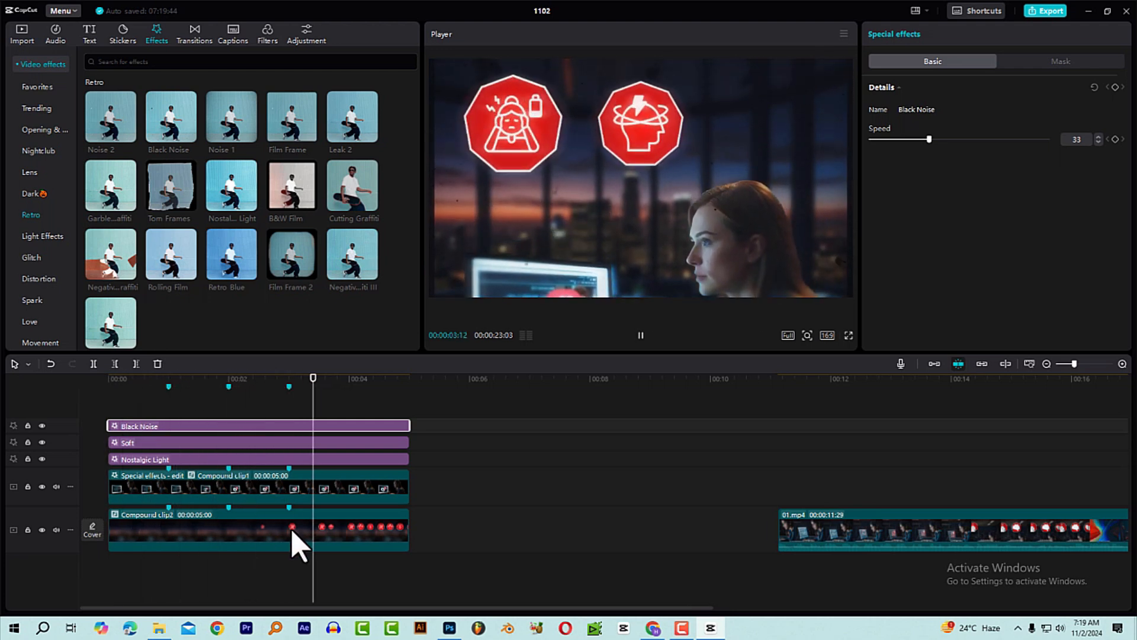
click(221, 398)
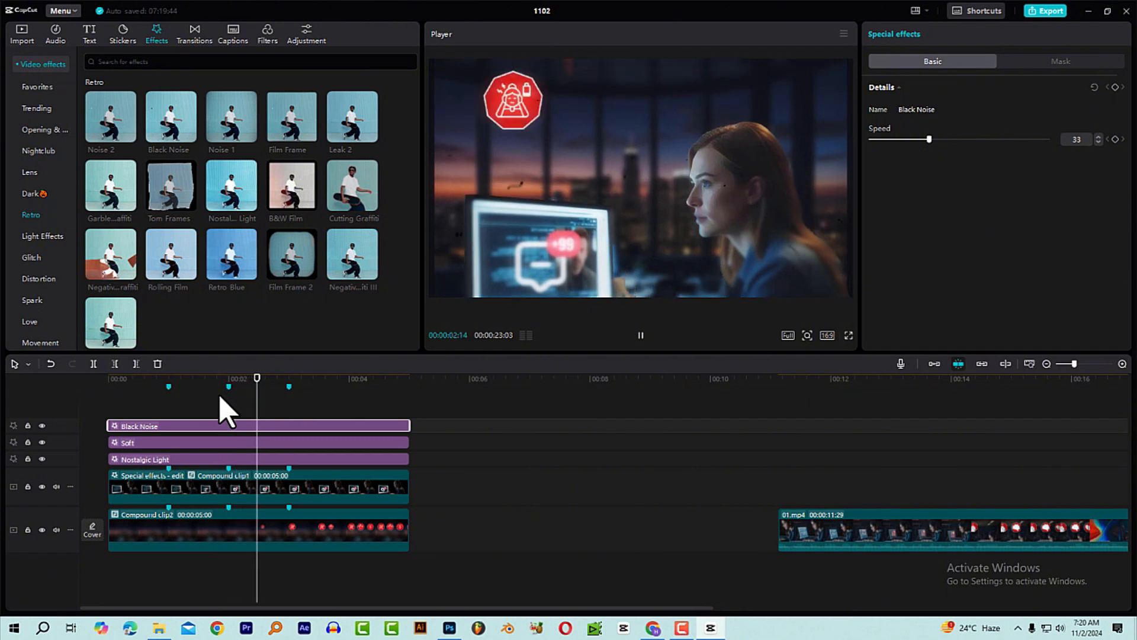
key(space)
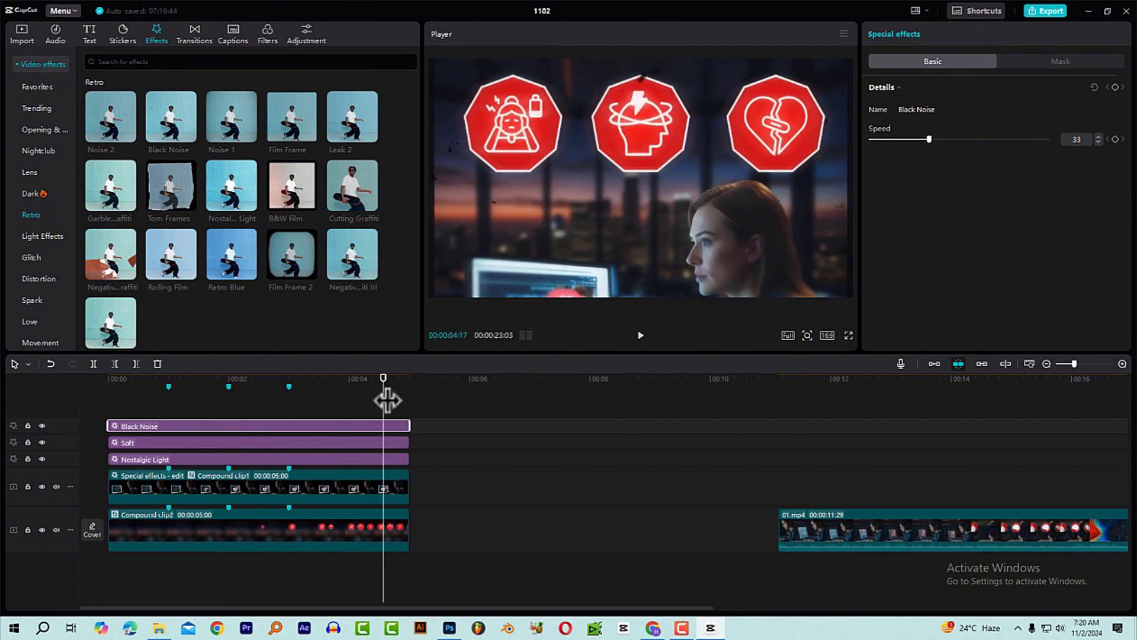
click(912, 509)
key(Delete)
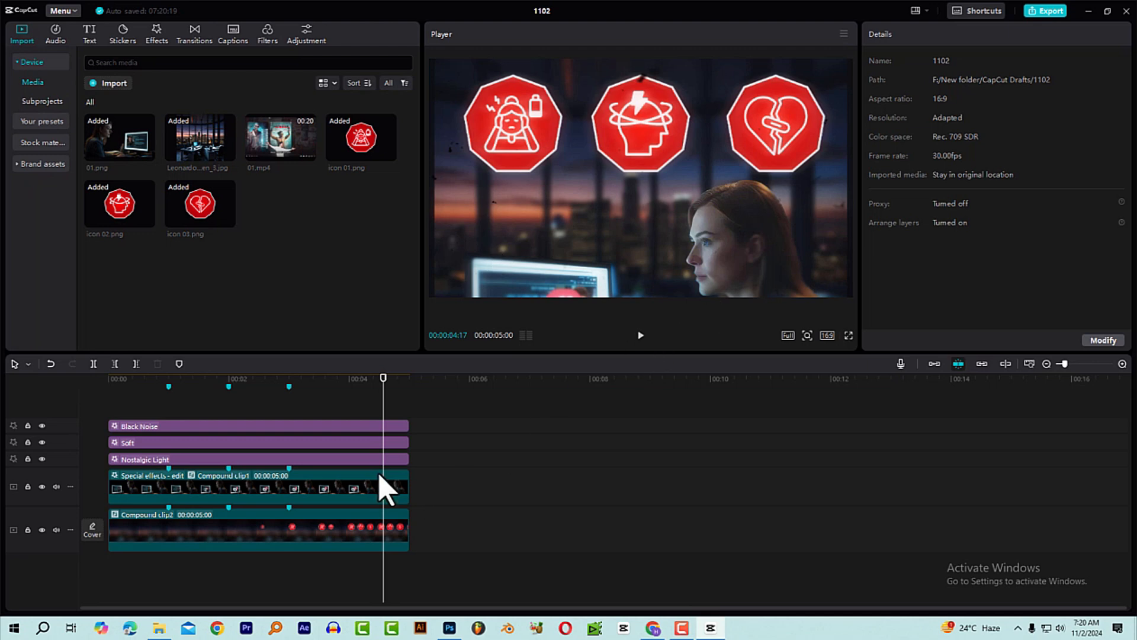
- Look through the news screenshots in the project folder from news (1) to news (5), and return to CapCut
click(159, 627)
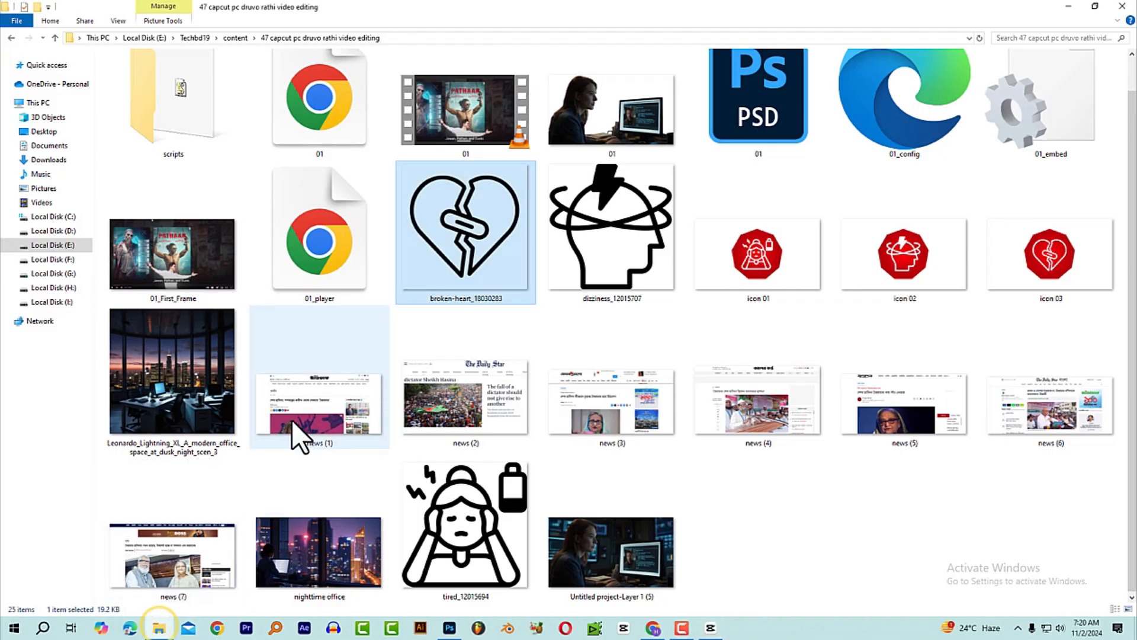
double_click(335, 389)
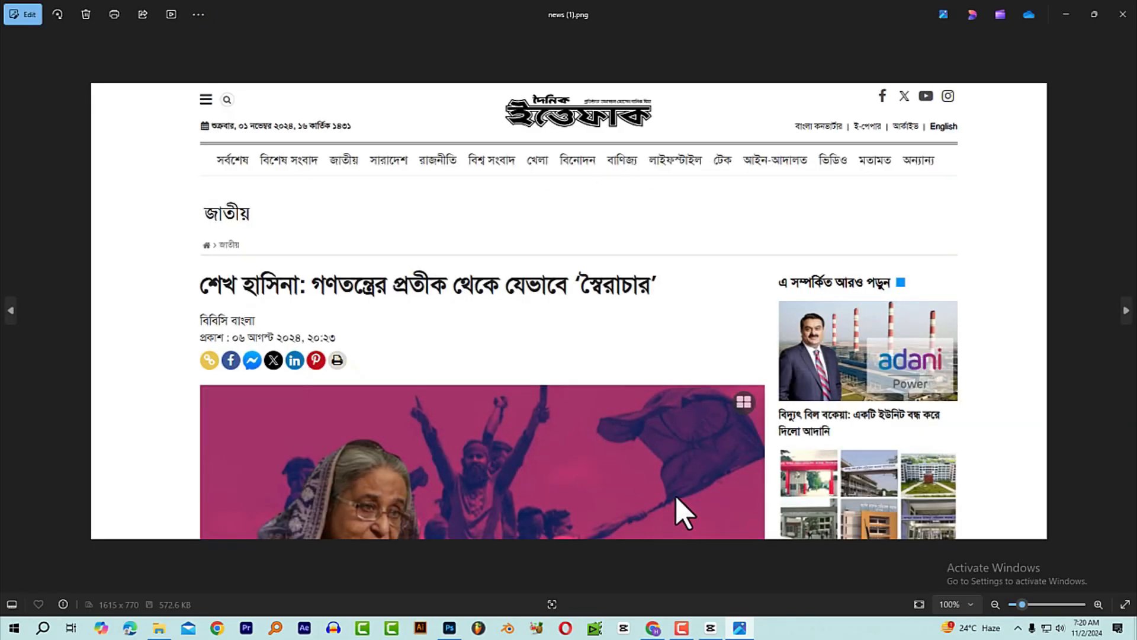
key(Right)
key(Right)
key(Right)
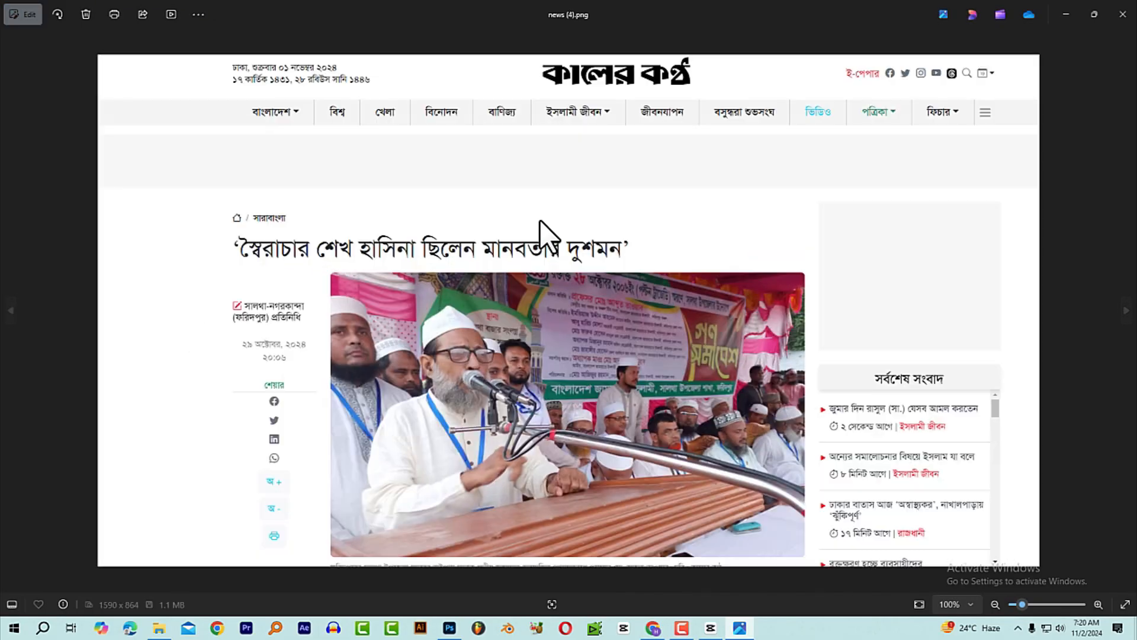
key(Right)
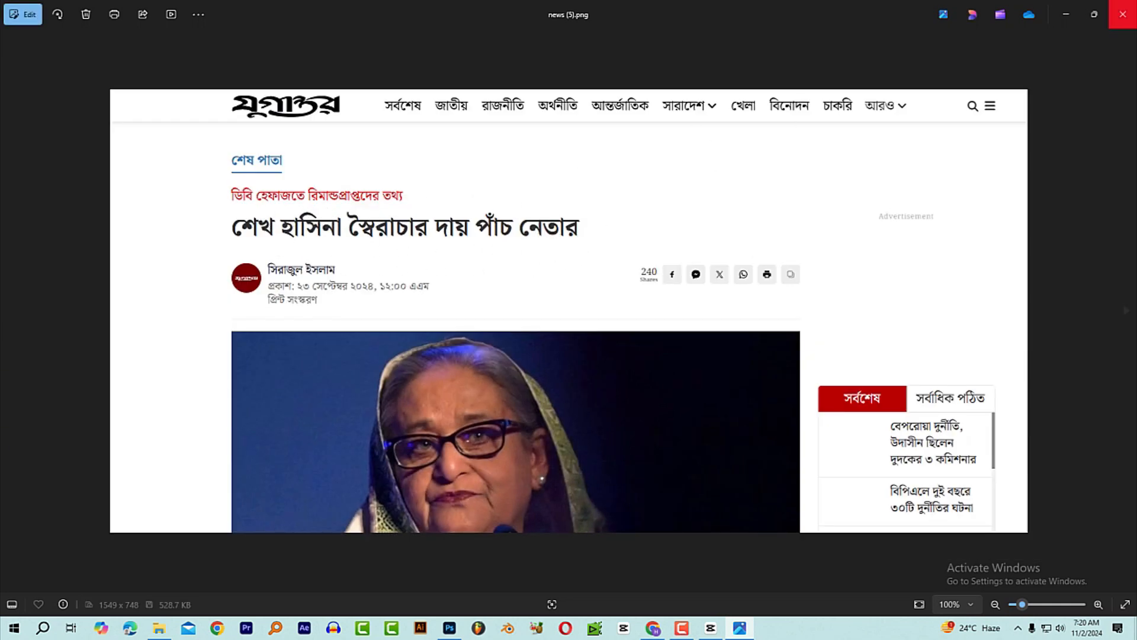
click(1122, 15)
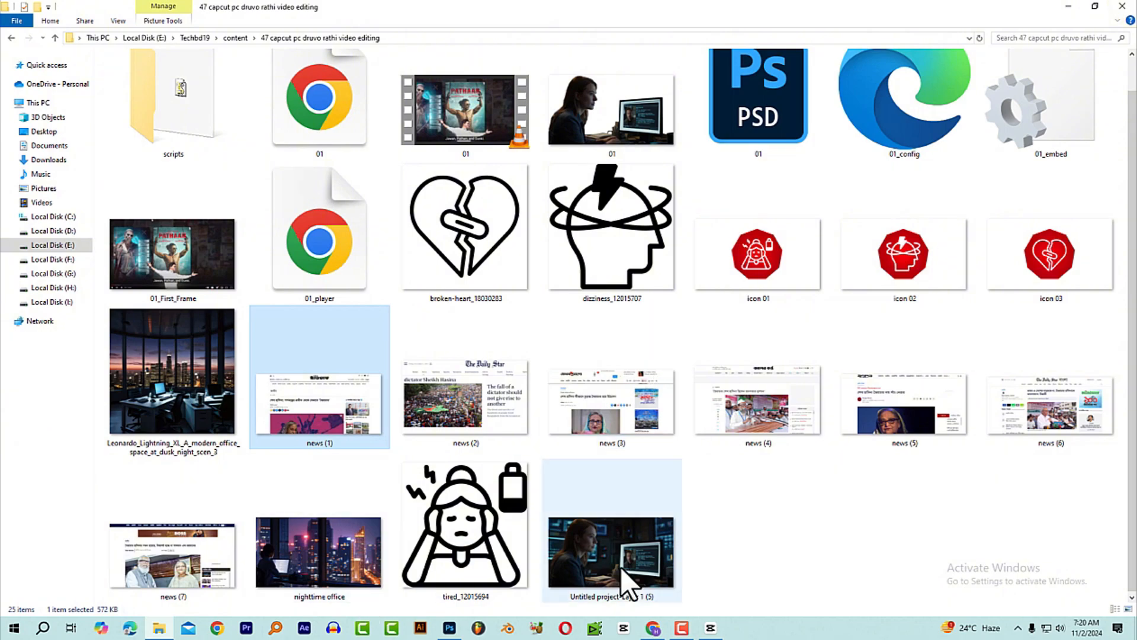
click(711, 627)
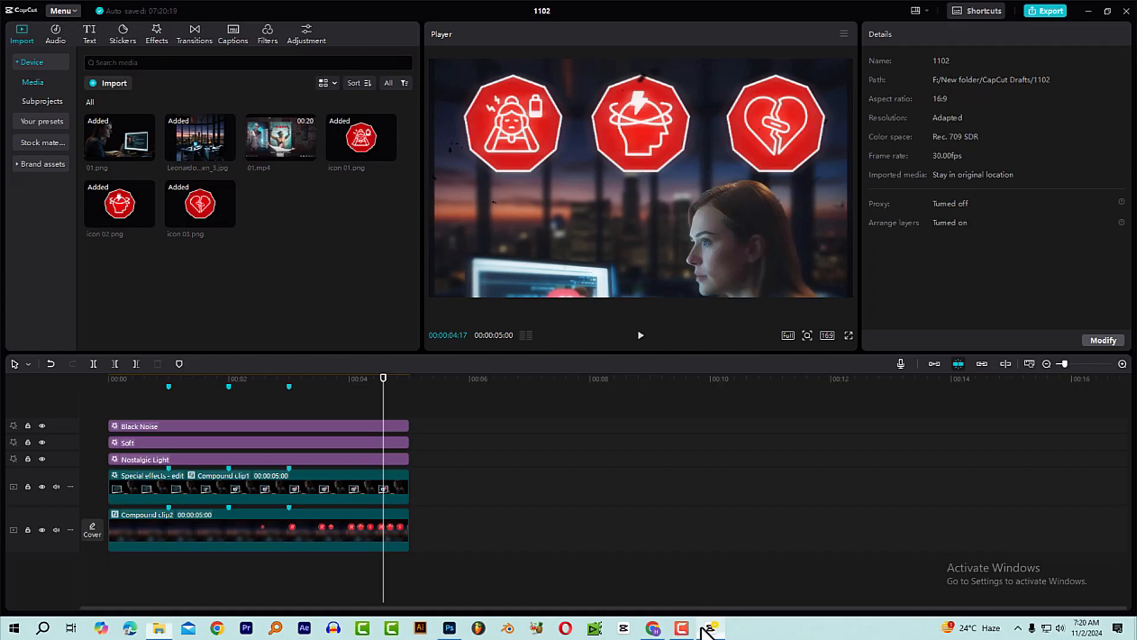
- Import news screenshots 1, 3, 4, 5, 6 and 7, and place news (1).png on the main track after the office scene
click(118, 86)
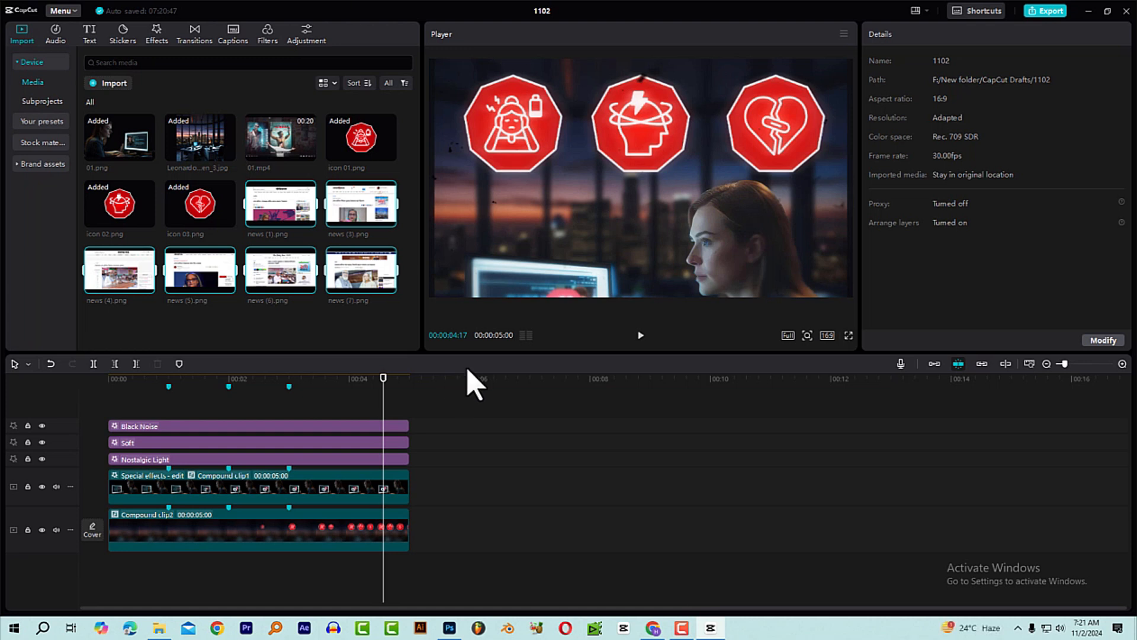
click(368, 279)
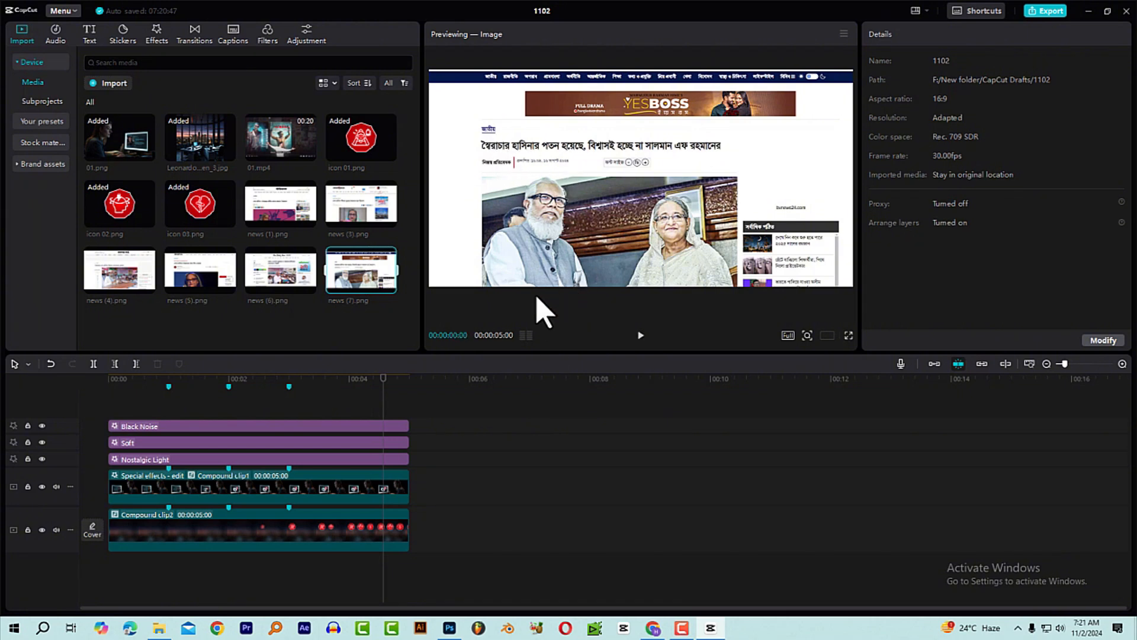
click(314, 214)
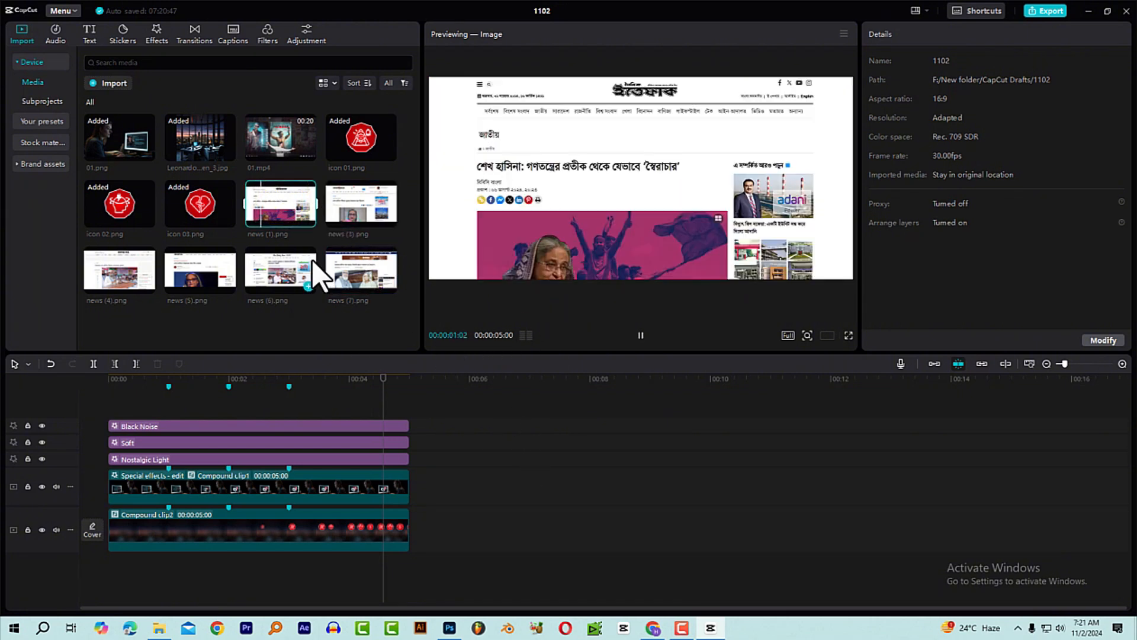
drag(272, 214, 497, 532)
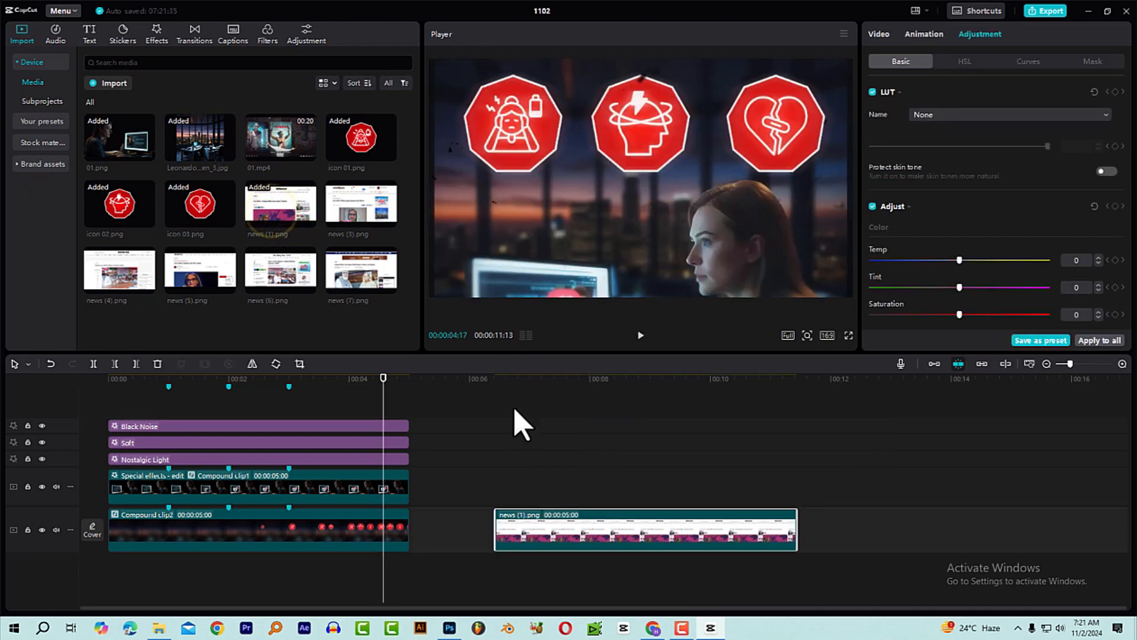
click(521, 385)
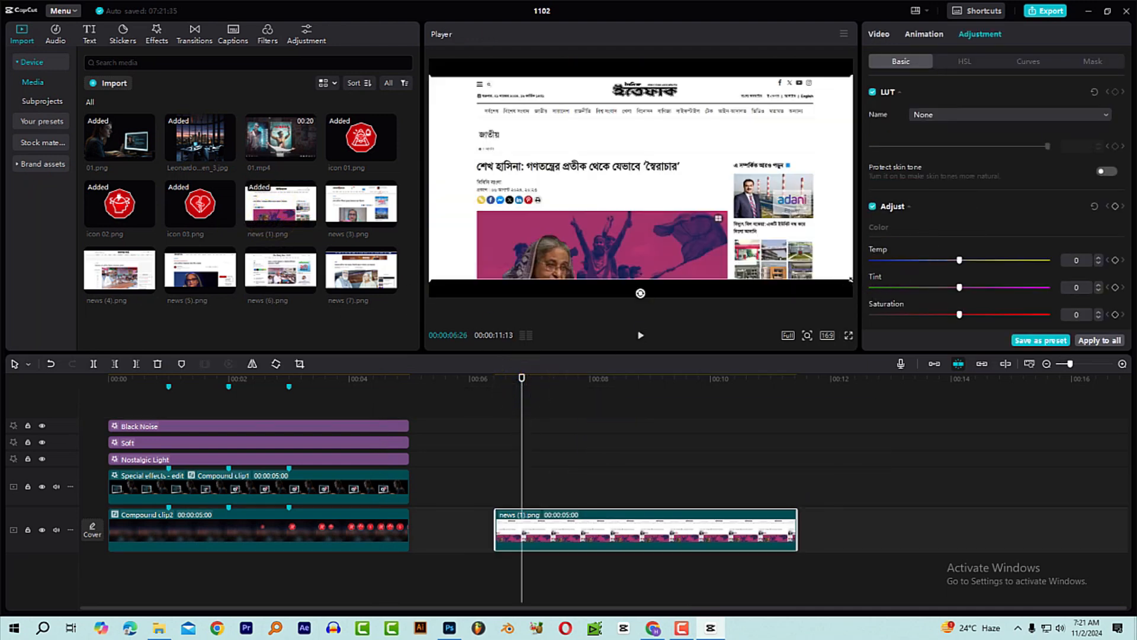
- Enlarge news (1).png beyond the frame and reposition it so the headline sits in the upper middle without black borders
drag(851, 278, 914, 343)
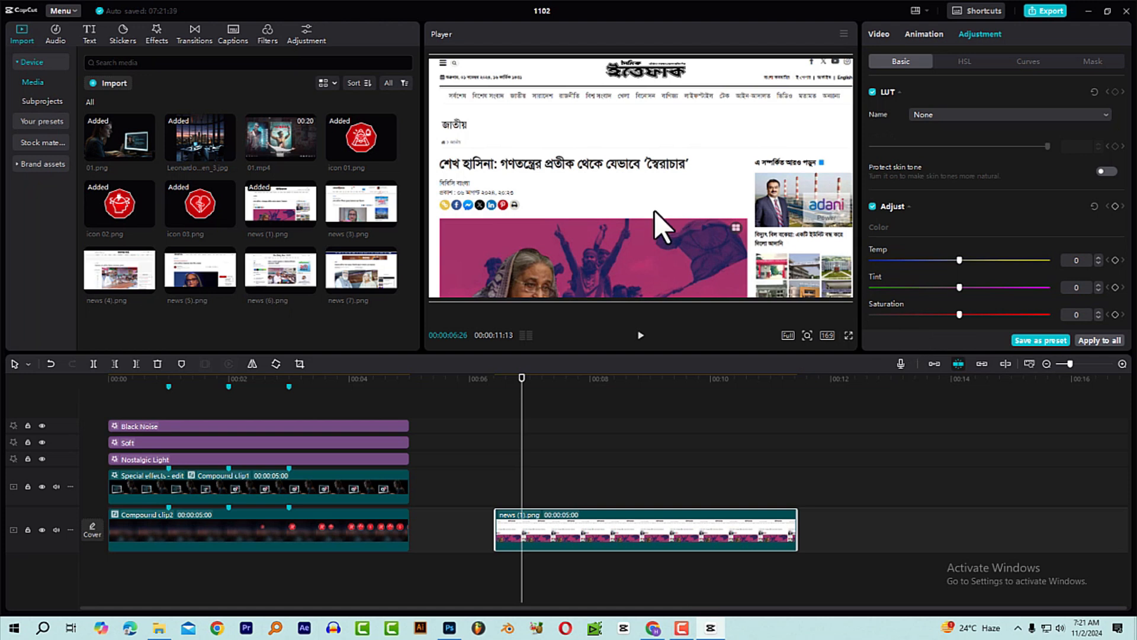
drag(655, 211, 701, 214)
drag(535, 202, 616, 187)
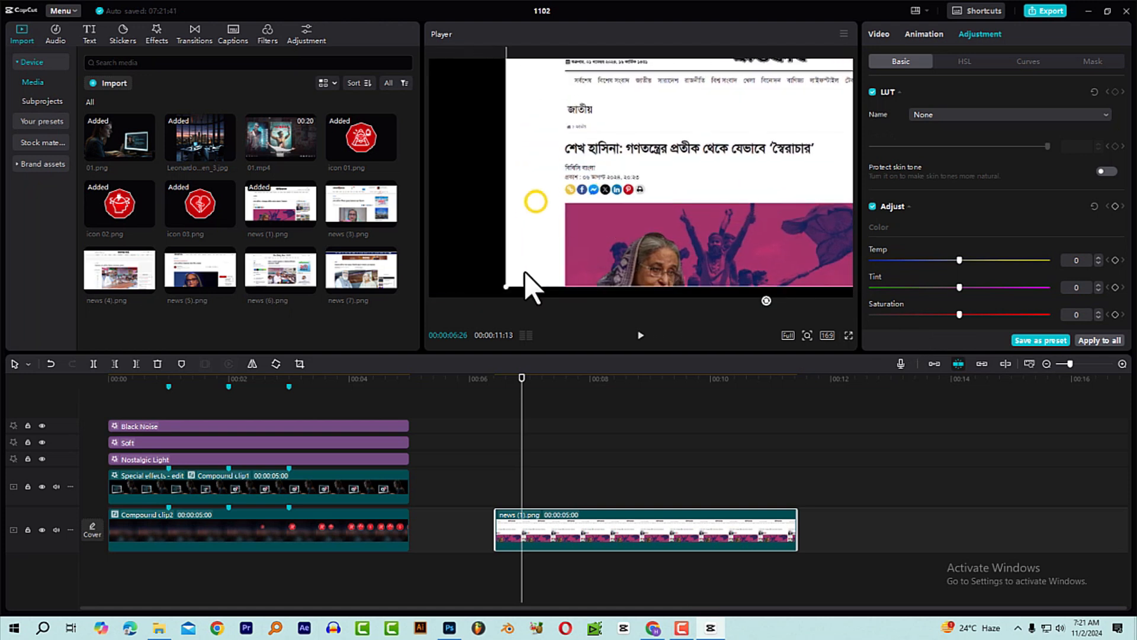
drag(506, 285, 447, 350)
drag(587, 221, 552, 229)
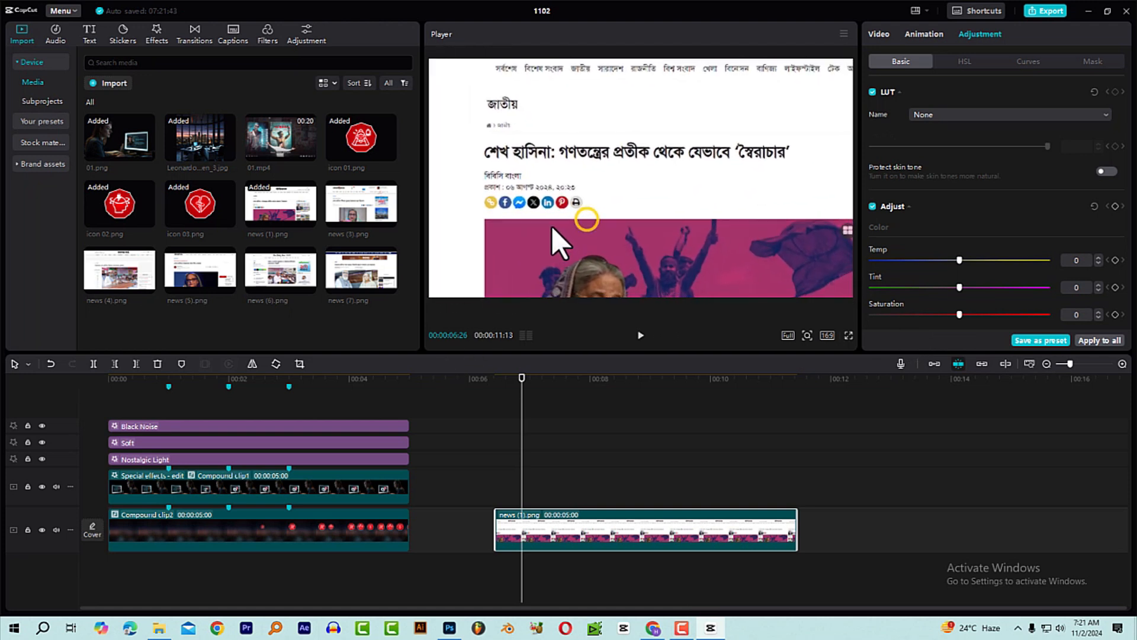
- Preview the news (1).png clip, trim its end to 00:00:09:05, and return the playhead to the clip's start
key(space)
click(499, 384)
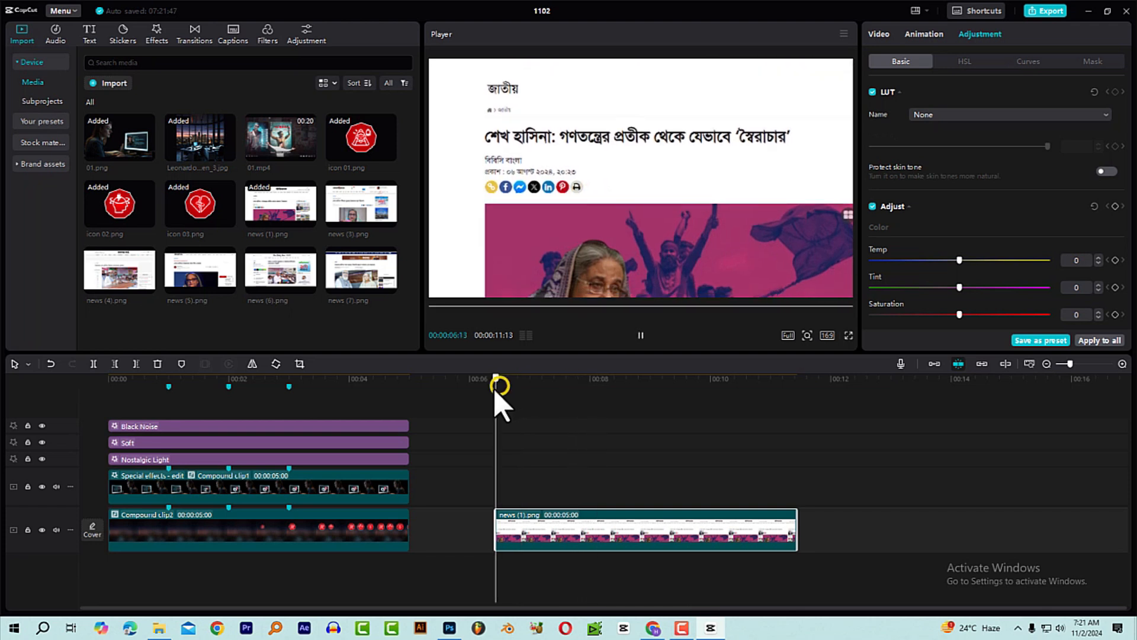
drag(495, 389, 520, 407)
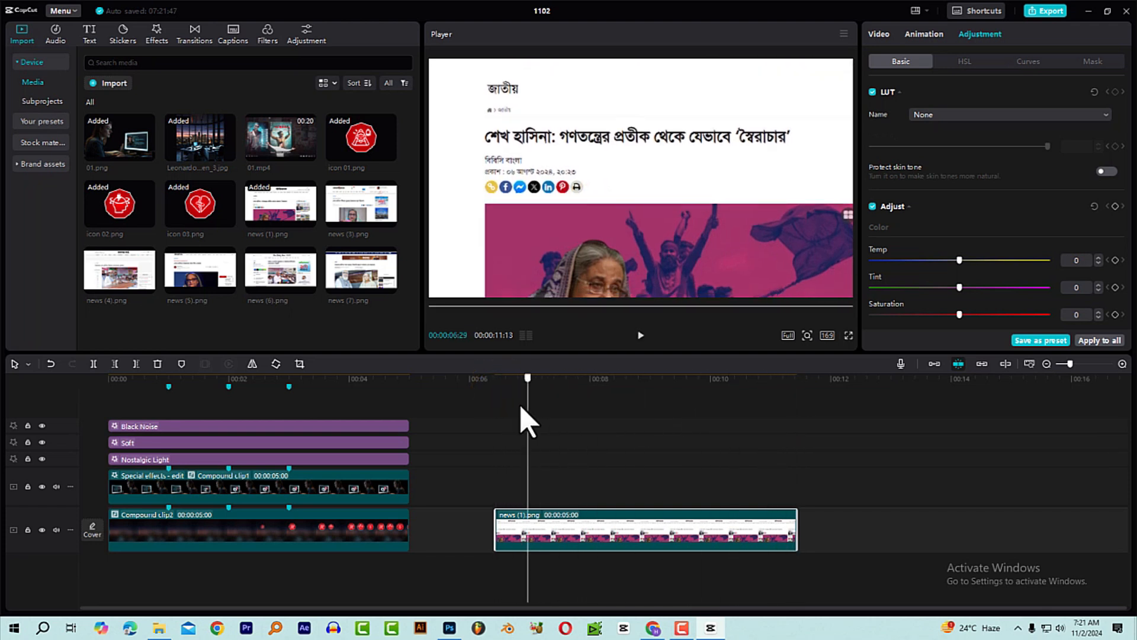
key(space)
key(space)
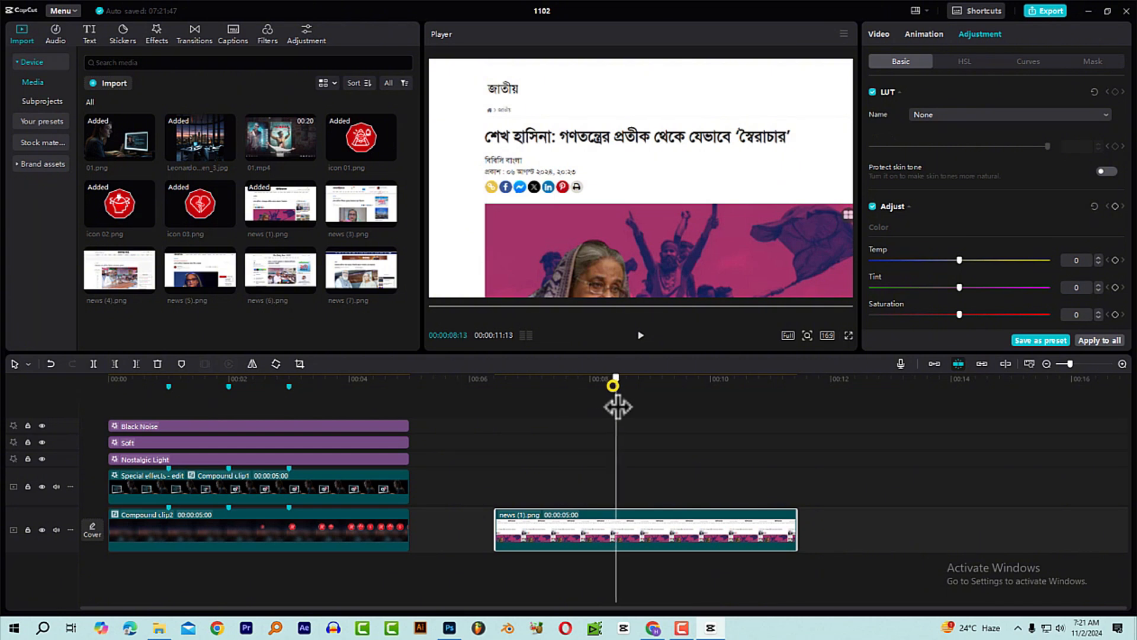
drag(616, 407, 492, 431)
key(space)
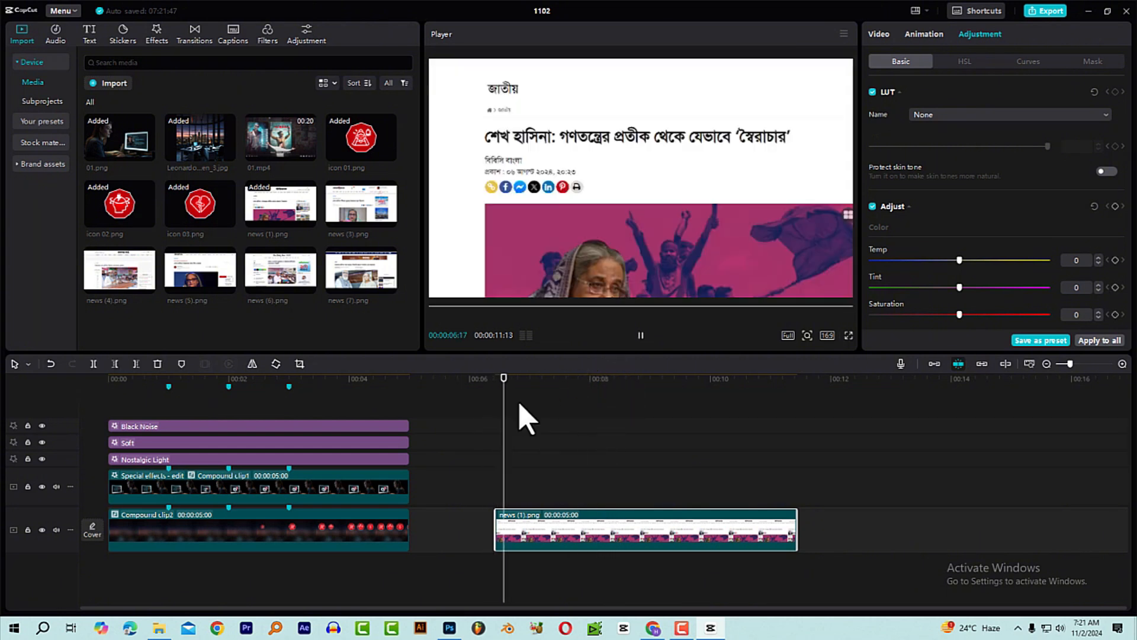
drag(589, 386, 663, 403)
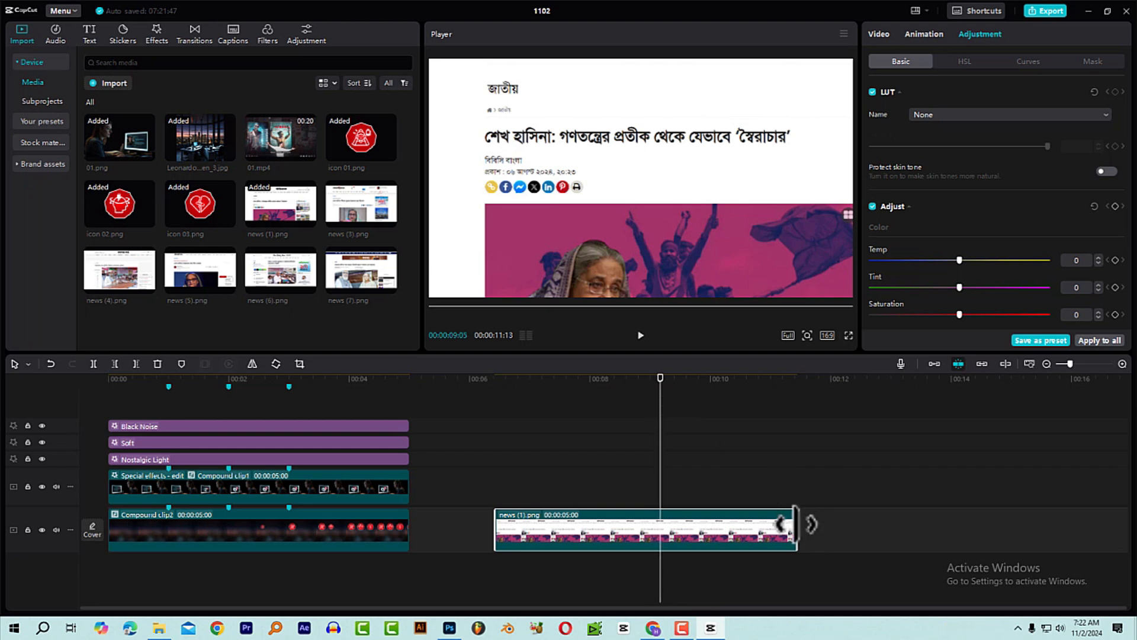
drag(794, 524, 675, 527)
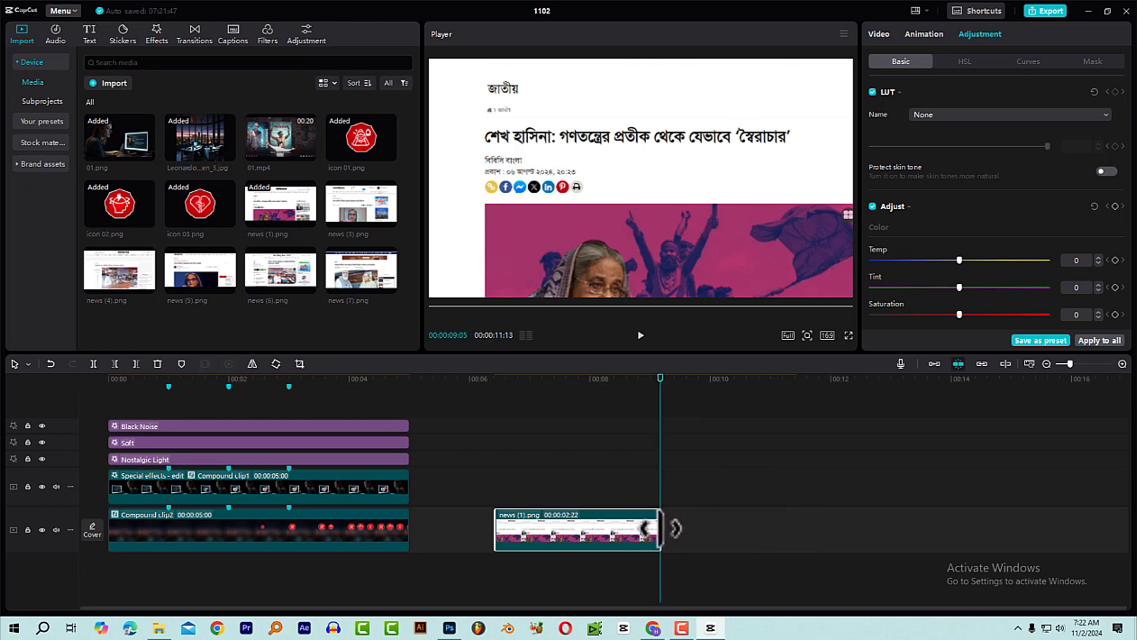
drag(544, 385, 498, 397)
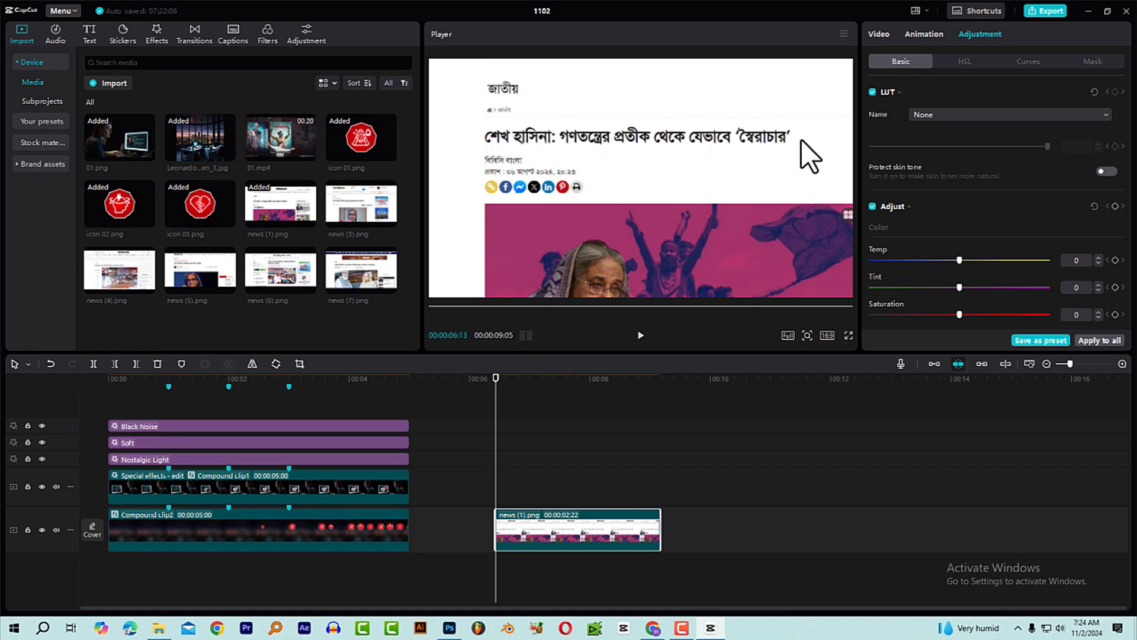
- Glance at Freepik's brush shape photos in the browser, return to CapCut, and add a default text clip above the start of news (1).png
key(alt+Tab)
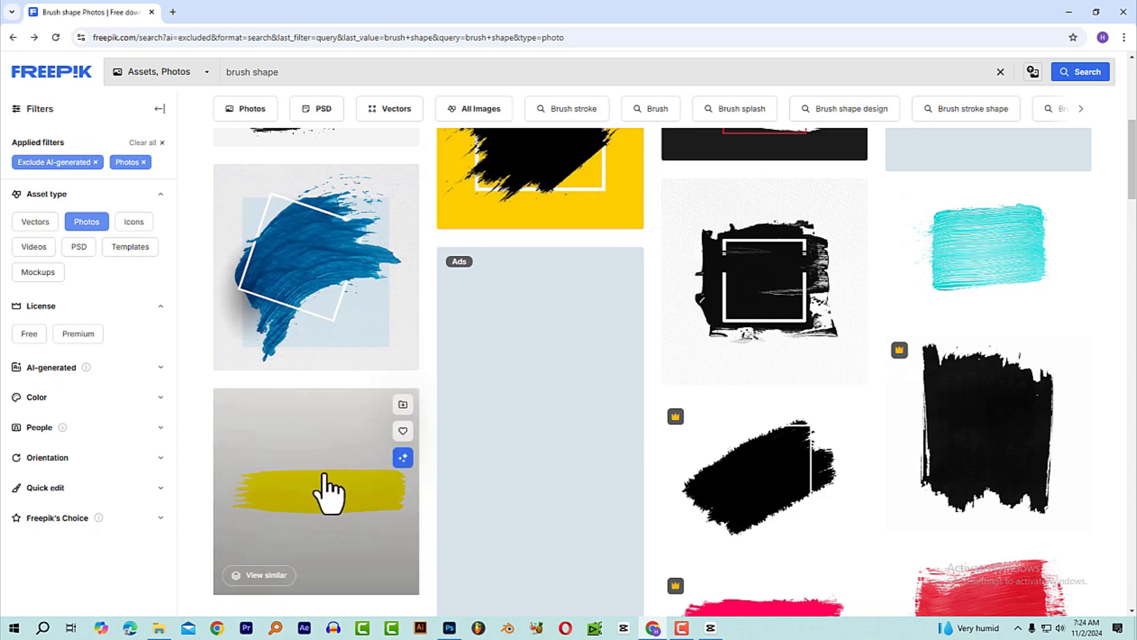
key(alt+Tab)
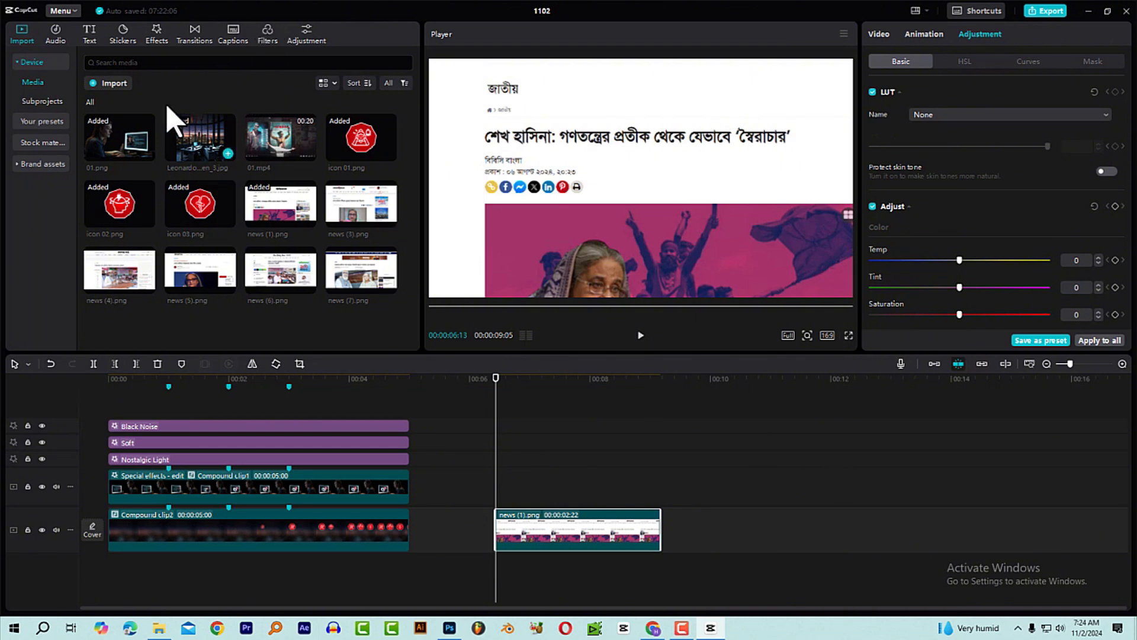
click(91, 35)
drag(112, 93, 507, 495)
drag(530, 383, 556, 391)
drag(701, 195, 718, 254)
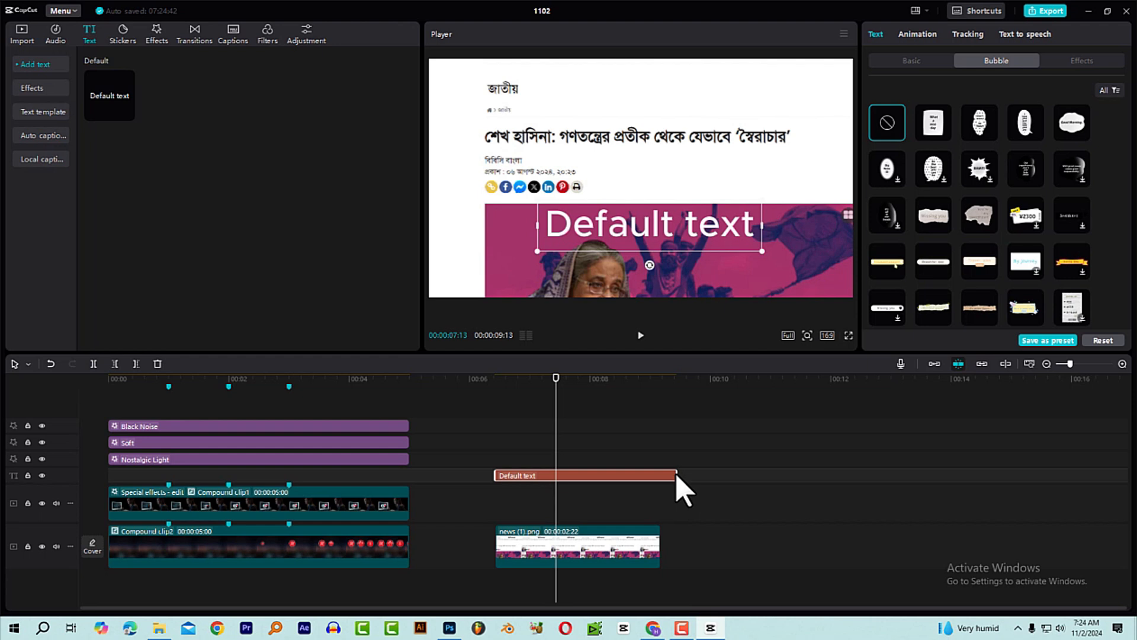
- Apply the brown torn-paper bubble to the text clip and delete its placeholder wording
click(874, 33)
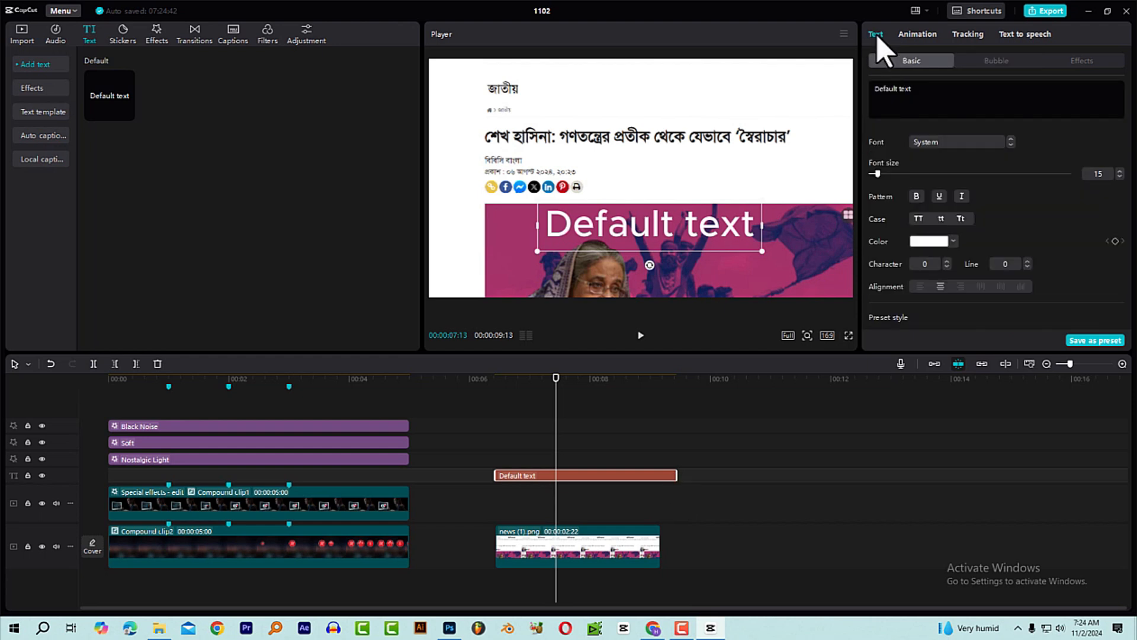
click(1001, 61)
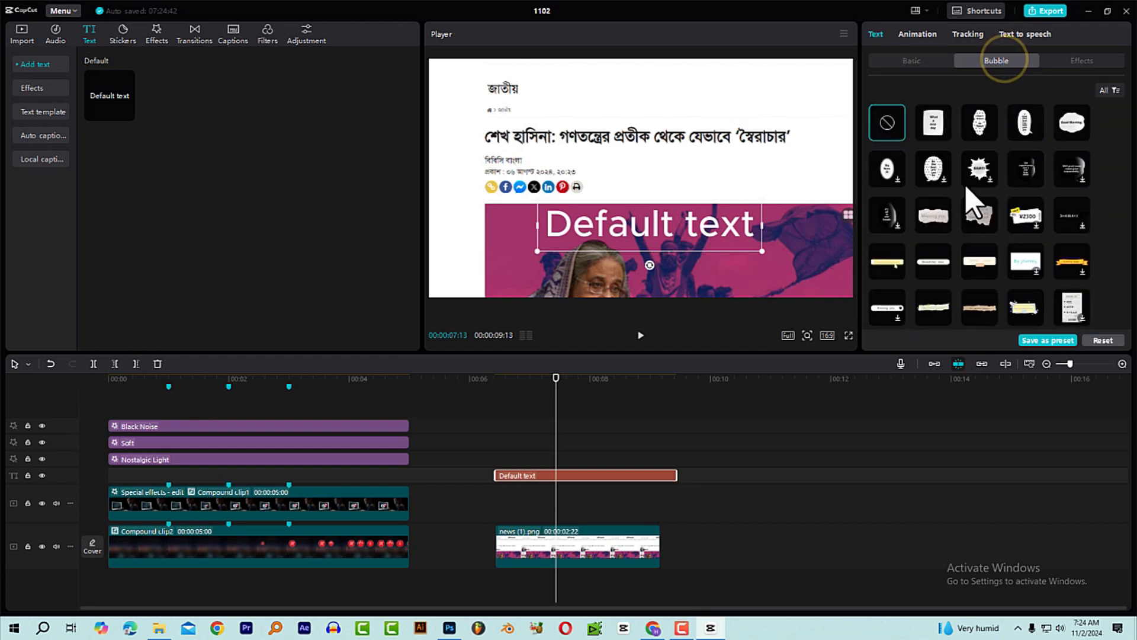
click(946, 266)
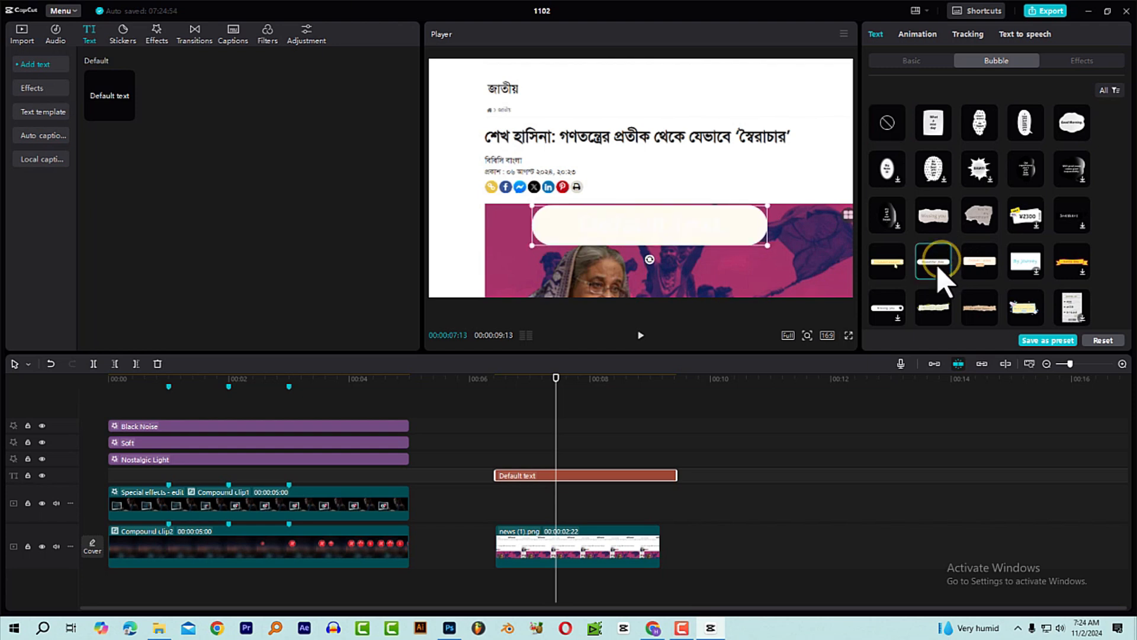
click(979, 308)
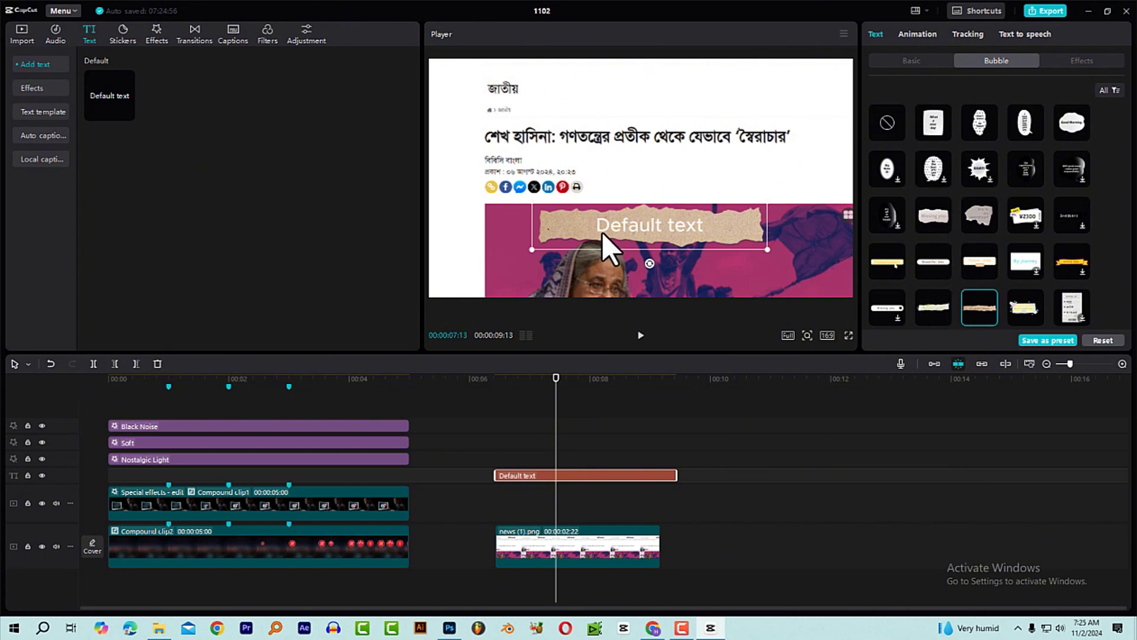
click(910, 60)
click(937, 94)
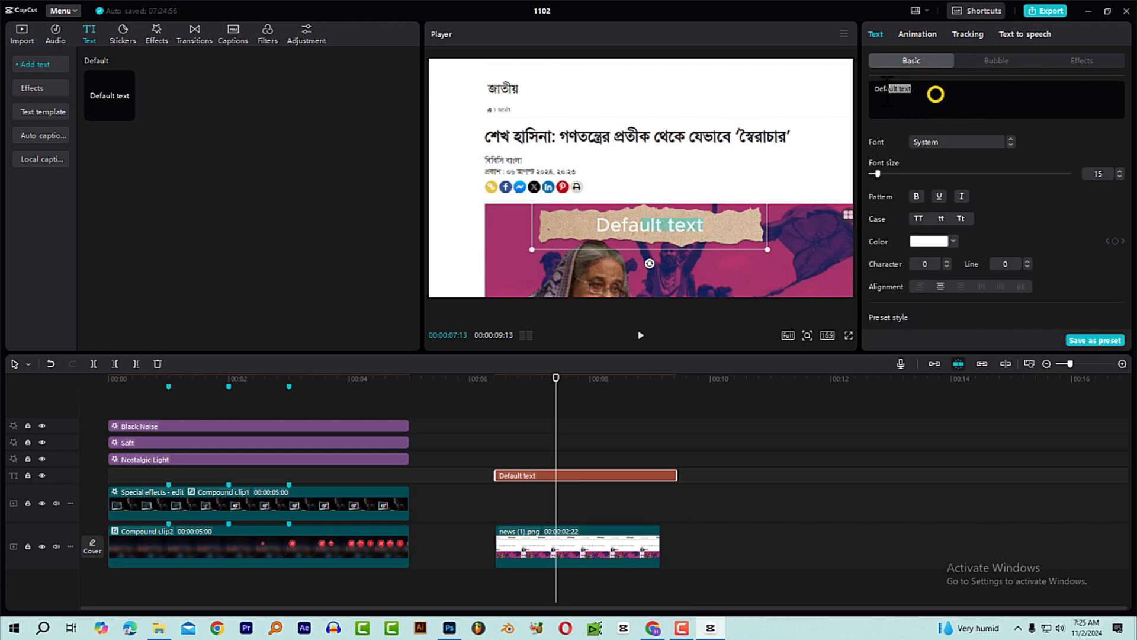
key(BackSpace)
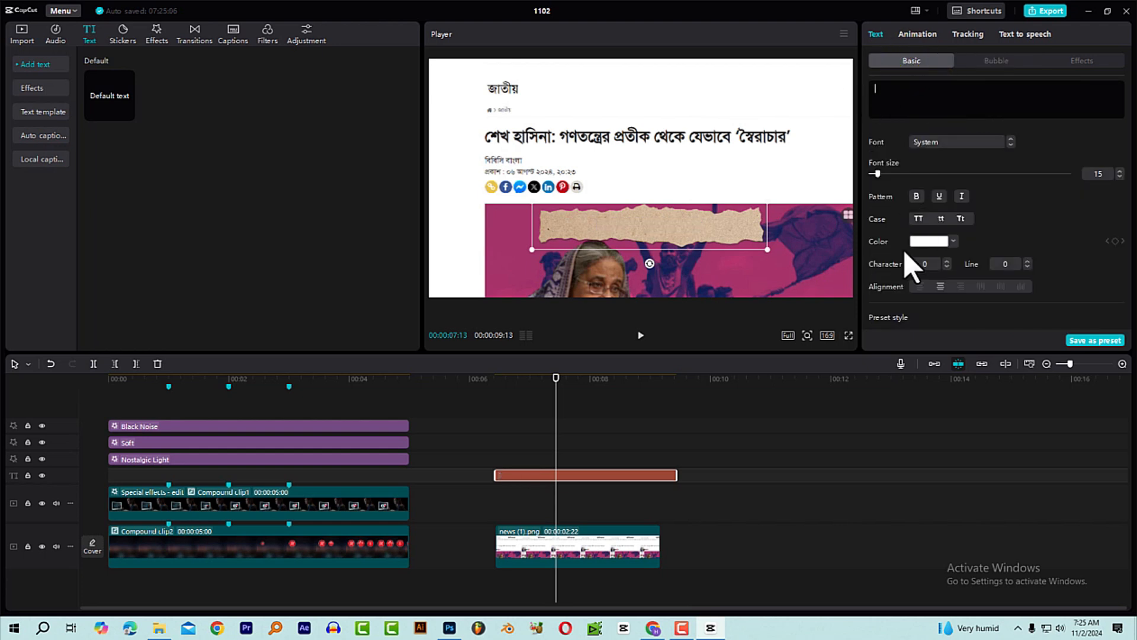
- Trim the text clip to the end of news (1).png and enlarge the torn paper to most of the frame's width
click(571, 380)
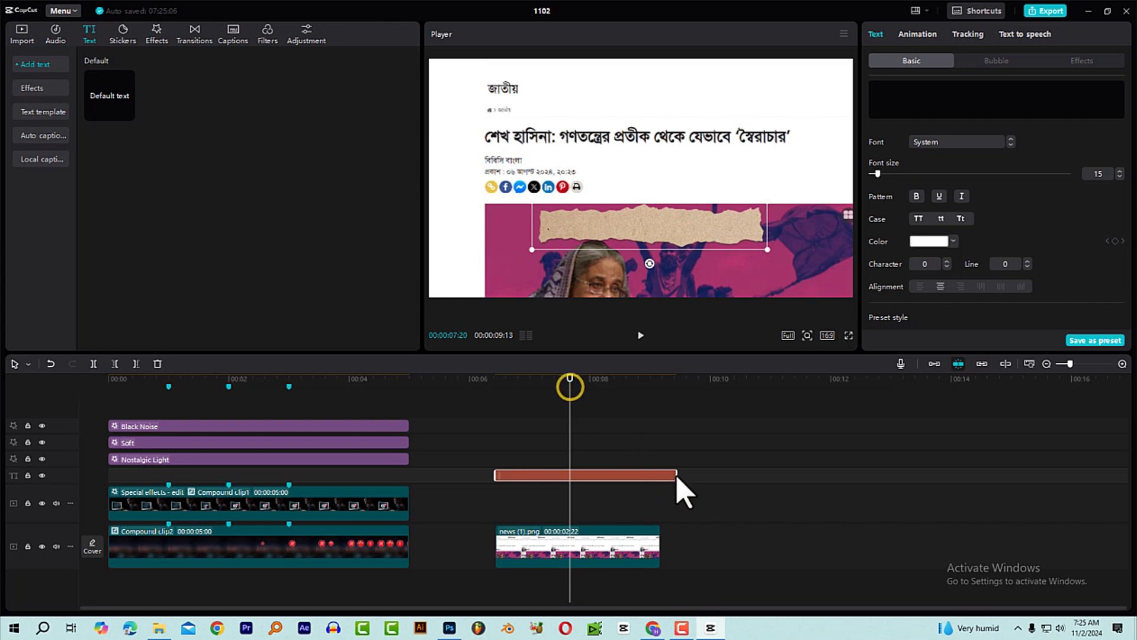
drag(677, 475, 654, 472)
drag(769, 250, 874, 302)
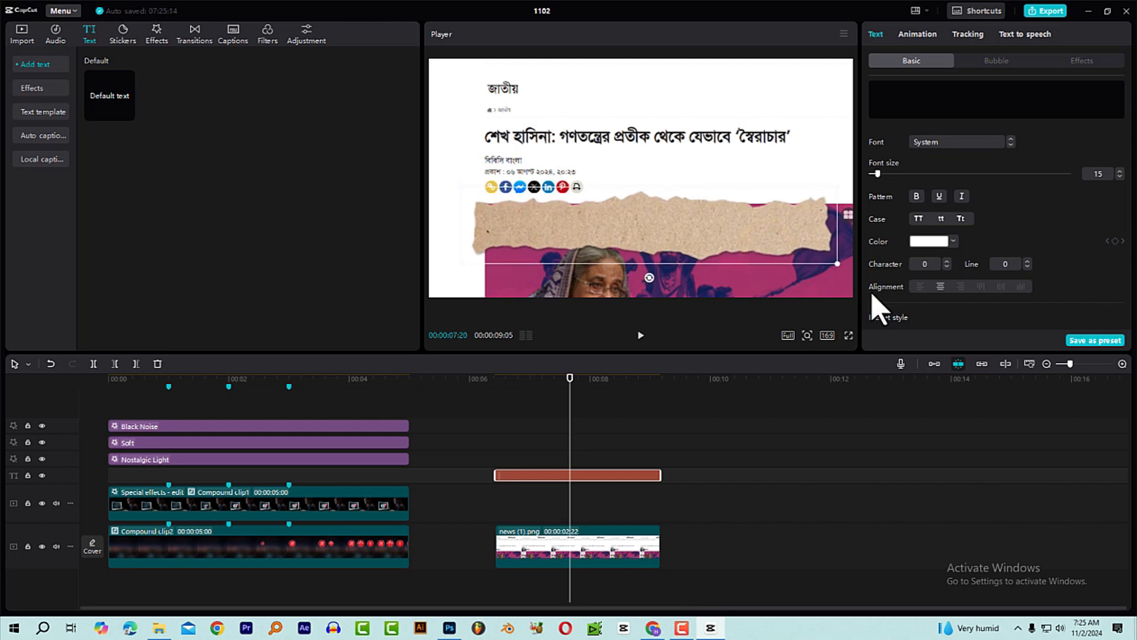
- Convert the torn-paper text clip into a compound clip and move the paper up over the headline
right_click(549, 476)
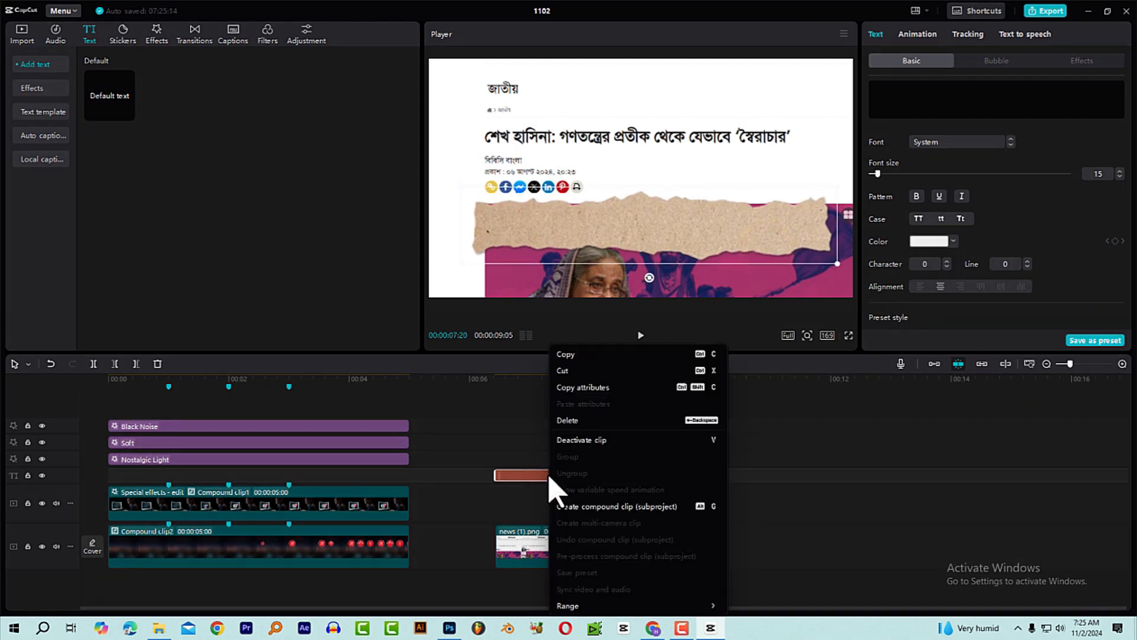
click(603, 507)
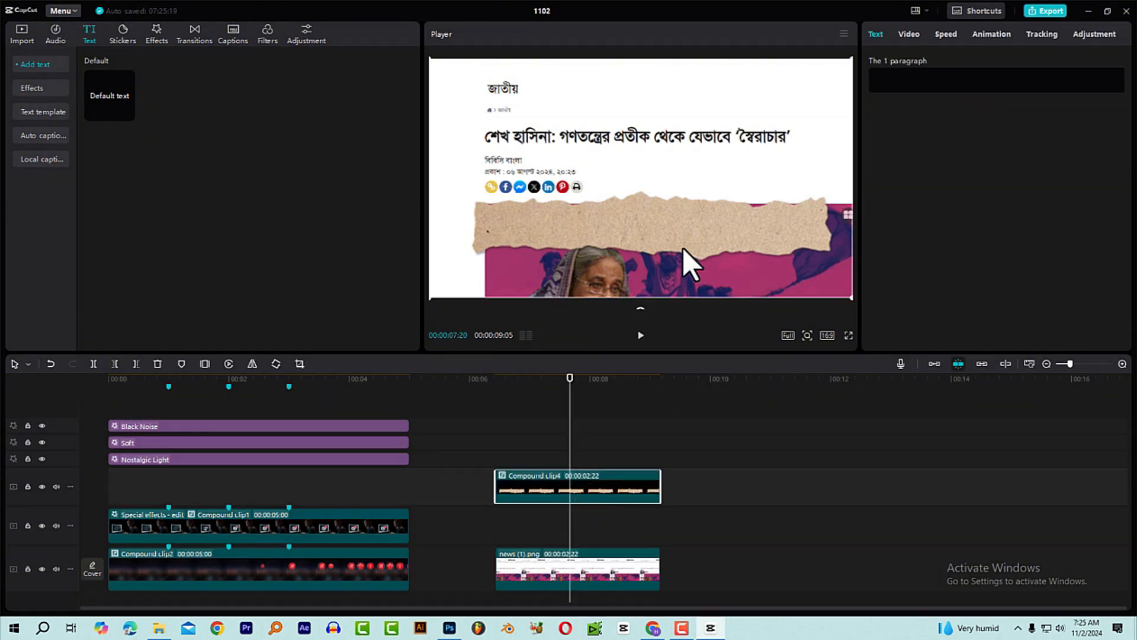
drag(623, 223, 627, 138)
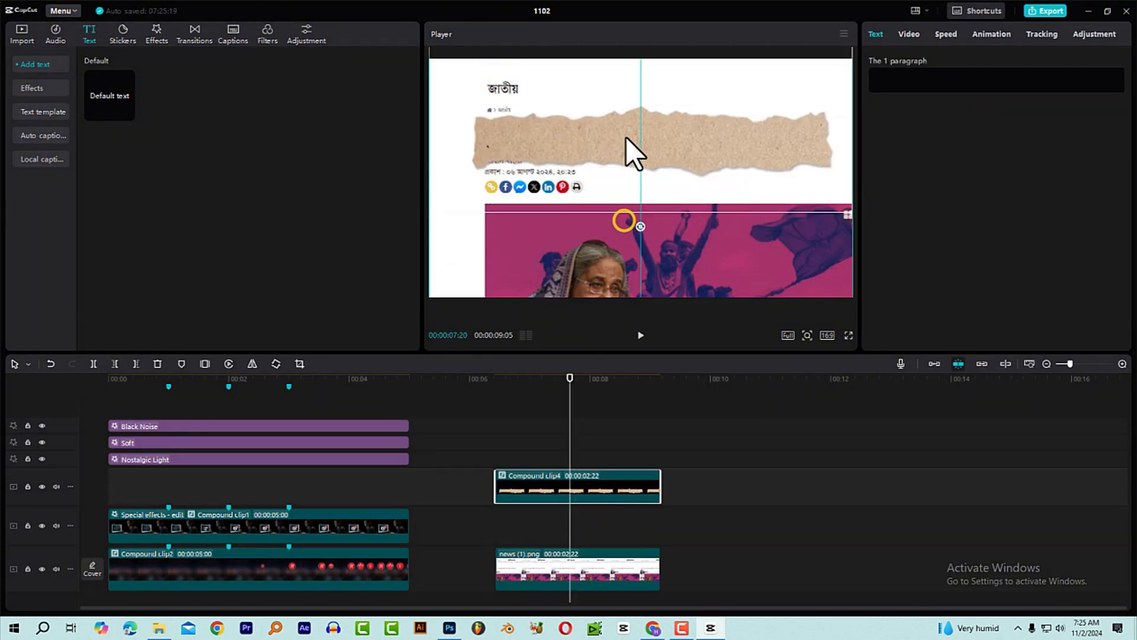
- Recolor the torn paper orange by setting its Temp to 50 and Shadow to -50
click(1106, 37)
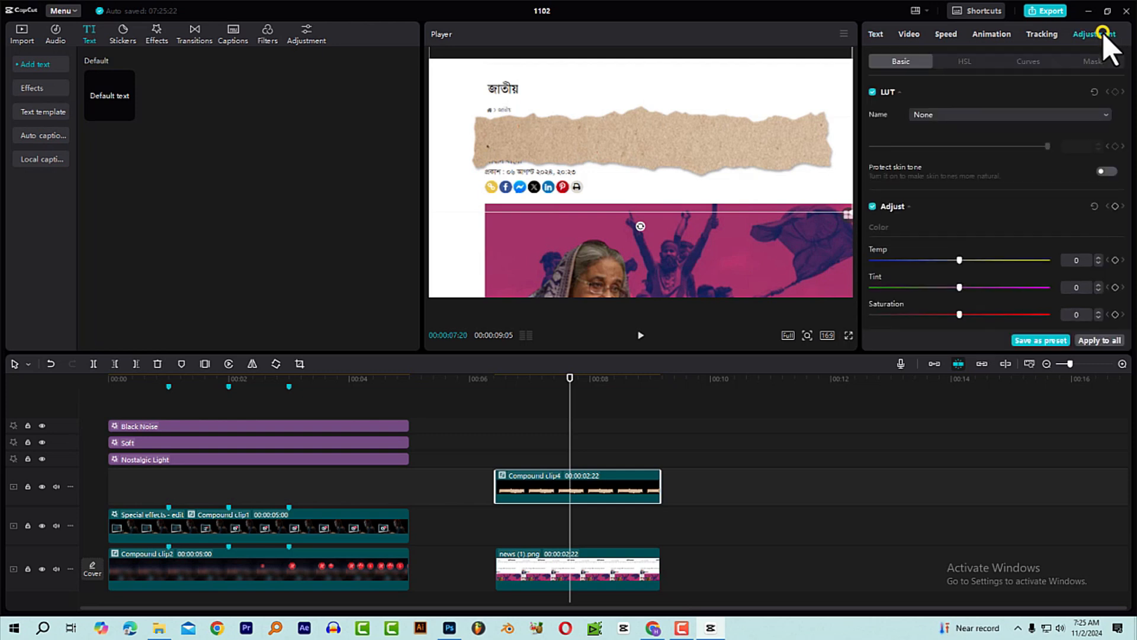
drag(959, 260, 1081, 260)
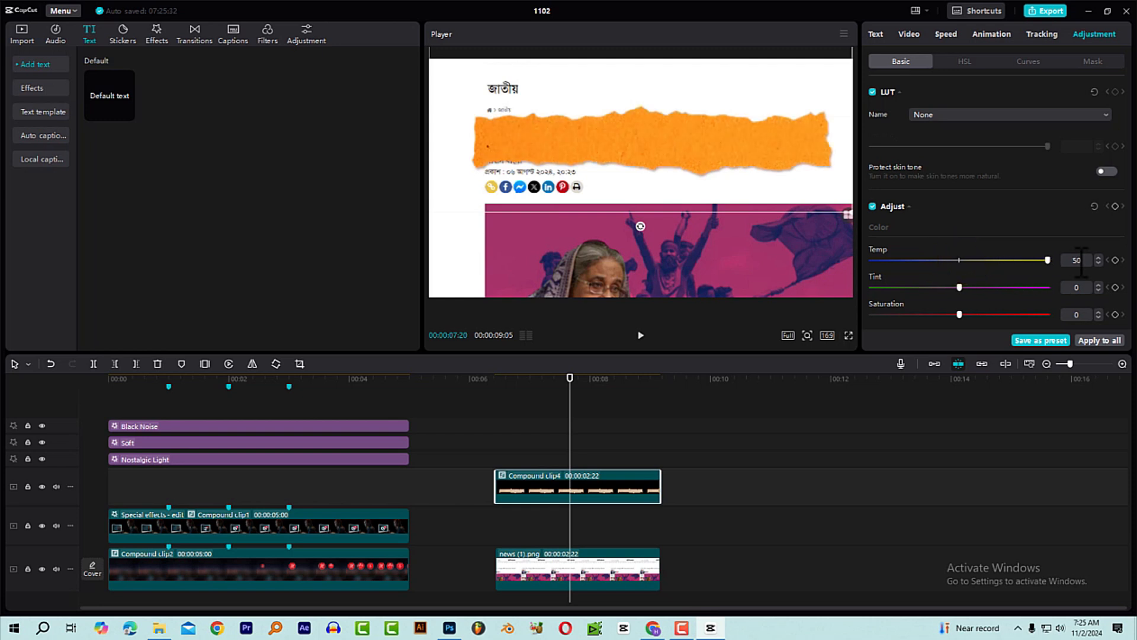
scroll(865, 140, down, 3)
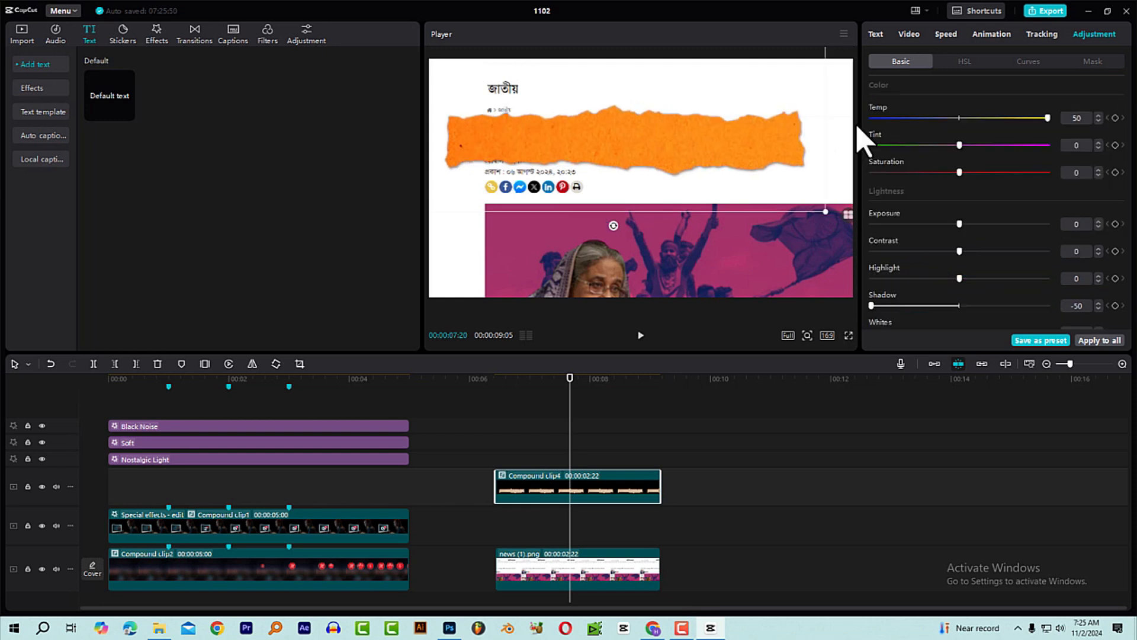
- Disable uniform scale, resize the torn paper to 91% width and 57% height, and place it over the headline at X -99, Y 595
click(909, 34)
drag(749, 160, 810, 249)
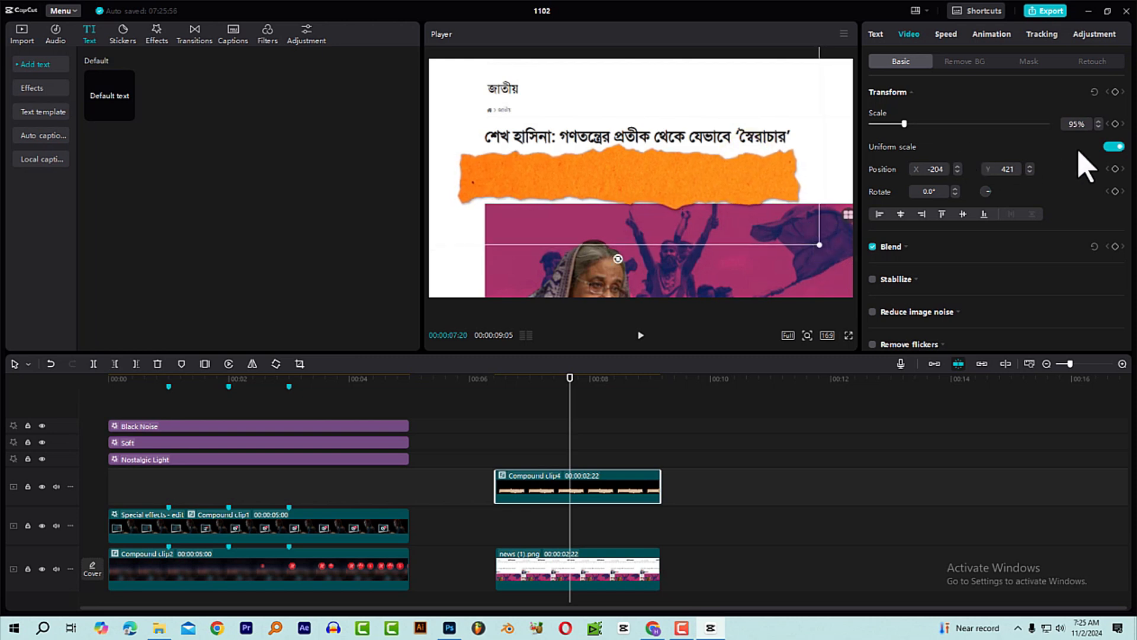
click(1115, 147)
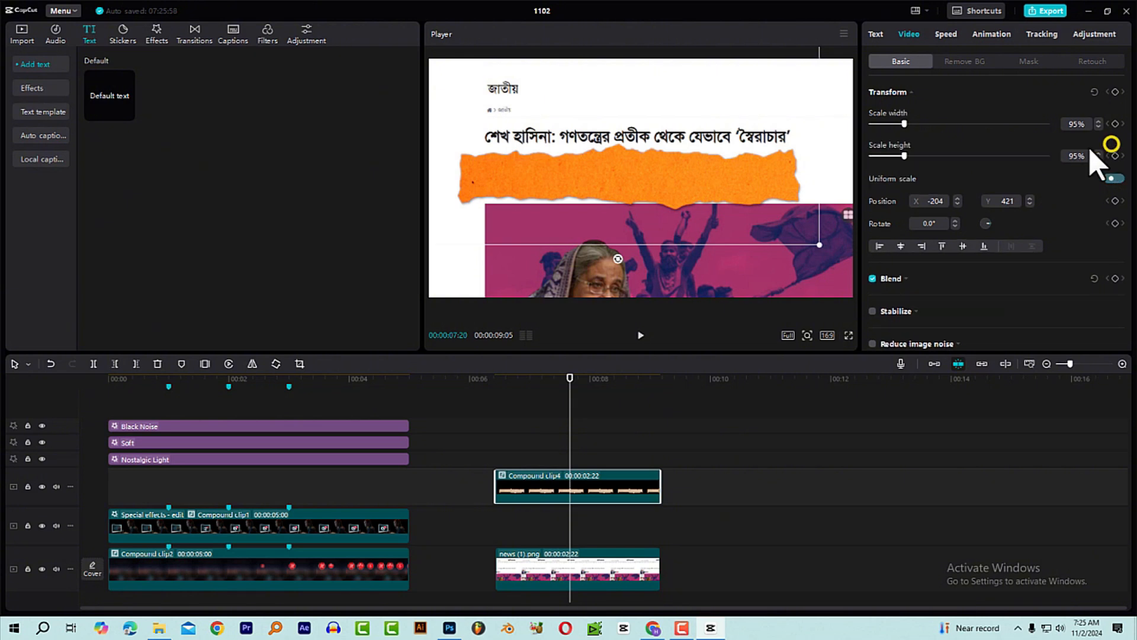
drag(819, 244, 809, 119)
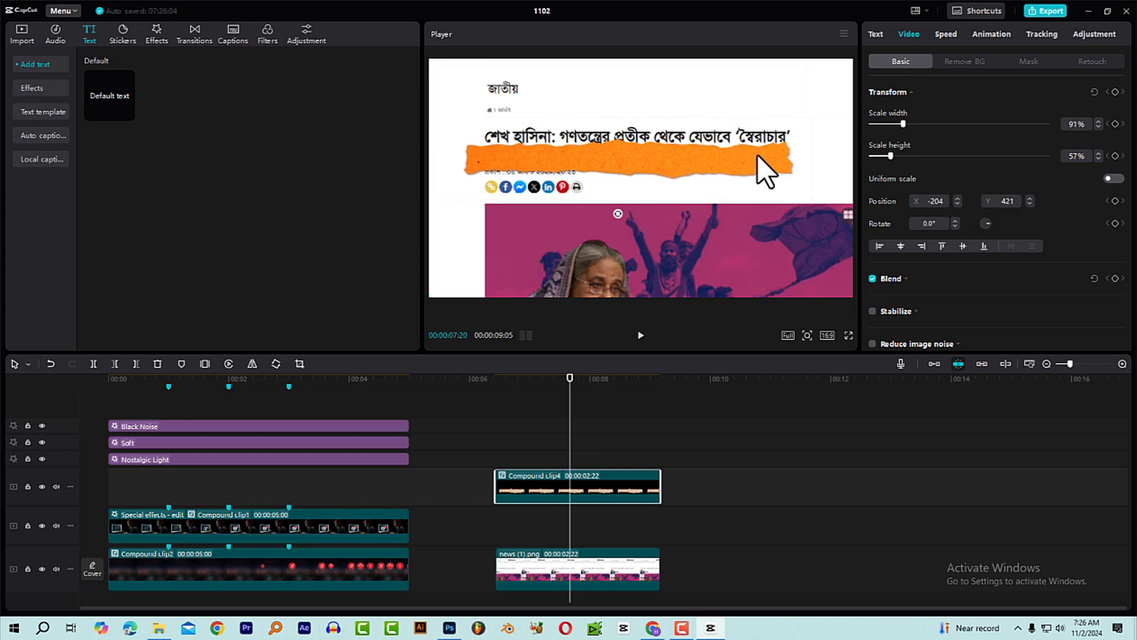
drag(761, 170, 776, 151)
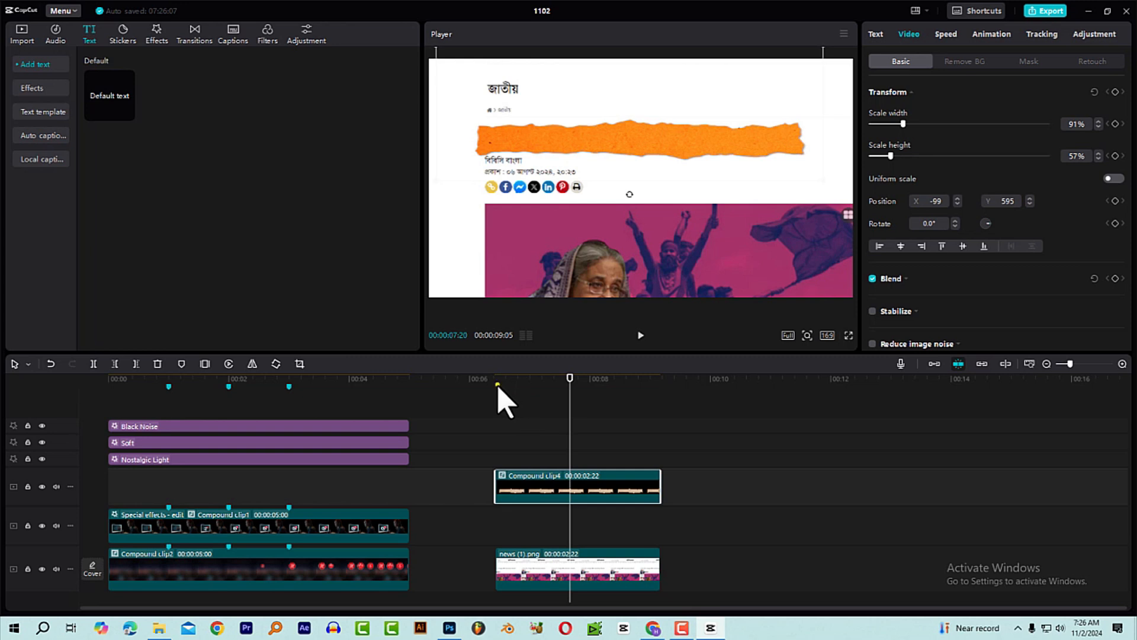
- Set the torn paper's blend mode to Multiply and nudge it to X -86, Y 608 over the headline
drag(498, 385, 526, 383)
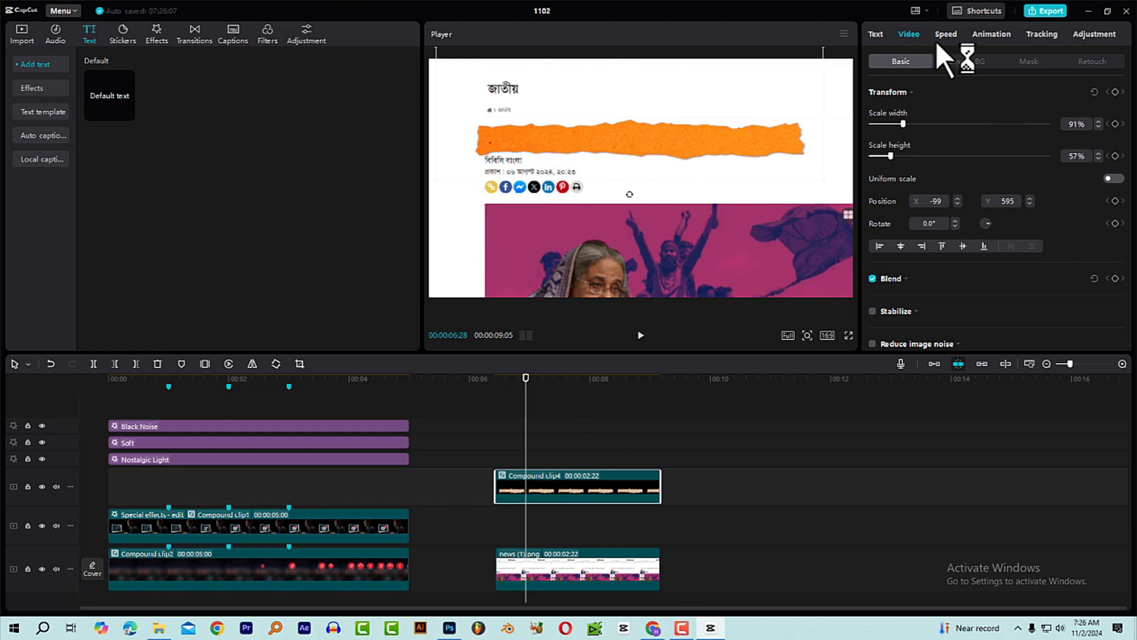
click(909, 34)
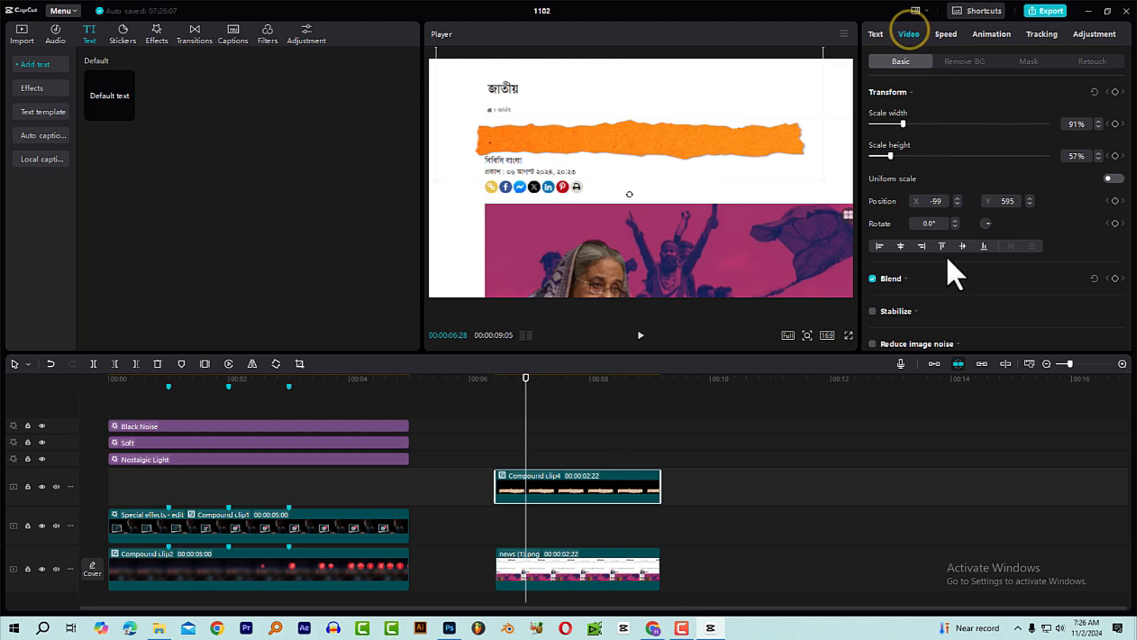
click(900, 279)
scroll(947, 284, down, 3)
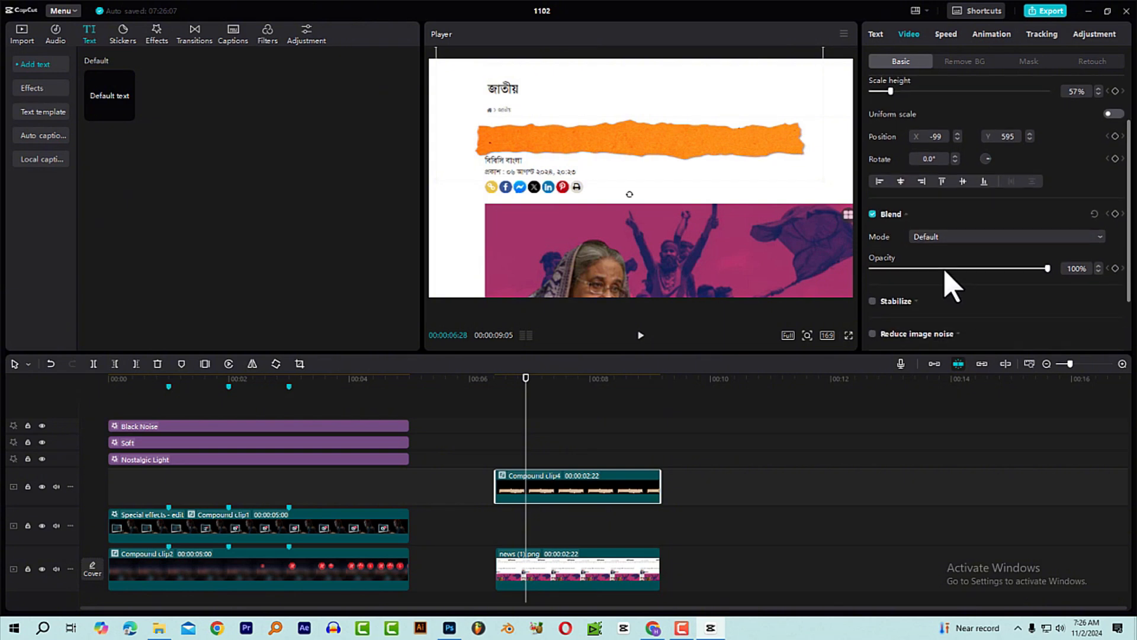
click(941, 217)
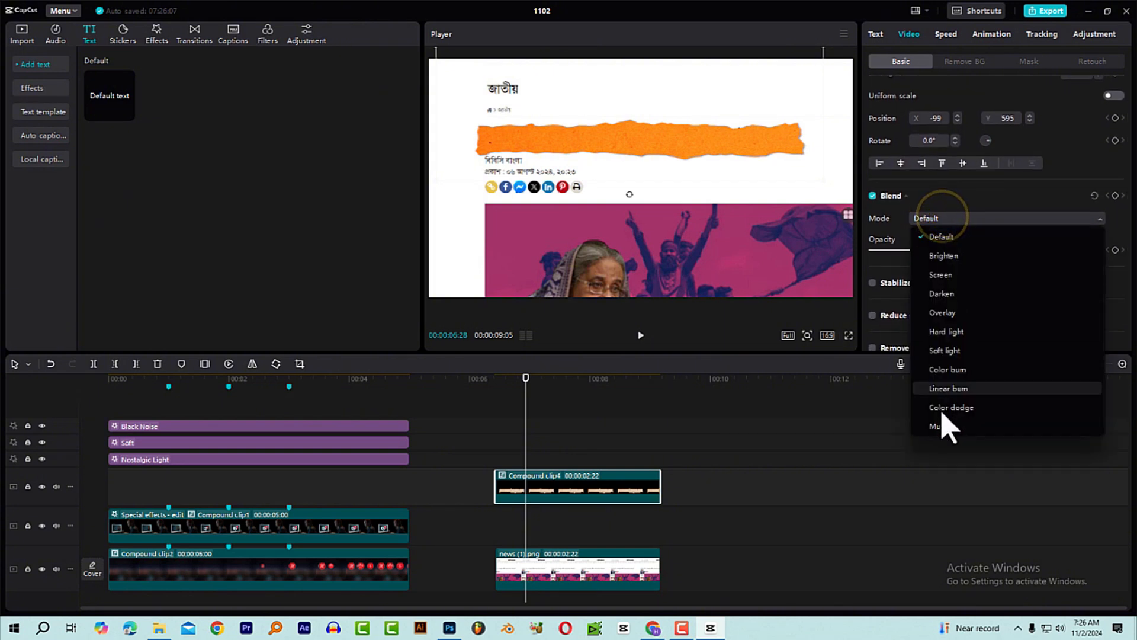
click(944, 428)
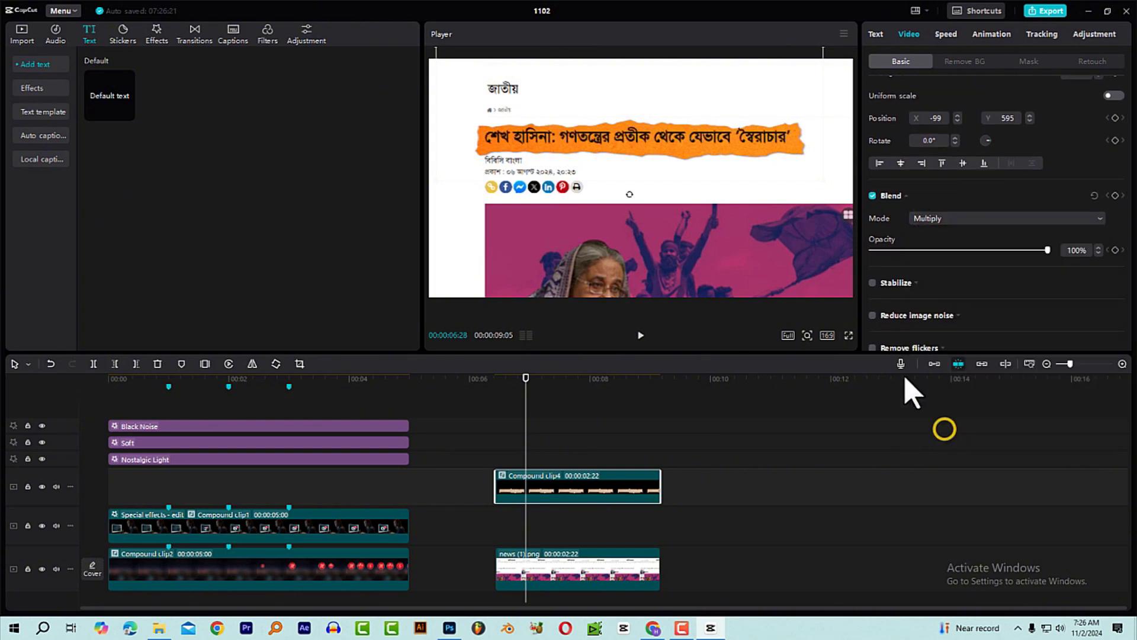
click(705, 151)
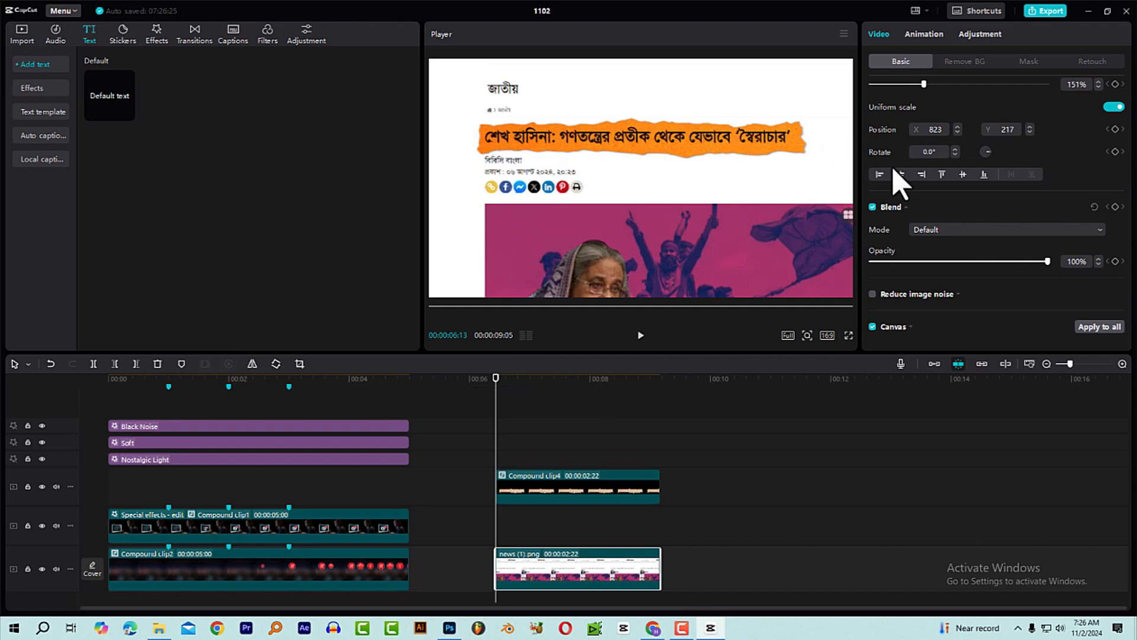
- Apply a Horizontal mask to the torn-paper compound clip and rotate the mask to -90°
click(534, 493)
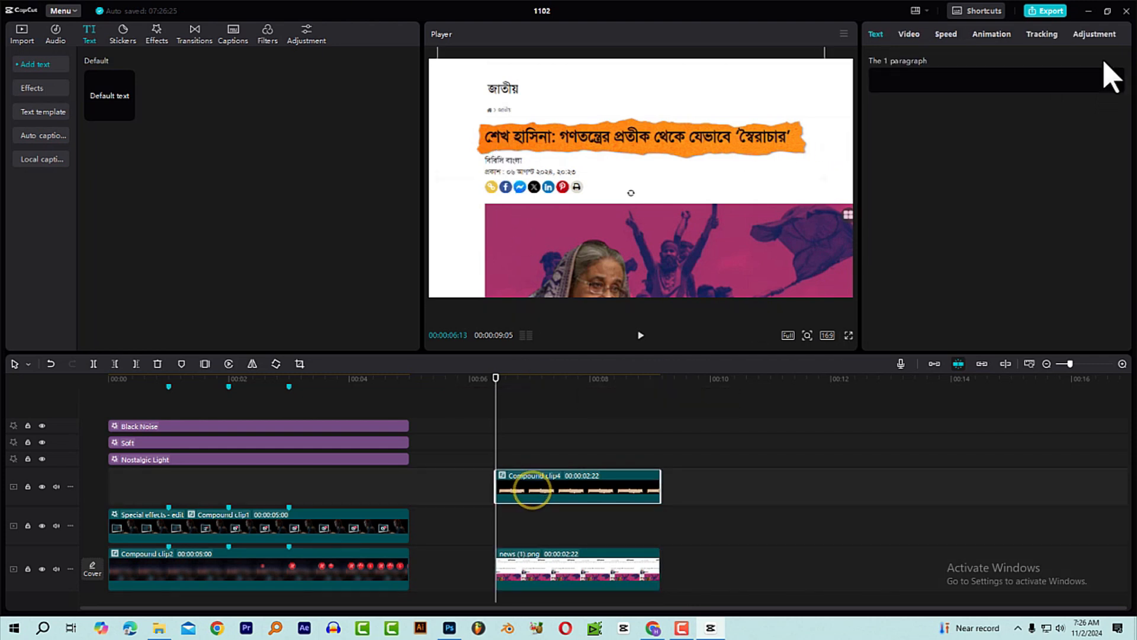
click(908, 35)
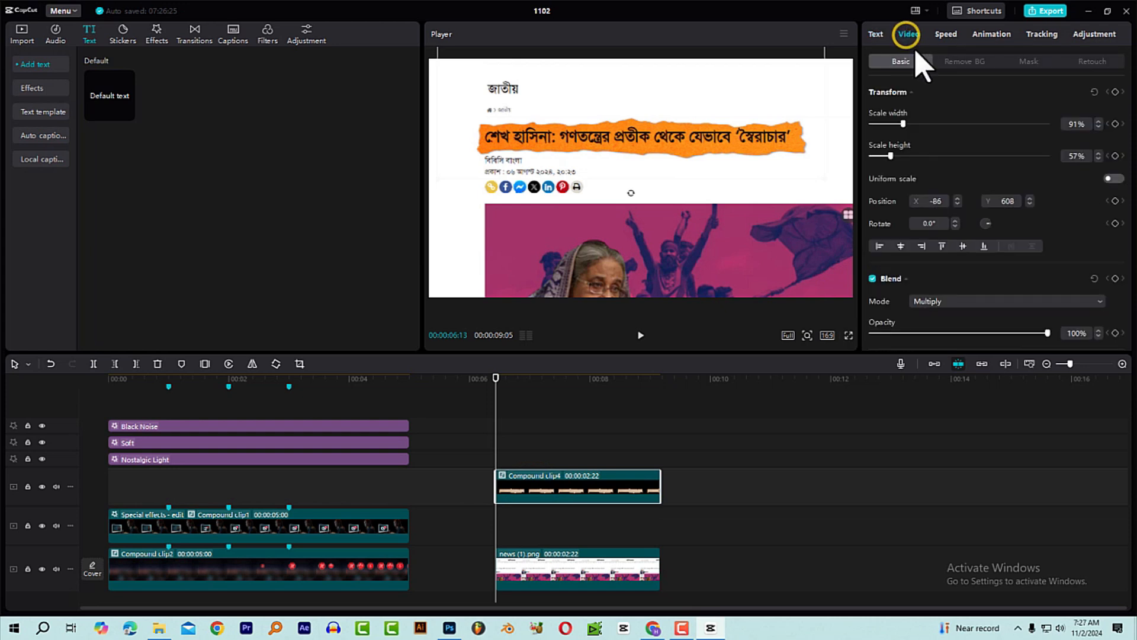
click(1030, 61)
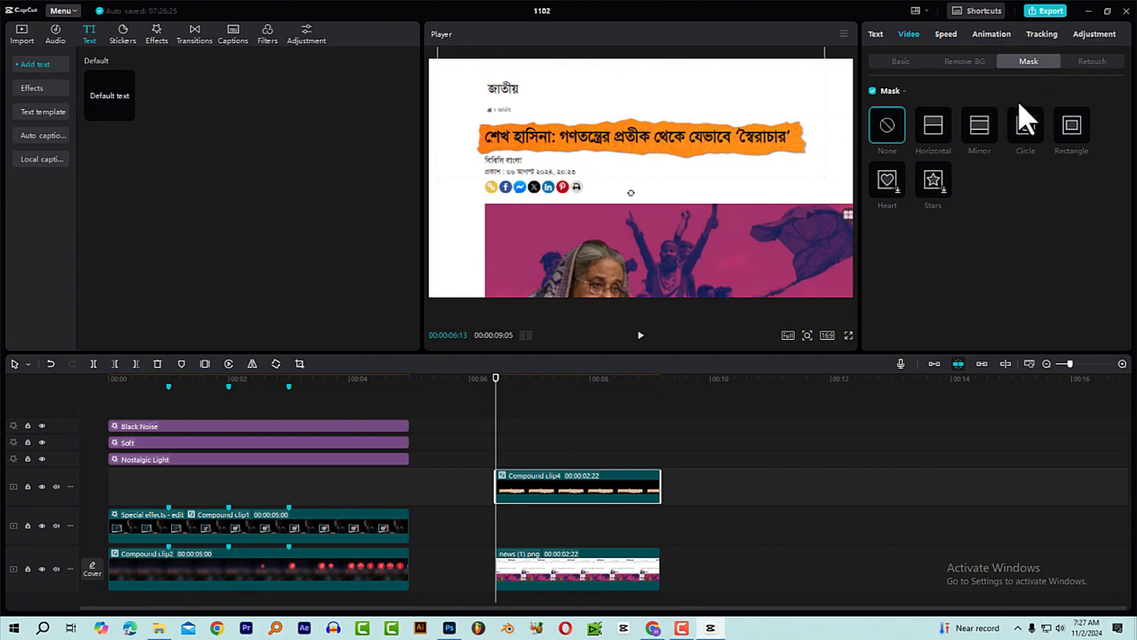
click(937, 127)
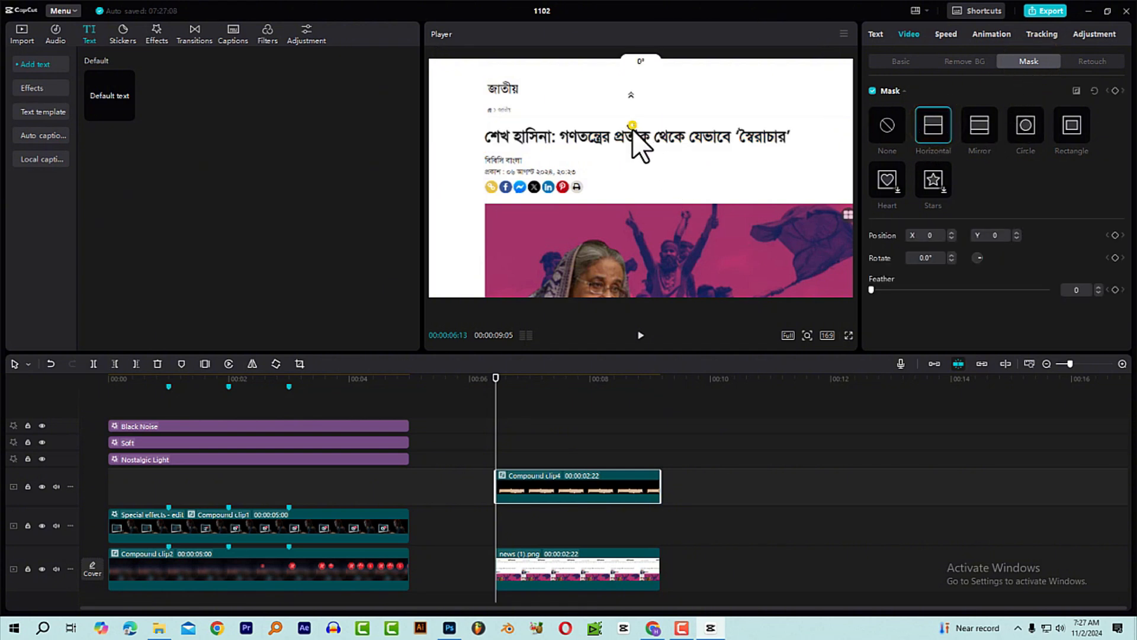
drag(632, 129, 651, 111)
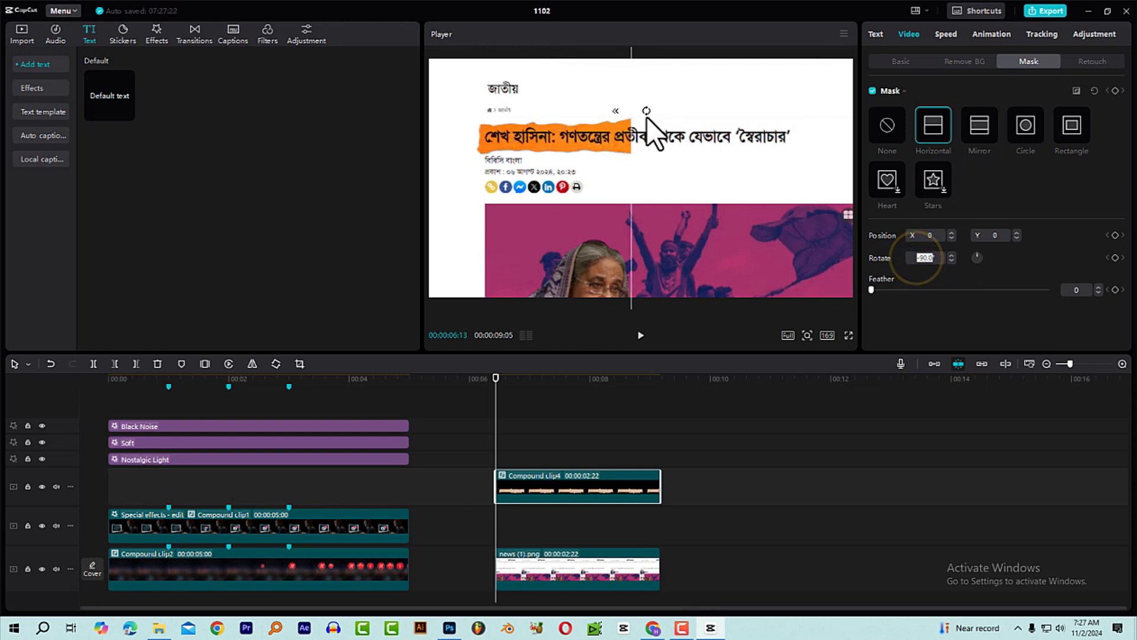
- Set the mask's feather to 2 and move its edge toward the headline's end, at X 766, Y 18
drag(633, 173, 603, 176)
drag(584, 175, 705, 173)
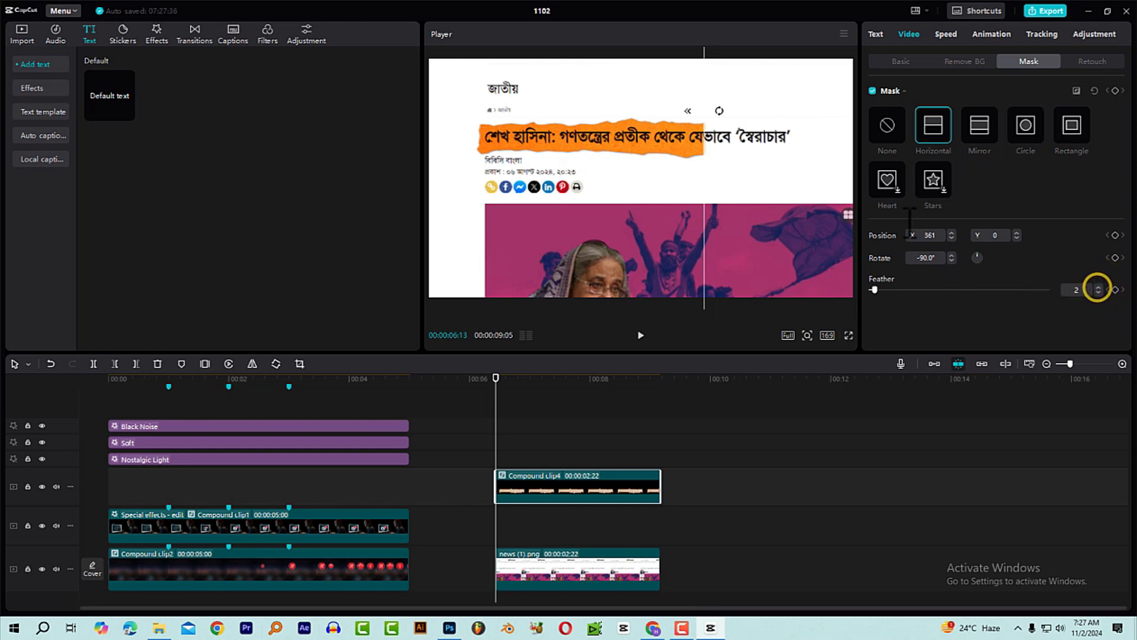
drag(710, 160, 798, 162)
- Keyframe the torn paper's mask from X -775, Y -3 at the clip's start to X 936, Y -111 at its end, and preview the reveal
click(516, 383)
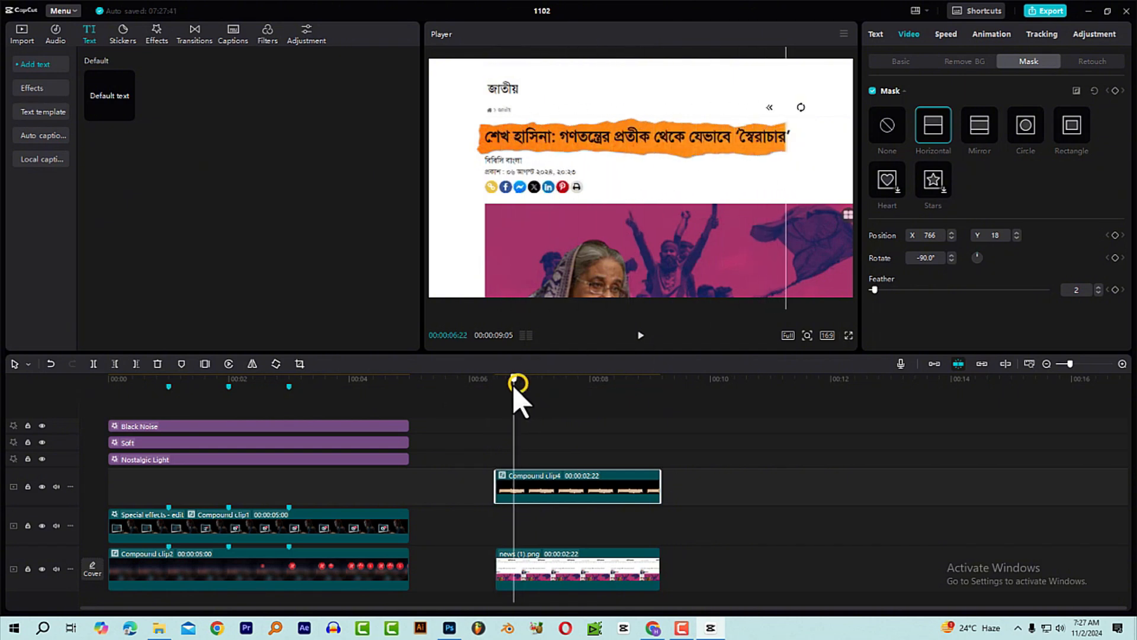
drag(515, 383, 496, 396)
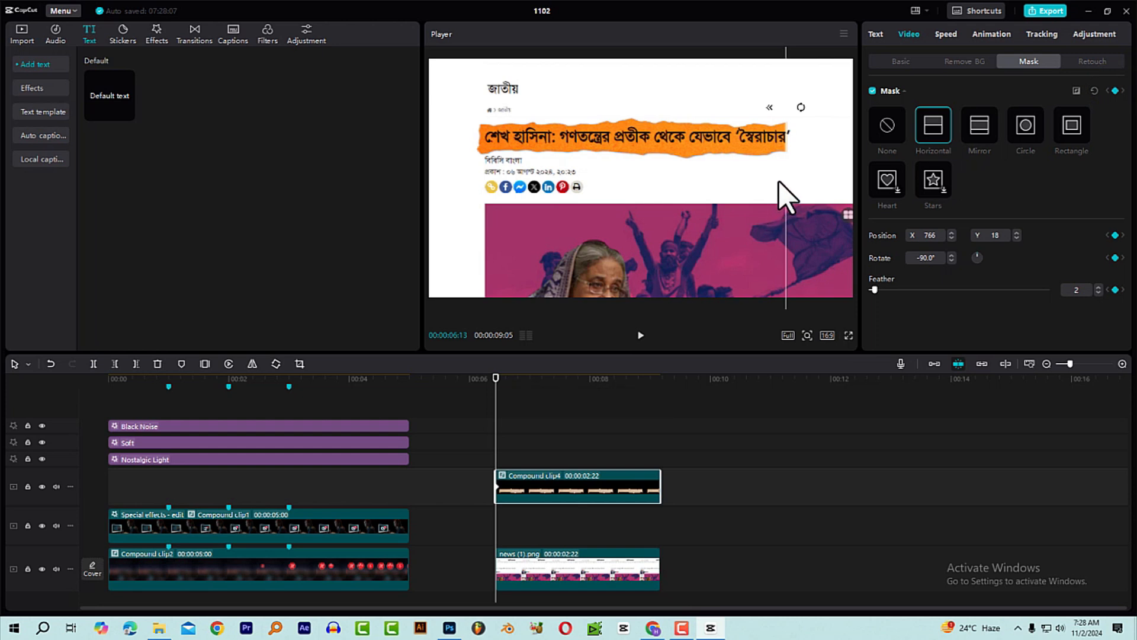
drag(786, 177, 485, 180)
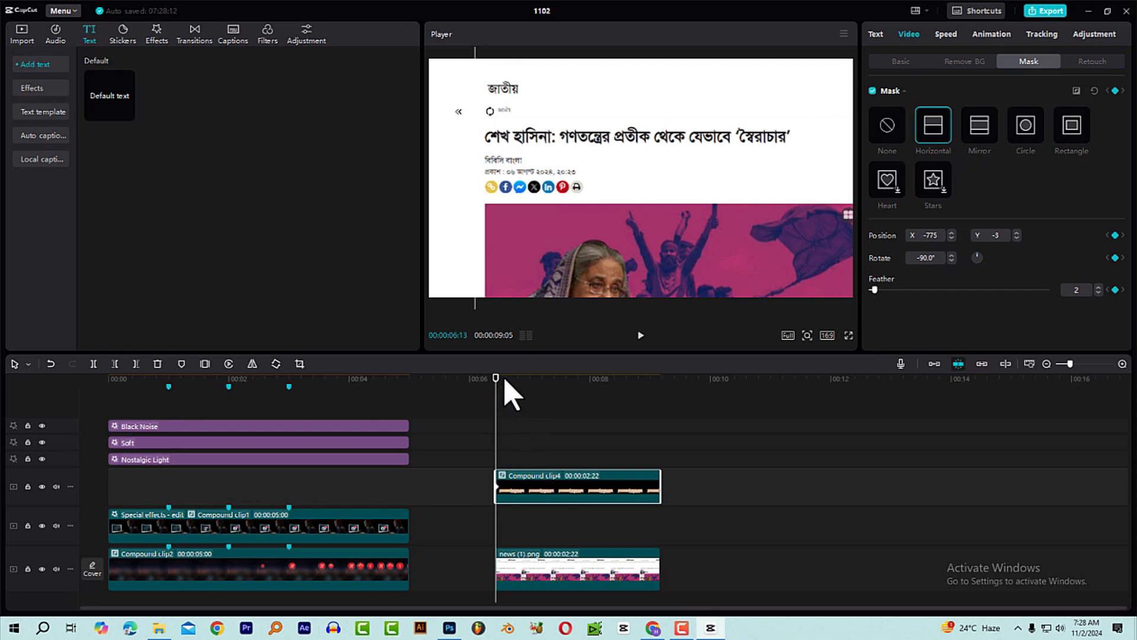
drag(504, 379, 659, 401)
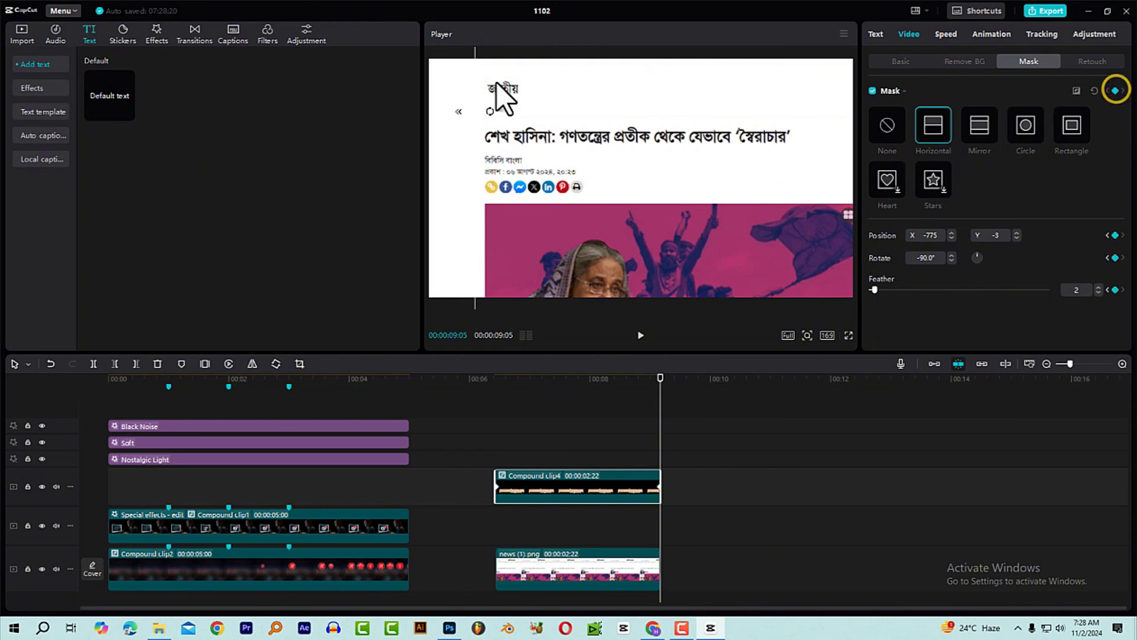
drag(475, 75, 811, 109)
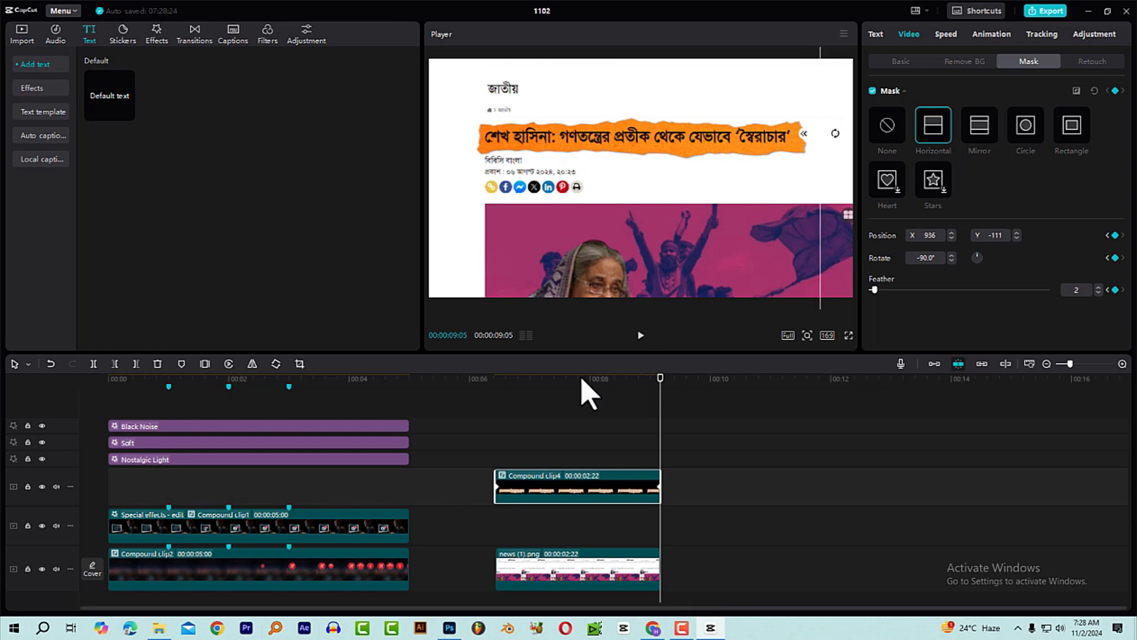
click(499, 386)
key(space)
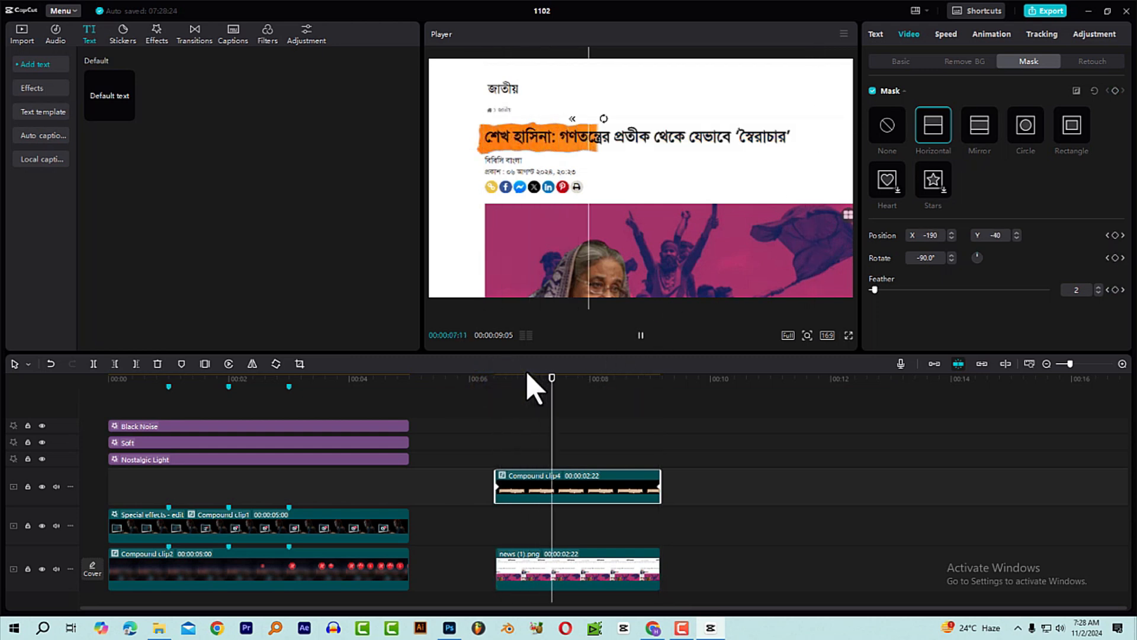
click(502, 396)
key(space)
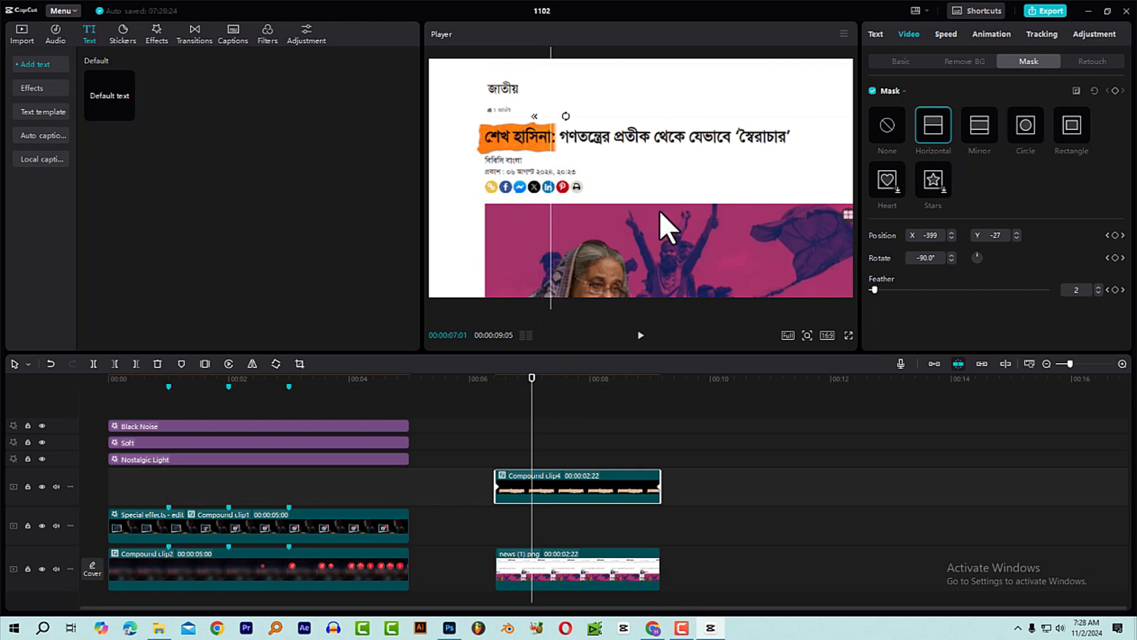
- Trim the news (1).png clip so that it ends at 00:00:07:06
click(552, 569)
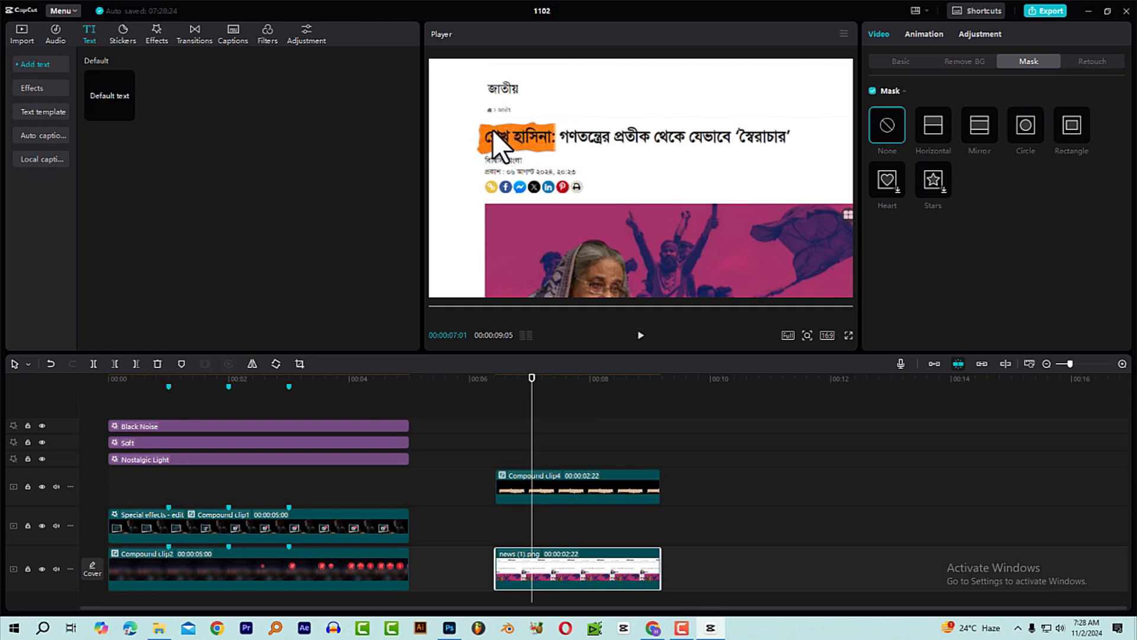
click(495, 382)
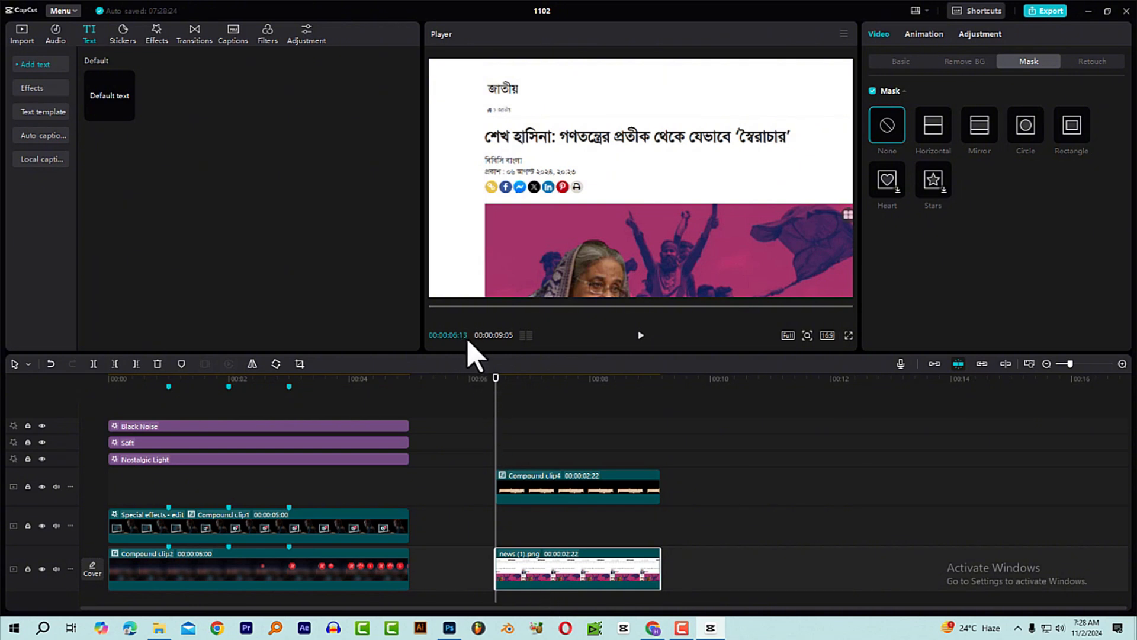
drag(493, 402, 542, 409)
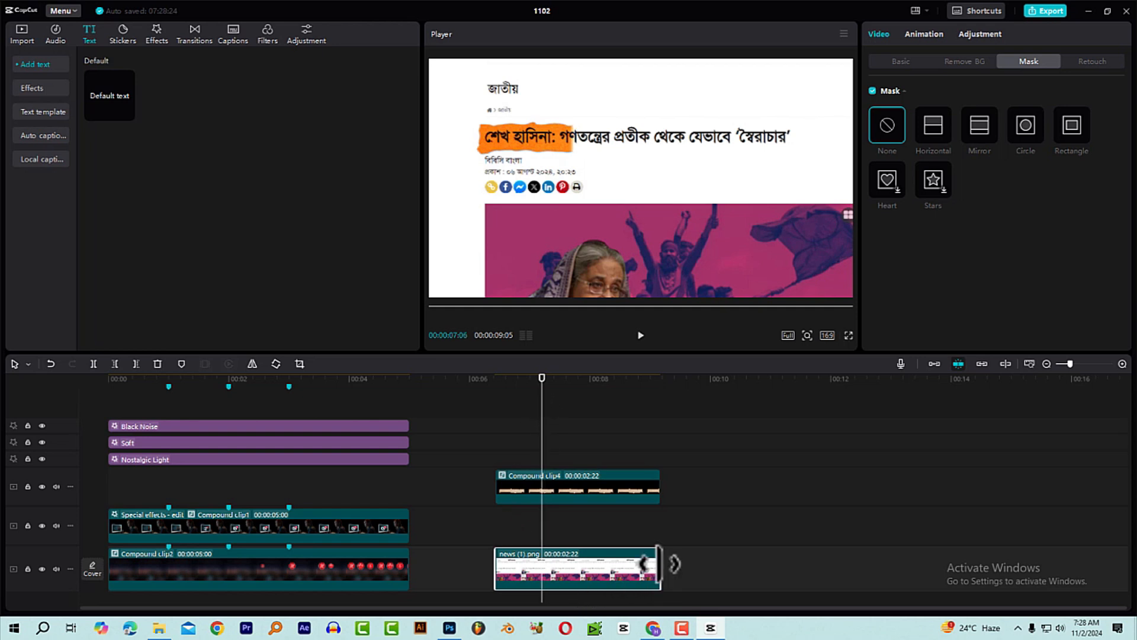
drag(659, 564, 542, 564)
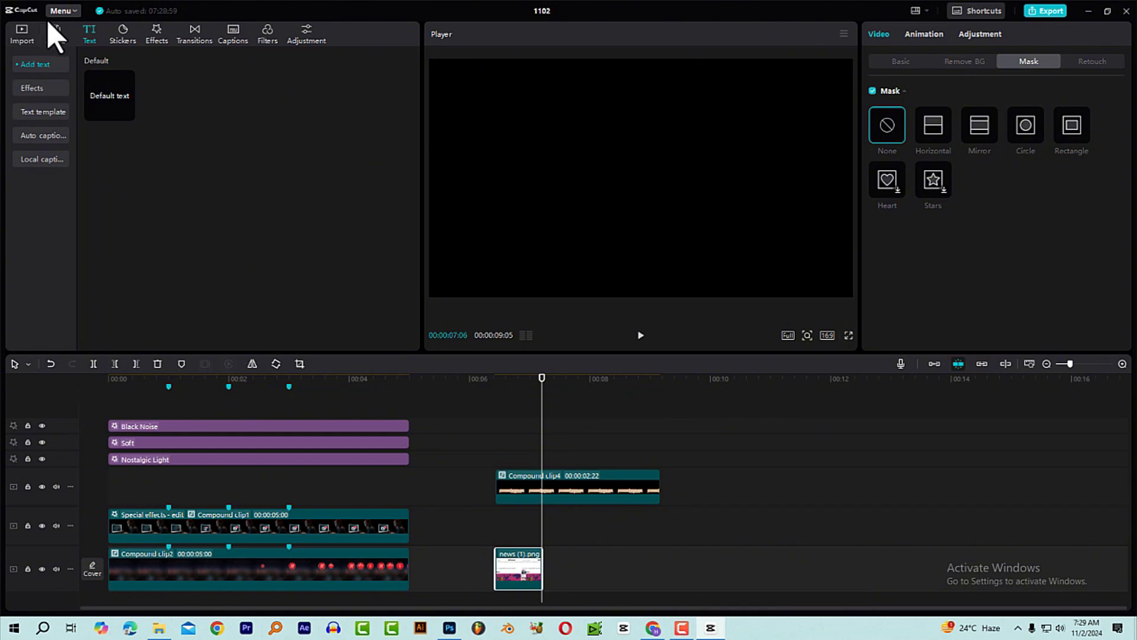
- Place news (3).png directly after news (1).png, then enlarge and reposition it so its headline lies under the torn paper
click(21, 33)
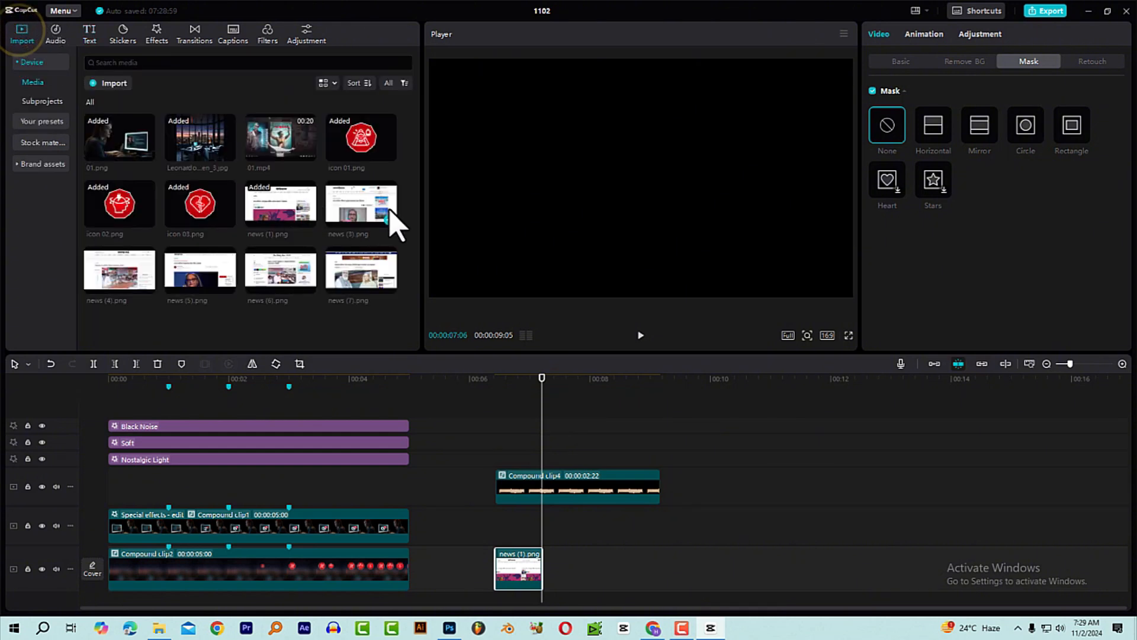
drag(363, 216, 549, 604)
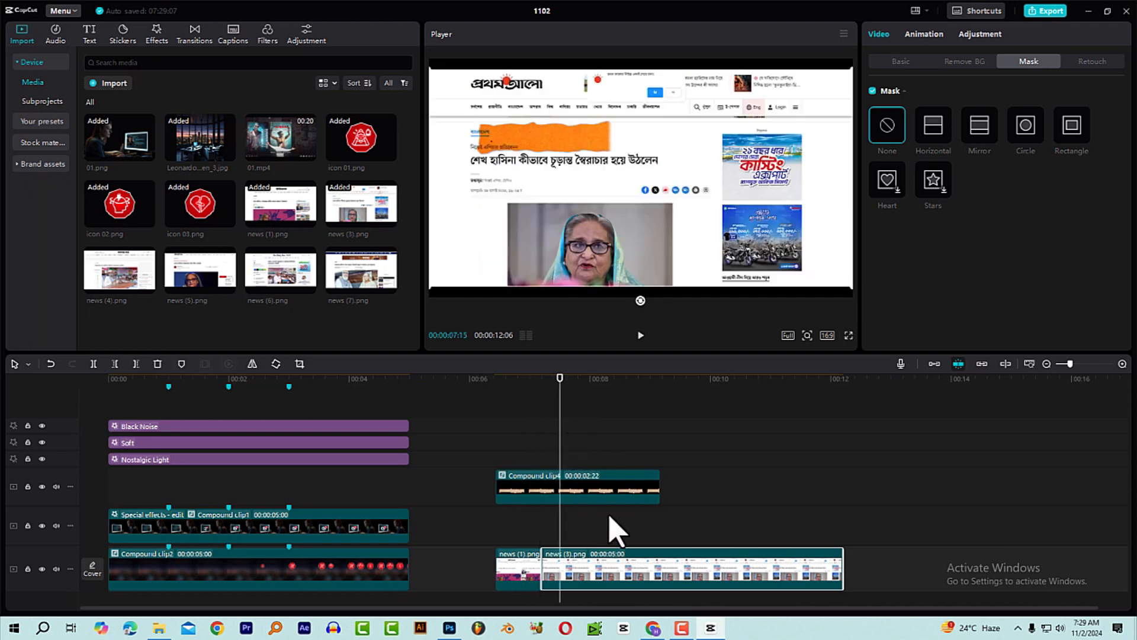
click(587, 483)
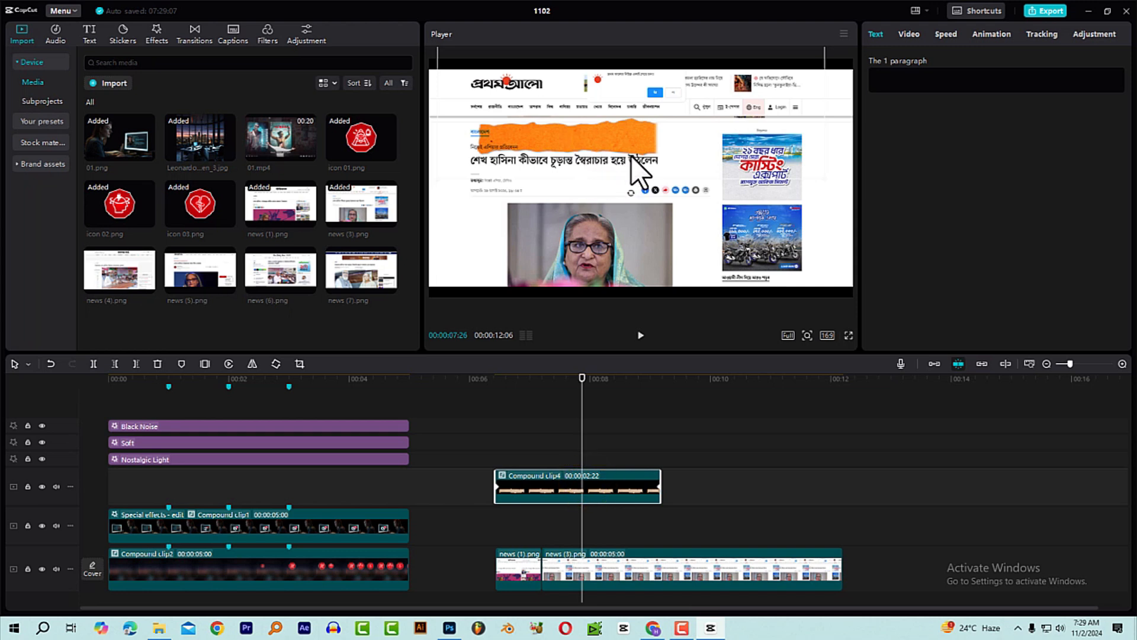
click(616, 566)
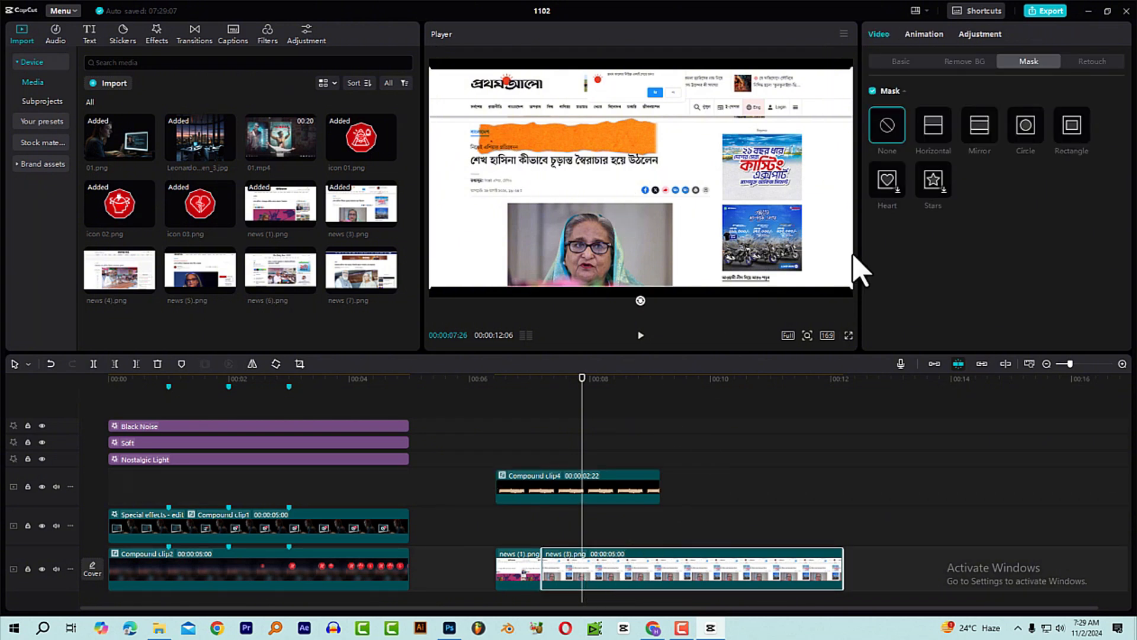
drag(851, 288, 1035, 487)
drag(563, 205, 696, 197)
click(603, 189)
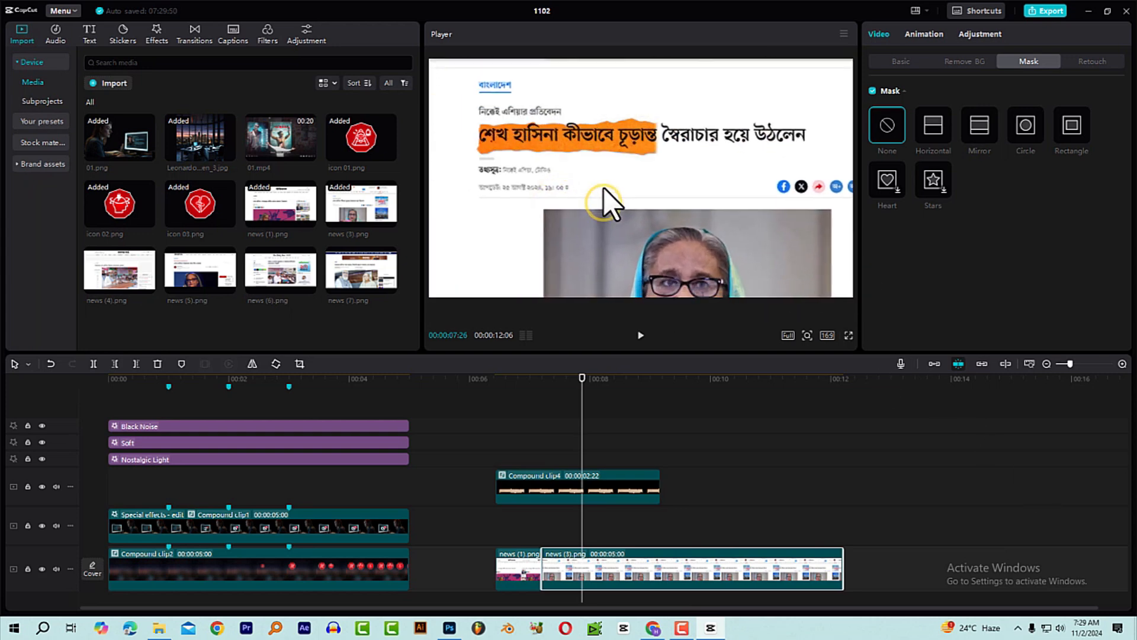
drag(601, 189, 606, 190)
- Split news (3).png at 00:00:07:23 and delete the part after the cut
drag(553, 382, 577, 409)
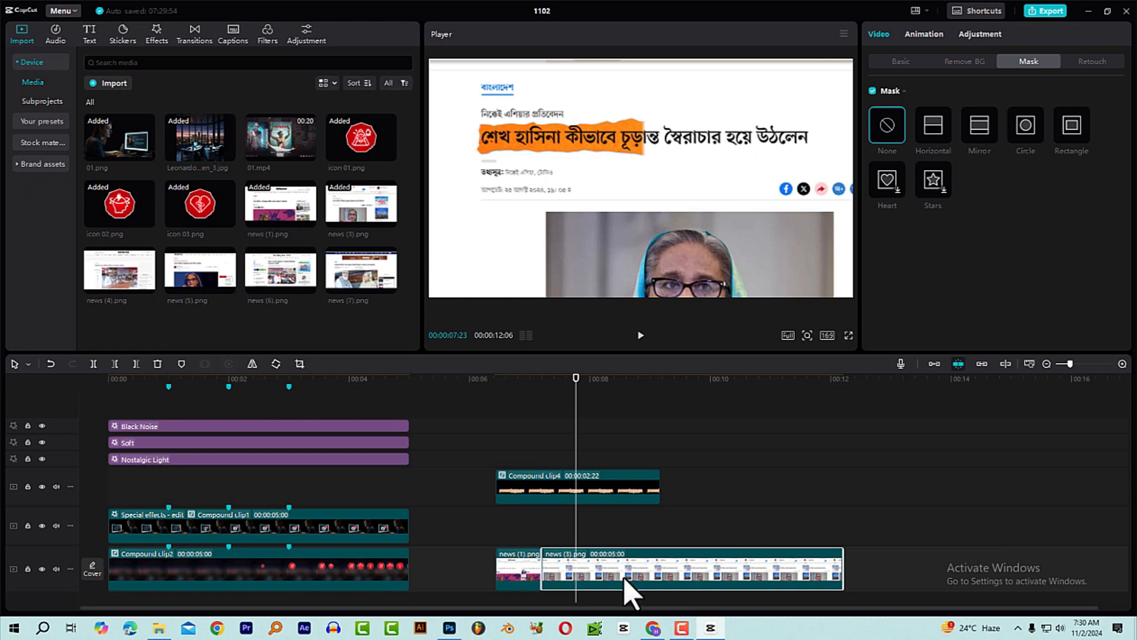
key(ctrl+b)
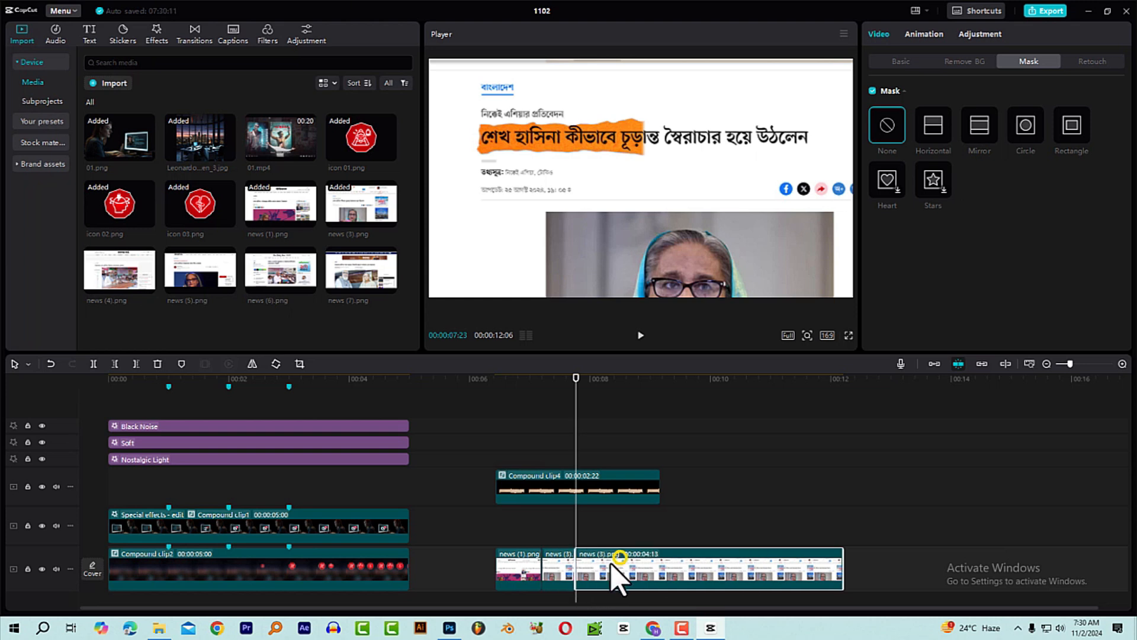
click(620, 558)
key(Delete)
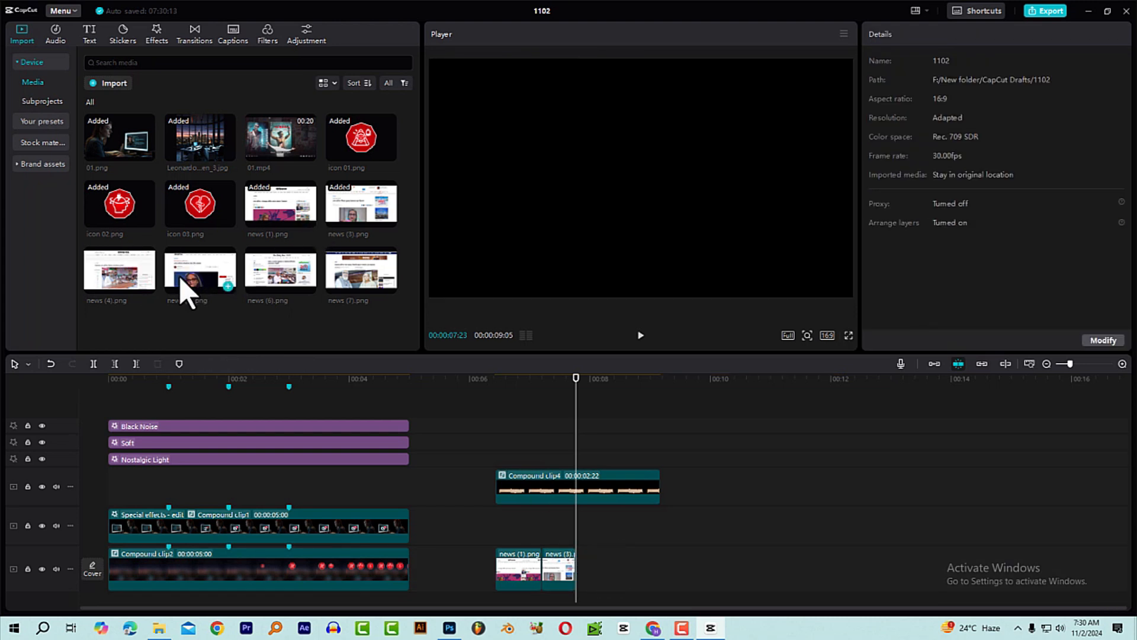
- Place news (4).png directly after news (3).png, then enlarge and reposition it so its headline lines up with the torn paper
drag(126, 274, 578, 567)
click(591, 398)
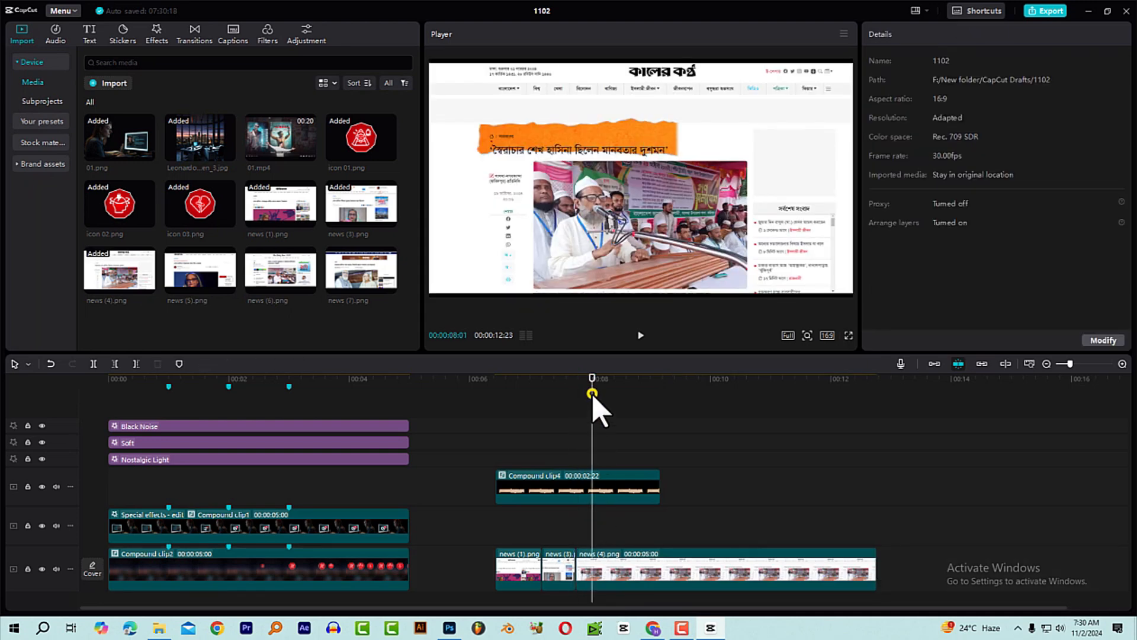
click(619, 560)
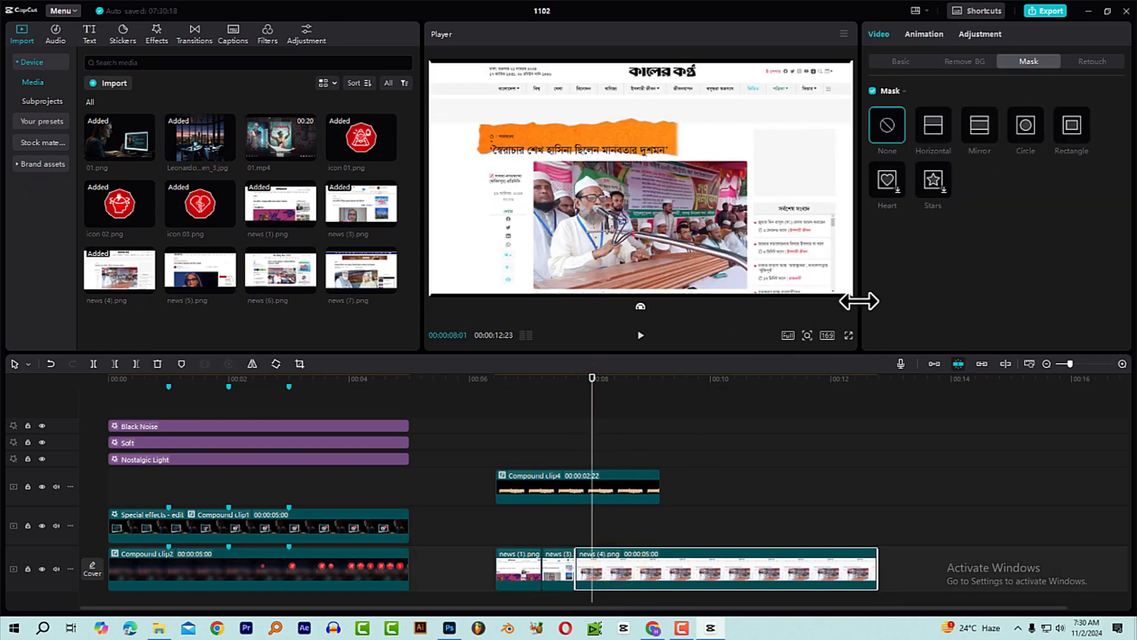
drag(851, 296, 949, 445)
drag(614, 241, 723, 259)
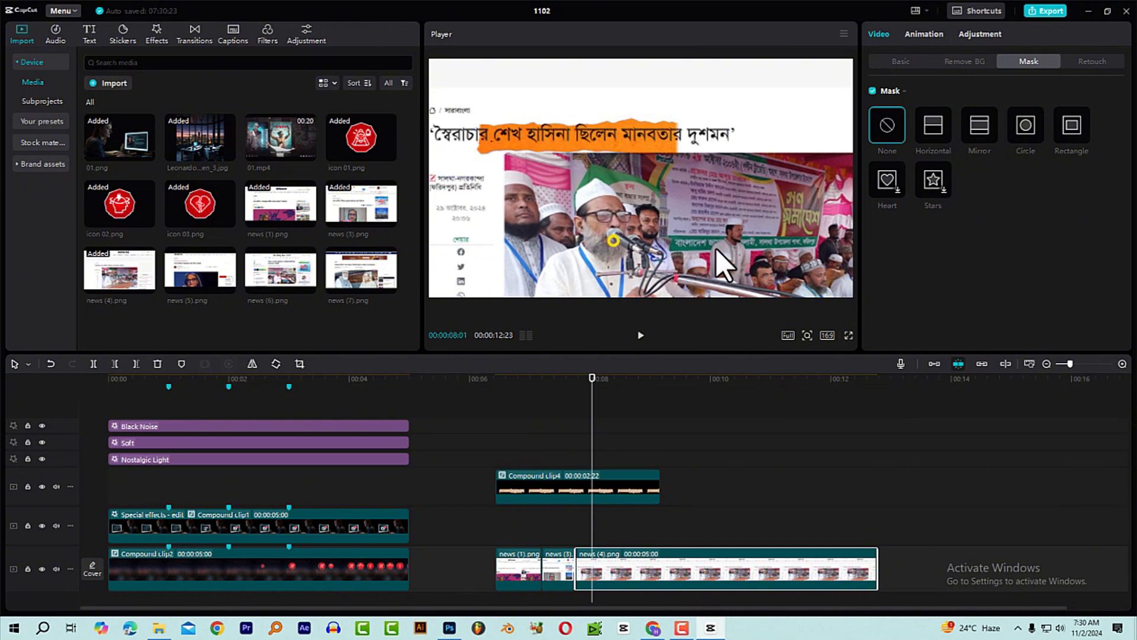
mouse_move(623, 223)
mouse_down()
mouse_move(583, 254)
mouse_move(613, 225)
mouse_up()
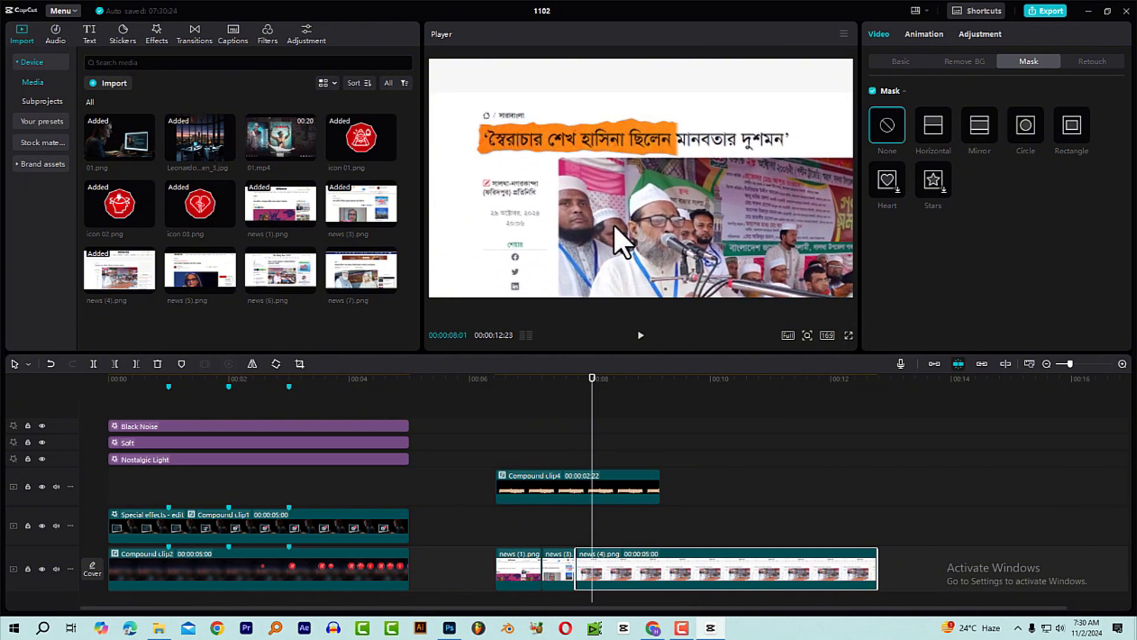
- Split news (4).png at 00:00:08:10 and delete the part after the cut
drag(592, 402, 610, 407)
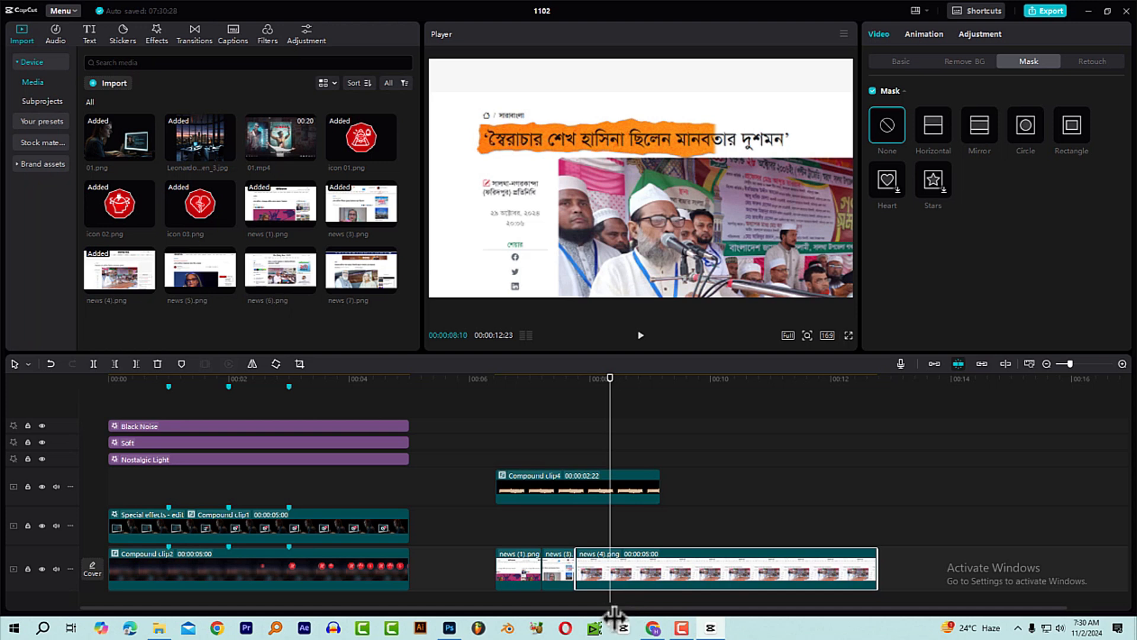
key(ctrl+b)
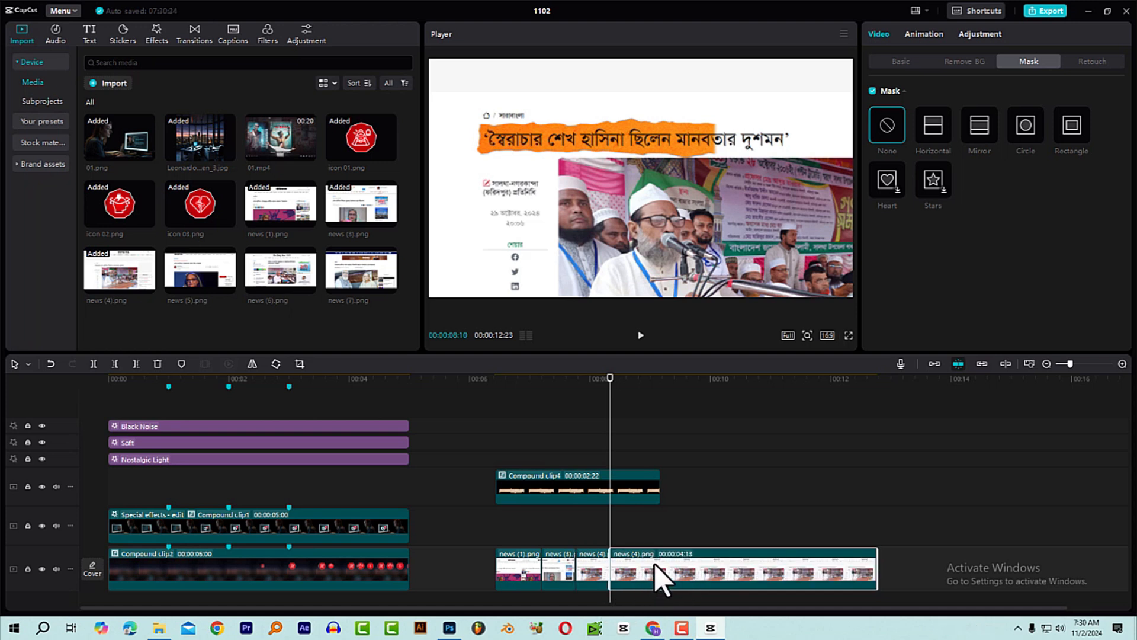
key(Delete)
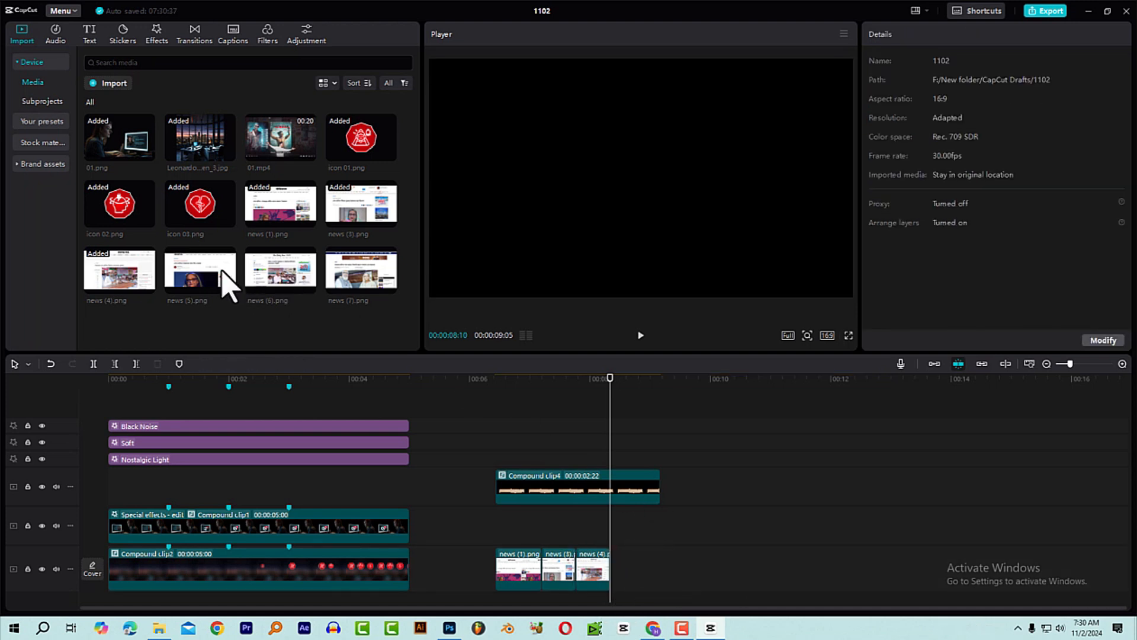
- Place news (5).png directly after news (4).png, then enlarge and reposition it so its headline lies under the torn paper
drag(207, 275, 646, 593)
drag(851, 282, 975, 437)
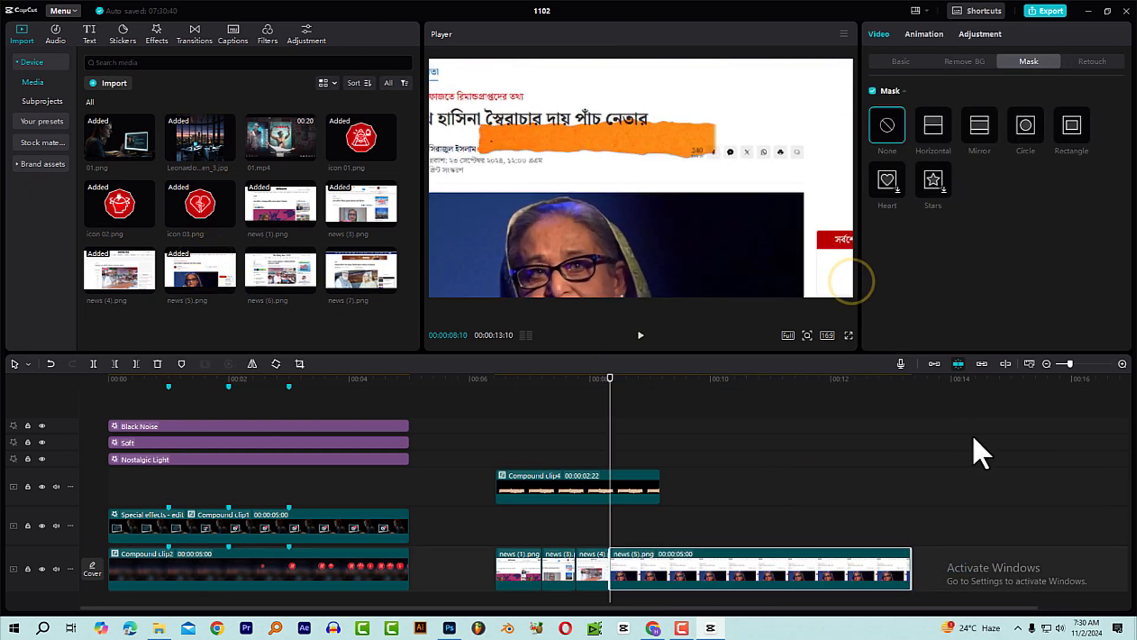
drag(568, 166, 600, 188)
drag(548, 126, 495, 101)
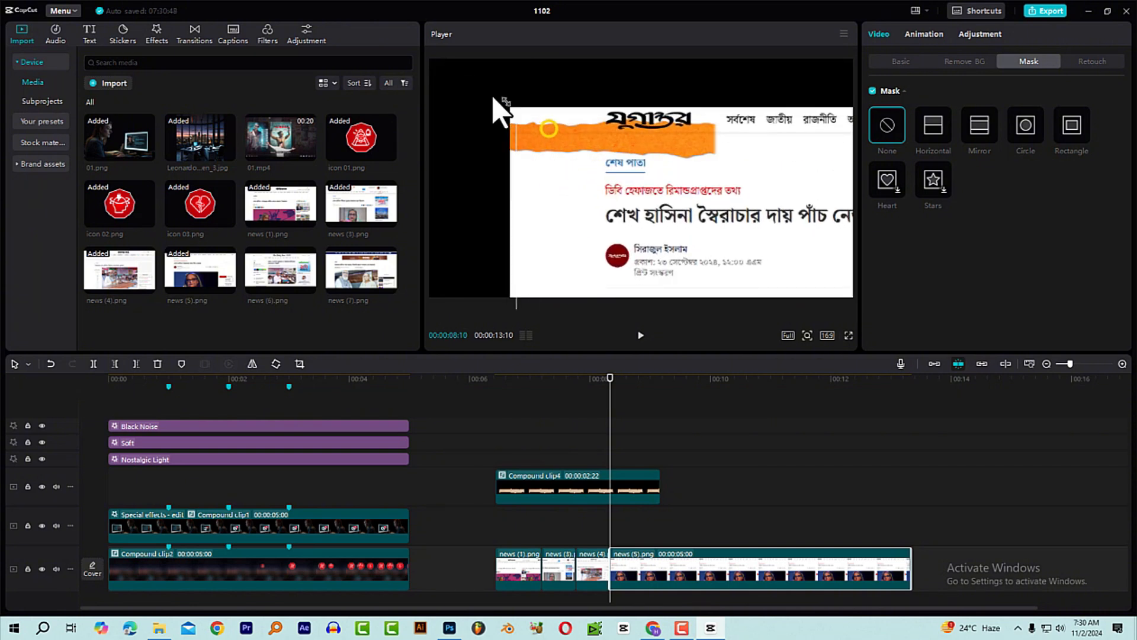
drag(637, 259, 514, 186)
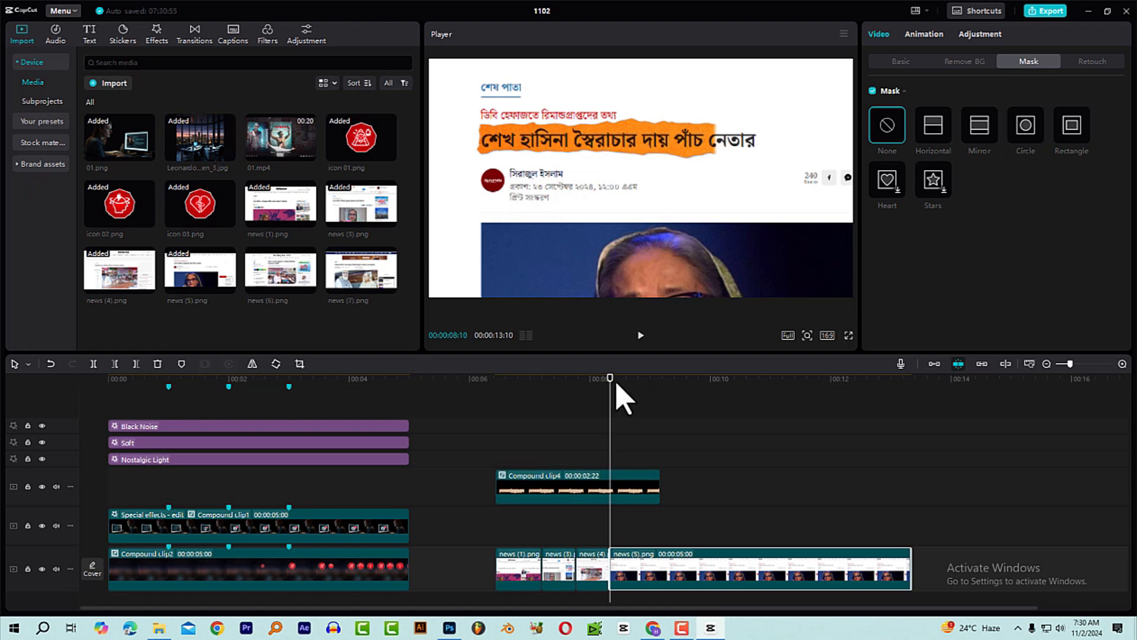
- Split news (5).png at 00:00:08:20 and delete the part after the cut
drag(617, 385, 631, 406)
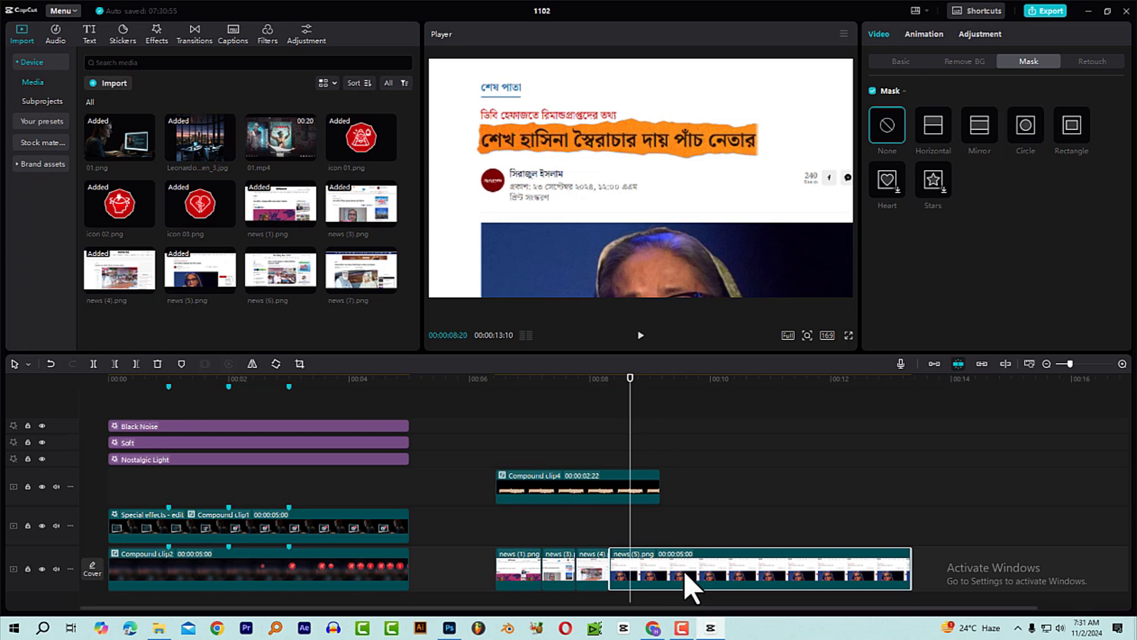
key(ctrl+b)
key(Delete)
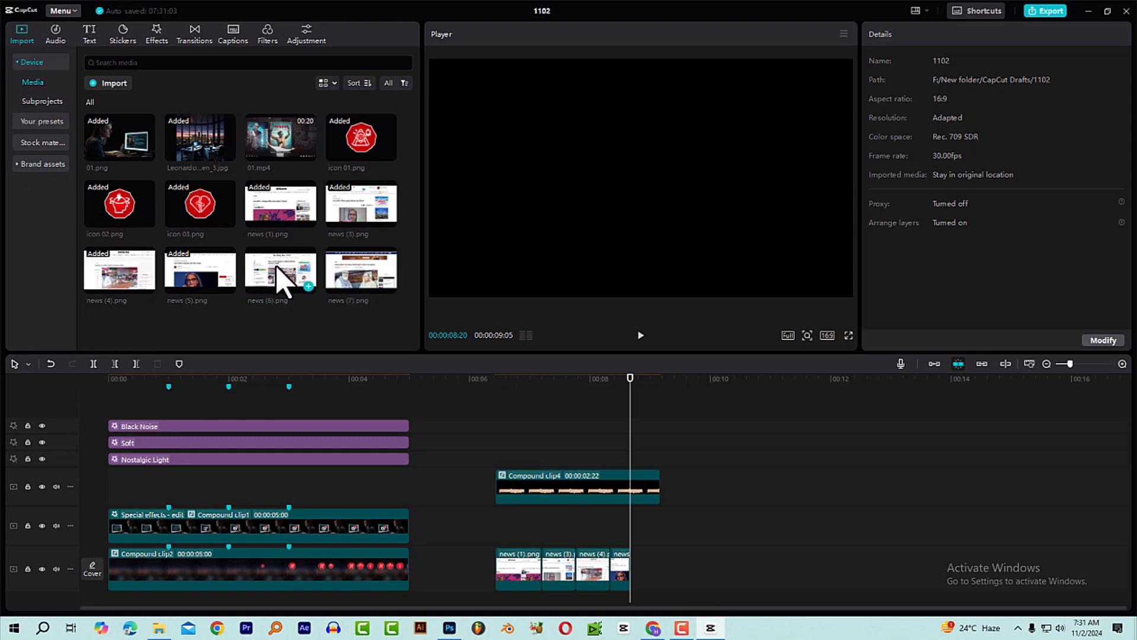
- Place news (7).png directly after news (5).png, then enlarge and reposition it so its headline lines up with the torn paper
click(288, 278)
drag(360, 261, 650, 599)
click(640, 390)
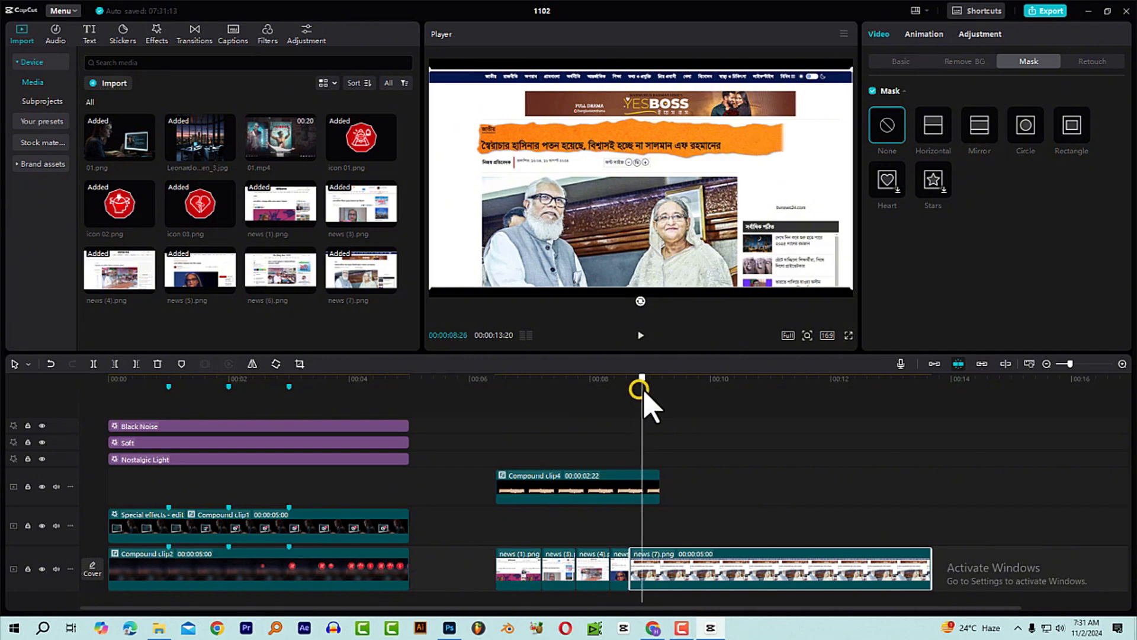
drag(643, 392, 660, 391)
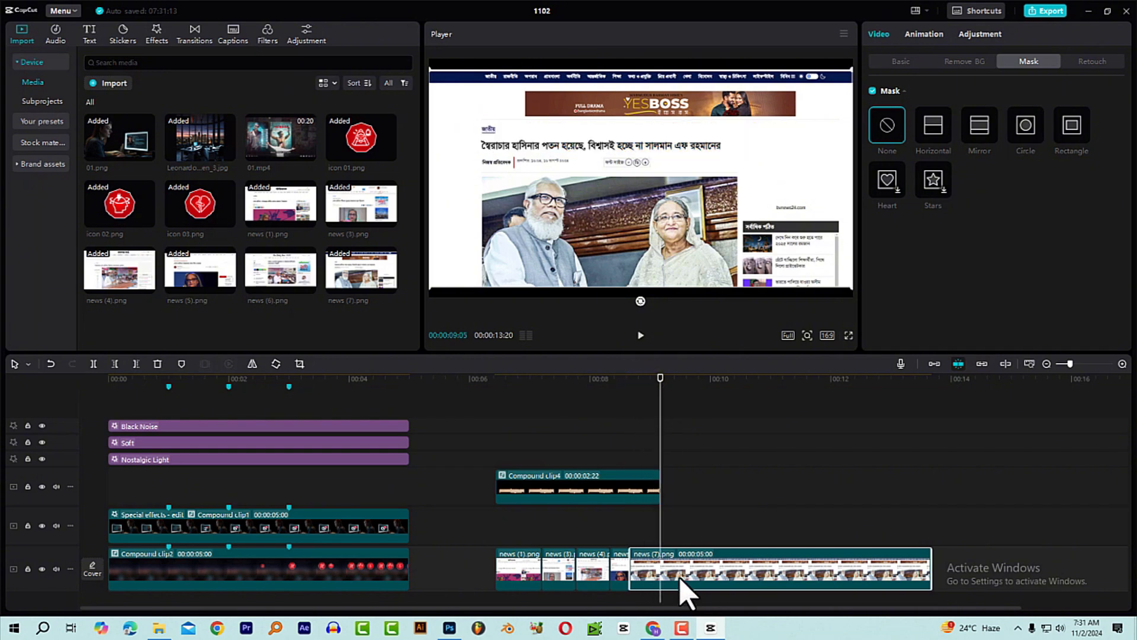
click(641, 380)
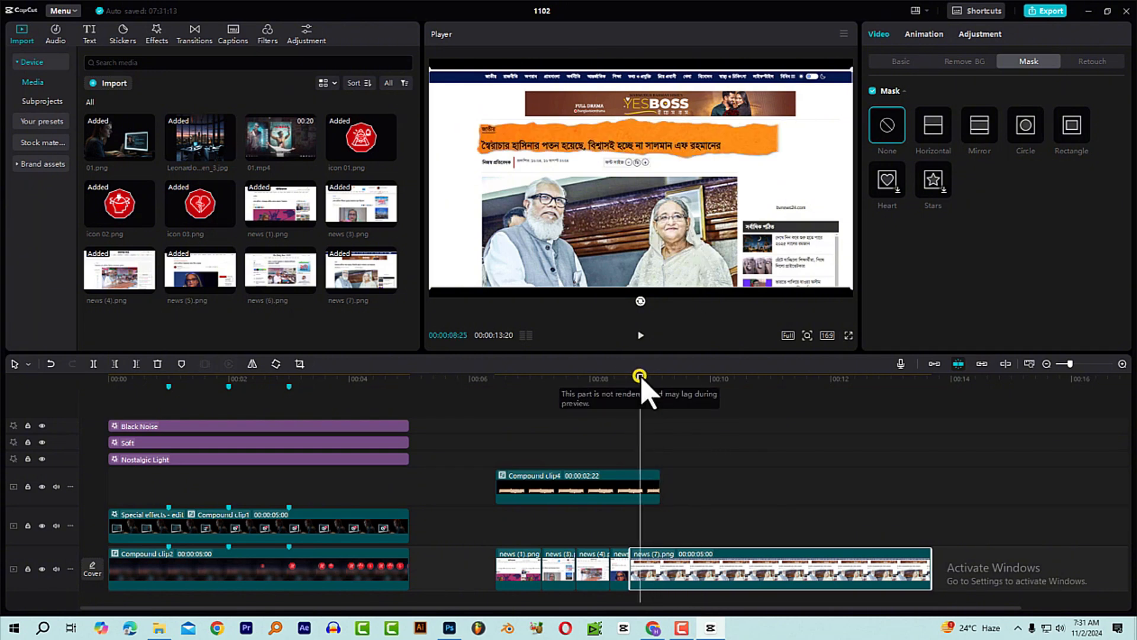
click(741, 243)
drag(849, 269, 1043, 538)
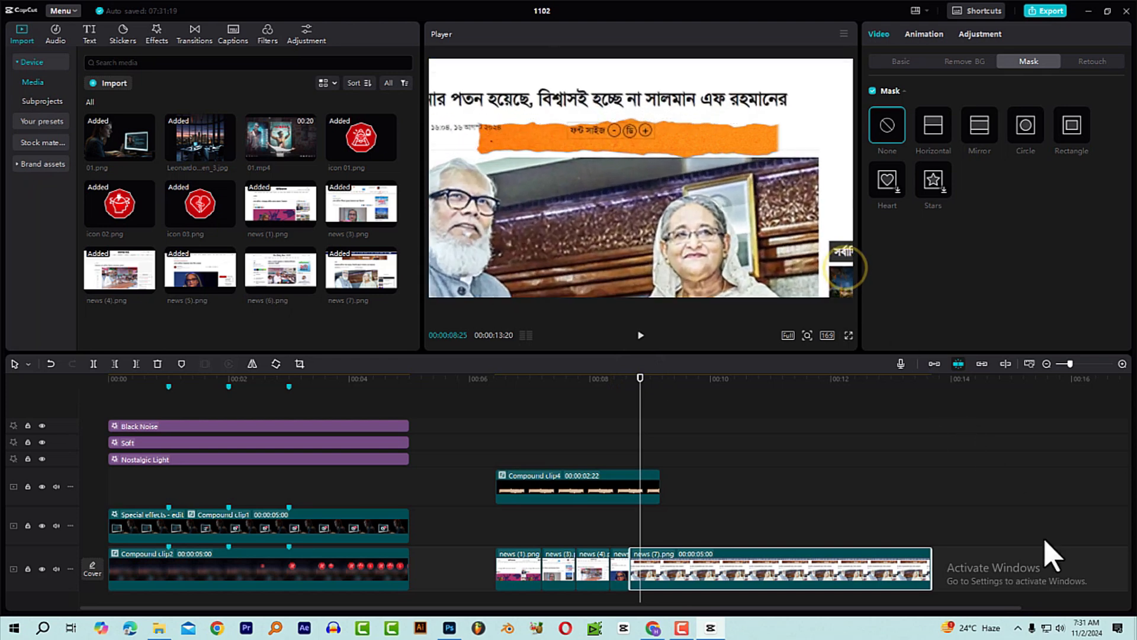
drag(603, 211, 628, 209)
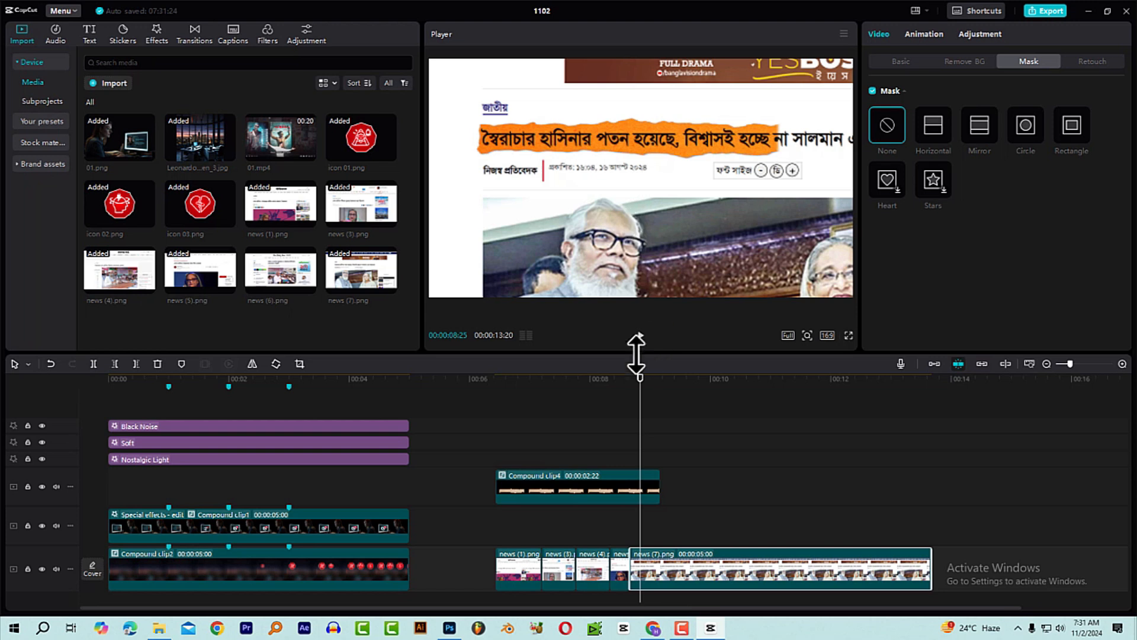
- Trim news (7).png to end with the torn-paper clip at 00:00:09:05 and play back the news sequence
drag(644, 387, 661, 391)
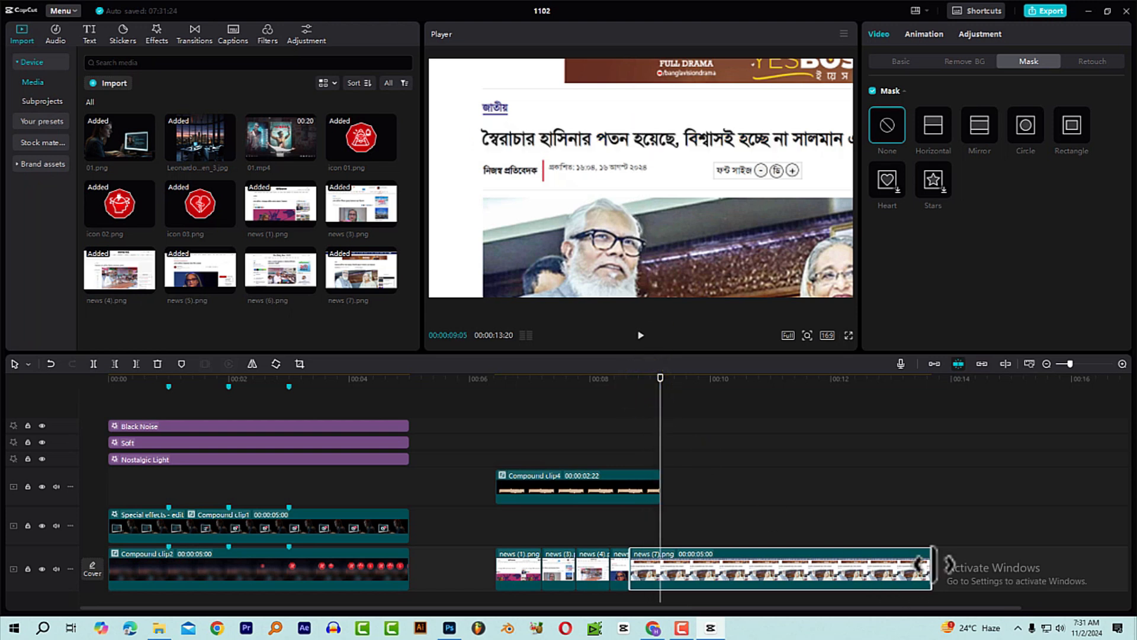
drag(931, 566, 661, 566)
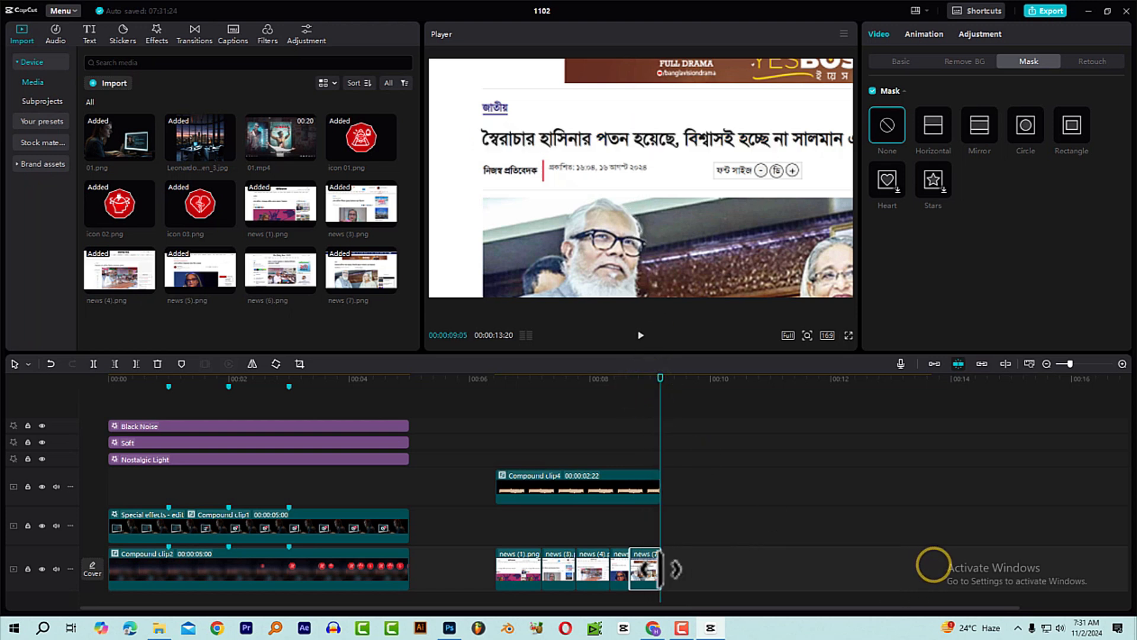
click(484, 386)
key(space)
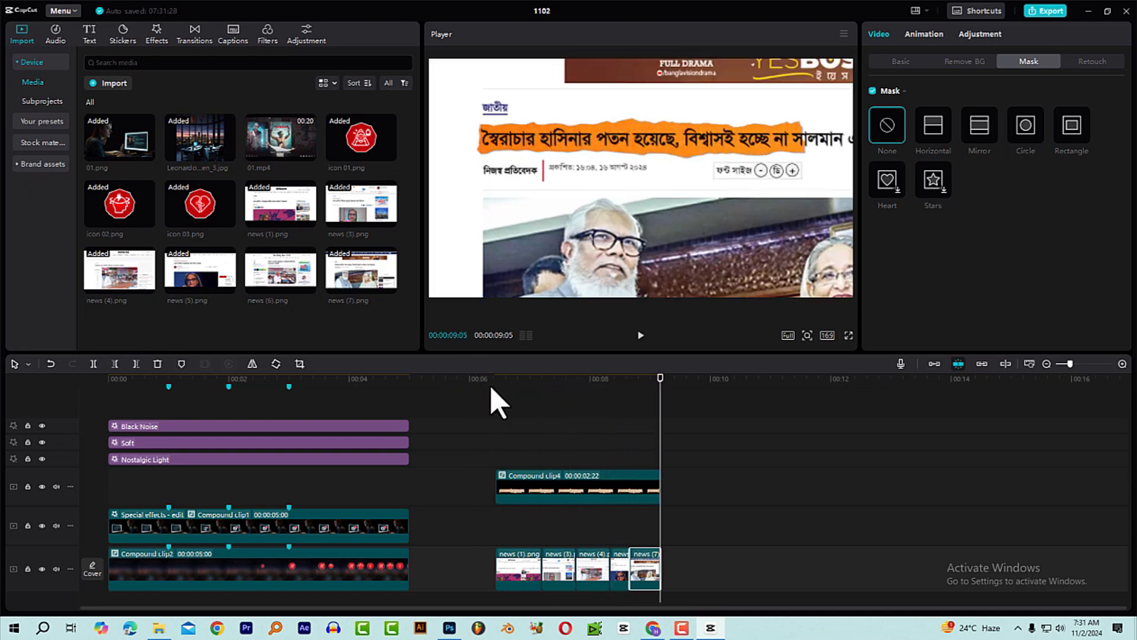
click(507, 399)
key(space)
drag(492, 386, 542, 408)
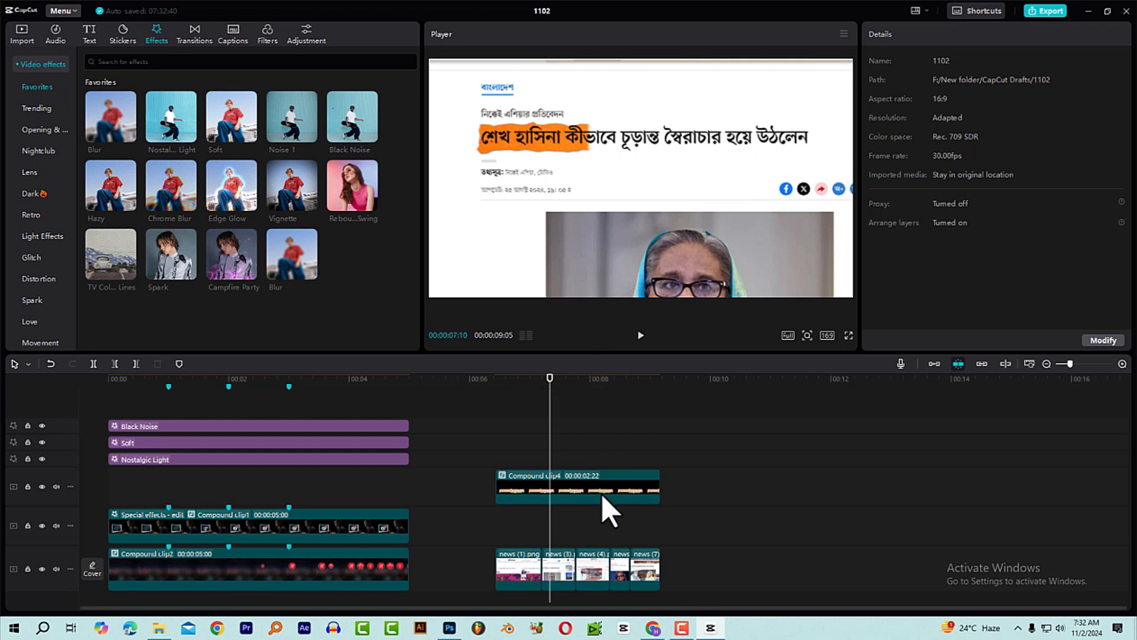
- Combine the torn-paper clip and all five news screenshots into one compound clip
click(517, 384)
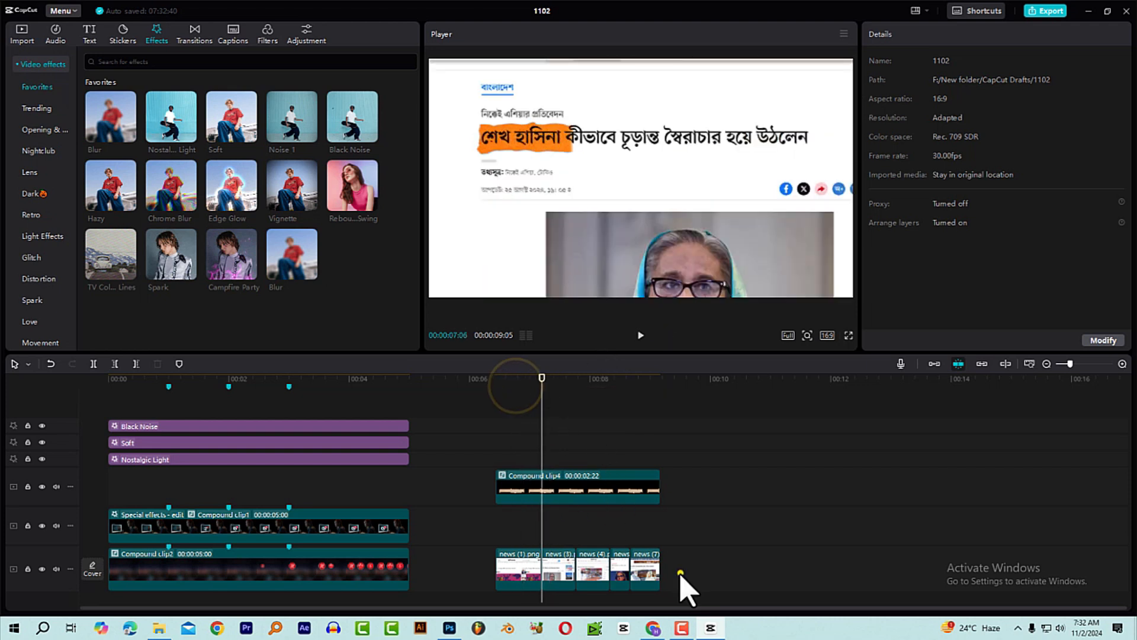
drag(680, 573, 511, 488)
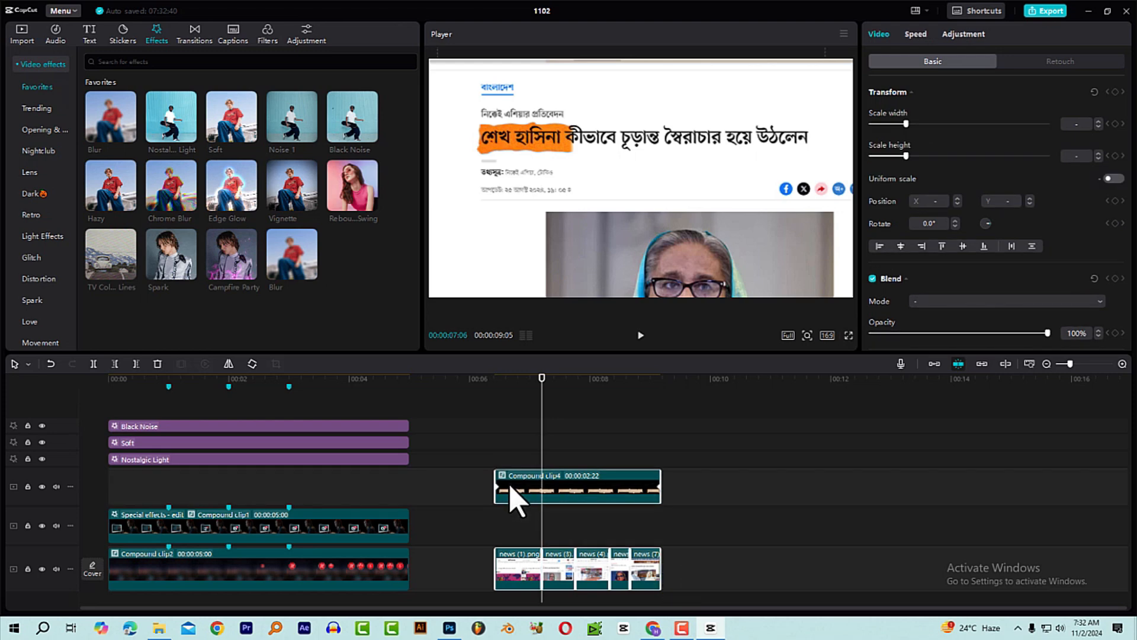
right_click(512, 495)
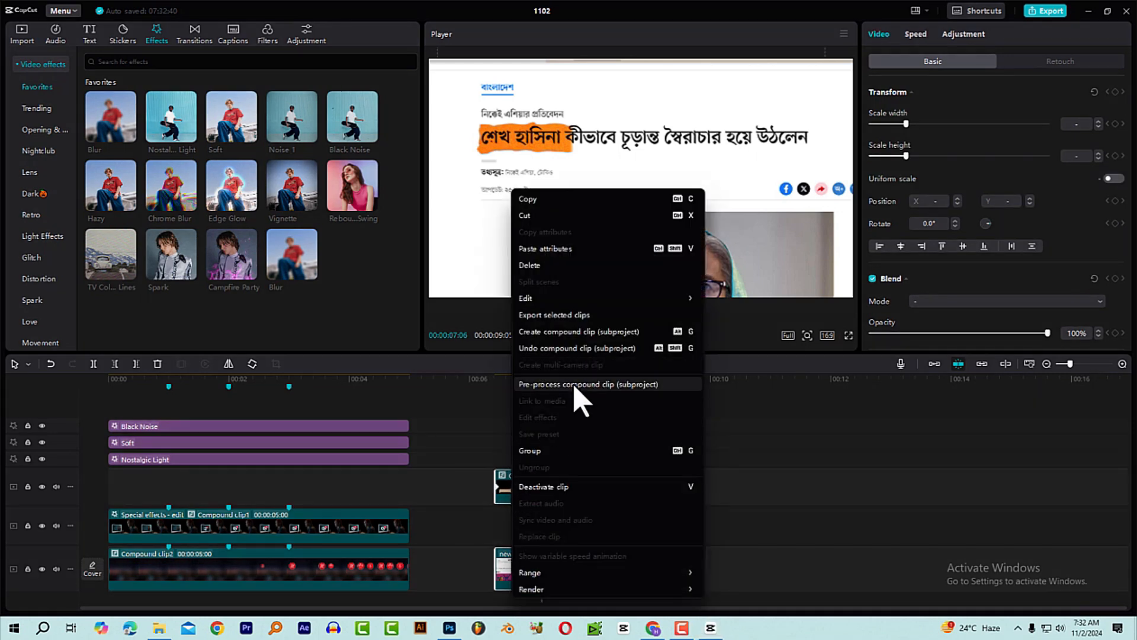
click(574, 327)
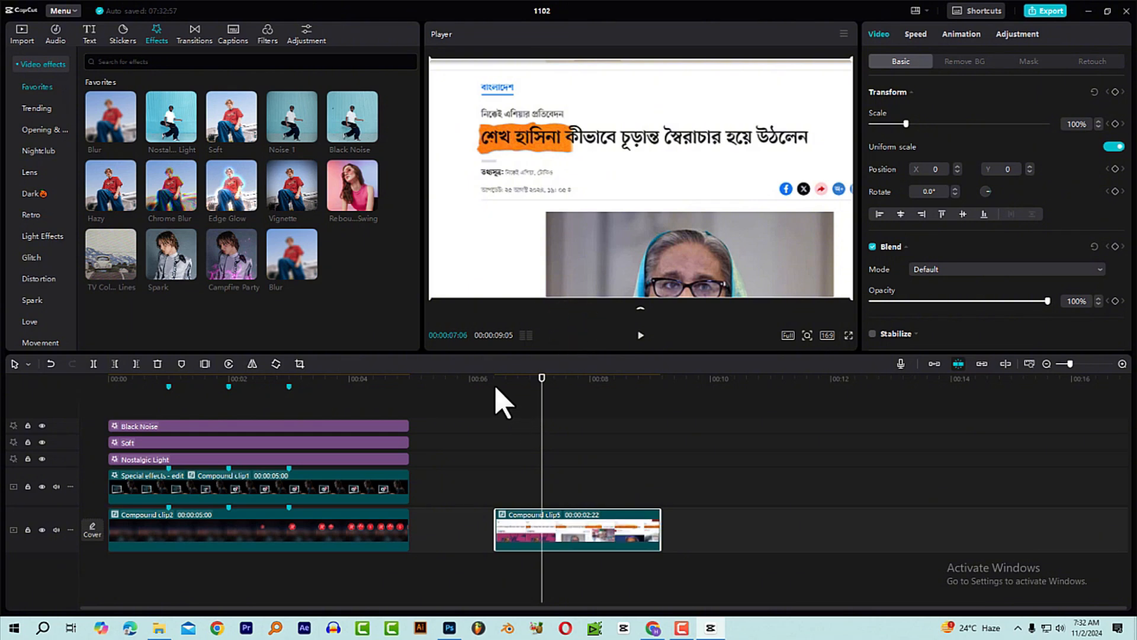
- Keyframe the news compound clip's scale from 100% at 00:00:06:13 to 115% at 00:00:09:05 and preview the zoom
click(496, 385)
click(580, 405)
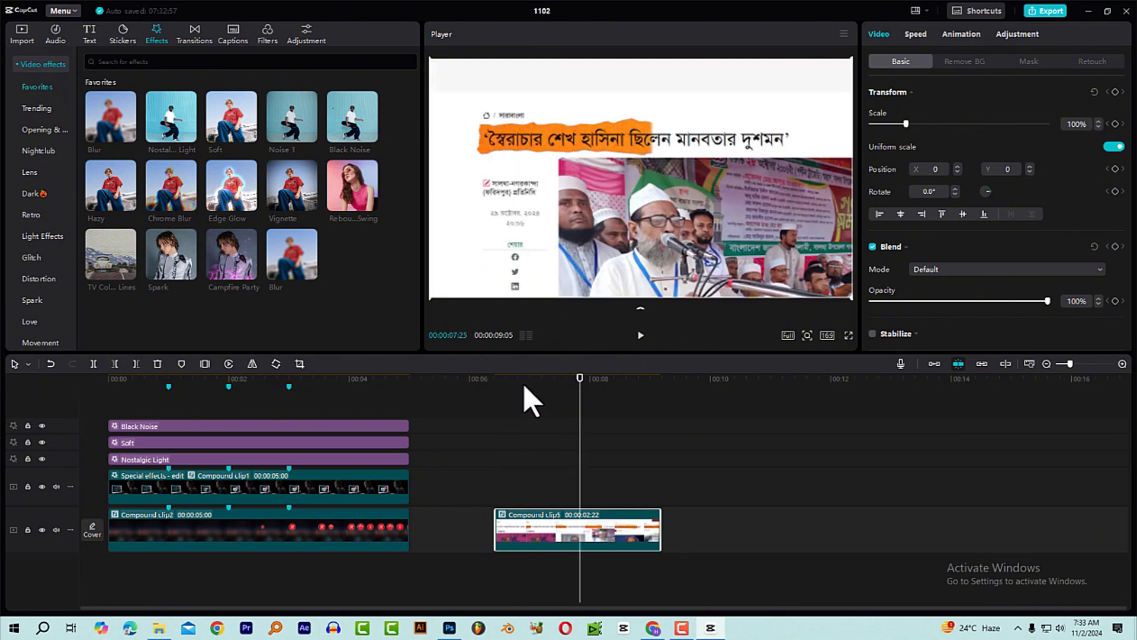
drag(545, 385, 497, 406)
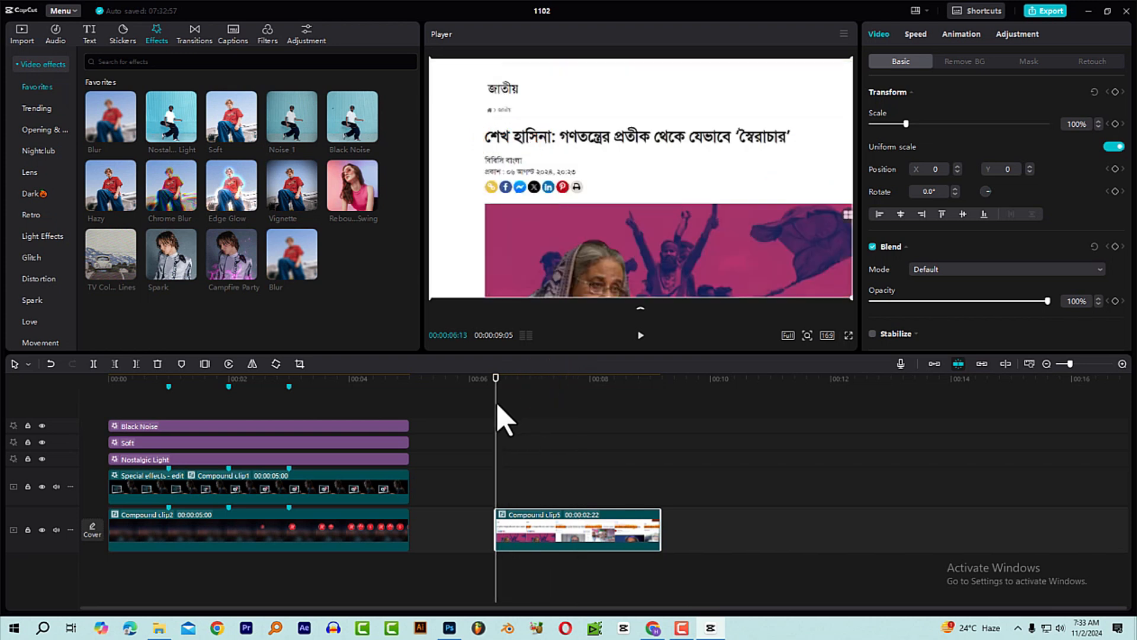
click(1115, 124)
drag(531, 383, 660, 397)
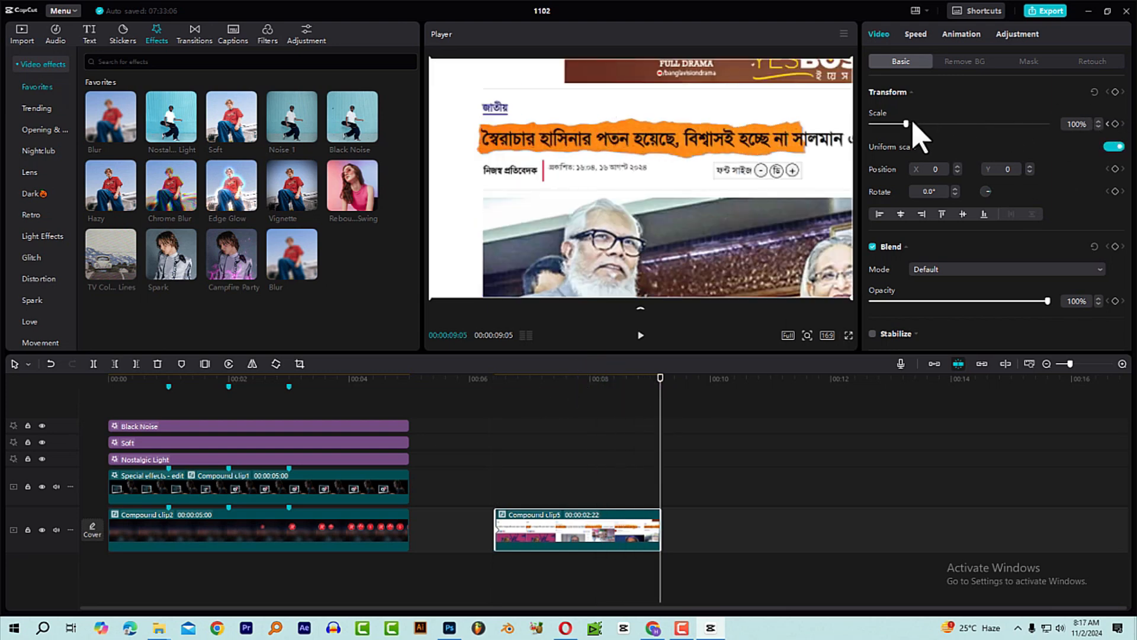
drag(907, 124, 911, 123)
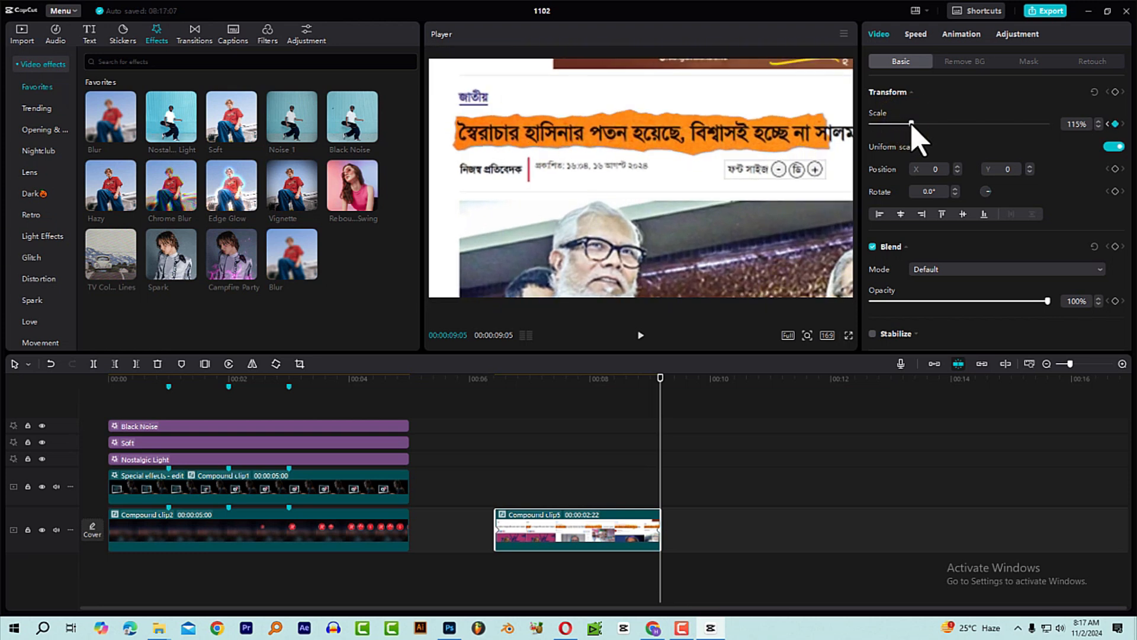
click(507, 384)
key(space)
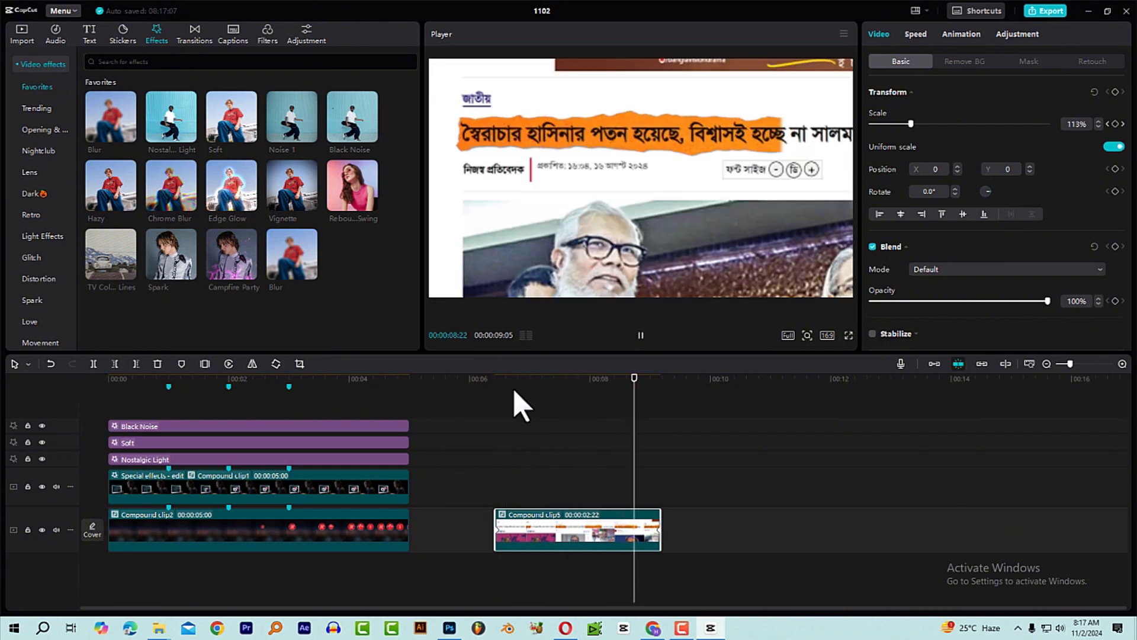
key(space)
click(504, 391)
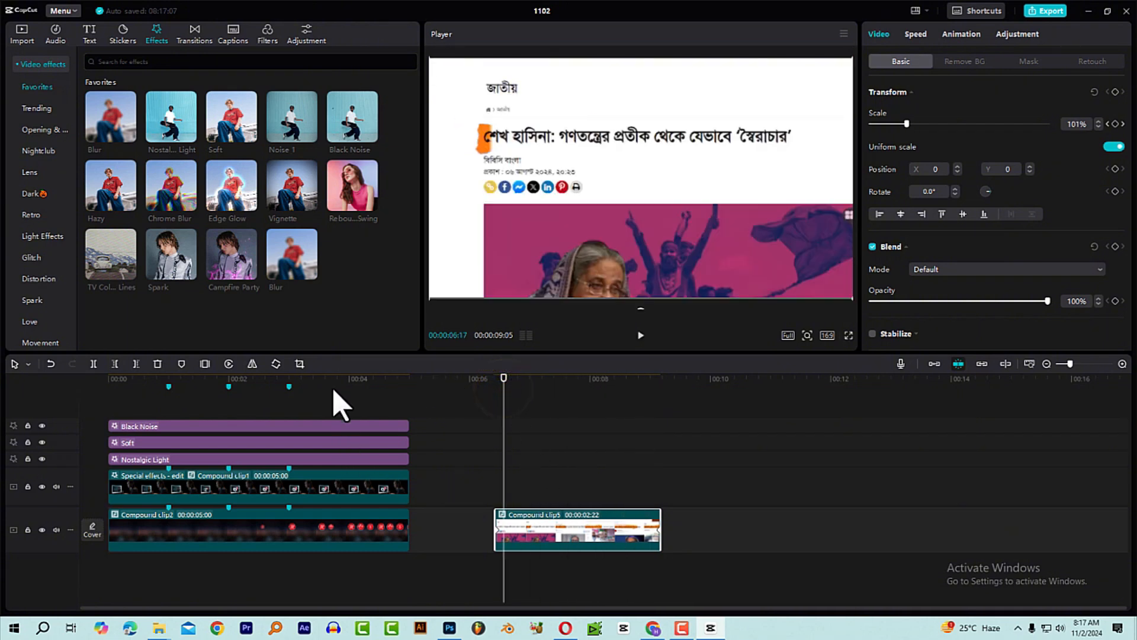
- Add the Hazy effect above the news compound clip from 00:00:06:13 and trim it to the clip's end
click(496, 391)
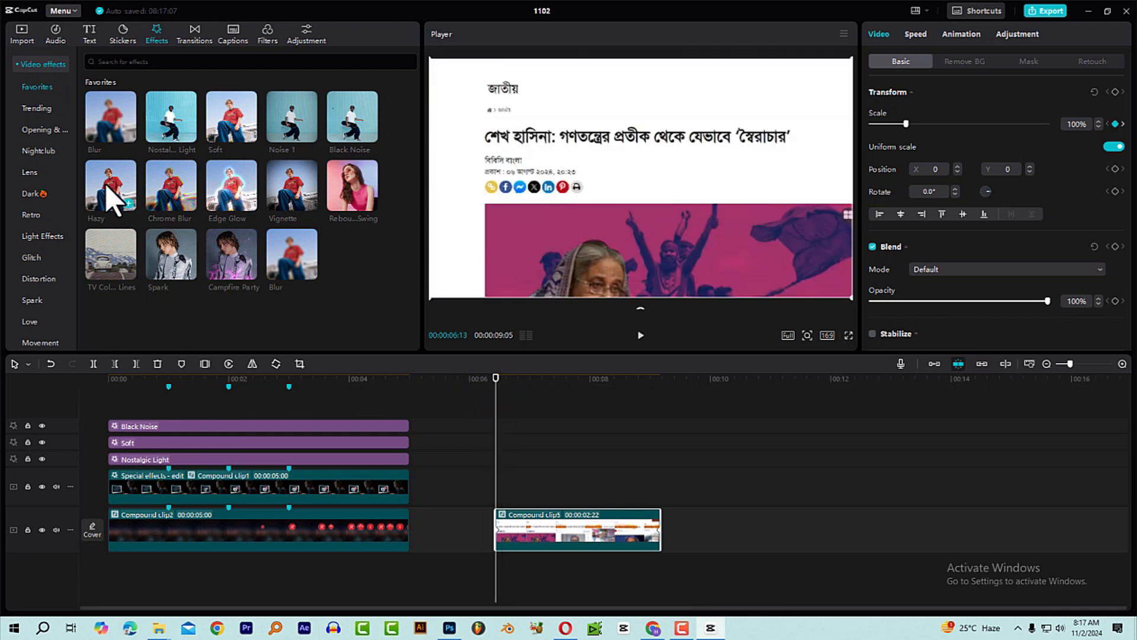
drag(111, 195, 497, 495)
mouse_move(671, 460)
mouse_down()
mouse_move(675, 468)
mouse_move(657, 463)
mouse_up()
- Set the Hazy effect's blur to 23, horizontal to 35 and vertical to 67
click(581, 379)
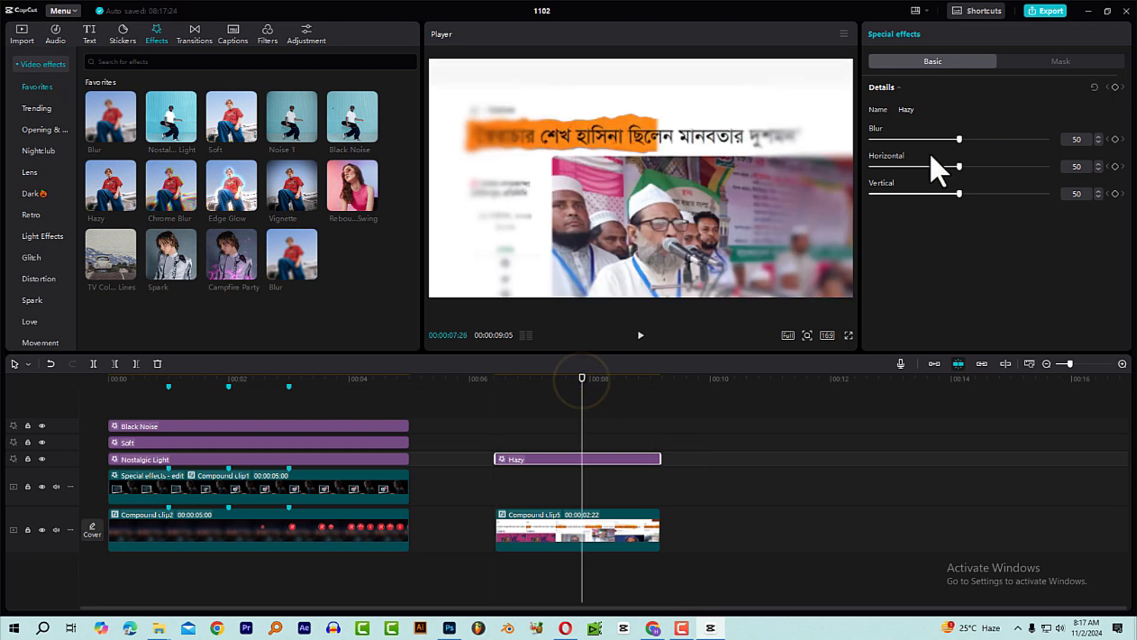
drag(938, 166, 989, 193)
click(958, 138)
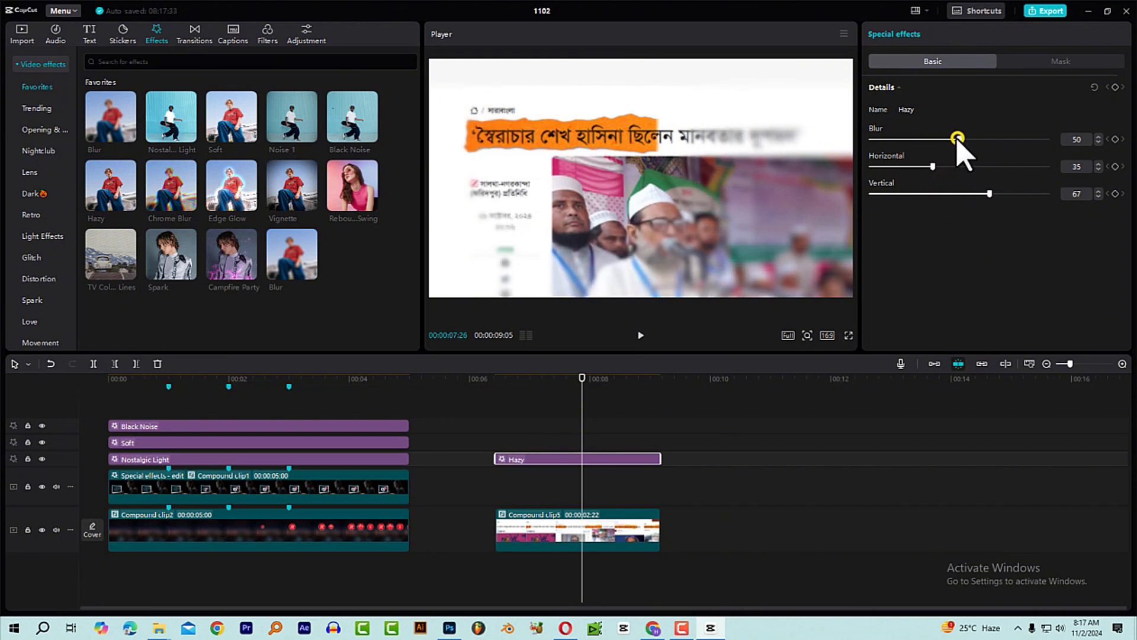
drag(958, 139, 911, 142)
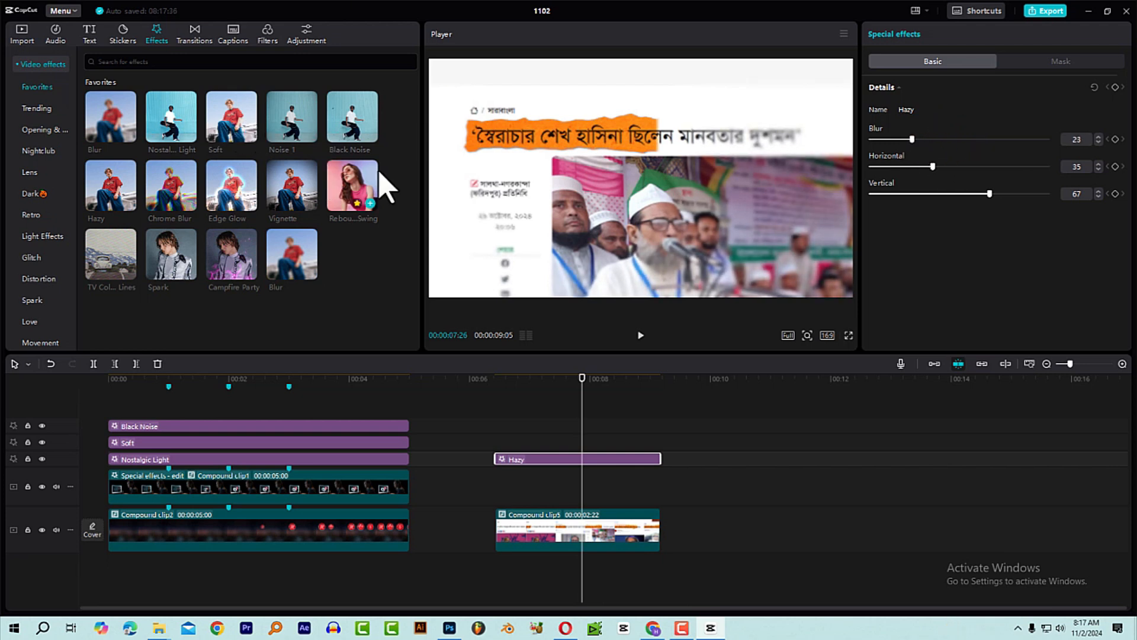
- Stack the Vignette and Spark effects above Hazy, trim both to the news compound clip's end, and preview the result
drag(296, 187, 498, 445)
drag(675, 442, 657, 443)
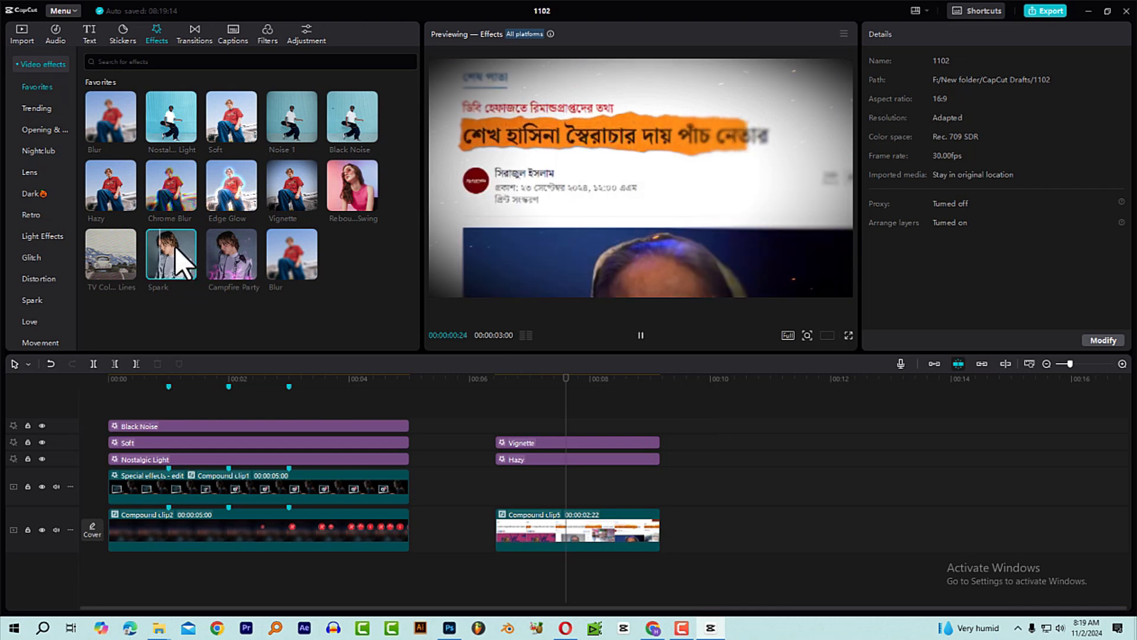
drag(172, 248, 508, 428)
drag(676, 426, 660, 427)
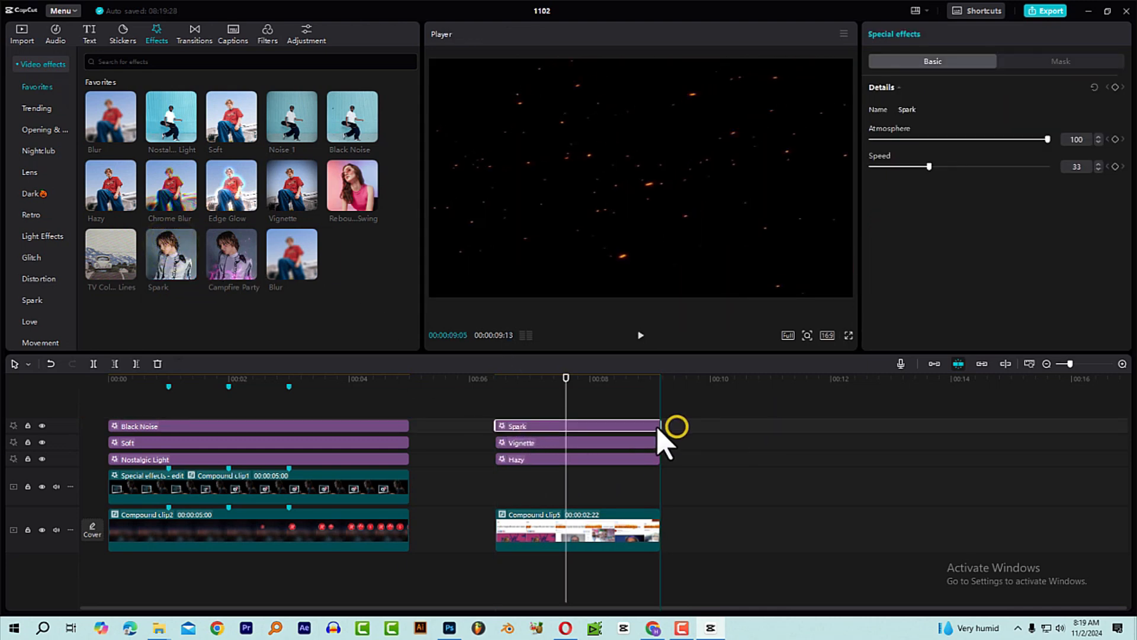
click(513, 380)
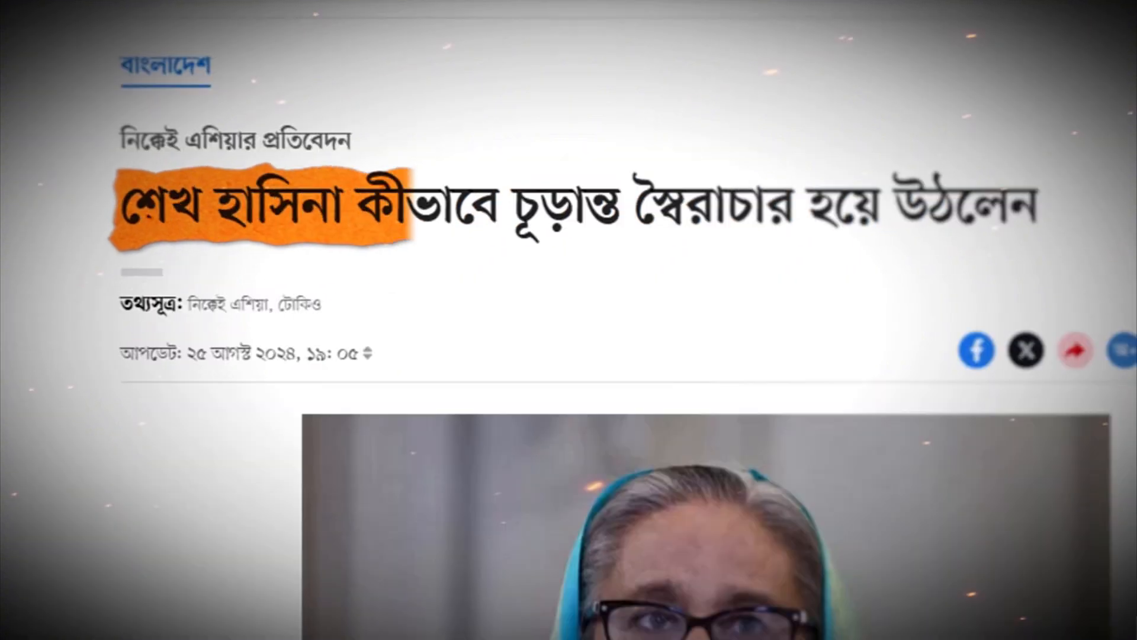